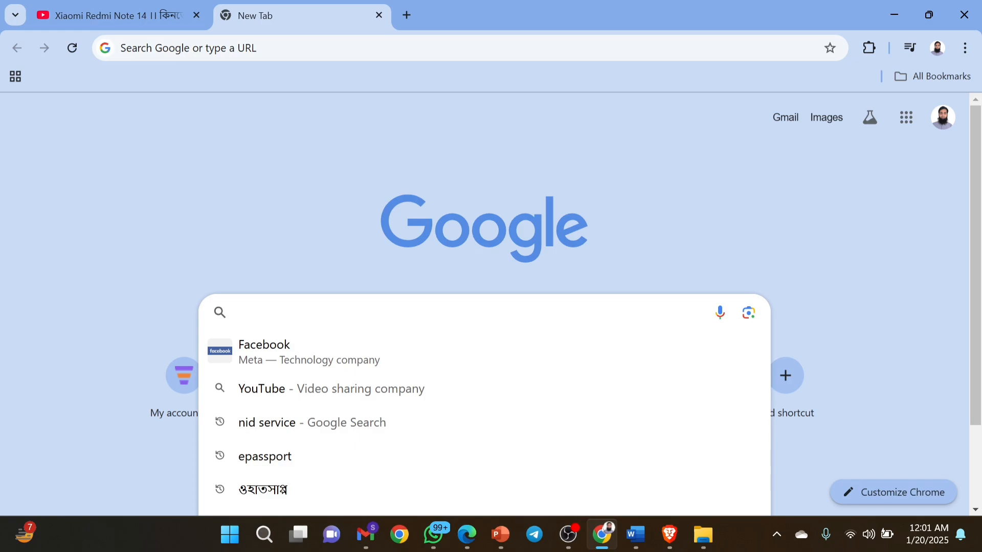
Search Google for 'epassport' and open the E-Passport Online Registration Portal result.
text(epassport)
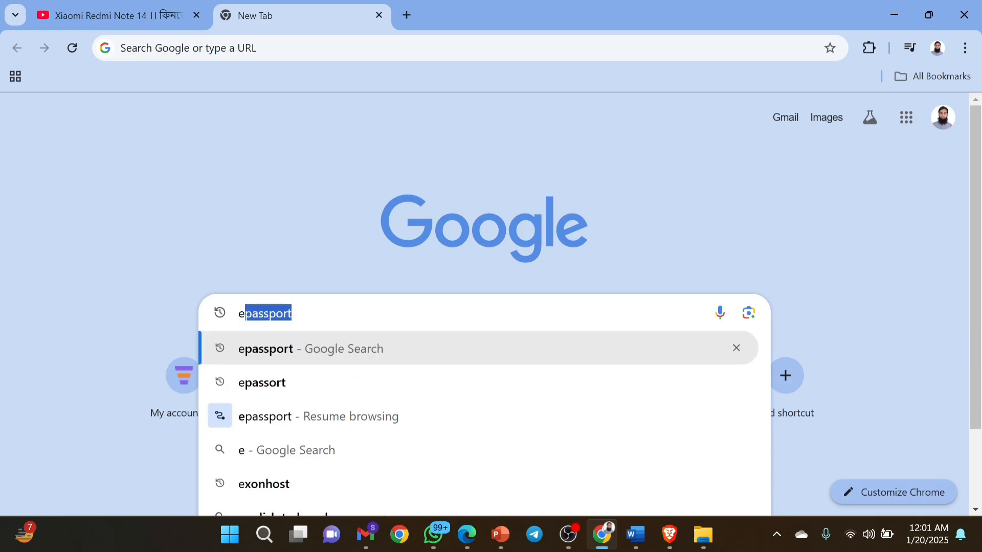
key(Return)
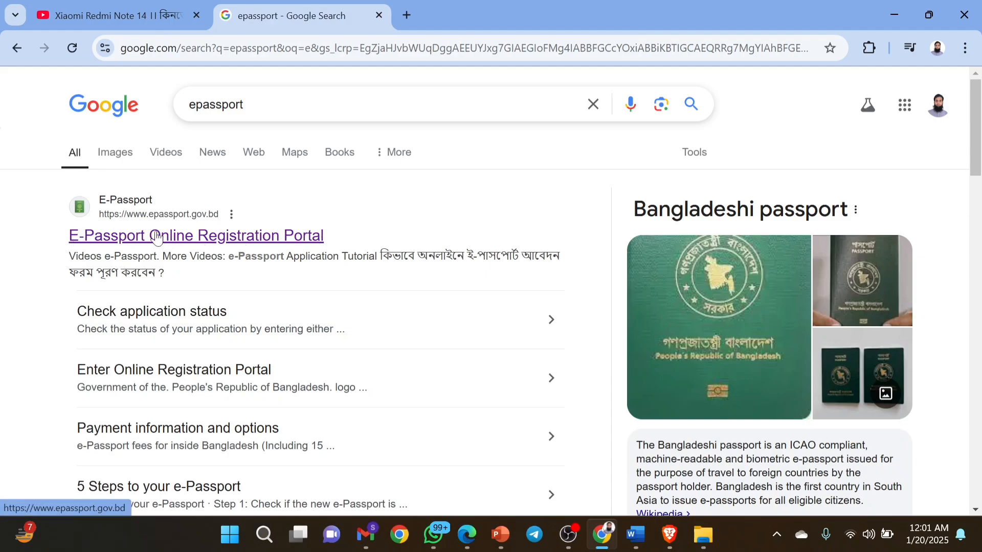
click(113, 237)
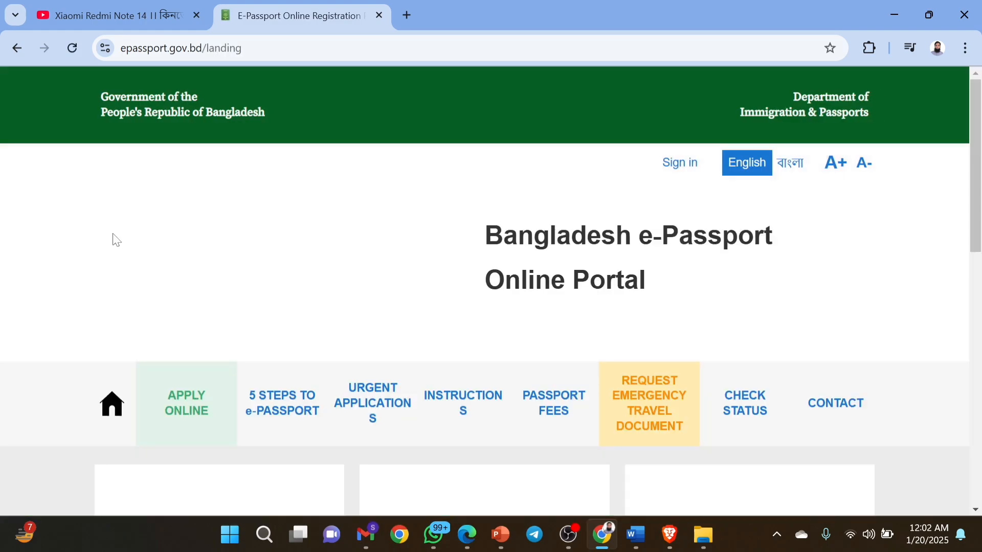
Go from the portal landing page to the sign-in page.
scroll(667, 306, down, 10)
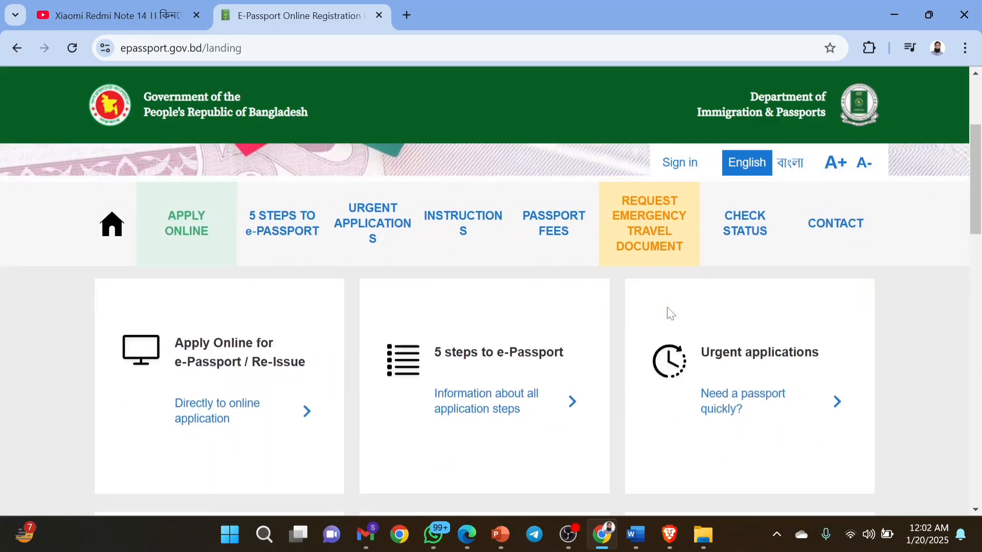
scroll(667, 311, down, 5)
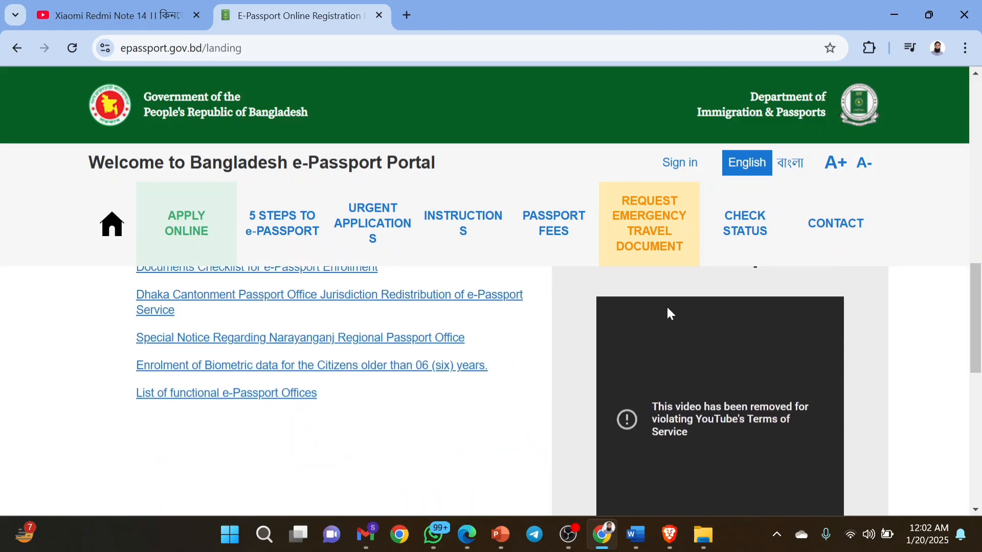
scroll(667, 311, up, 15)
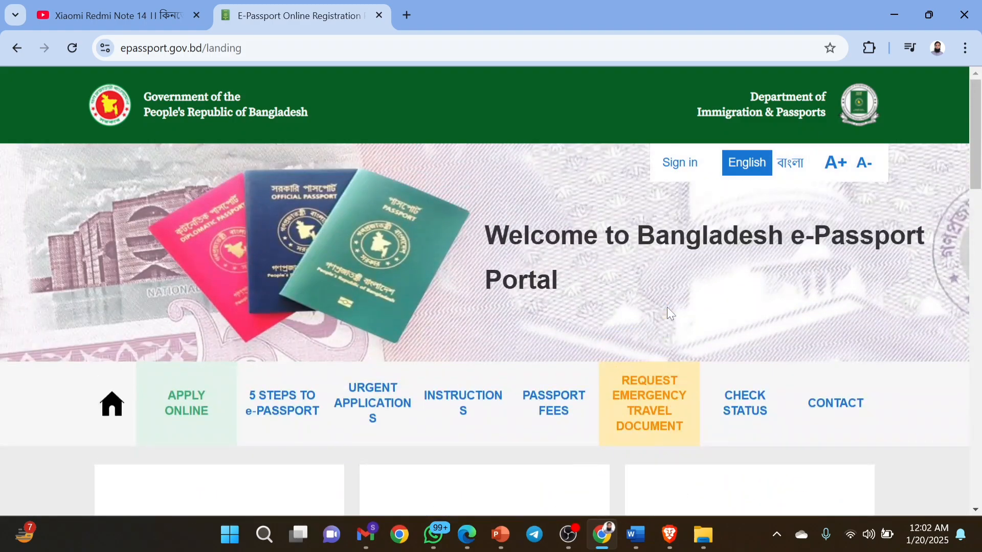
click(689, 163)
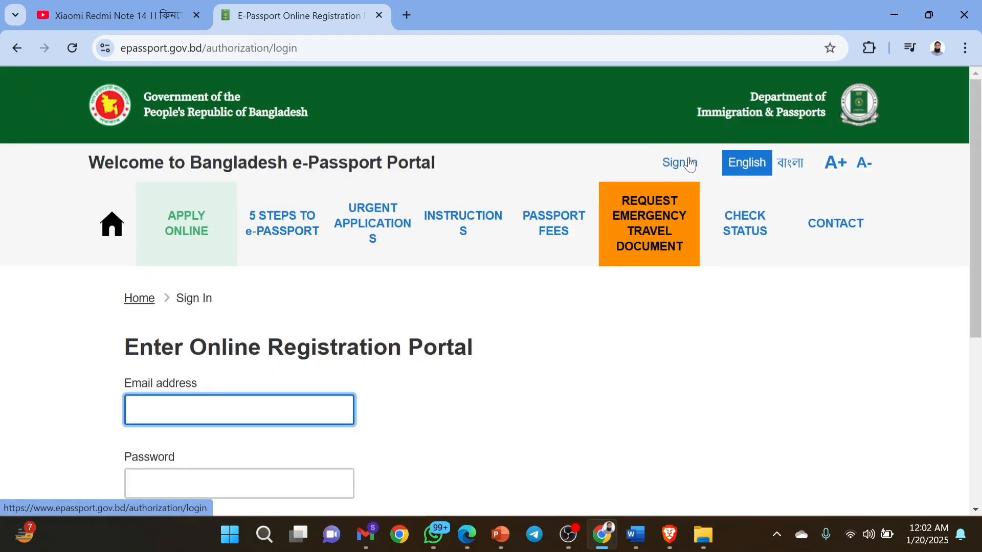
scroll(486, 404, down, 3)
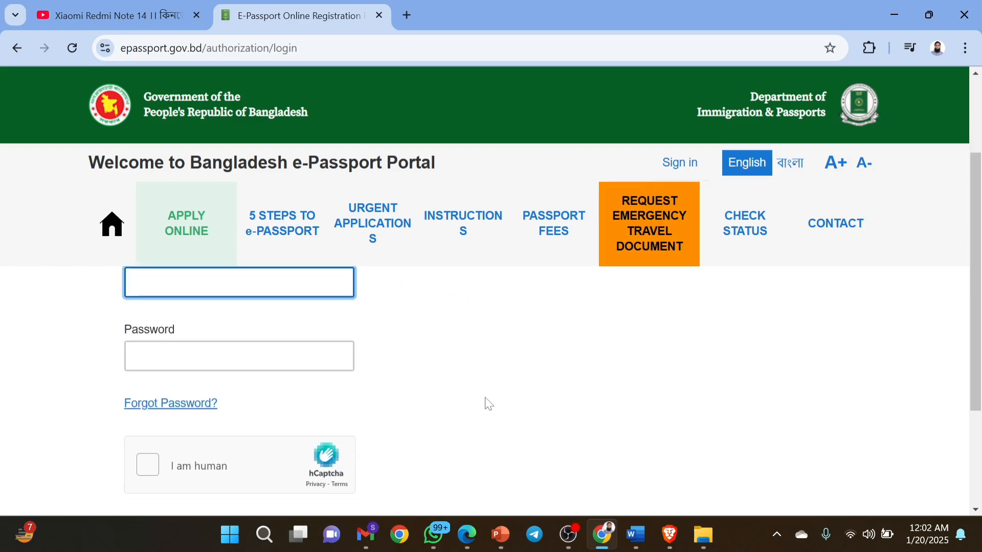
scroll(488, 404, up, 1)
scroll(489, 404, up, 1)
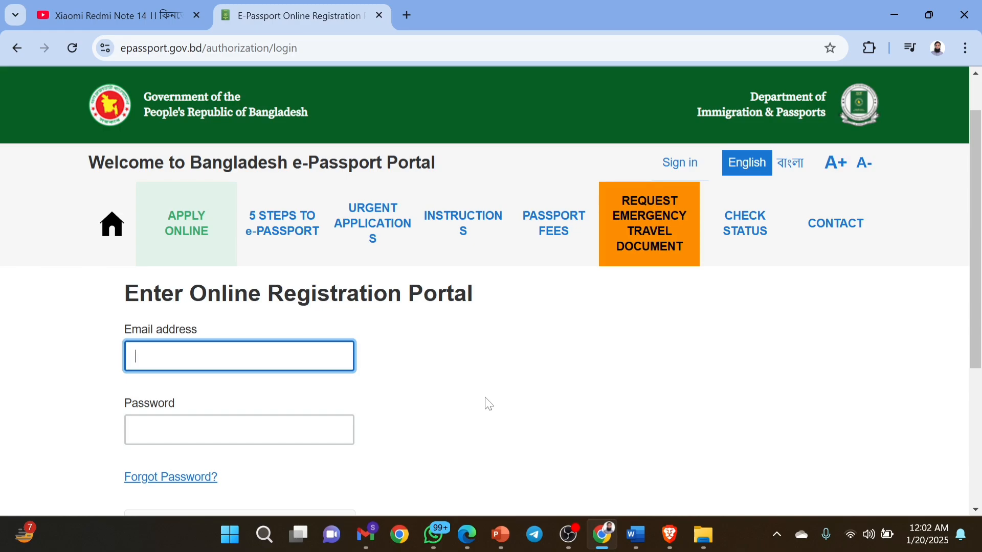
scroll(488, 404, down, 2)
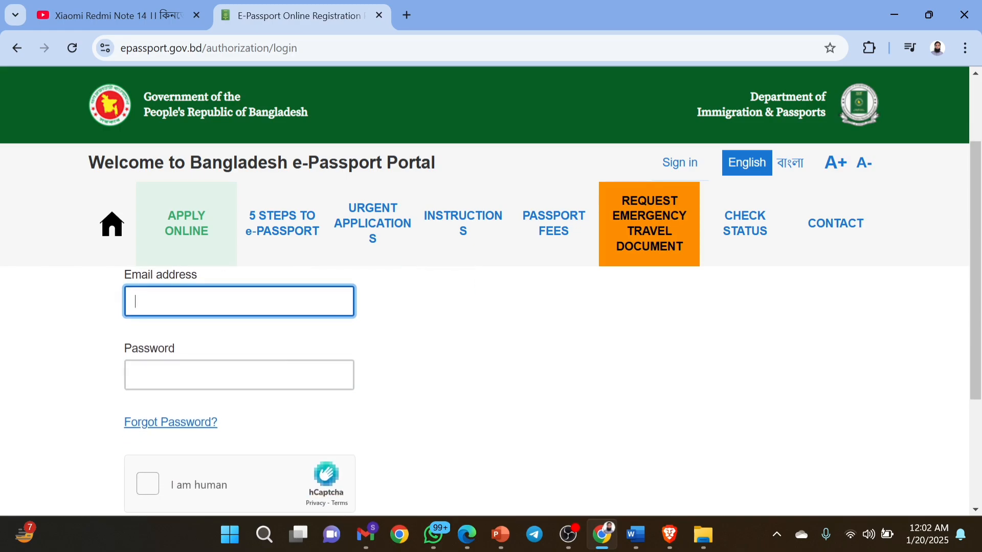
scroll(385, 402, down, 4)
scroll(384, 402, up, 5)
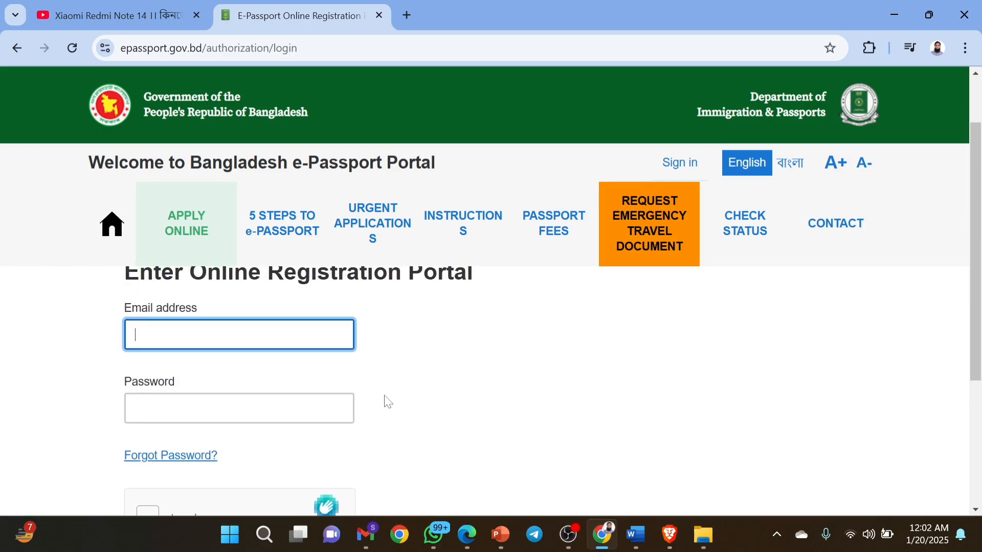
scroll(388, 402, up, 2)
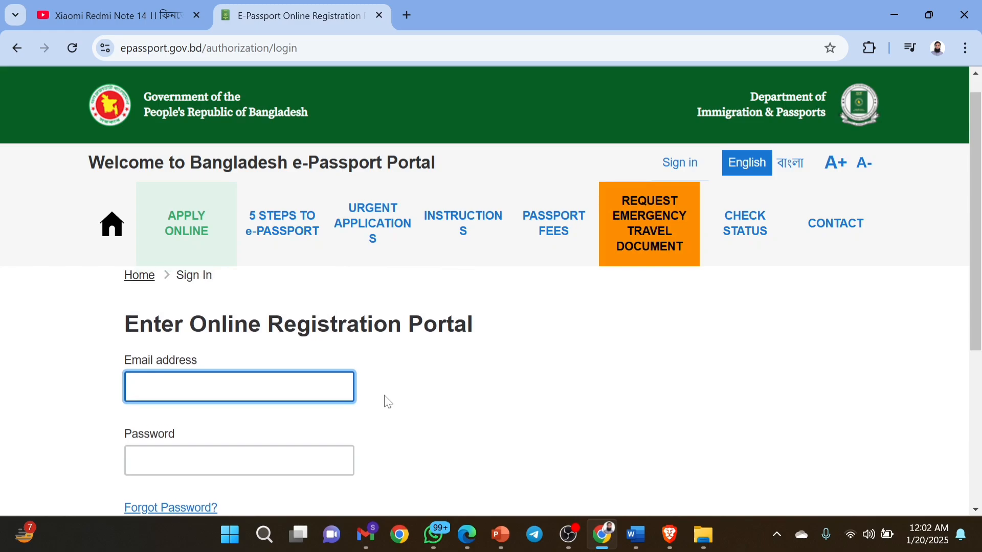
scroll(387, 402, down, 1)
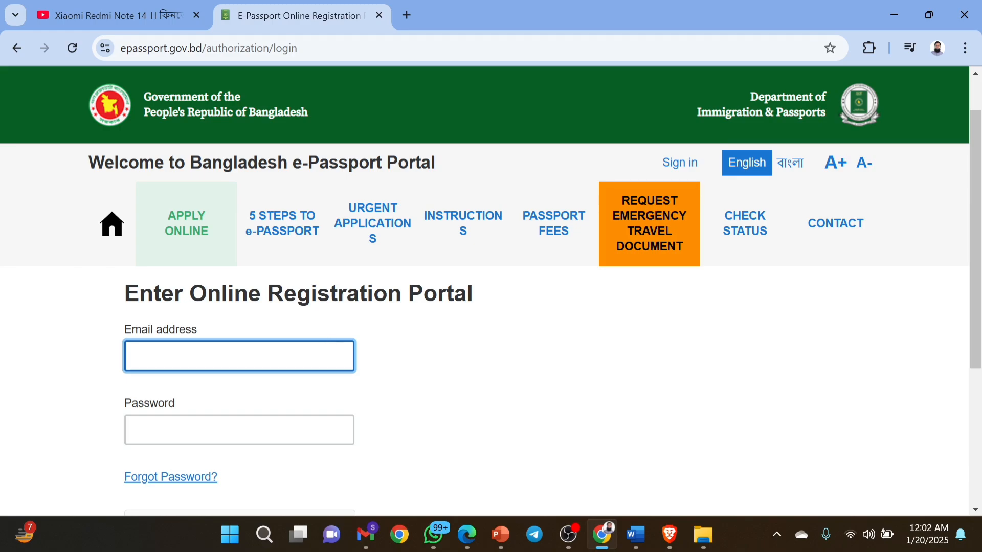
Sign in with the account e-mail and password after passing the hCaptcha check.
key(ctrl+v)
click(265, 422)
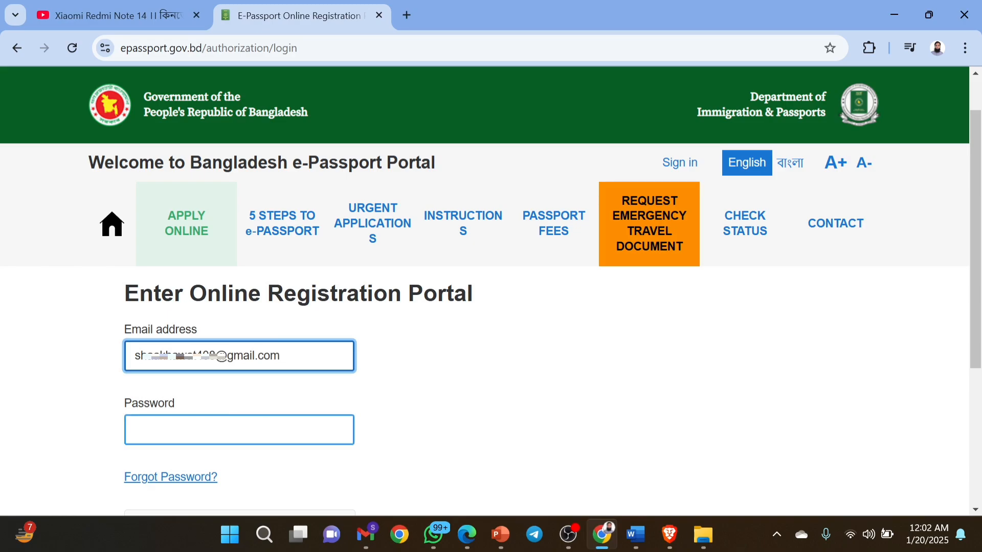
key(ctrl+v)
scroll(191, 424, down, 2)
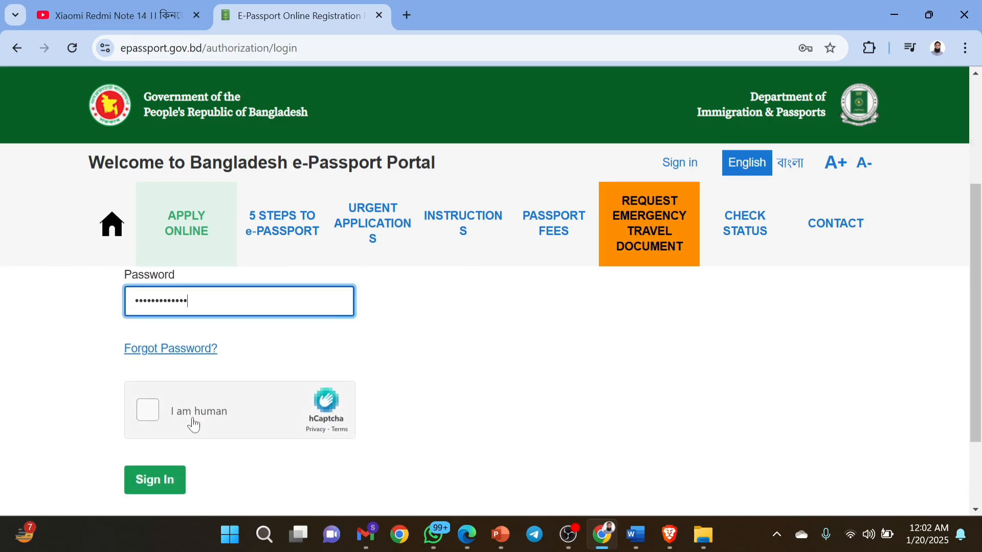
click(160, 415)
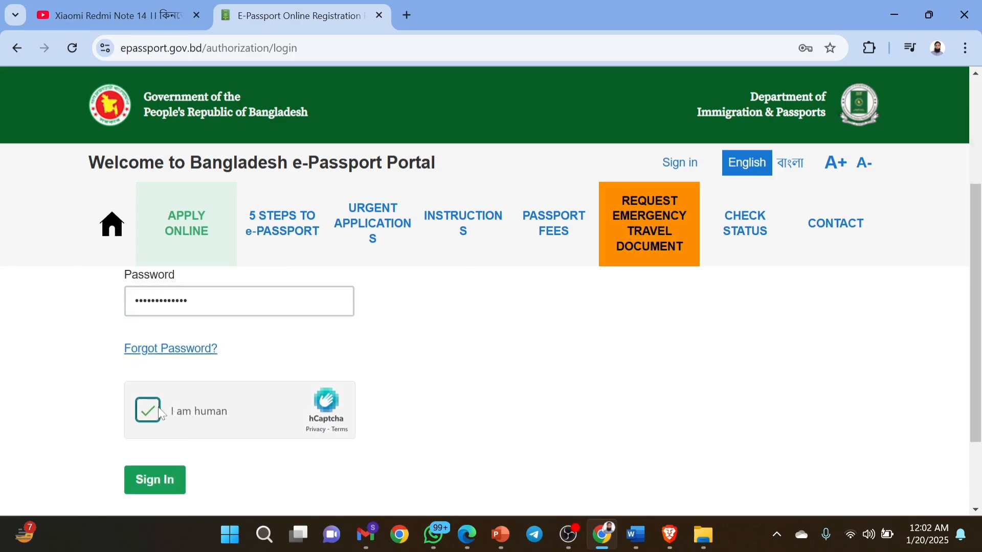
click(150, 483)
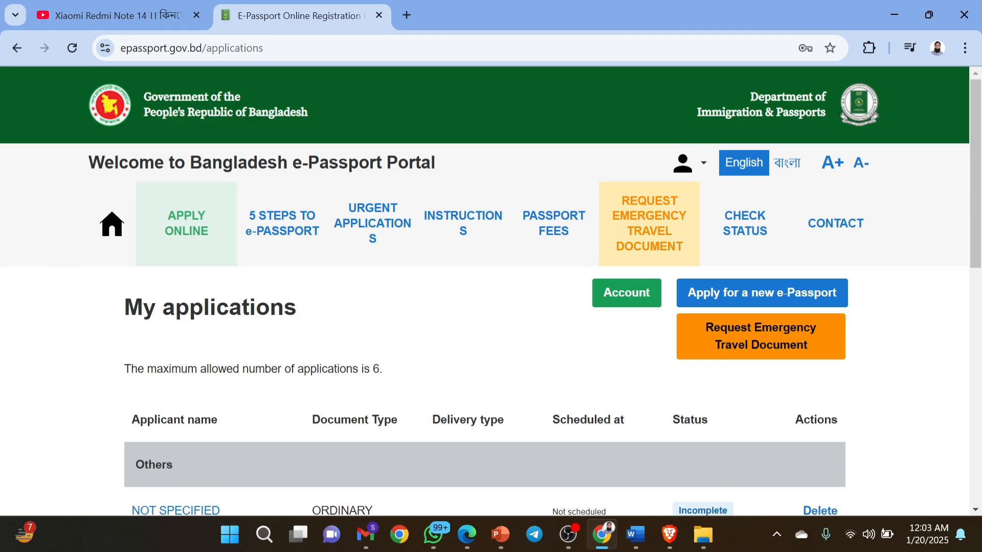
Review the 6-application limit note and the table of incomplete ORDINARY applications.
drag(124, 368, 418, 382)
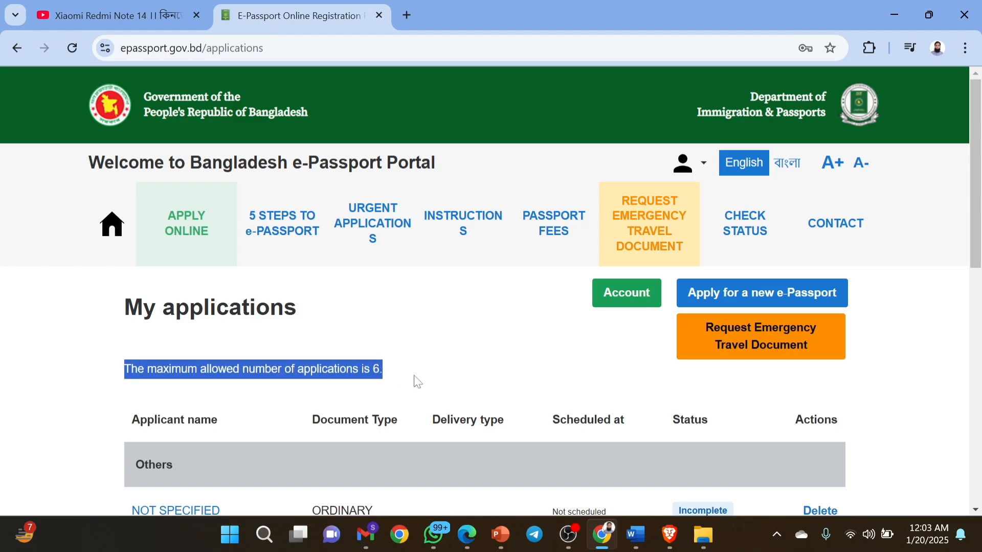
click(418, 381)
scroll(418, 382, down, 3)
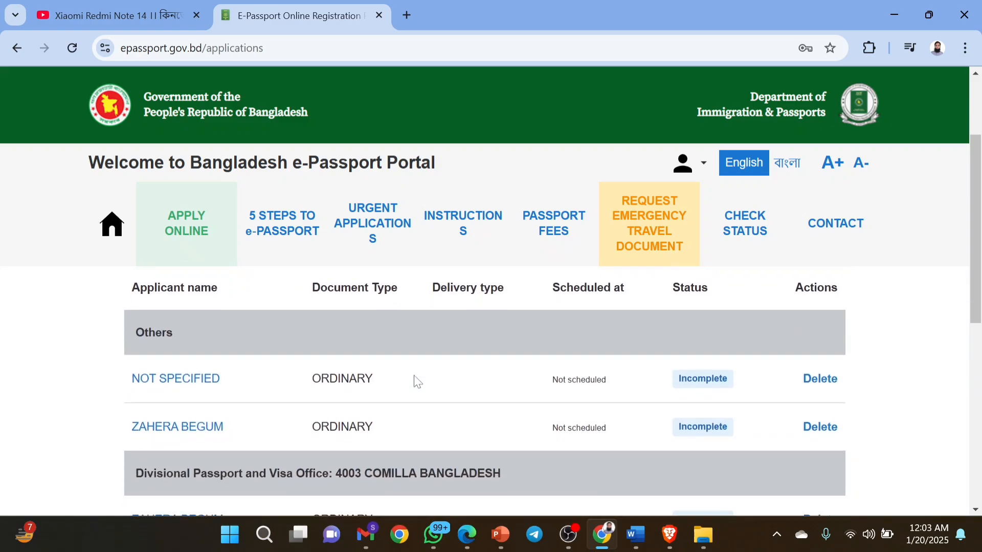
scroll(418, 381, down, 2)
scroll(418, 381, up, 2)
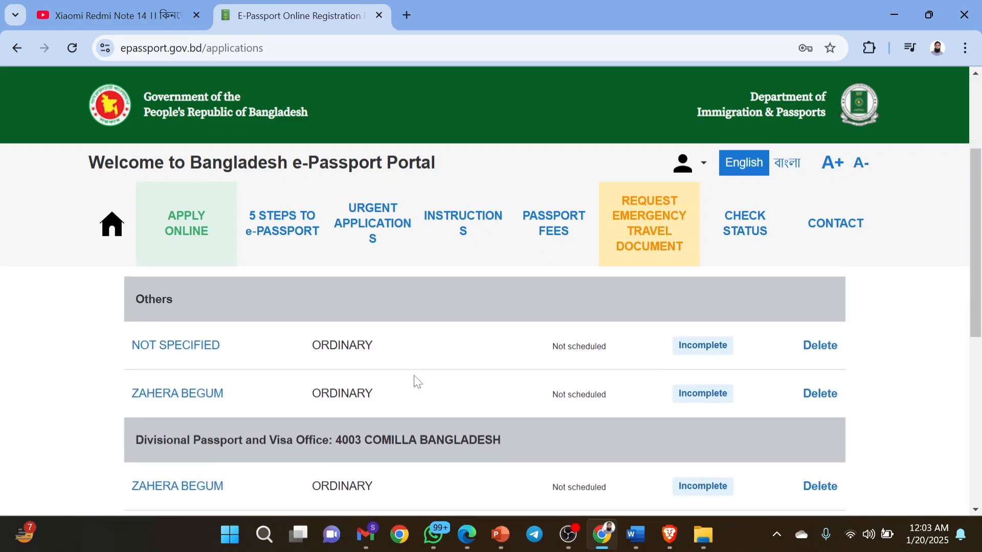
scroll(418, 382, down, 1)
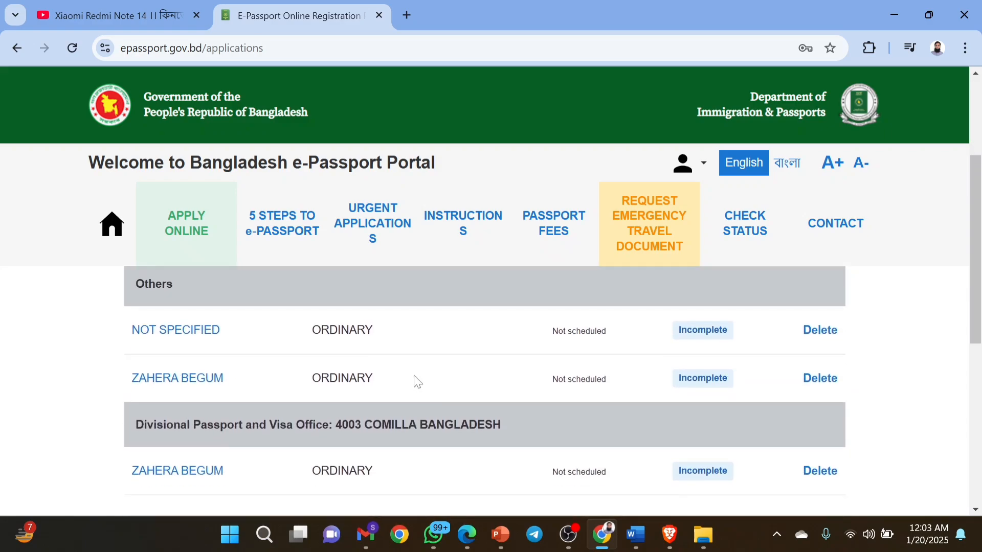
scroll(418, 382, down, 1)
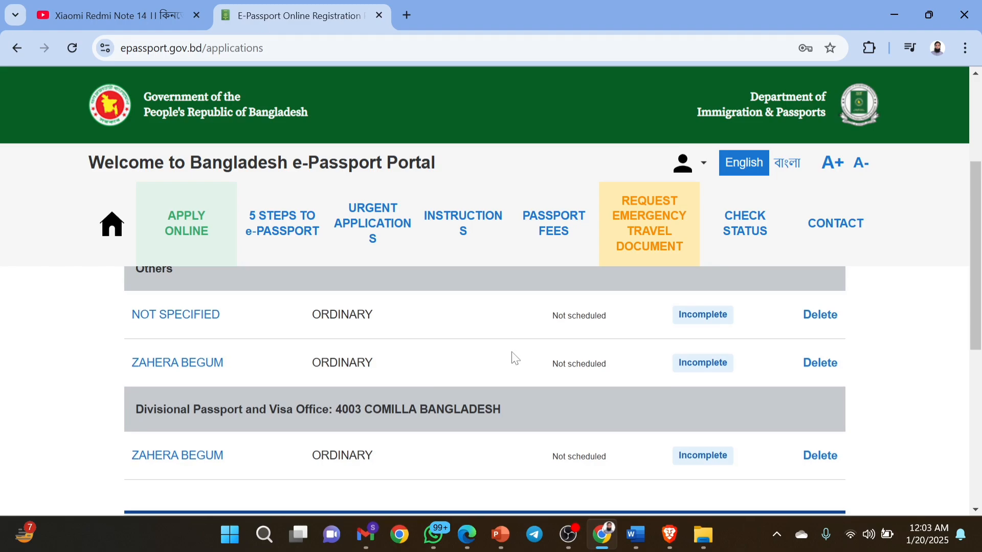
scroll(514, 358, up, 1)
scroll(515, 358, up, 4)
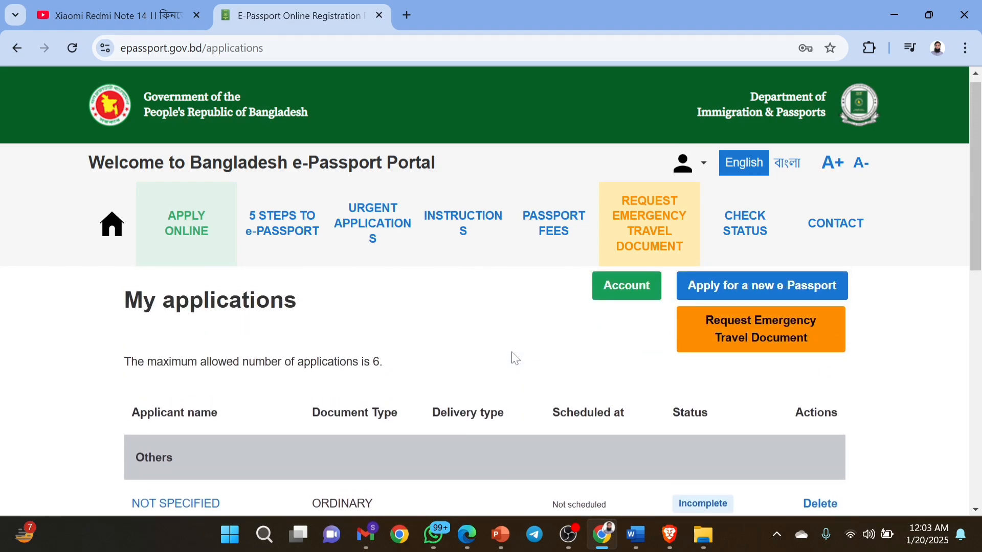
Start a new e-Passport application, then return to the My applications list.
click(731, 287)
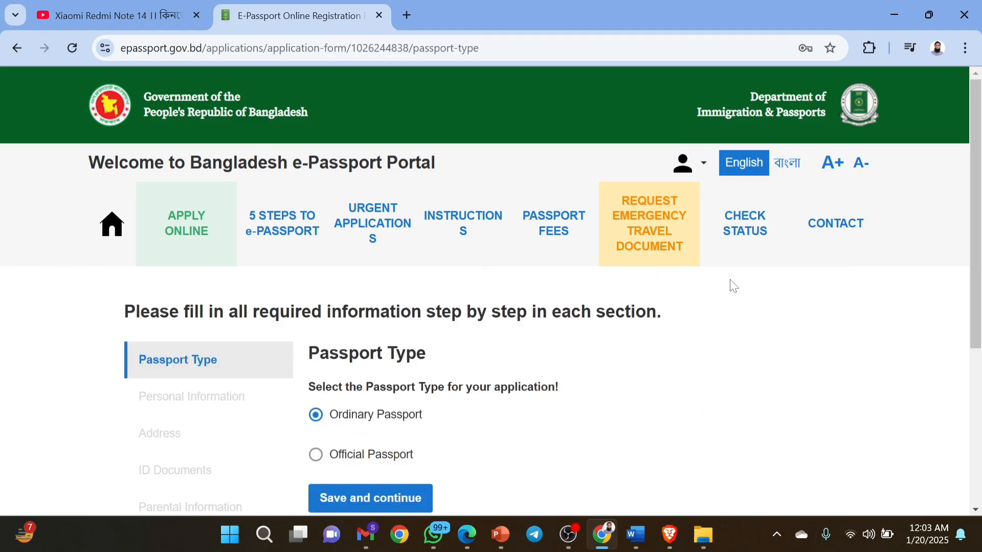
scroll(734, 286, down, 3)
scroll(734, 287, up, 2)
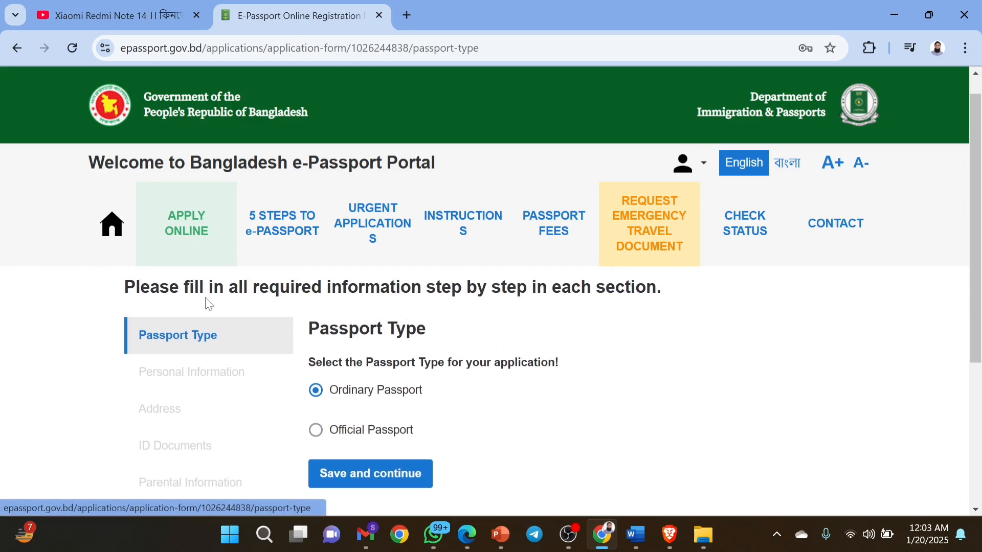
click(18, 48)
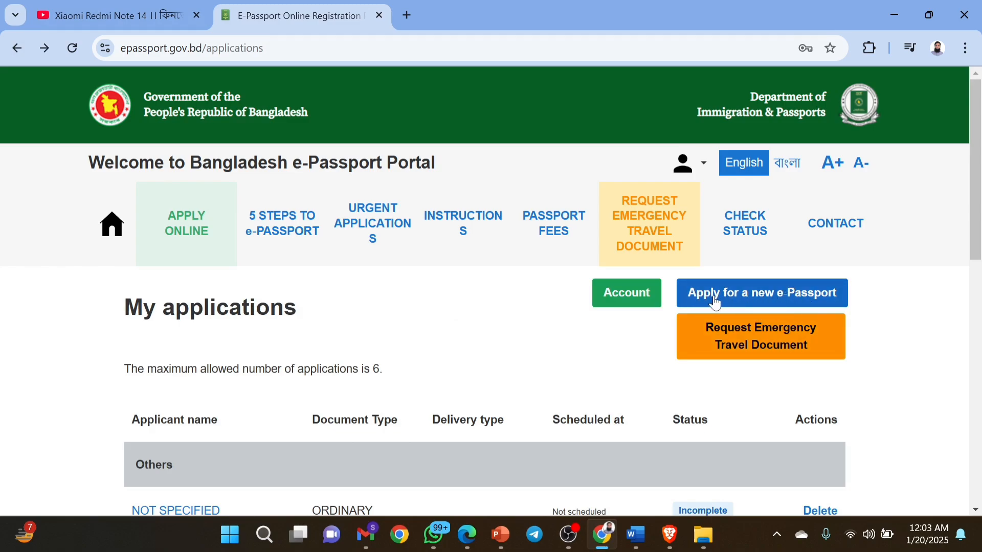
Start a new application again, choose Ordinary Passport instead of Official, and save.
click(765, 306)
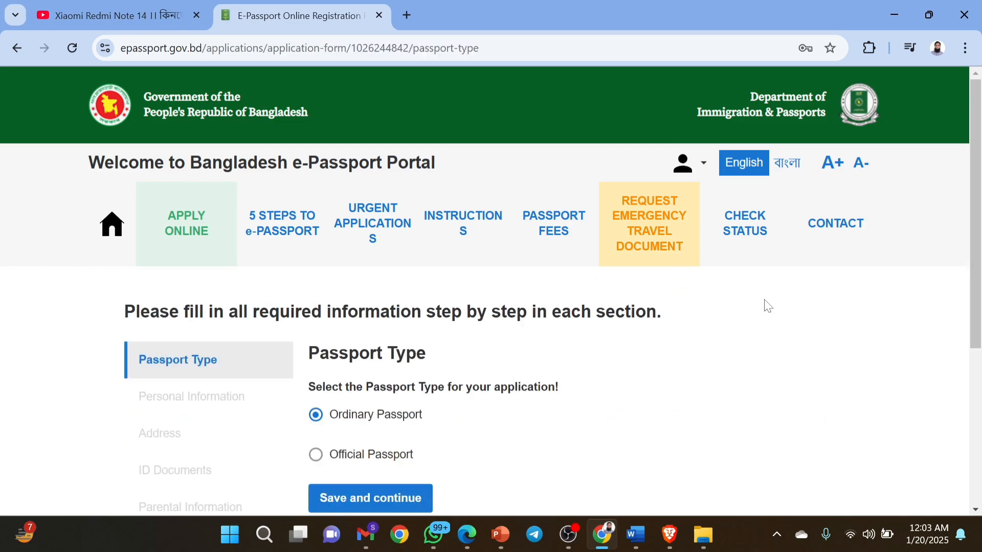
scroll(765, 305, down, 1)
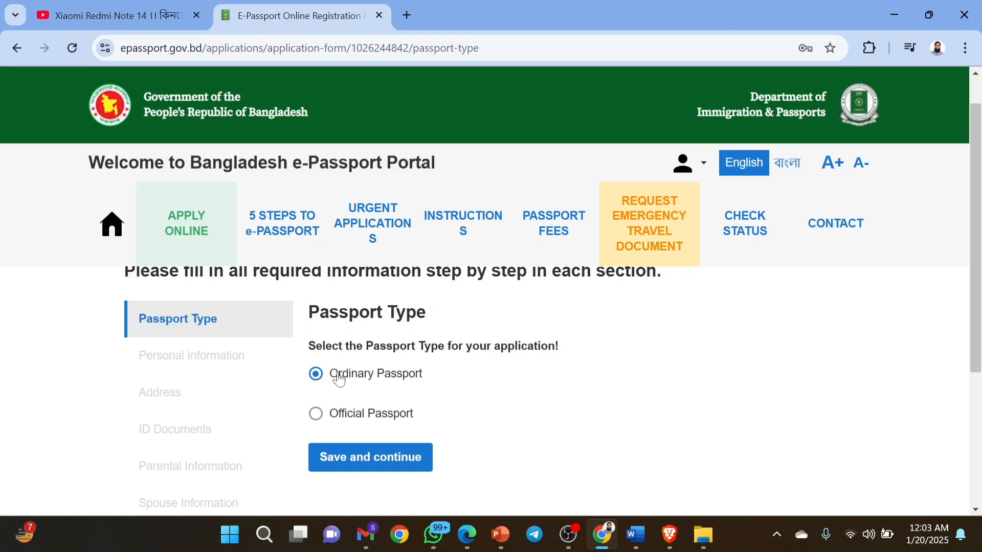
click(316, 418)
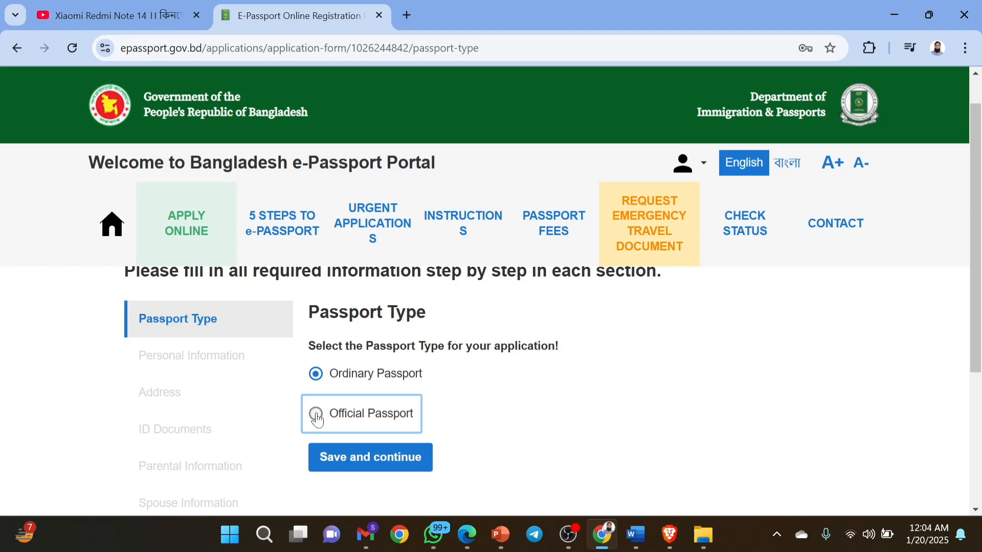
scroll(541, 402, down, 2)
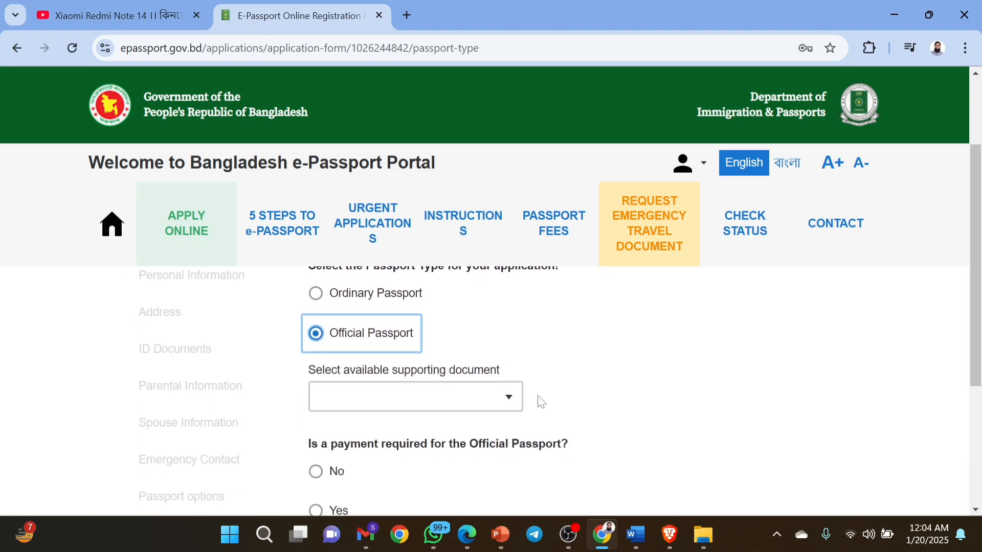
scroll(541, 402, up, 1)
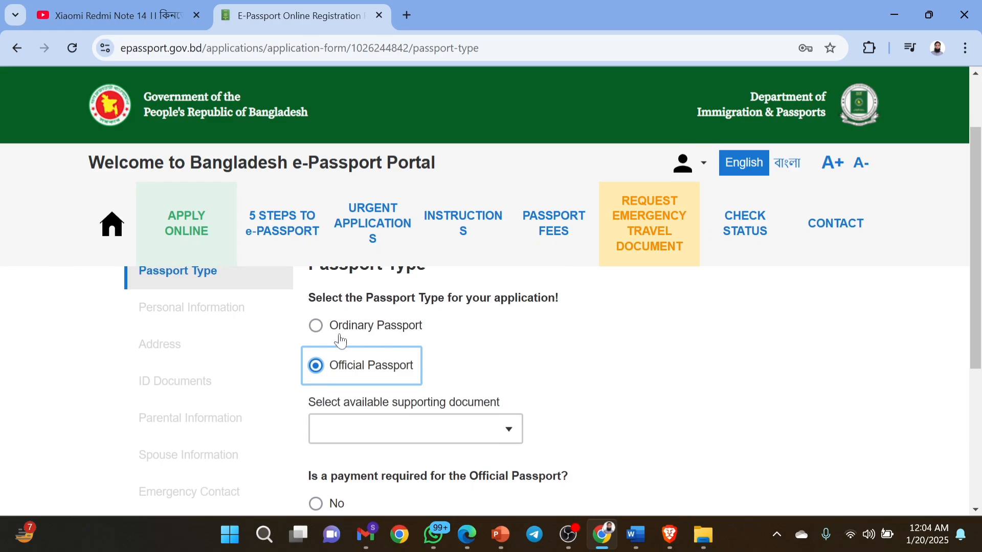
click(315, 325)
scroll(594, 407, up, 1)
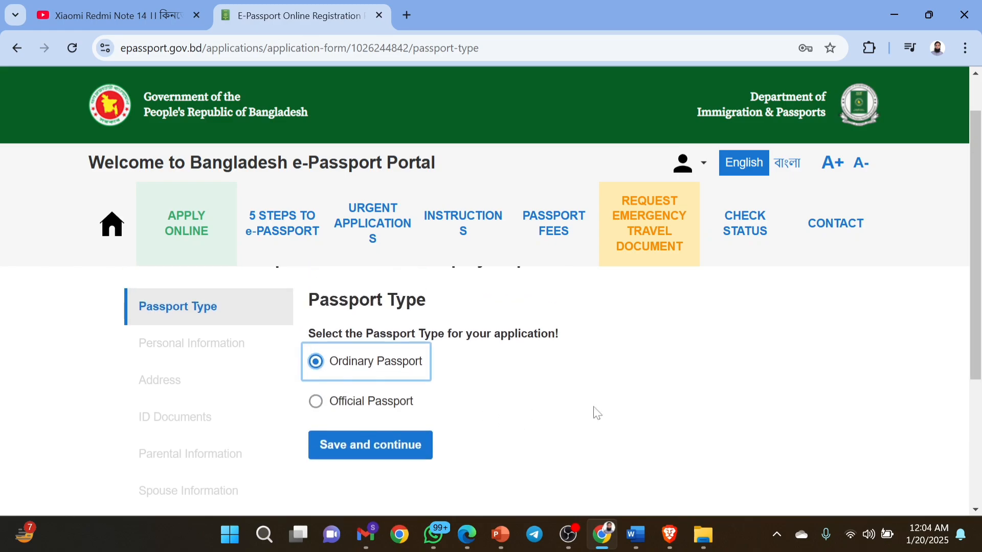
scroll(594, 408, down, 4)
scroll(594, 407, up, 3)
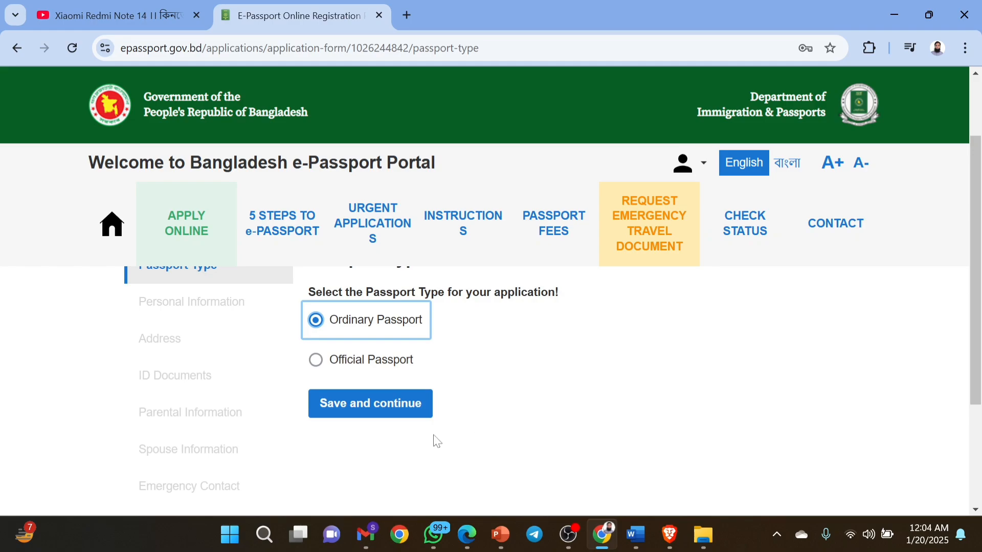
click(366, 413)
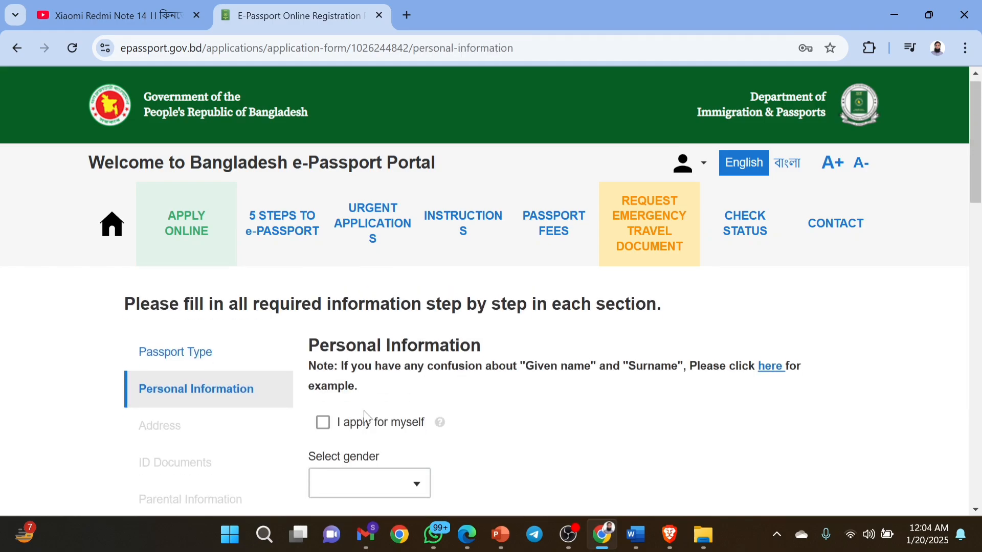
scroll(367, 417, down, 1)
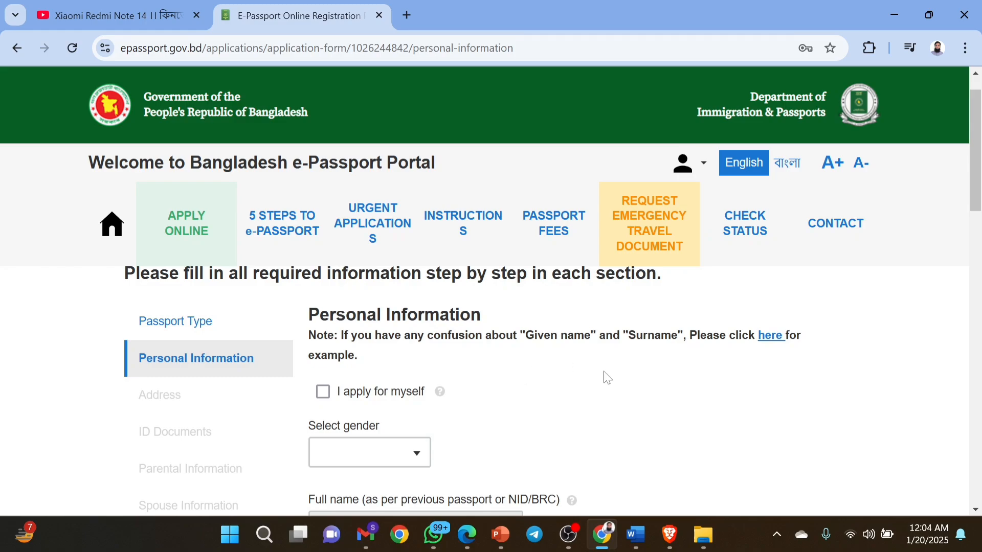
scroll(607, 377, down, 1)
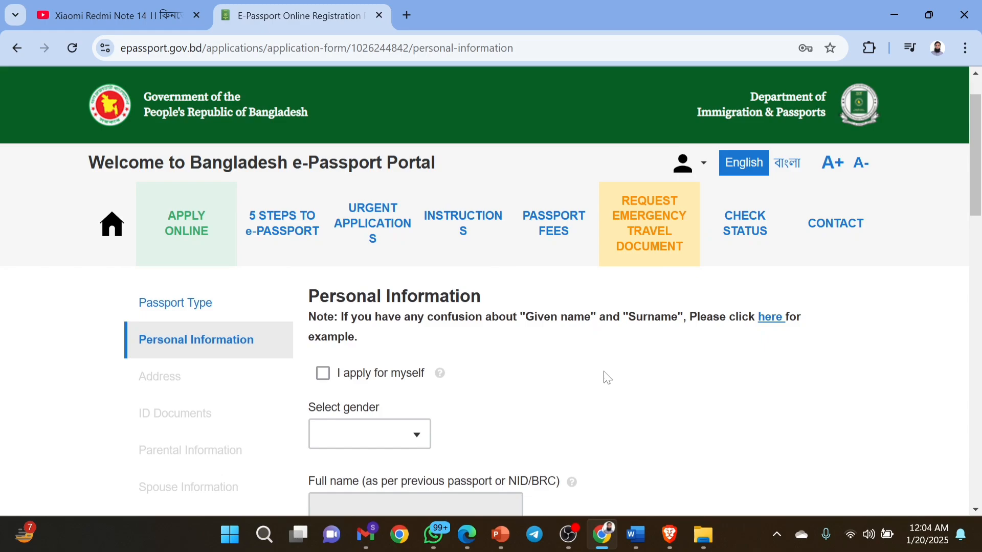
click(323, 379)
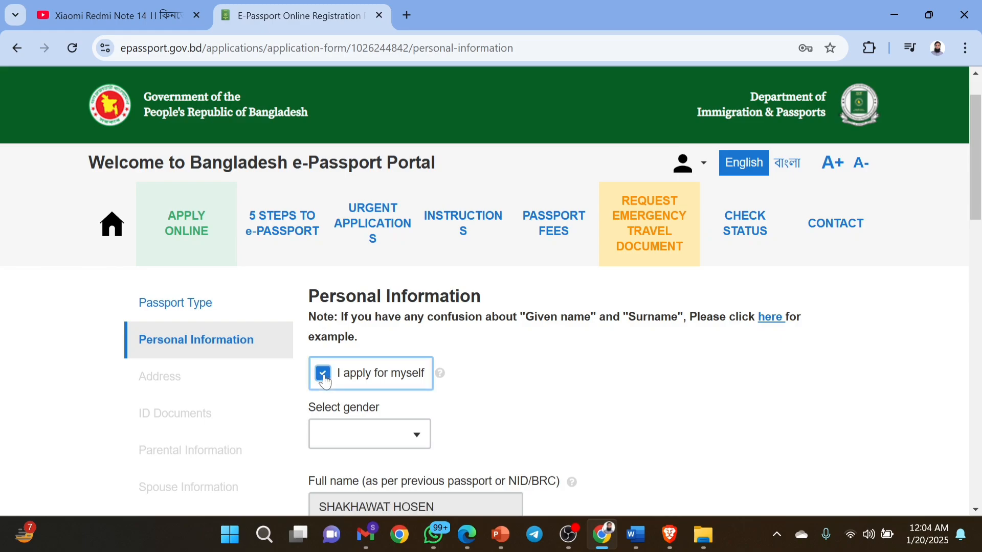
scroll(324, 379, down, 3)
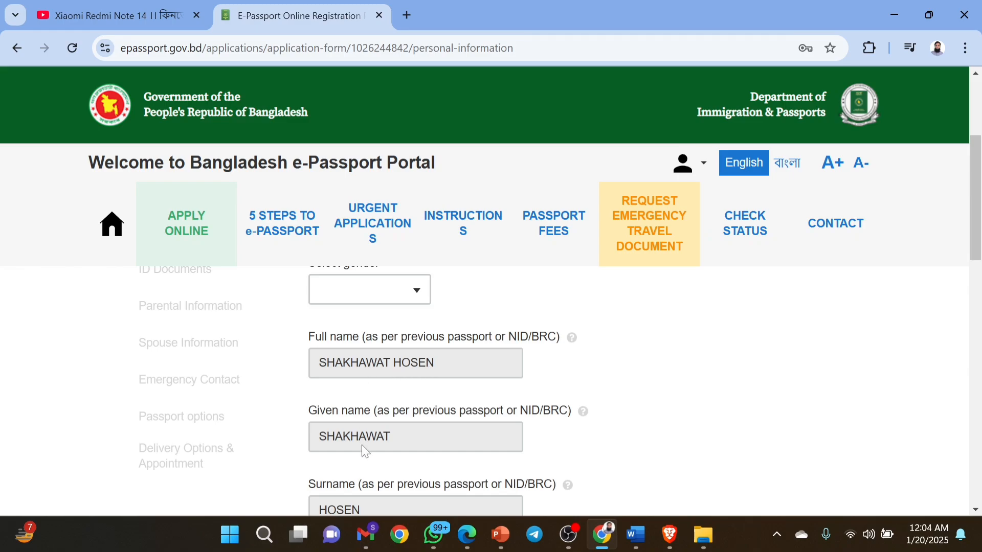
scroll(362, 447, down, 4)
scroll(365, 453, up, 7)
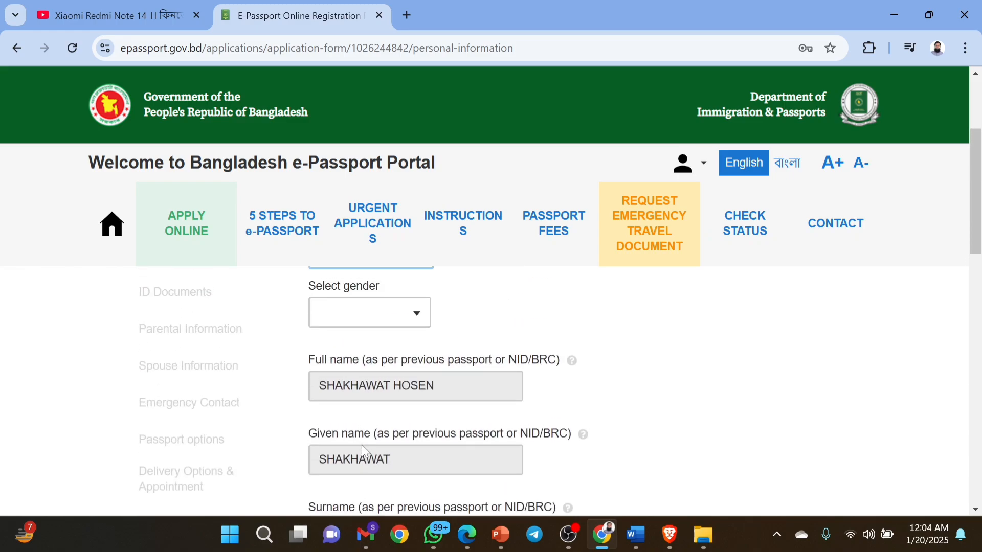
scroll(361, 448, down, 1)
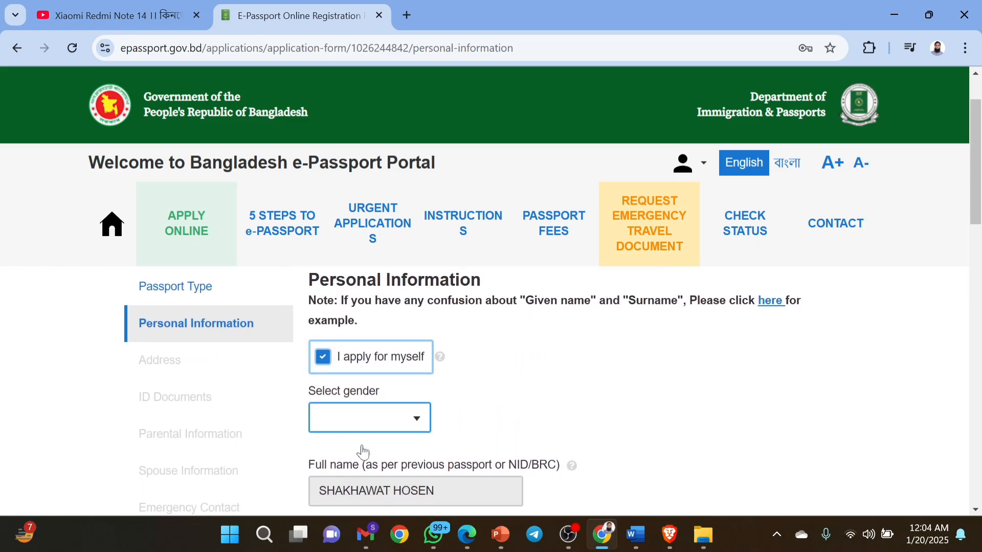
click(324, 358)
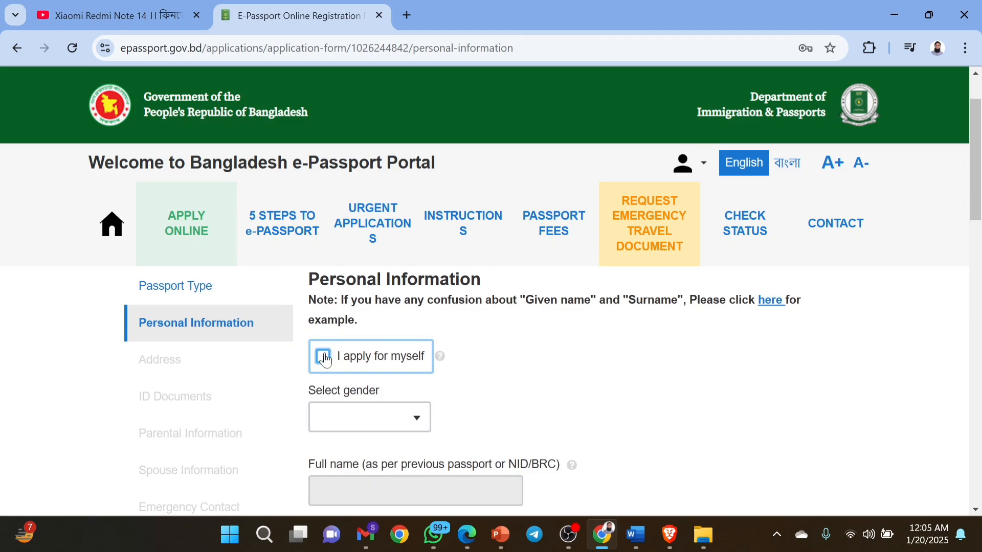
Set the applicant's gender to FEMALE.
click(428, 426)
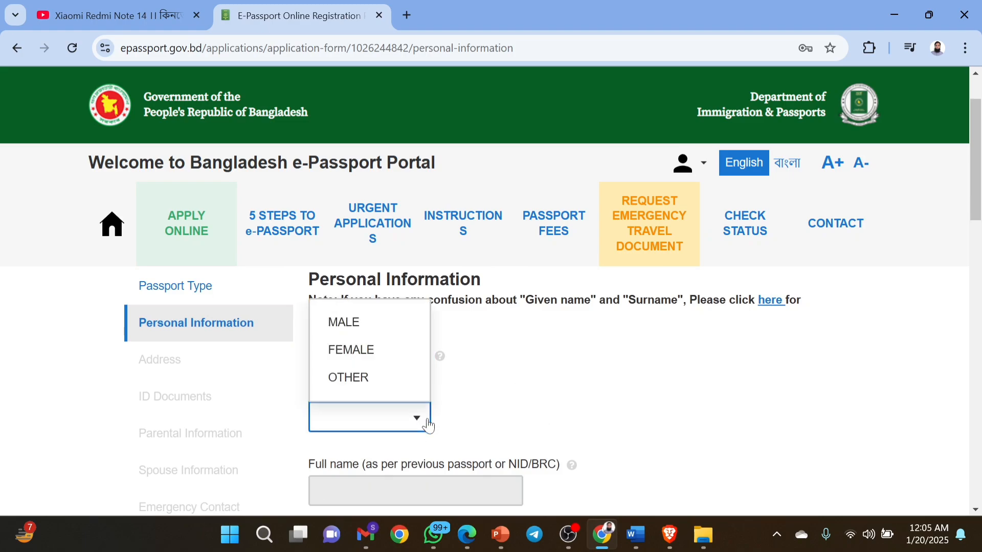
click(372, 354)
scroll(602, 414, down, 2)
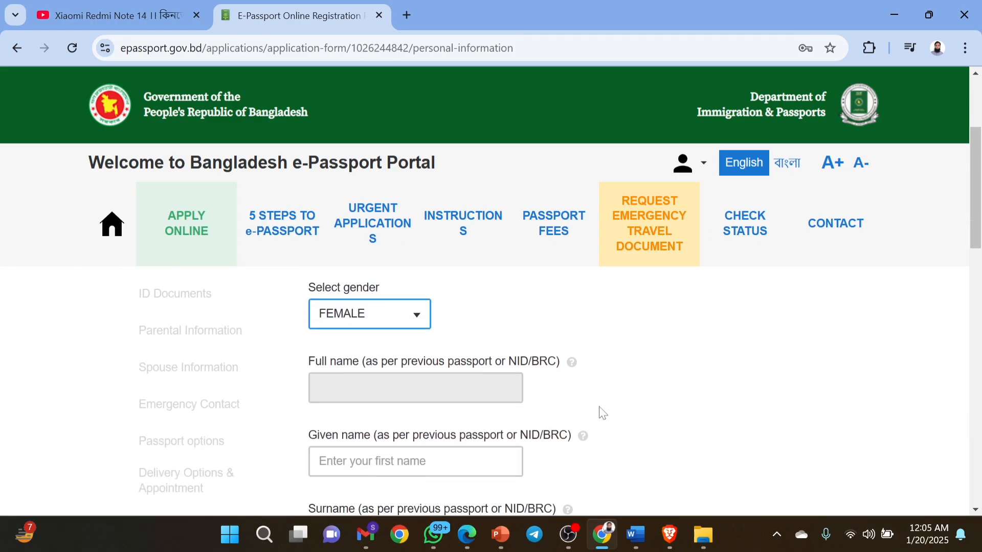
scroll(602, 414, down, 2)
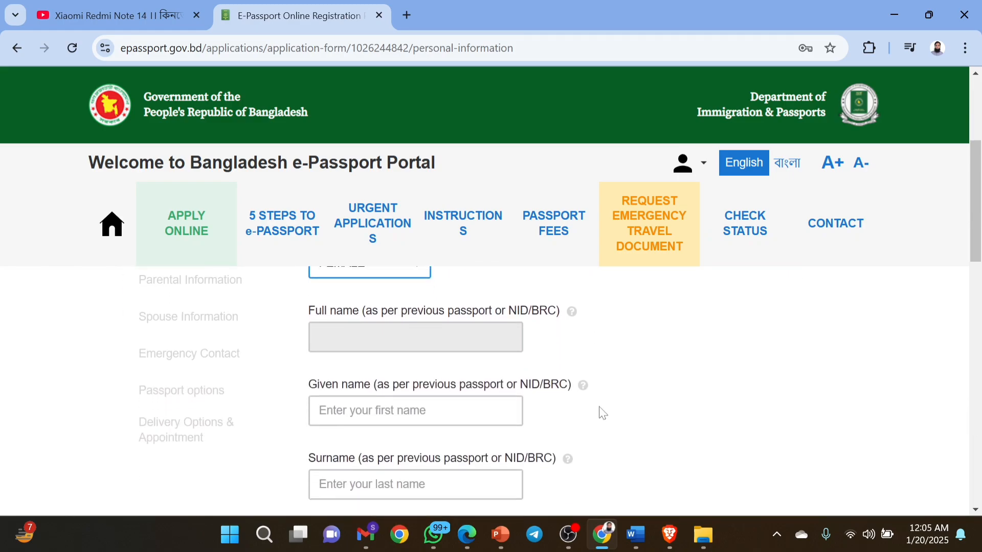
scroll(602, 413, down, 1)
key(Tab)
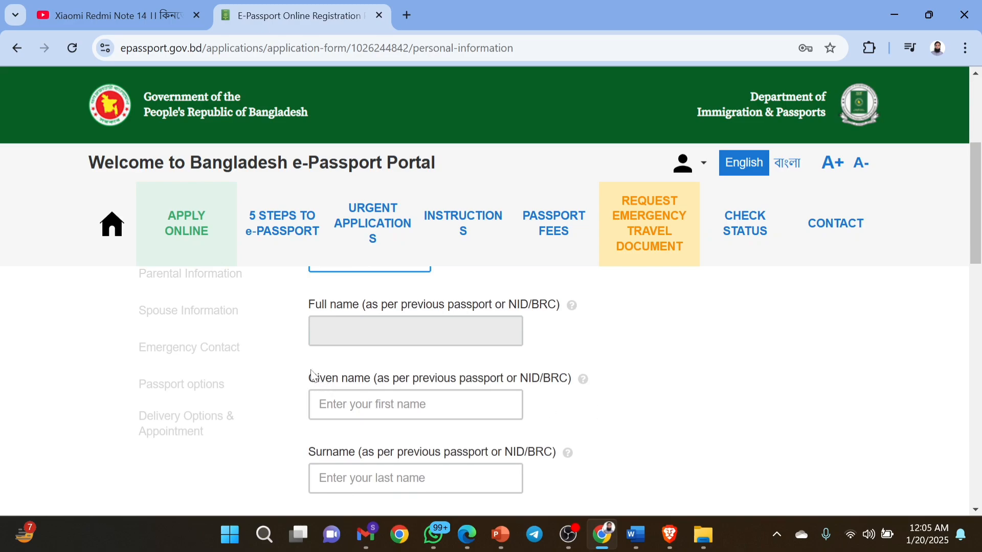
drag(309, 378, 569, 380)
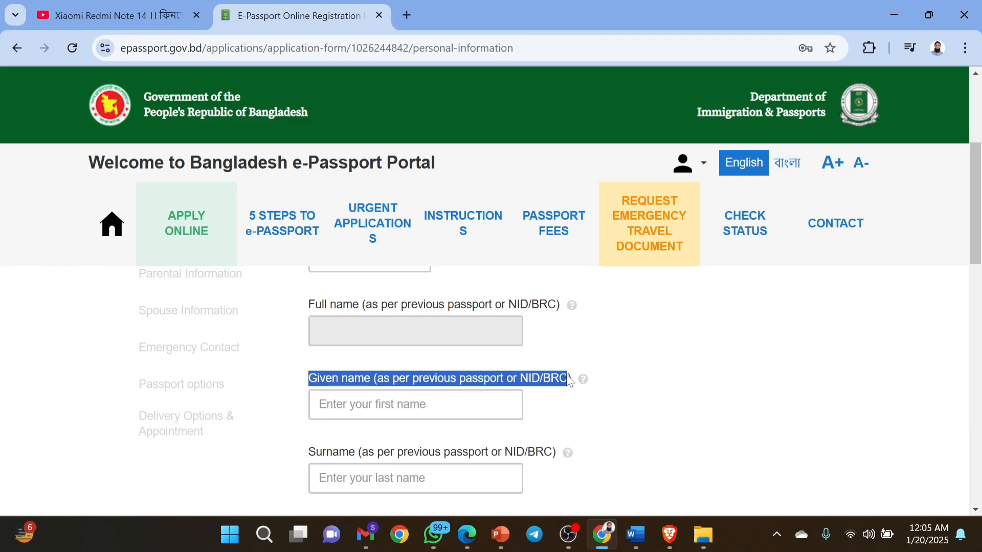
Enter the applicant's given name and surname.
click(730, 435)
click(335, 404)
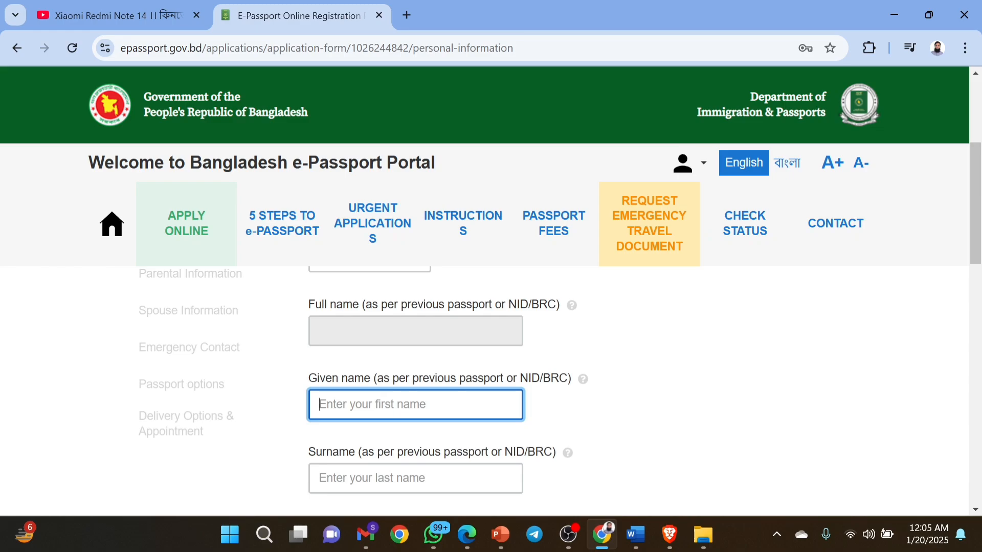
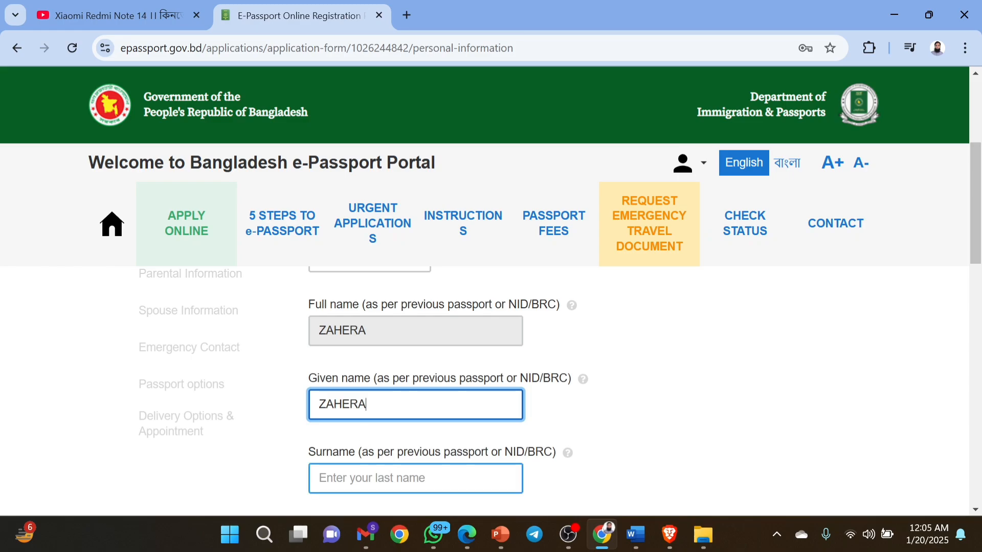
click(416, 478)
text(G)
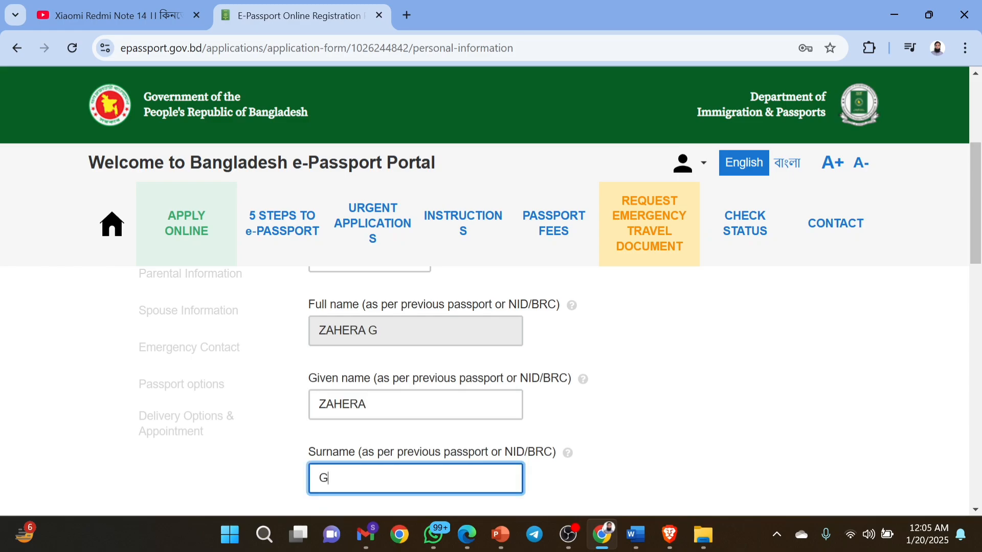
key(BackSpace)
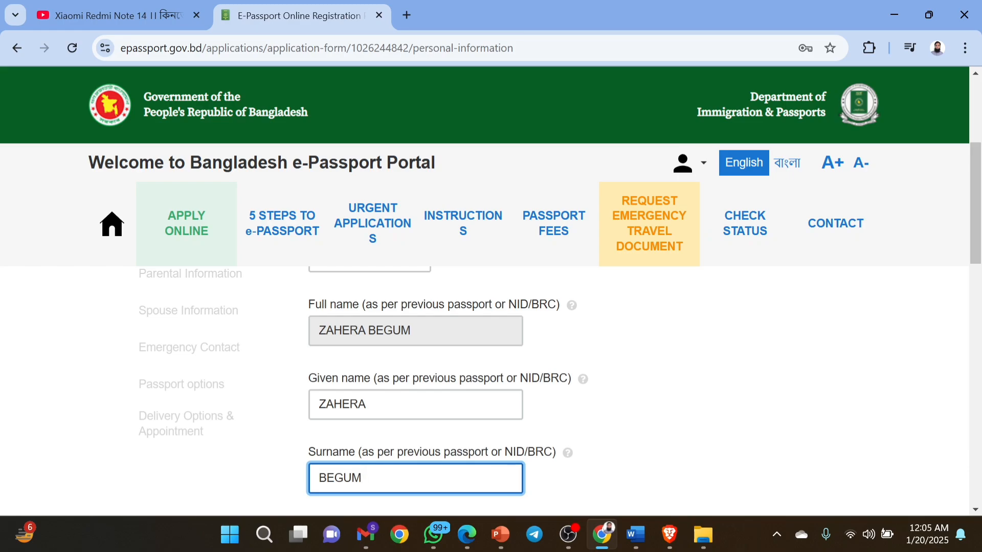
scroll(560, 381, down, 2)
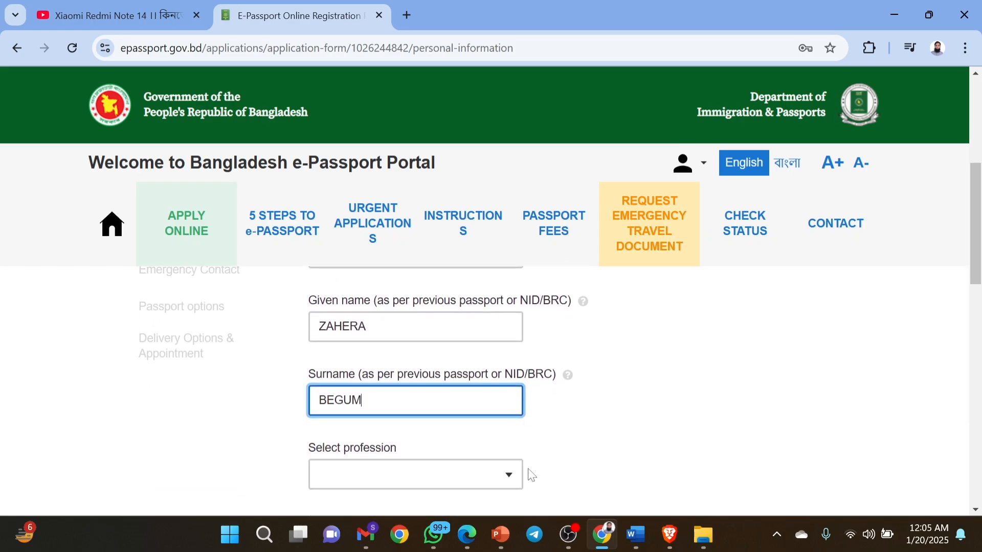
Set the profession to HOUSE WIFE, searching 'HOUSE' in the list.
click(509, 476)
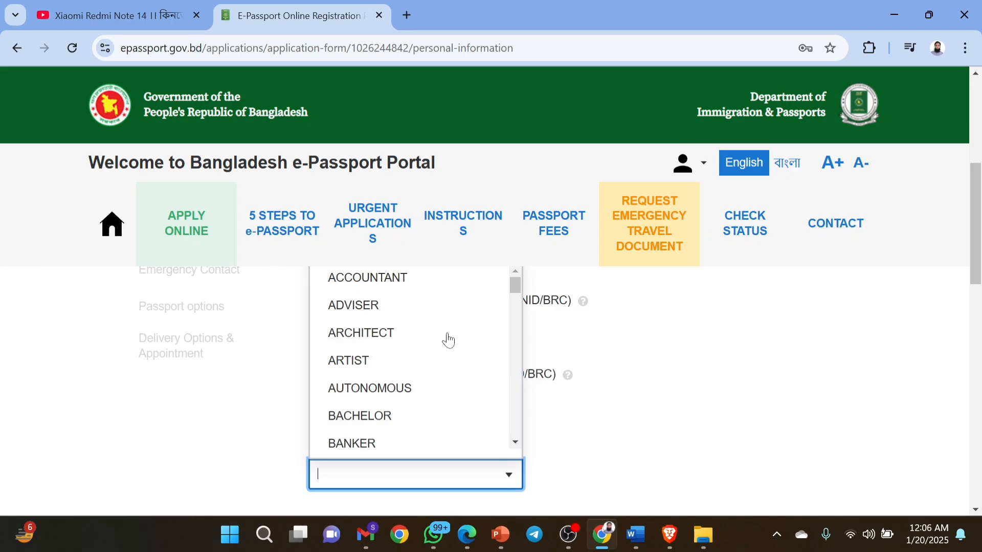
text(HOUSE)
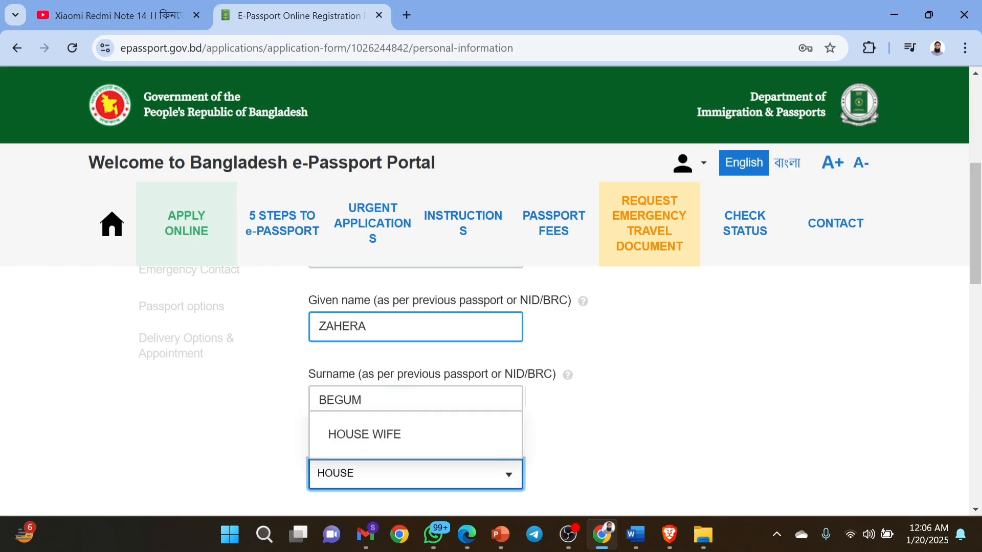
click(364, 446)
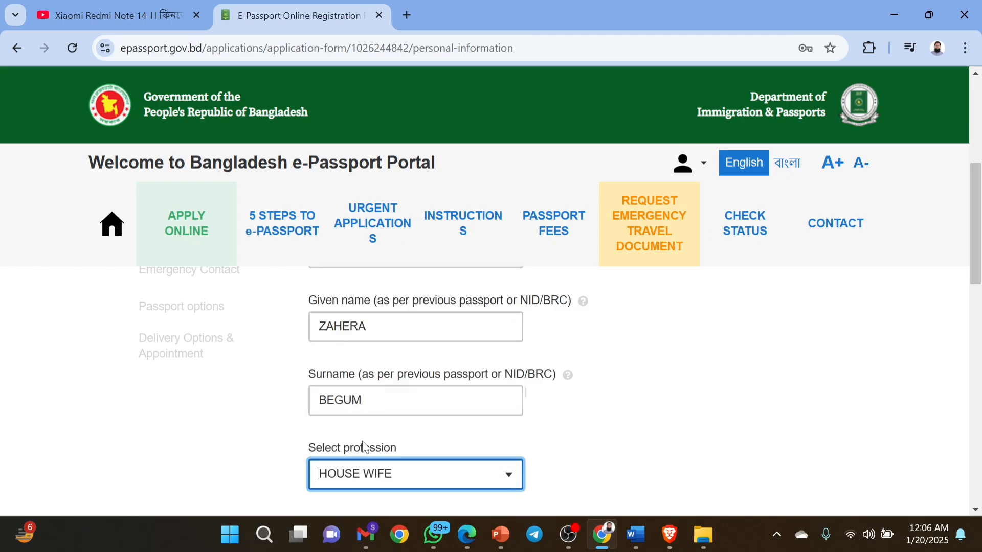
scroll(639, 460, down, 3)
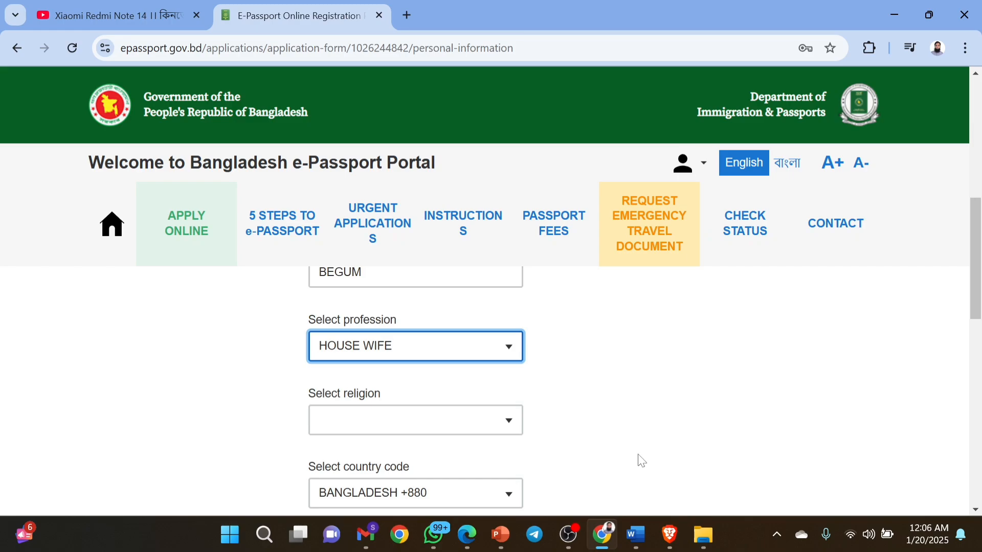
Set the religion to ISLAM.
scroll(642, 461, down, 1)
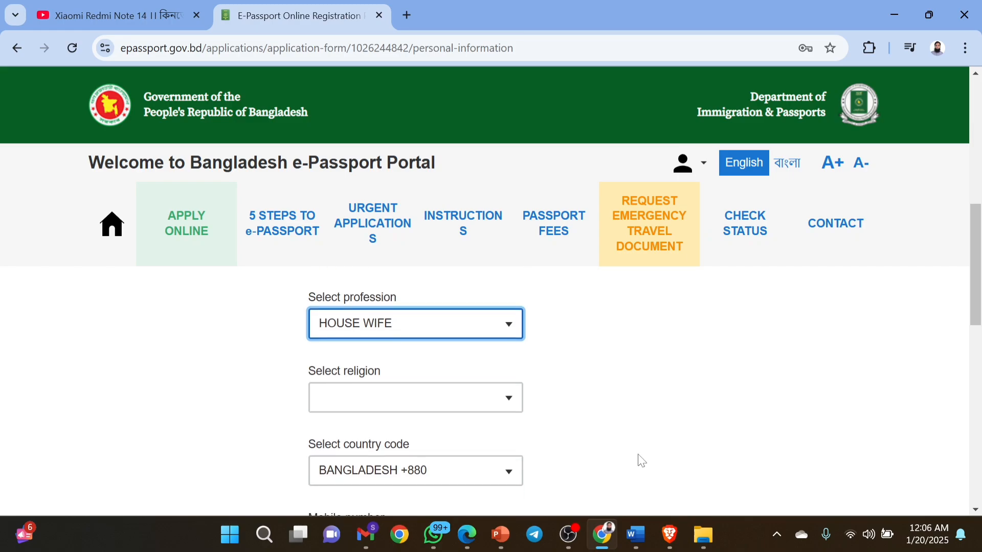
click(507, 400)
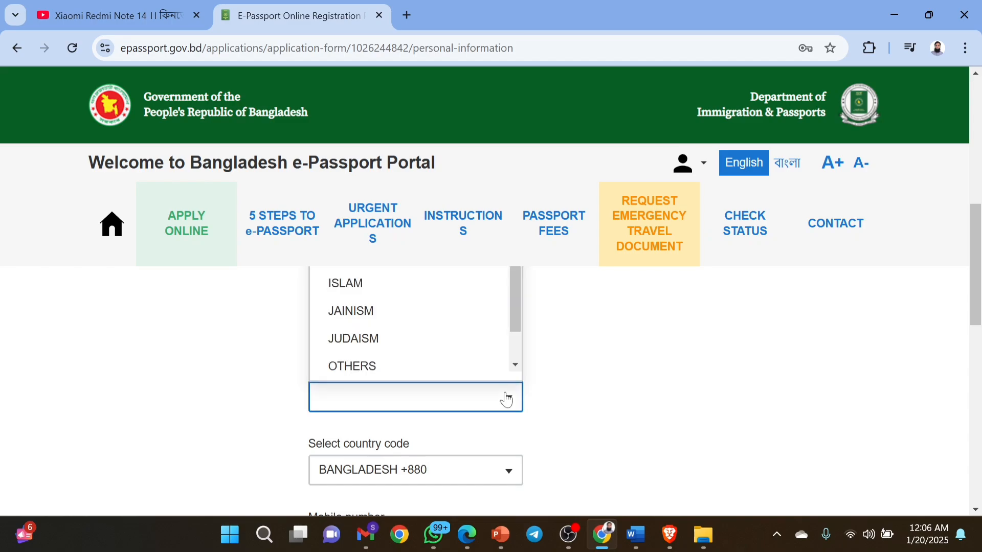
click(352, 286)
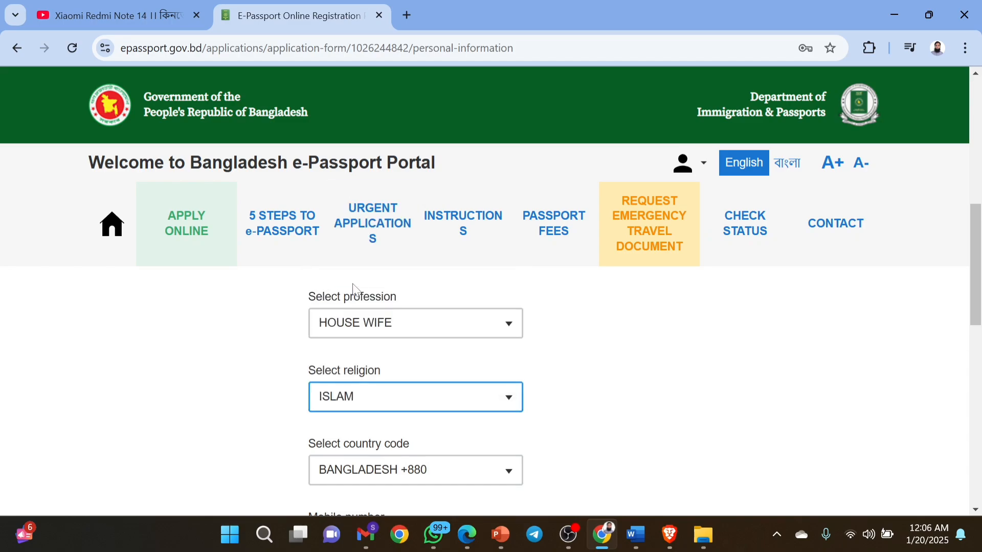
scroll(675, 463, down, 2)
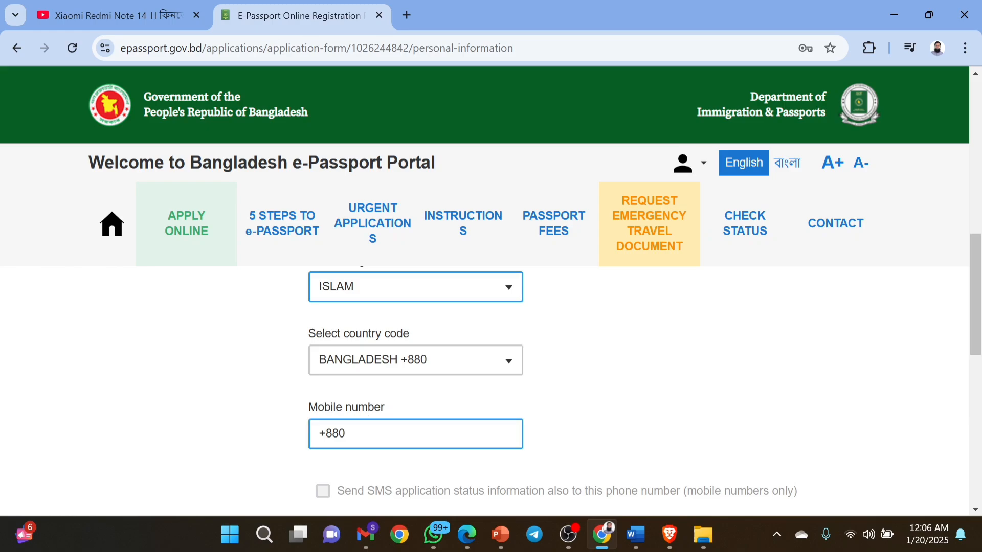
Enter the applicant's mobile number after +880 and enable SMS status updates.
click(361, 433)
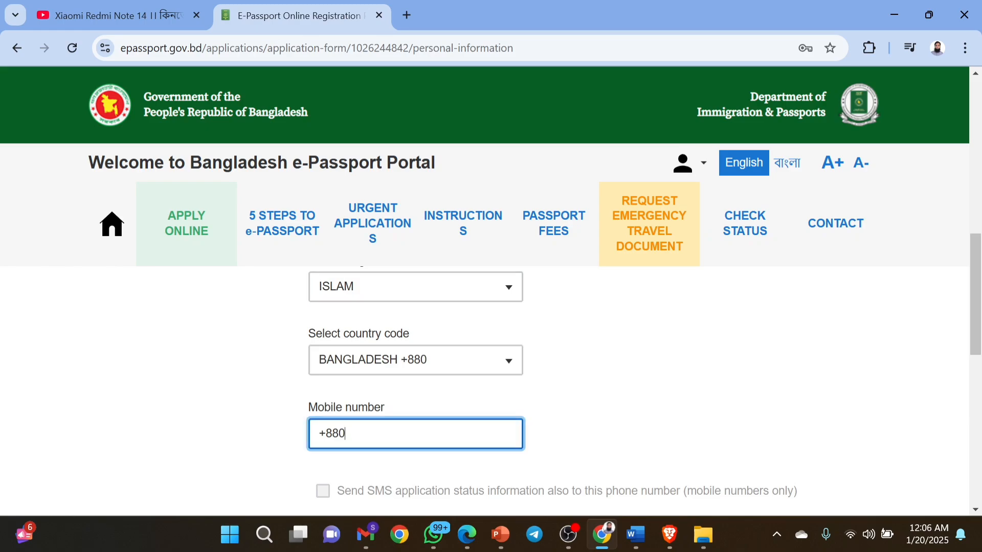
text(1)
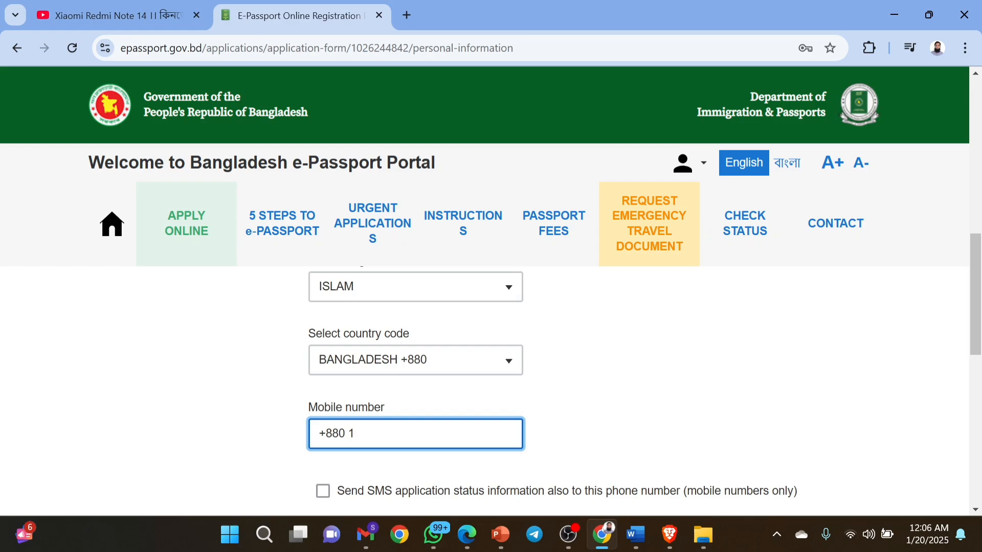
scroll(394, 445, down, 1)
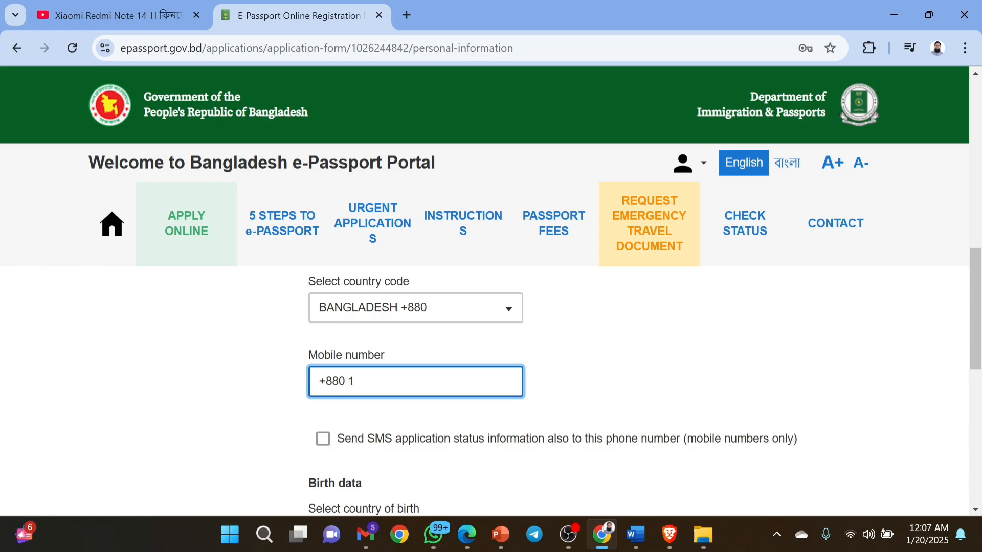
click(322, 443)
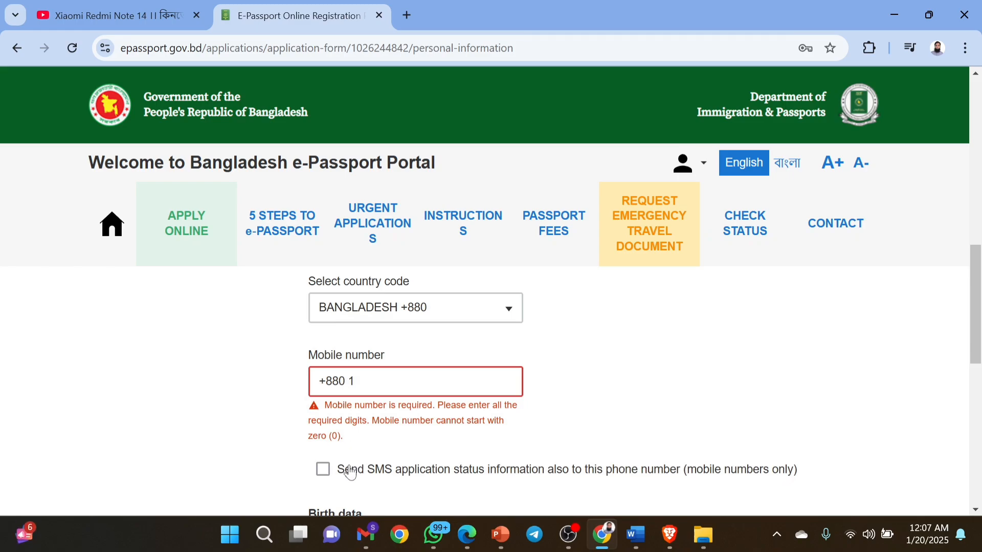
click(373, 382)
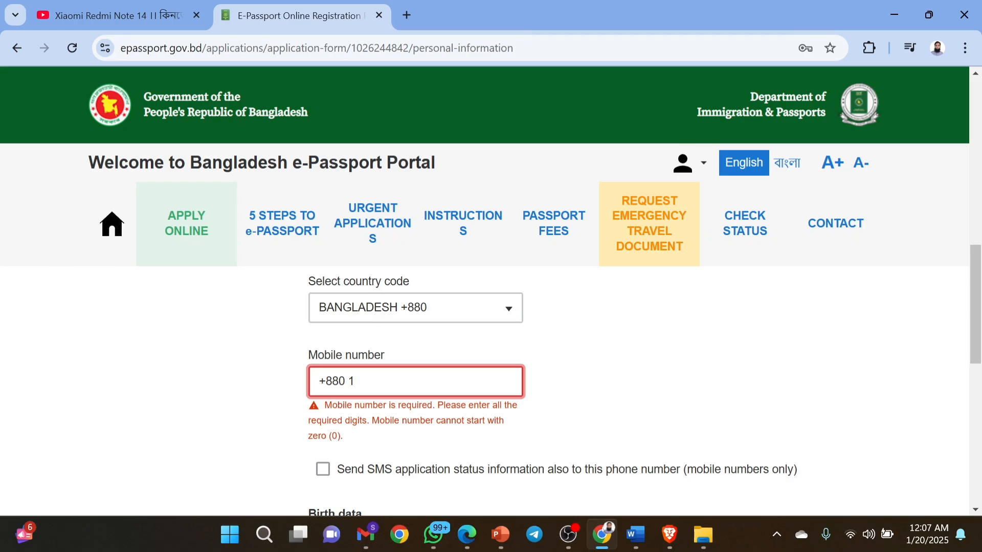
text(5****)
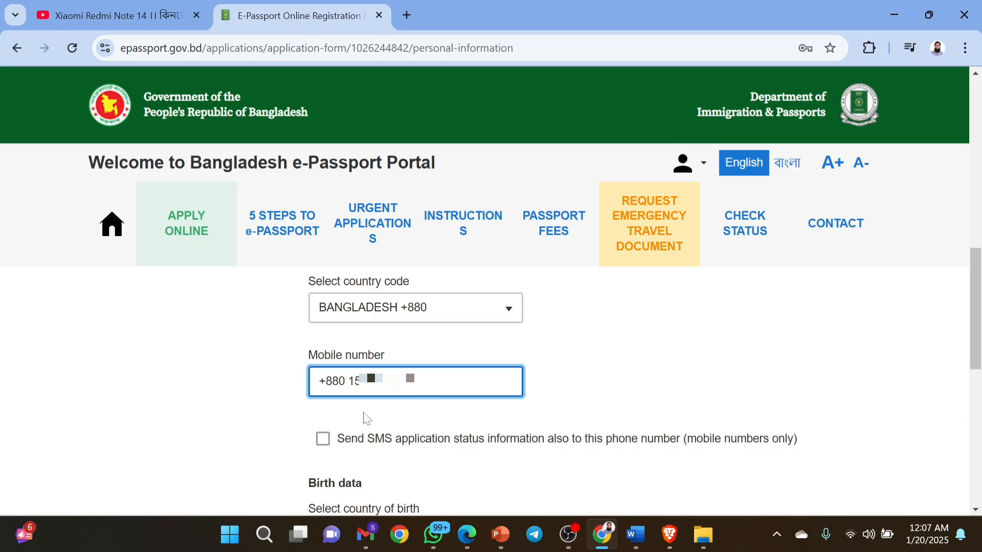
click(323, 439)
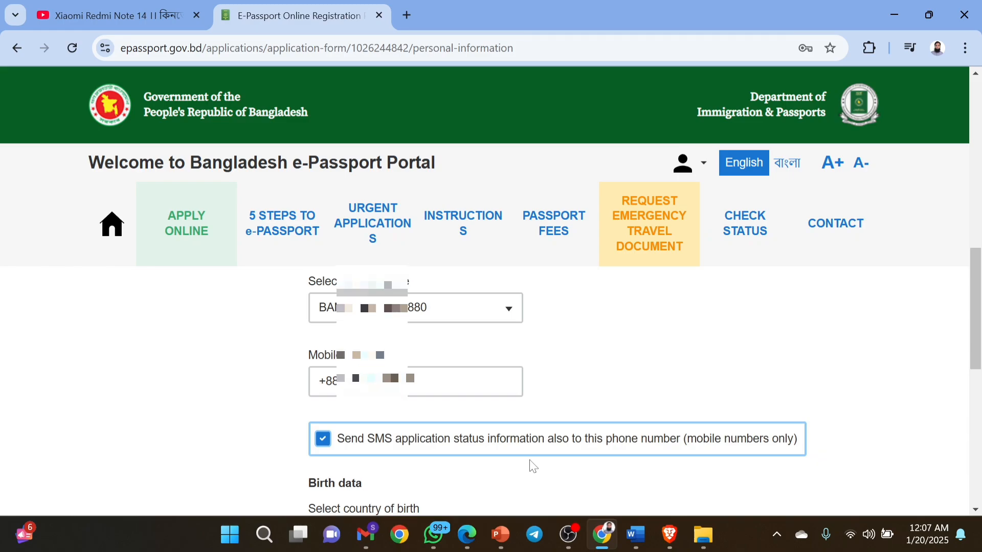
Keep BANGLADESH as country of birth and pick CUMILLA as district, searching 'CUMIL'.
scroll(532, 467, down, 1)
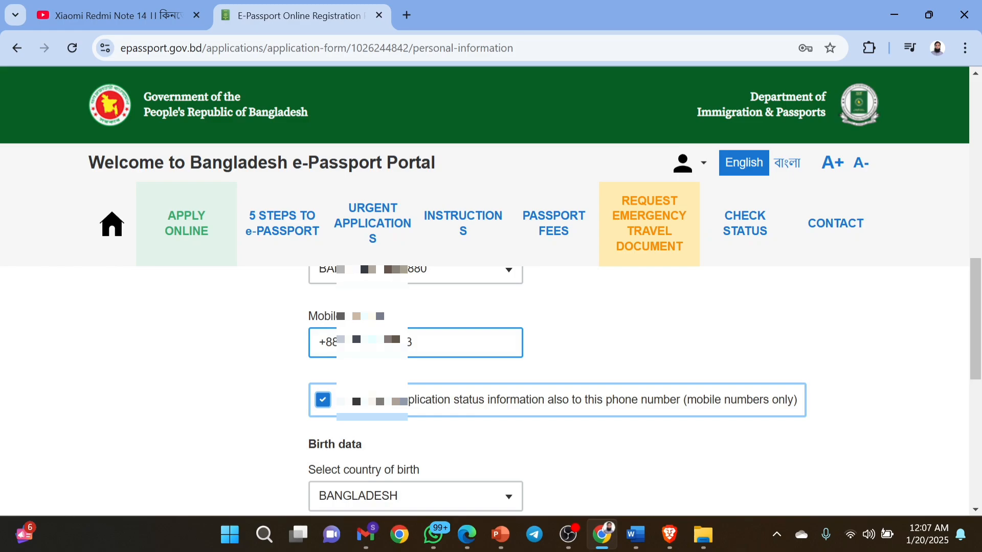
scroll(442, 350, down, 2)
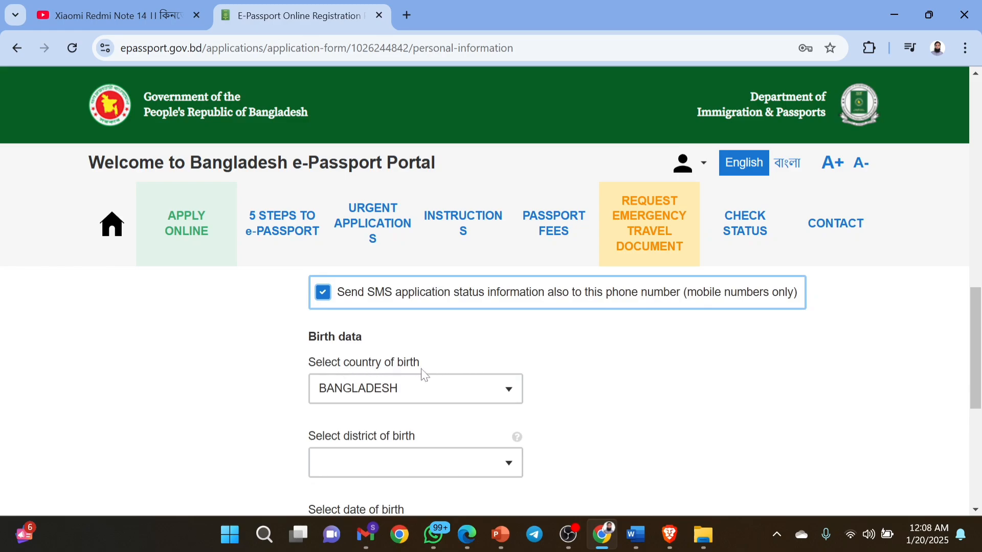
click(509, 397)
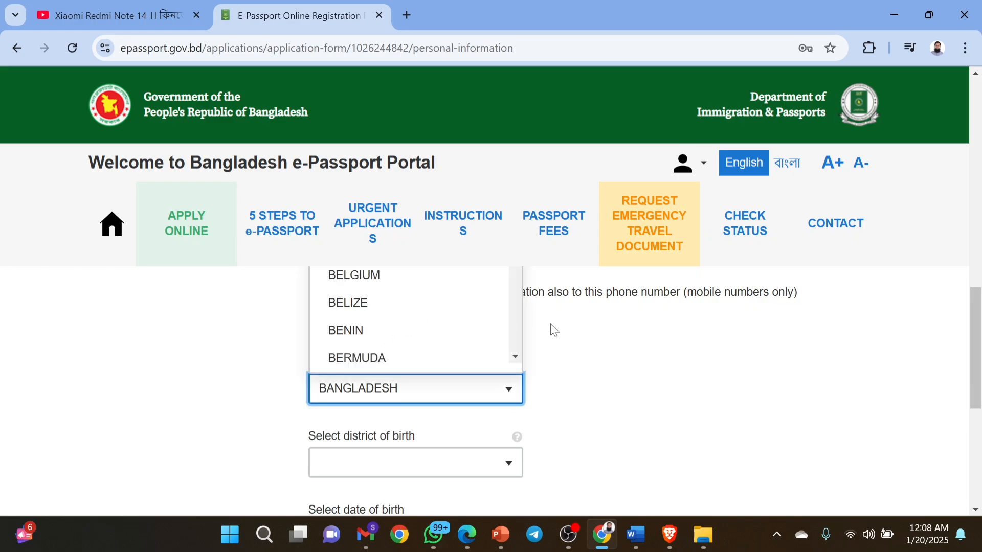
click(593, 368)
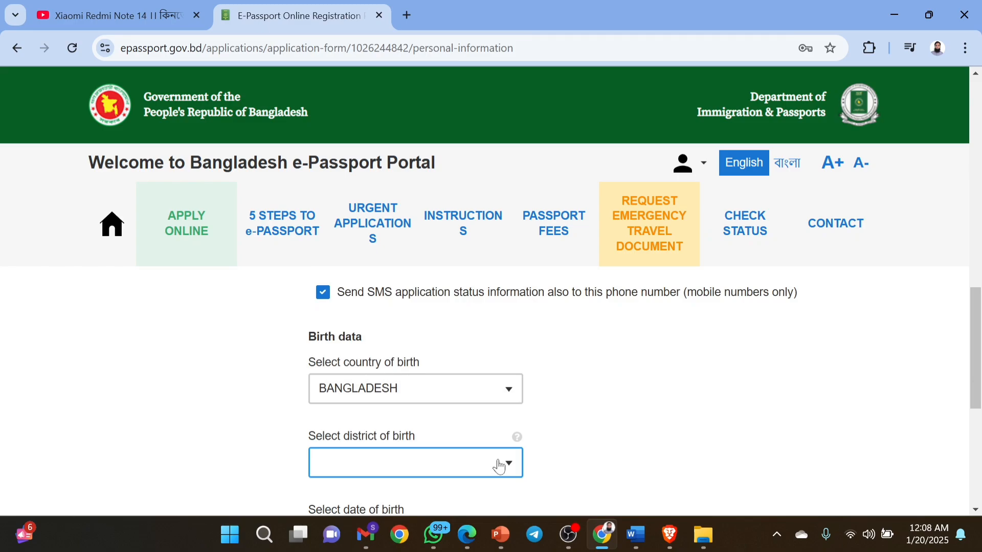
scroll(500, 466, down, 1)
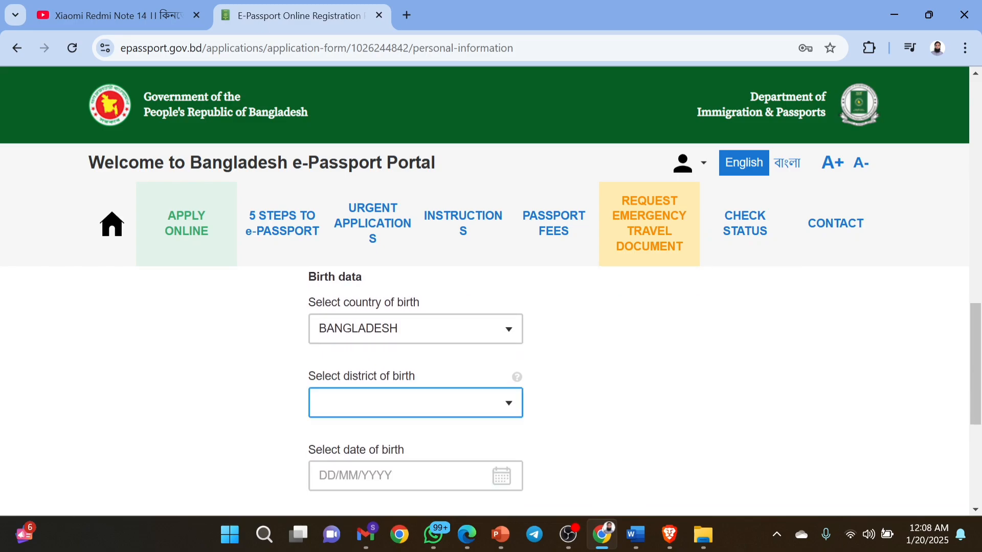
click(507, 409)
text(CU)
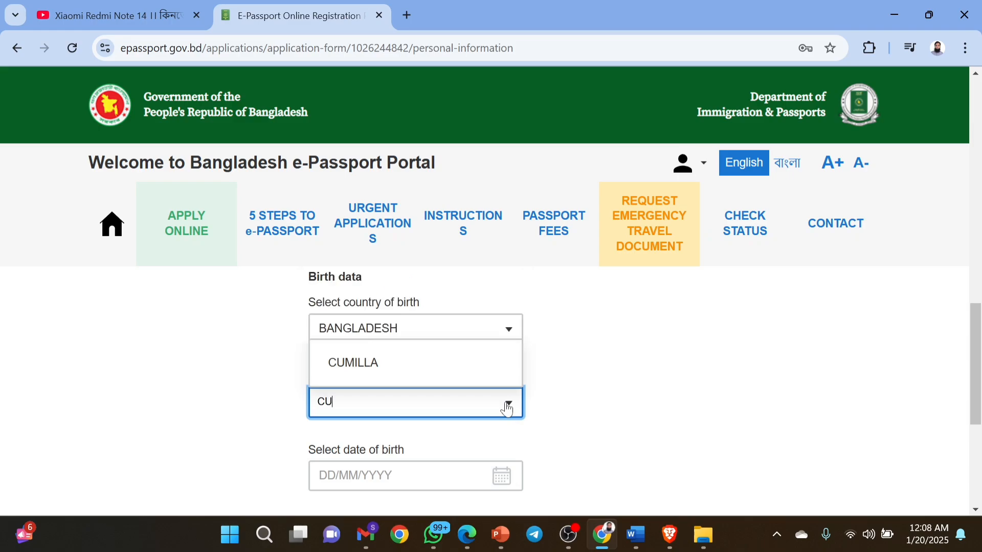
text(MIL)
click(390, 365)
scroll(638, 423, down, 2)
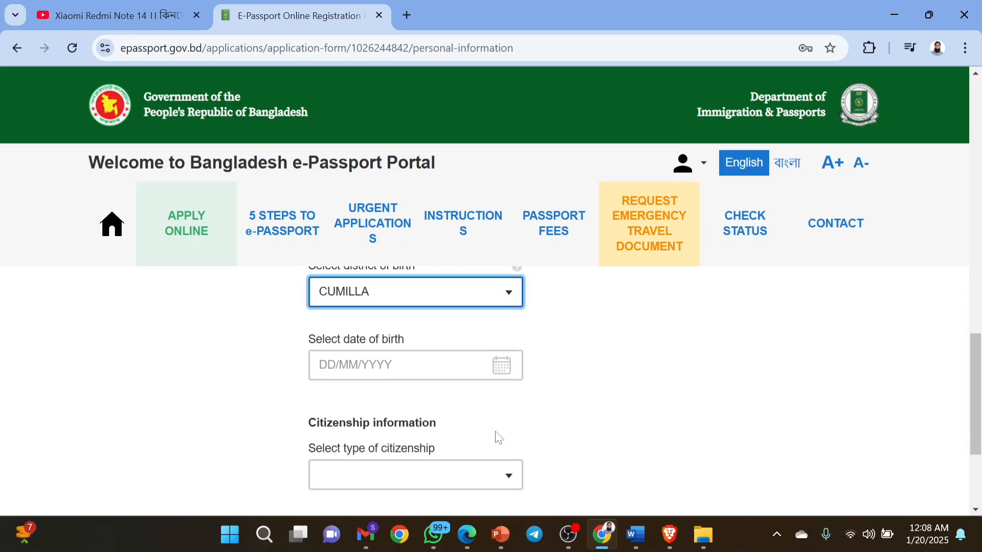
Open the date-of-birth calendar and move its year list back to earlier years.
click(416, 365)
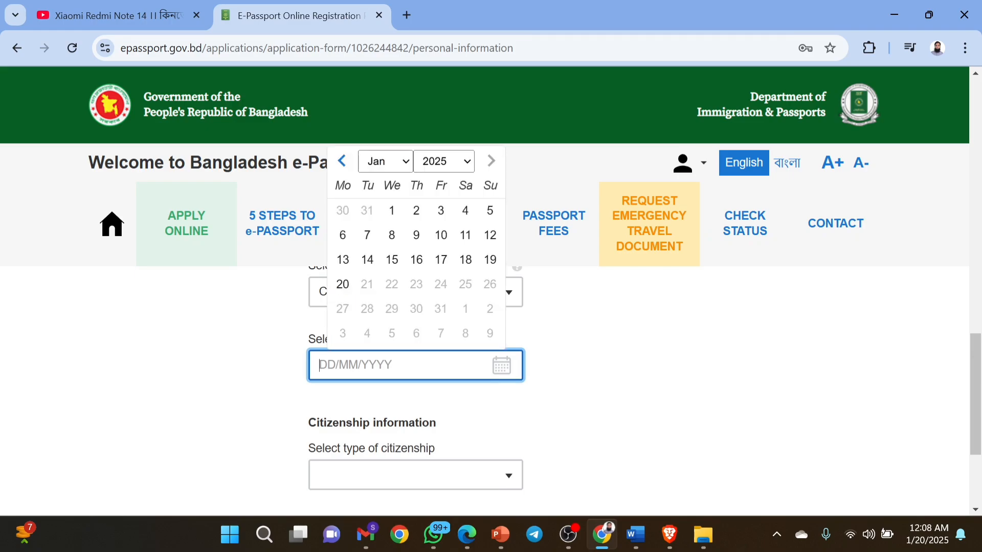
text(1)
key(BackSpace)
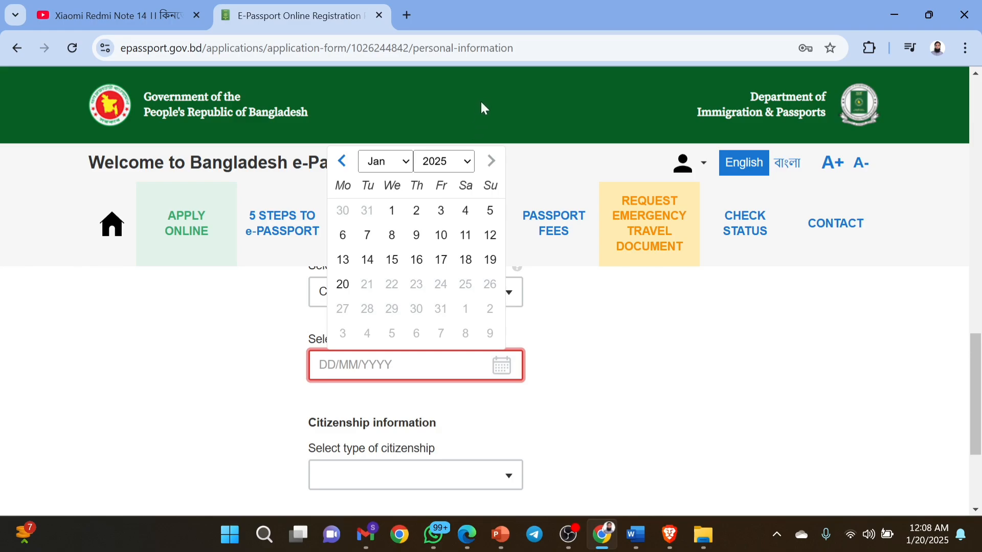
click(469, 161)
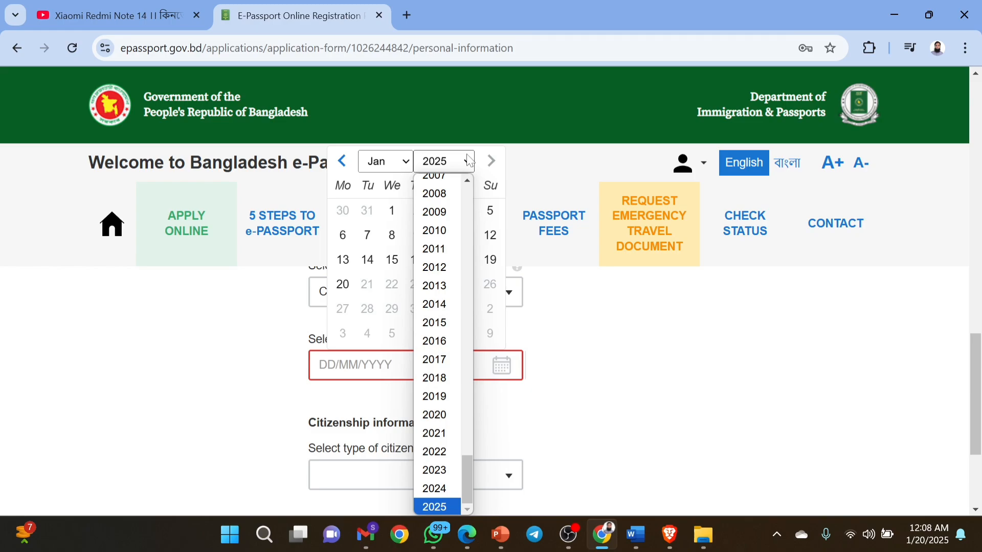
click(461, 161)
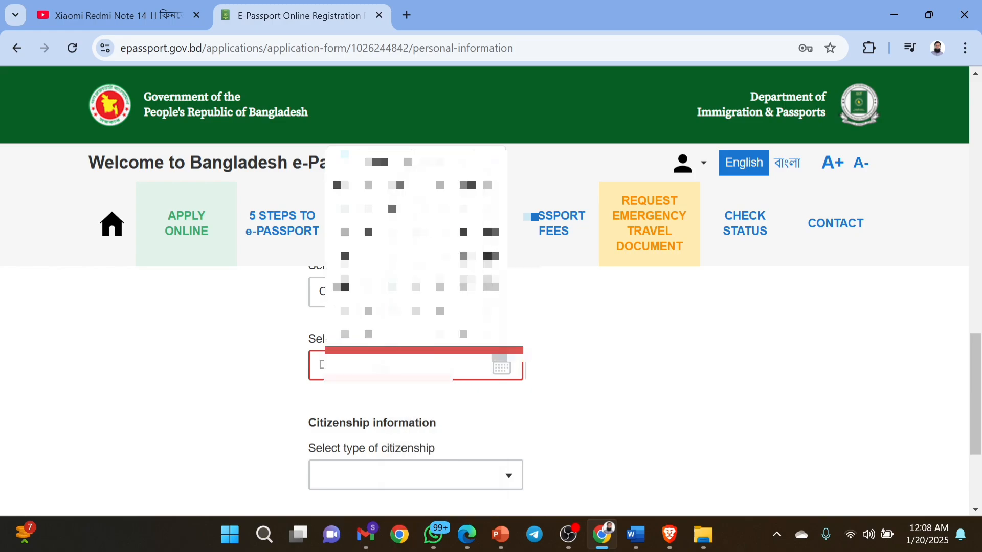
click(461, 162)
scroll(444, 258, up, 1)
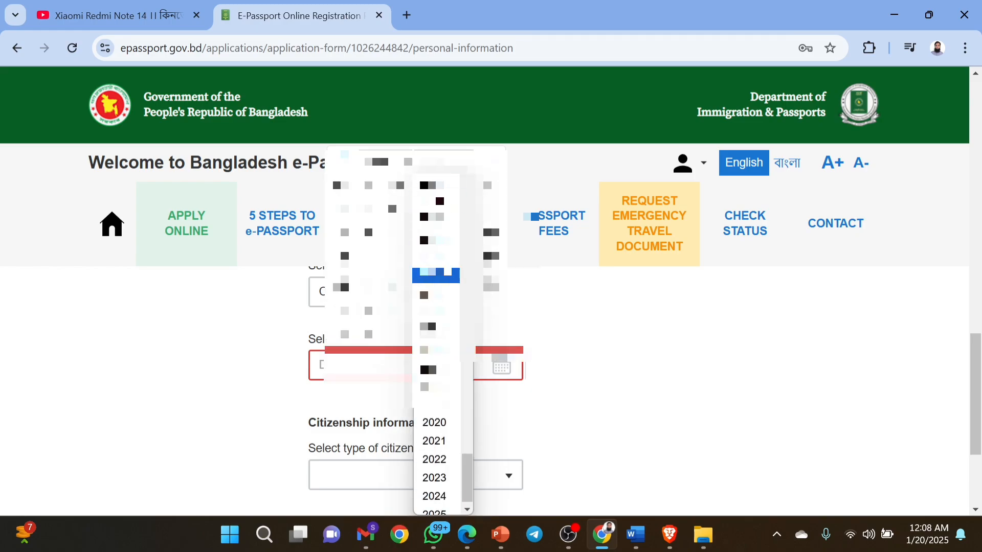
click(436, 177)
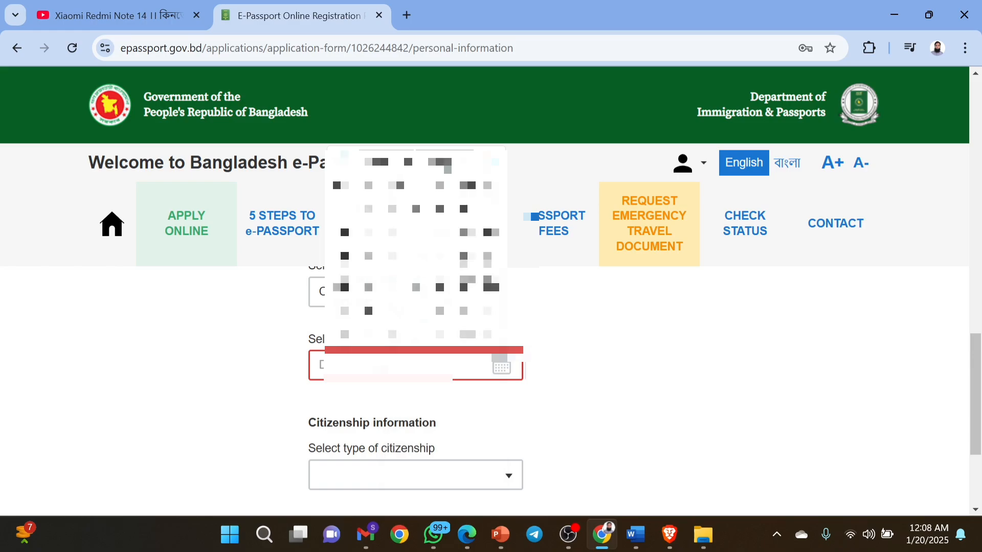
Pick the applicant's birth year, month and day in the calendar.
click(439, 162)
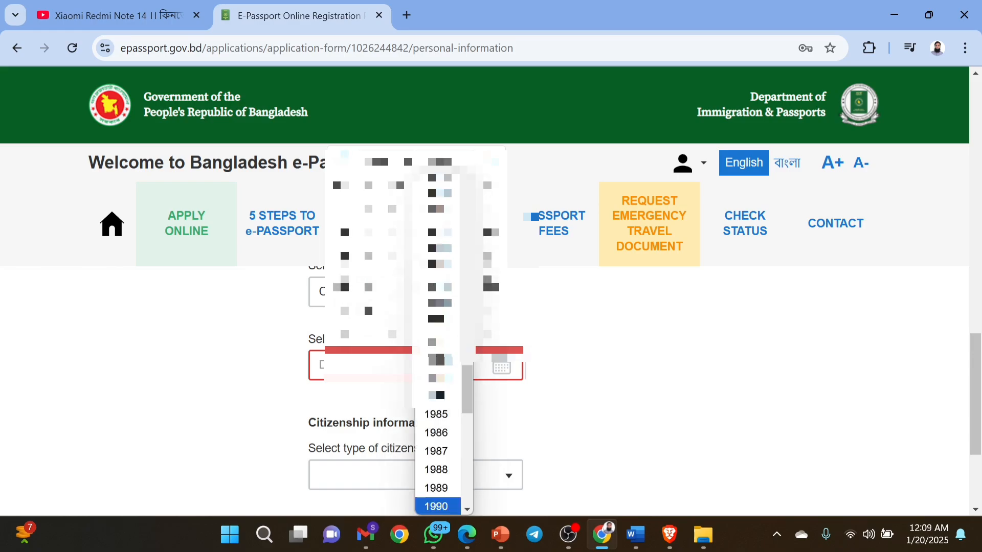
drag(466, 377, 468, 328)
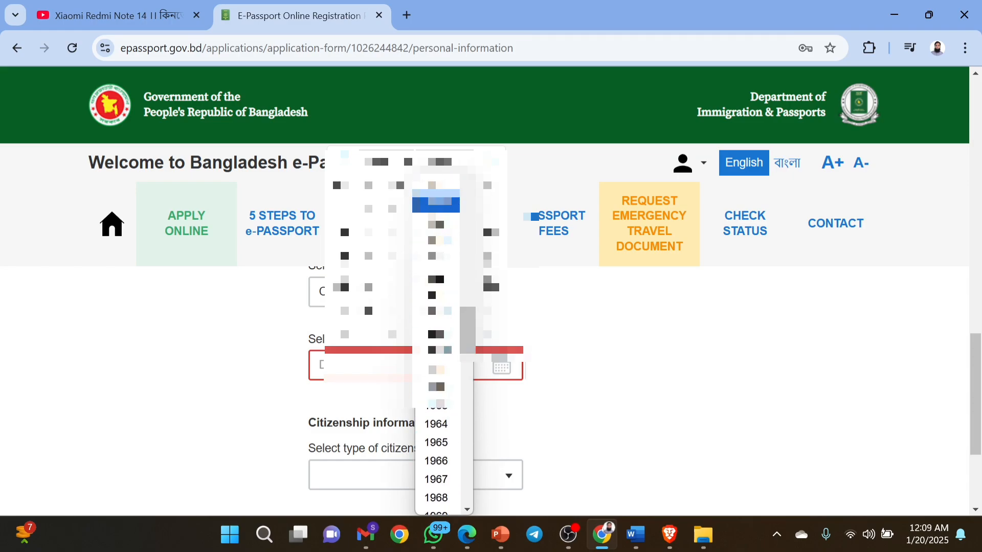
click(439, 205)
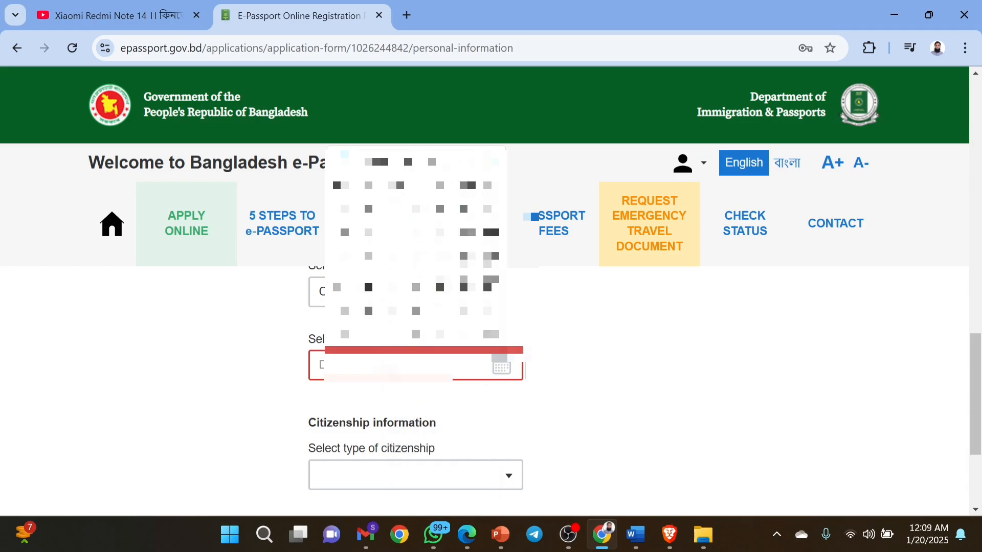
click(379, 162)
click(398, 384)
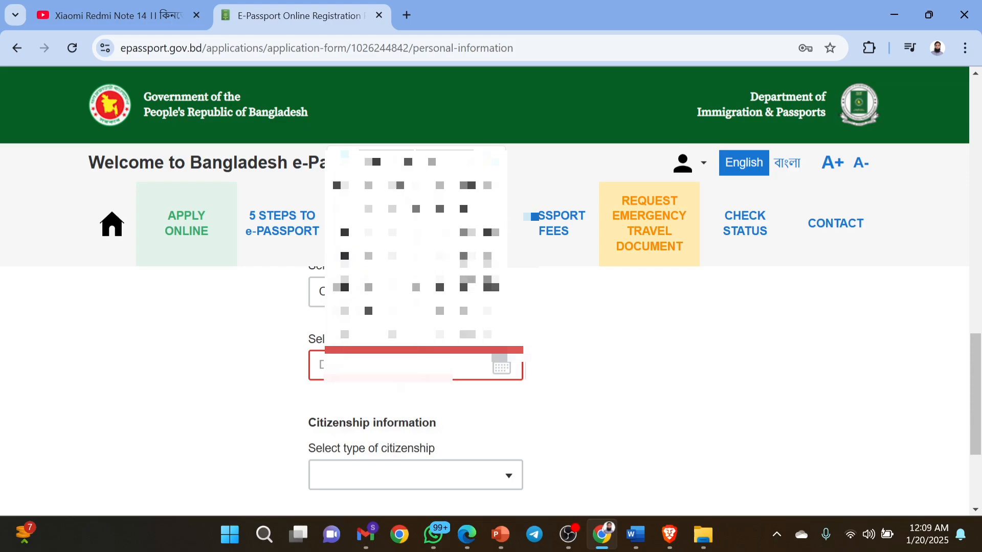
click(422, 259)
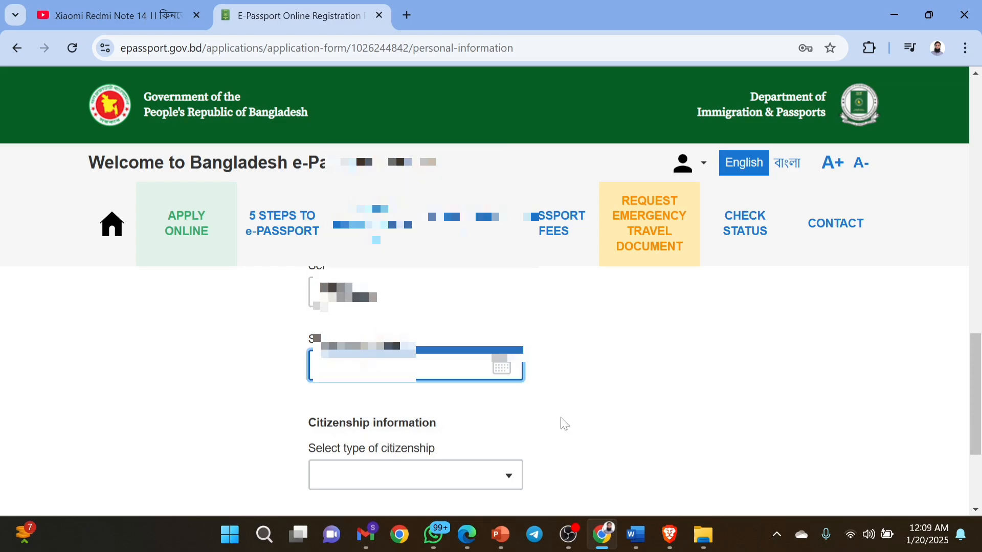
Set the citizenship type to BY BIRTH.
scroll(564, 424, down, 1)
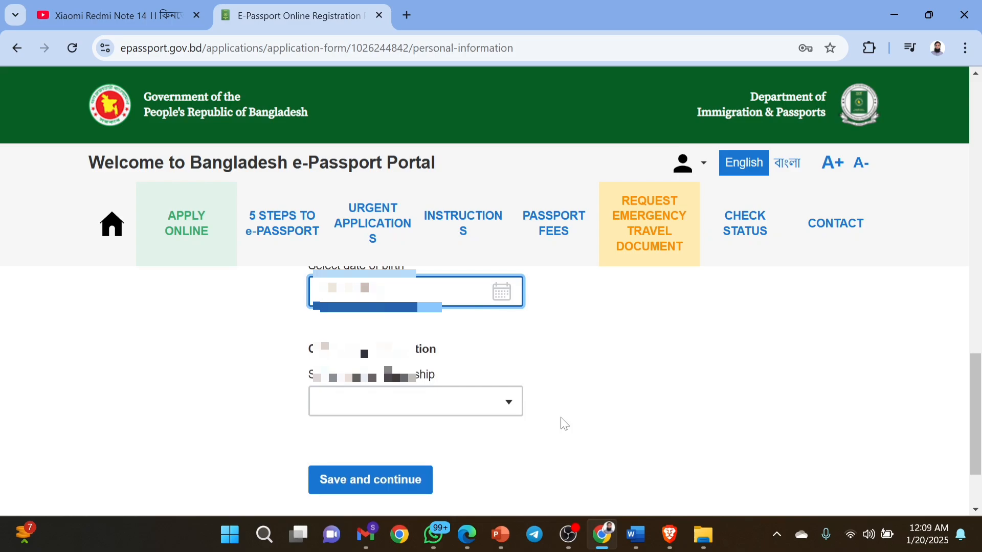
click(505, 405)
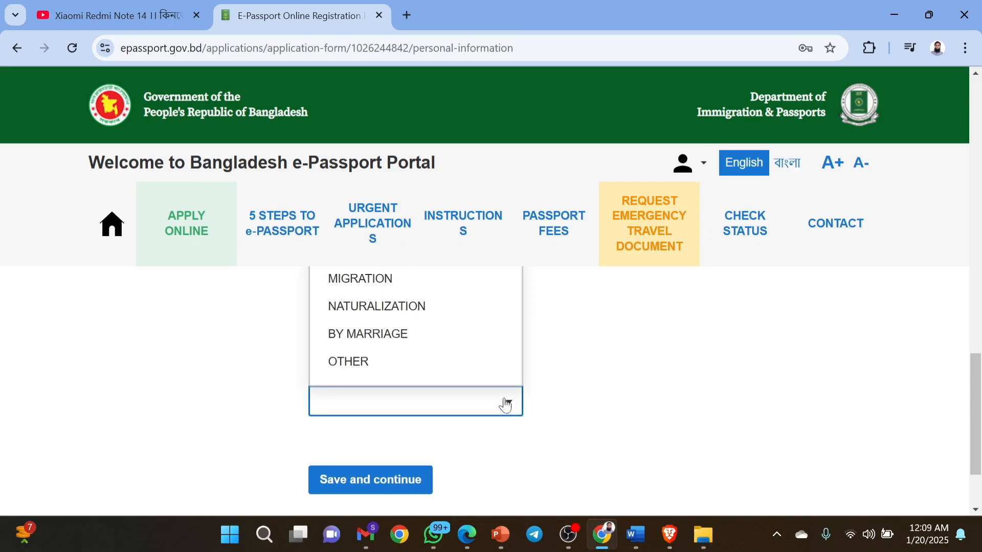
scroll(578, 386, up, 1)
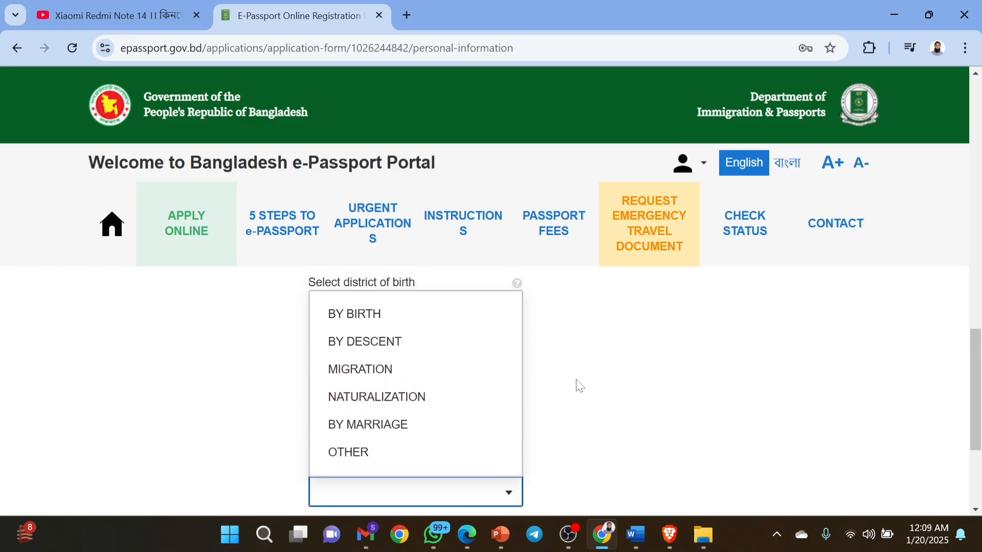
click(377, 321)
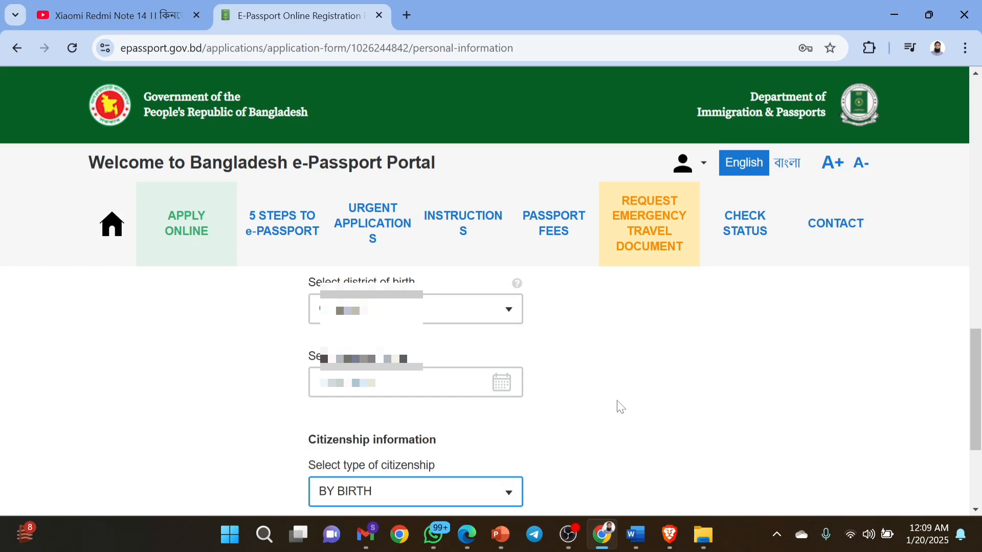
Save the completed Personal Information form and continue to the Address step.
scroll(620, 407, down, 2)
scroll(621, 407, up, 10)
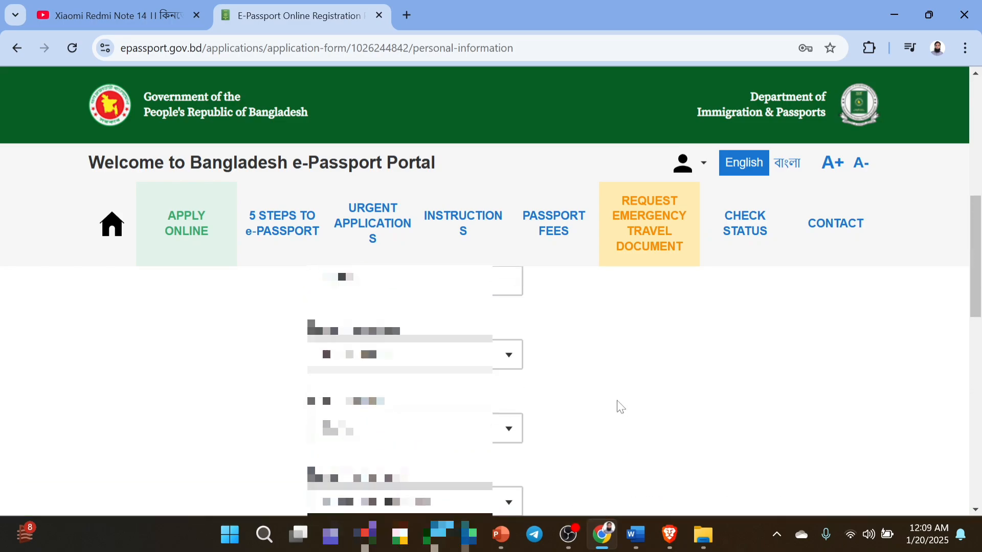
scroll(621, 407, up, 5)
scroll(621, 407, down, 10)
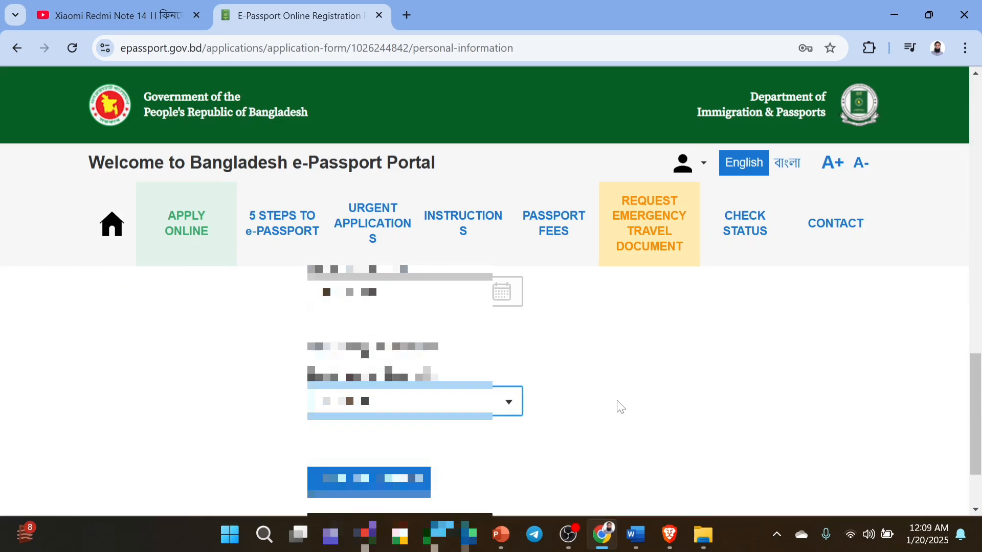
scroll(620, 407, up, 10)
scroll(620, 407, down, 3)
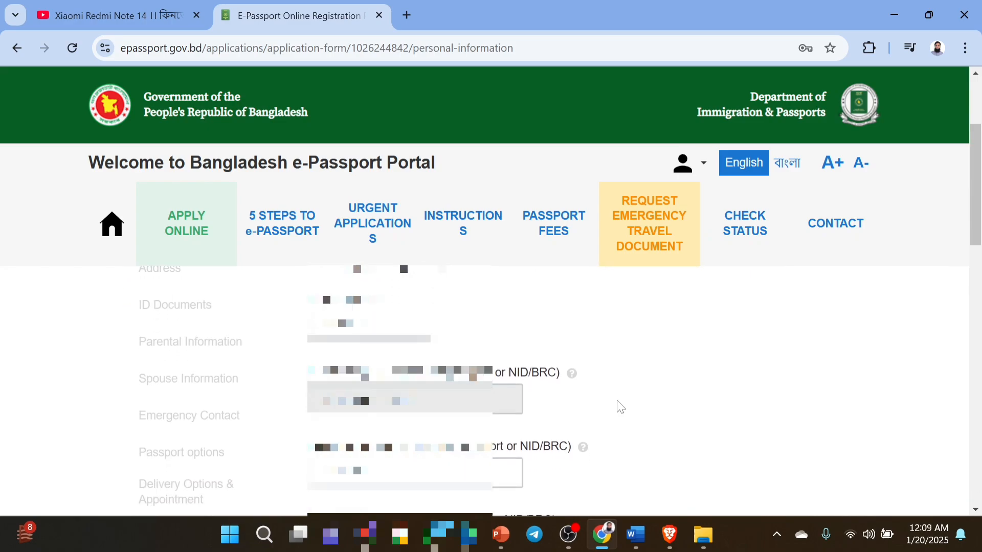
scroll(621, 406, down, 5)
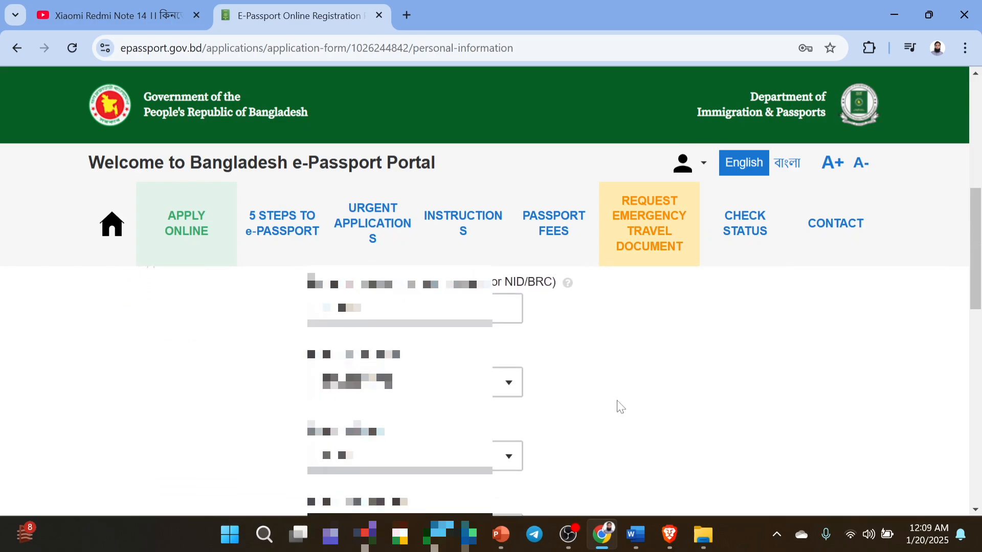
scroll(620, 407, down, 5)
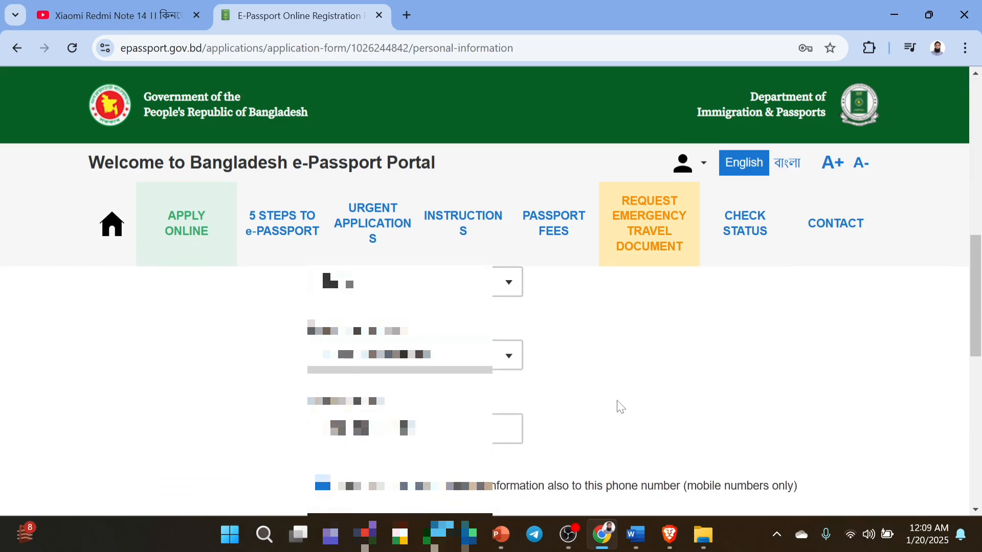
scroll(620, 407, down, 2)
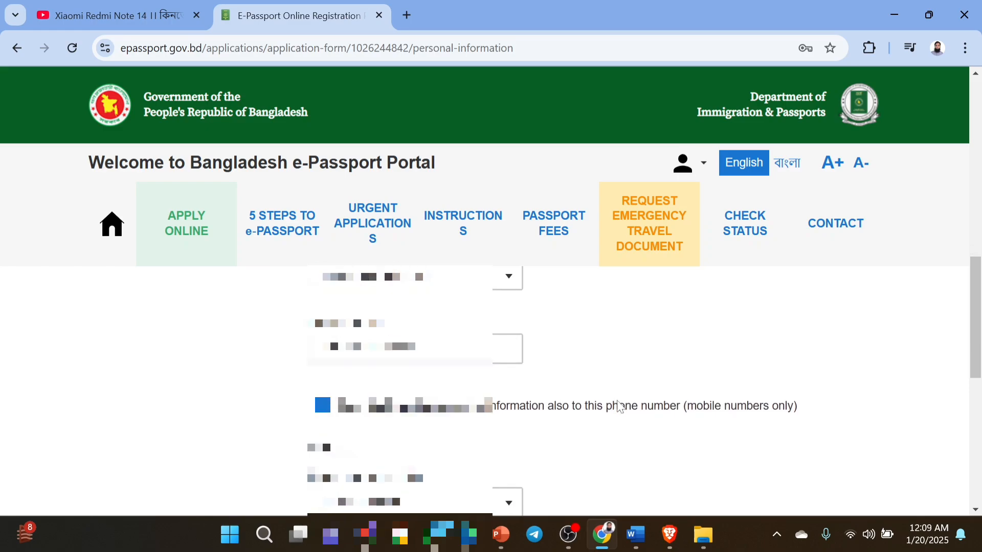
scroll(621, 406, down, 4)
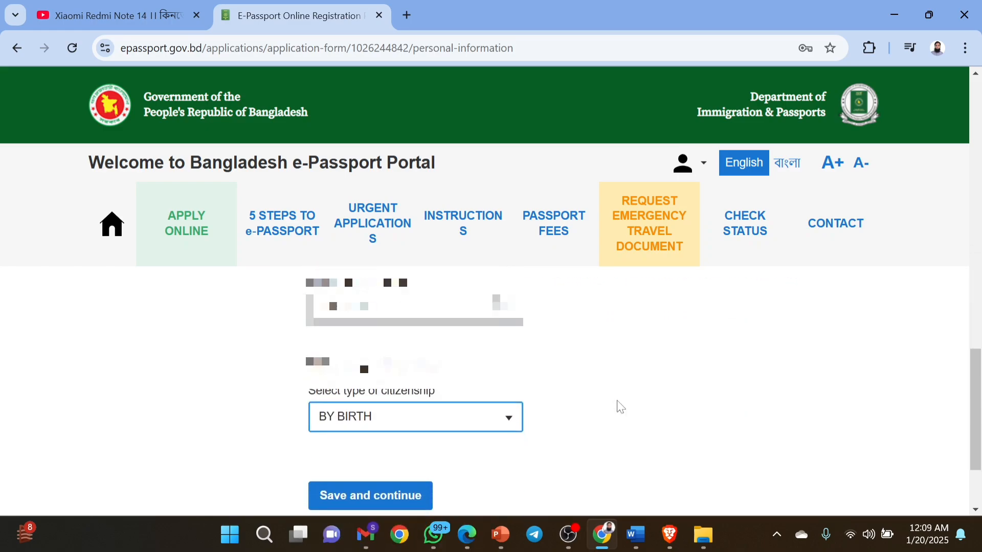
scroll(620, 407, down, 3)
click(386, 387)
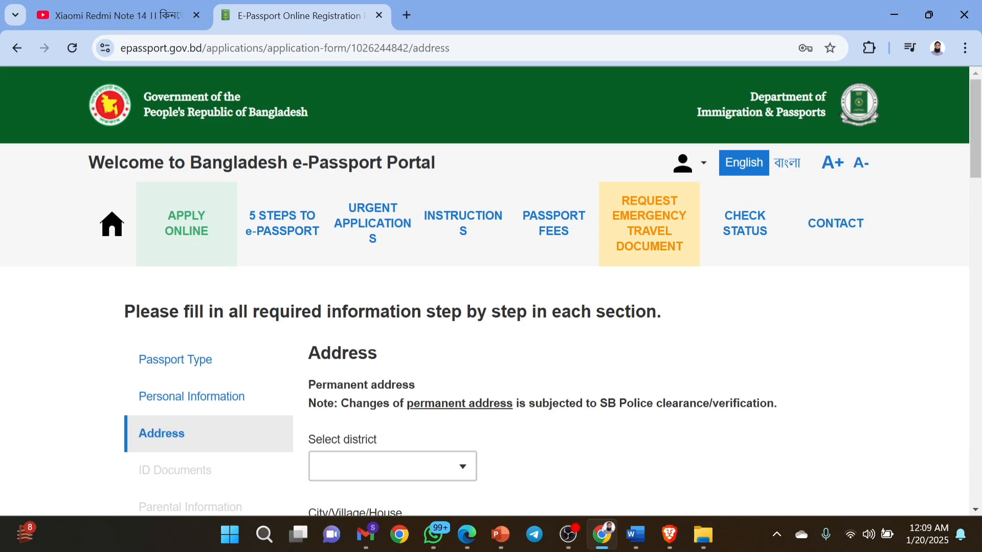
Set the permanent address district to CUMILLA and enter the city/village/house.
scroll(388, 386, down, 1)
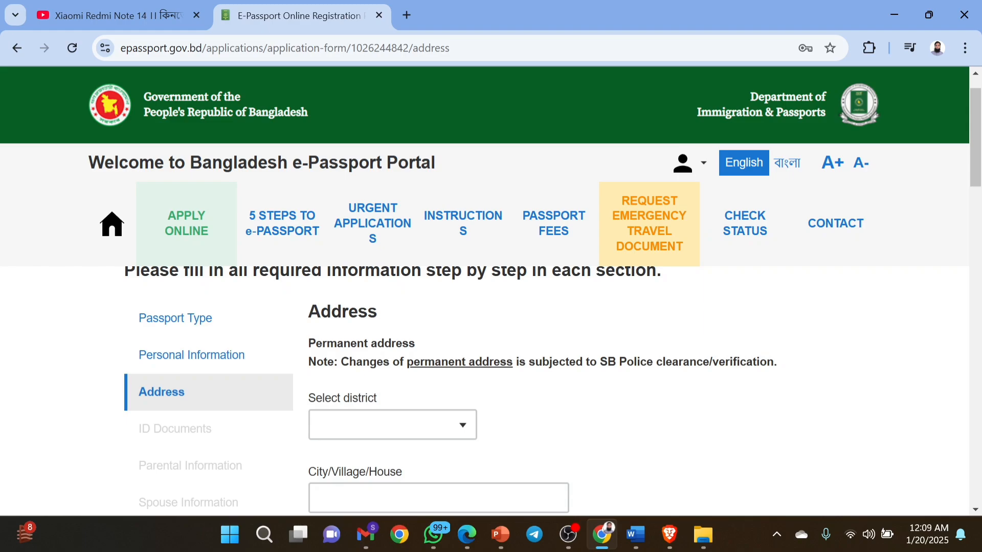
drag(341, 362, 774, 364)
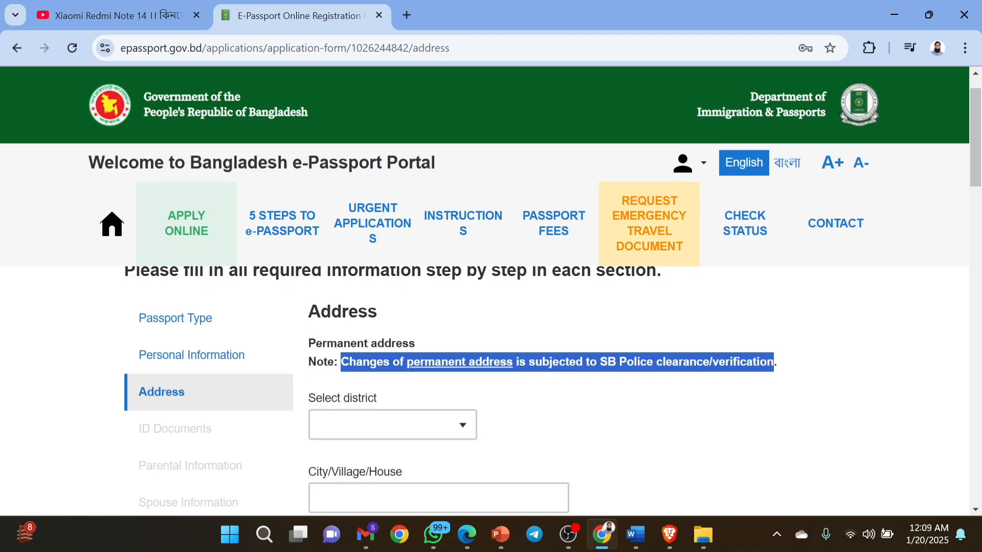
click(645, 401)
scroll(646, 402, down, 1)
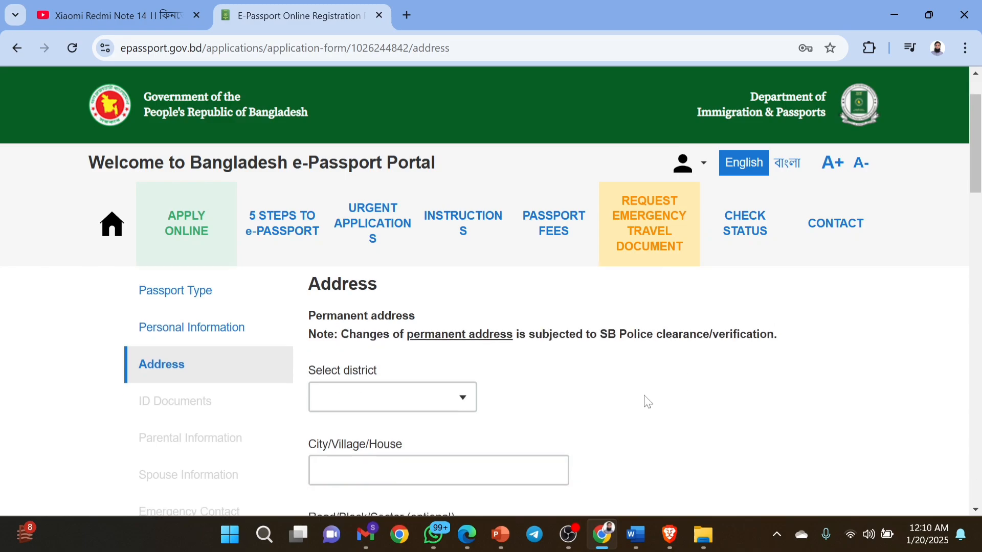
click(459, 355)
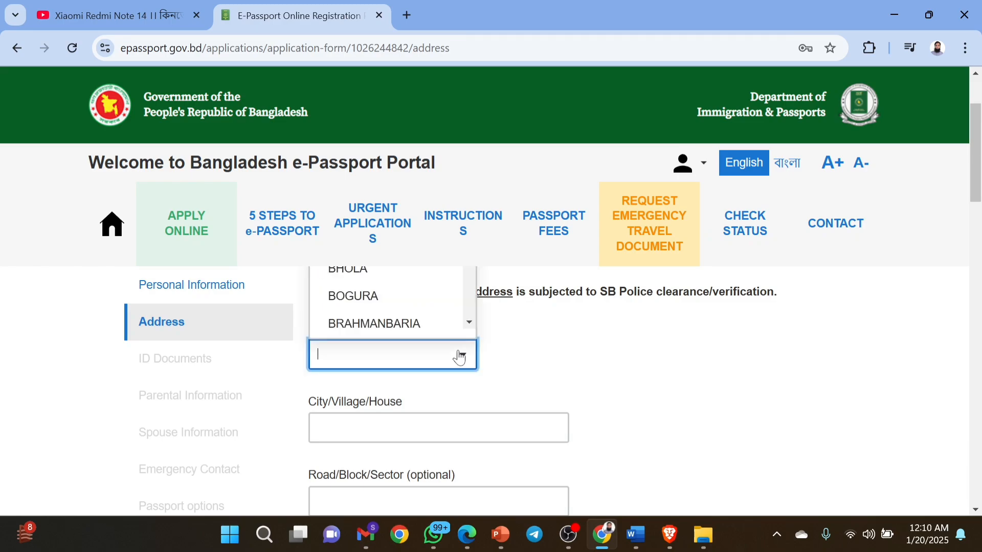
text(CUMILL)
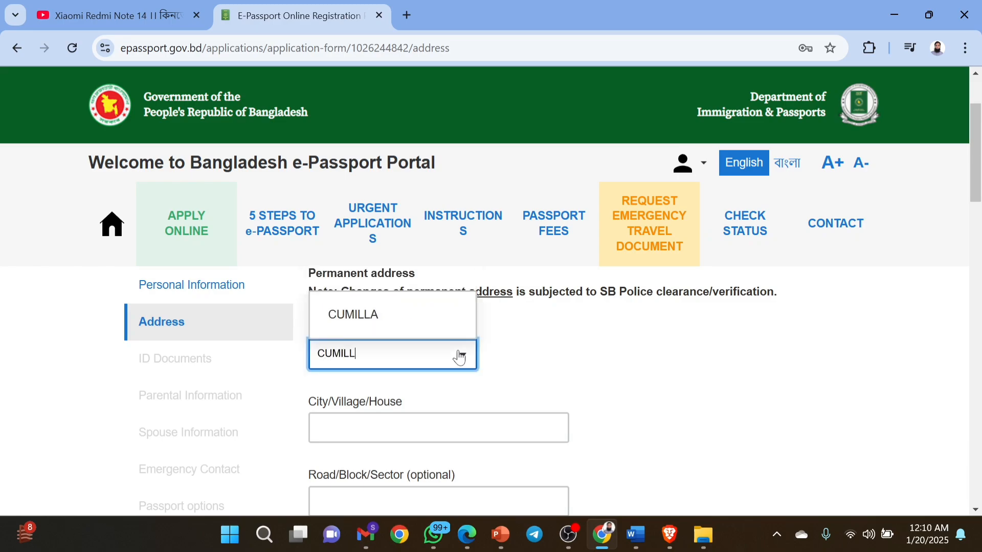
click(424, 328)
click(397, 428)
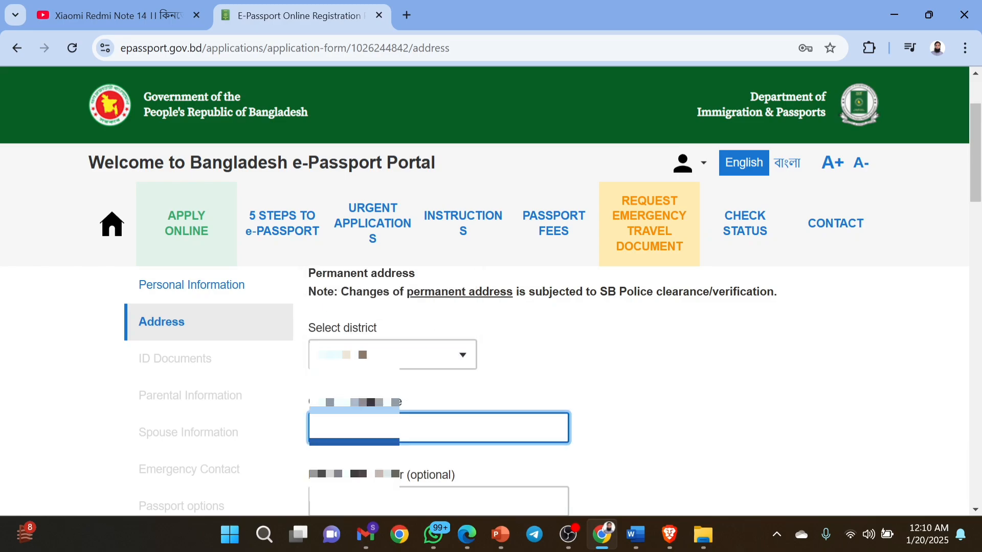
text(********)
Choose the matching post office with postal code 3583 for the permanent address.
scroll(397, 428, down, 1)
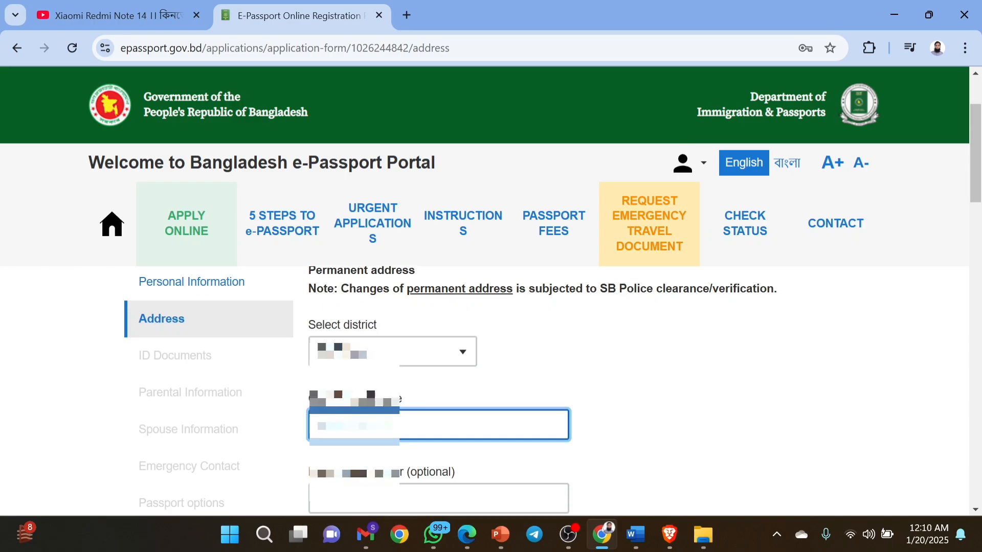
scroll(439, 389, down, 1)
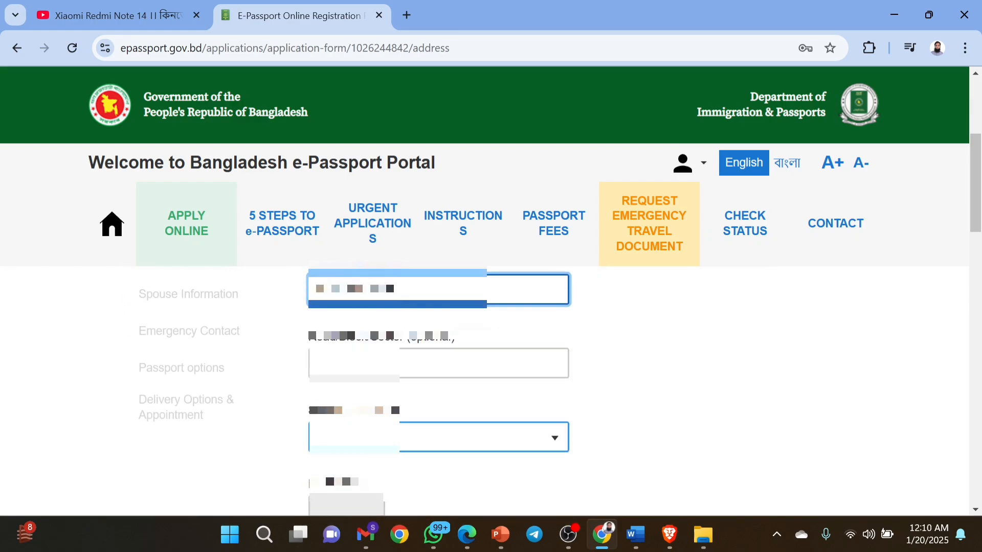
click(439, 438)
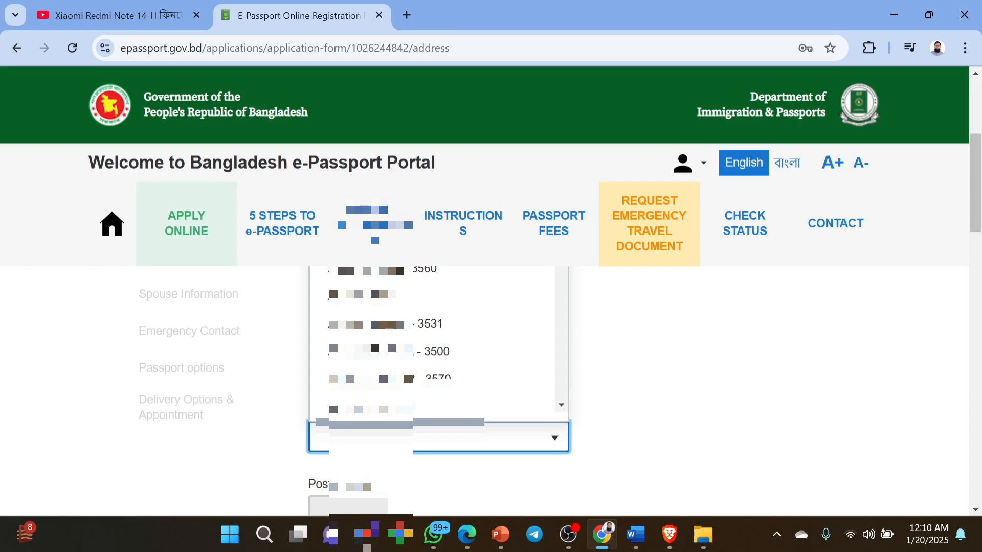
text(AK)
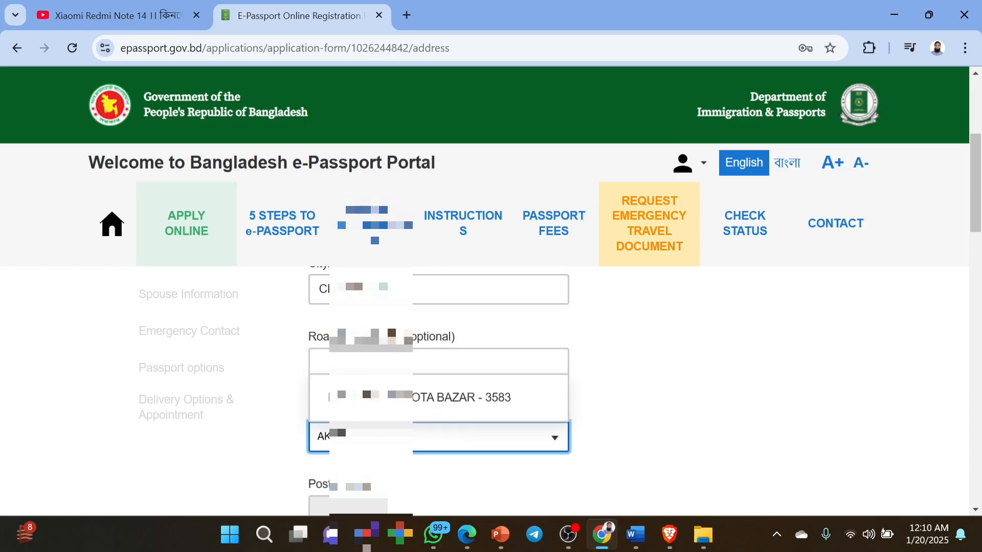
key(Return)
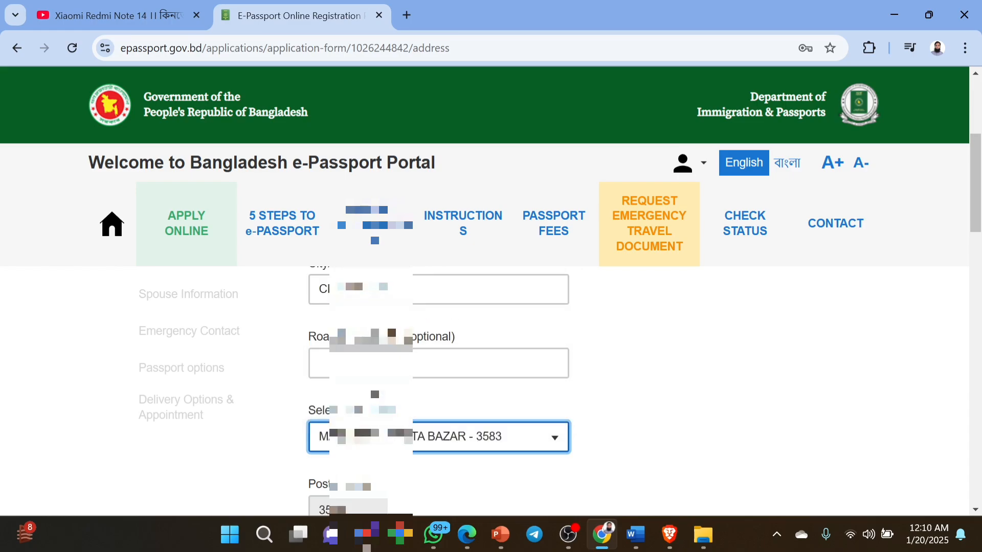
Select CHAUDDAGRAM as the permanent address police station.
scroll(375, 394, up, 1)
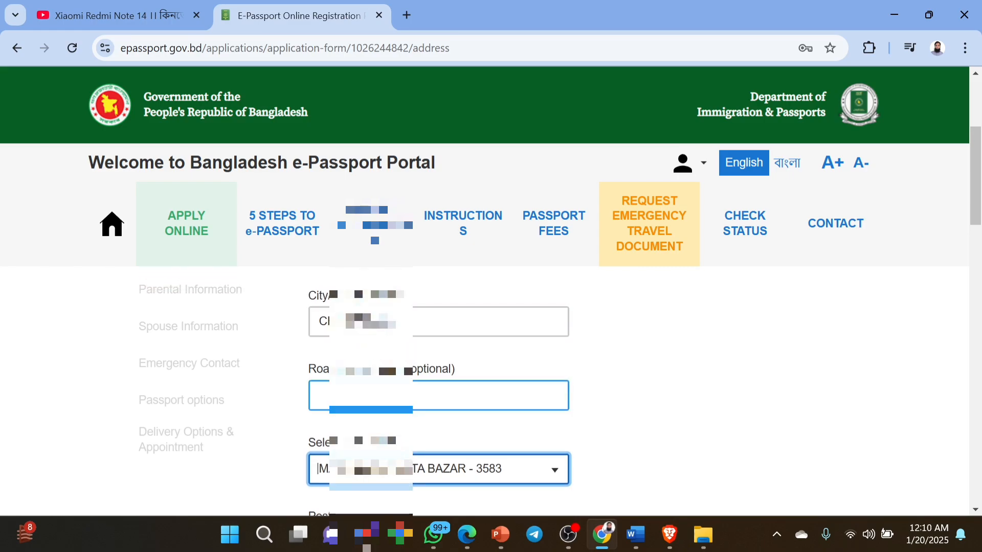
scroll(419, 408, down, 2)
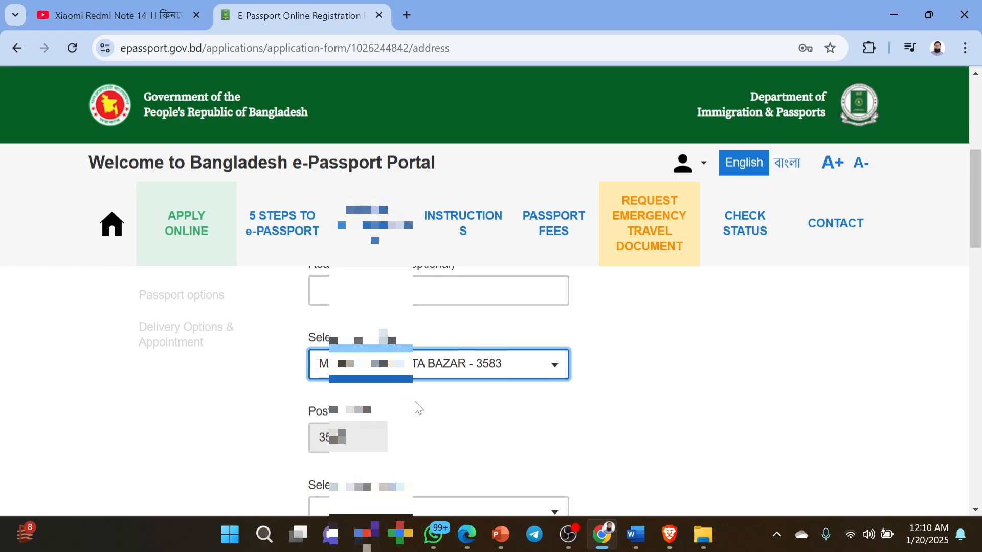
scroll(418, 407, up, 4)
scroll(419, 408, down, 2)
scroll(418, 408, down, 3)
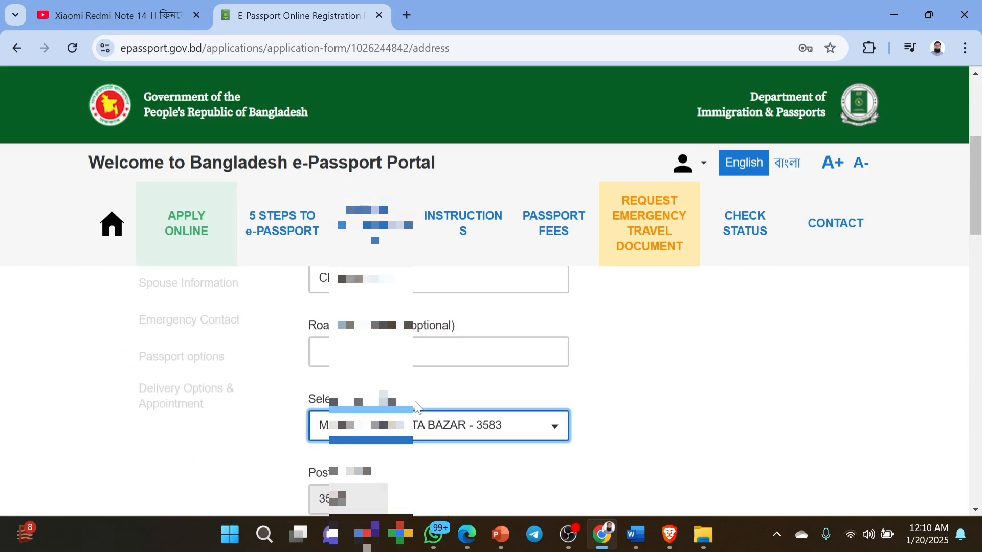
click(418, 409)
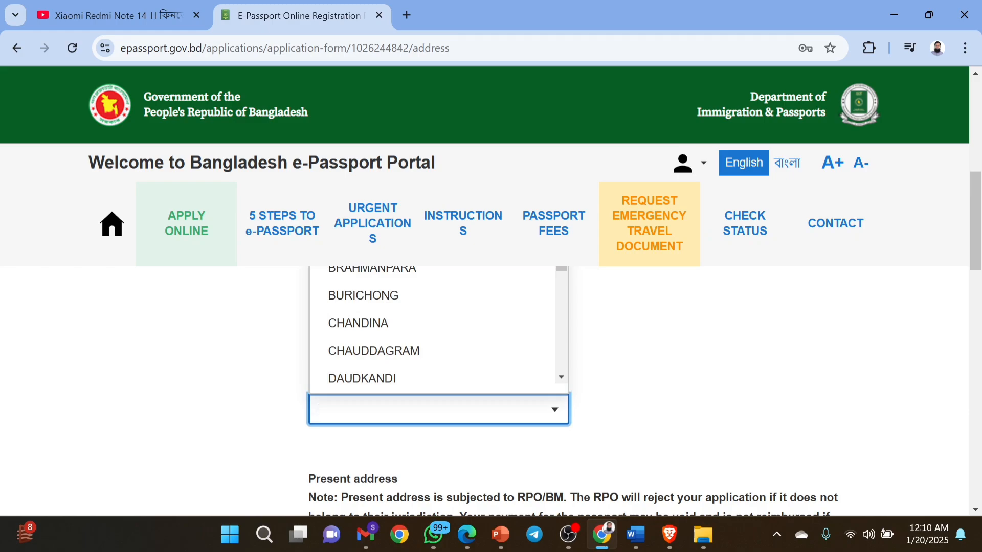
click(401, 352)
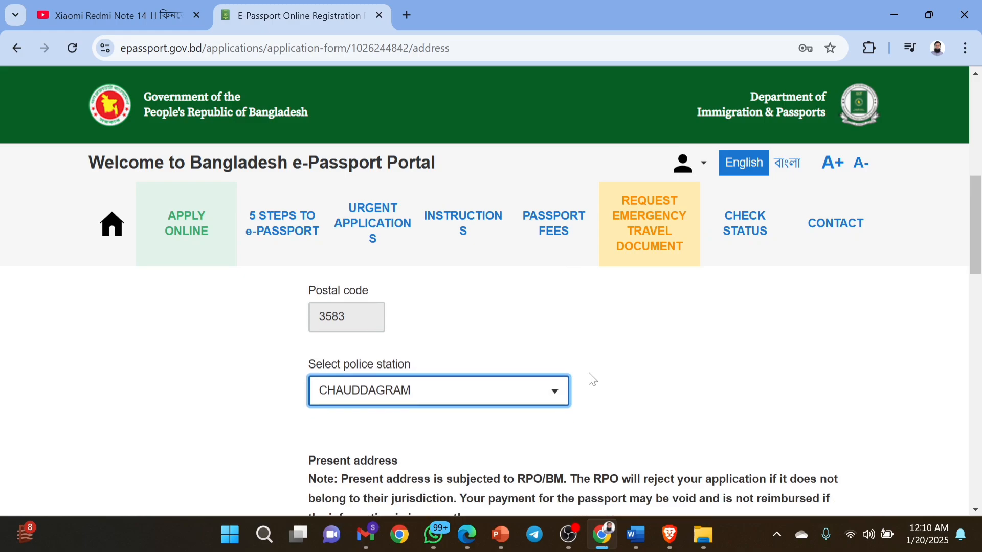
scroll(592, 379, down, 2)
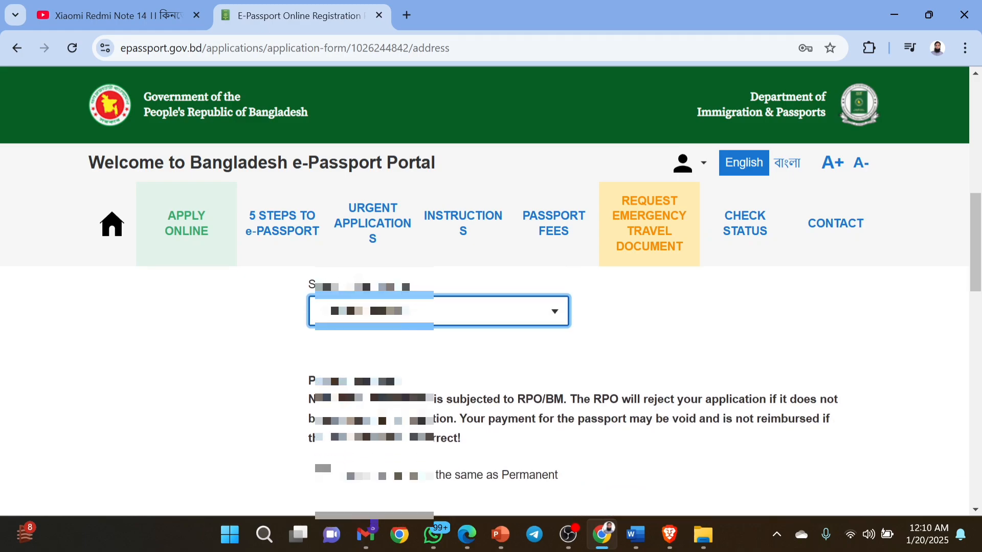
scroll(491, 389, up, 5)
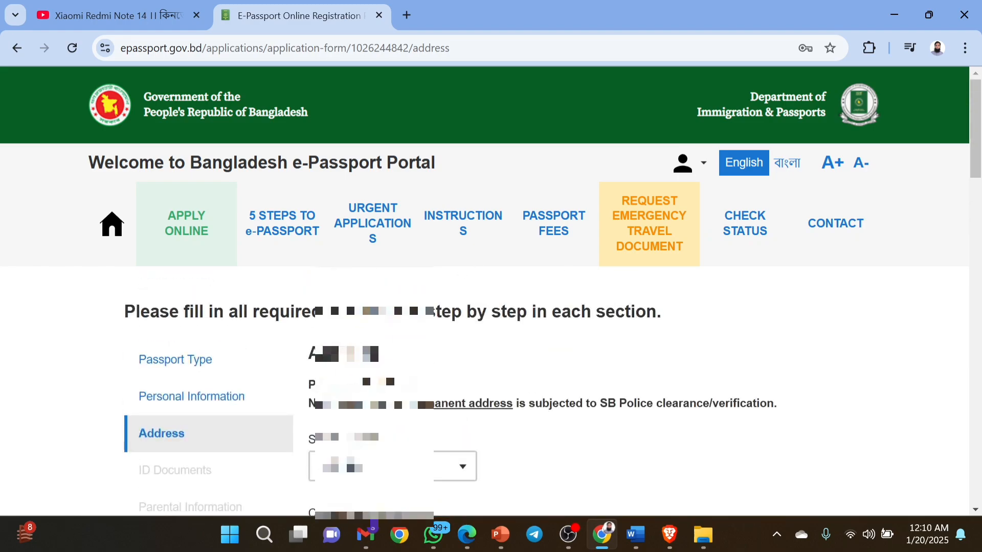
scroll(355, 407, down, 8)
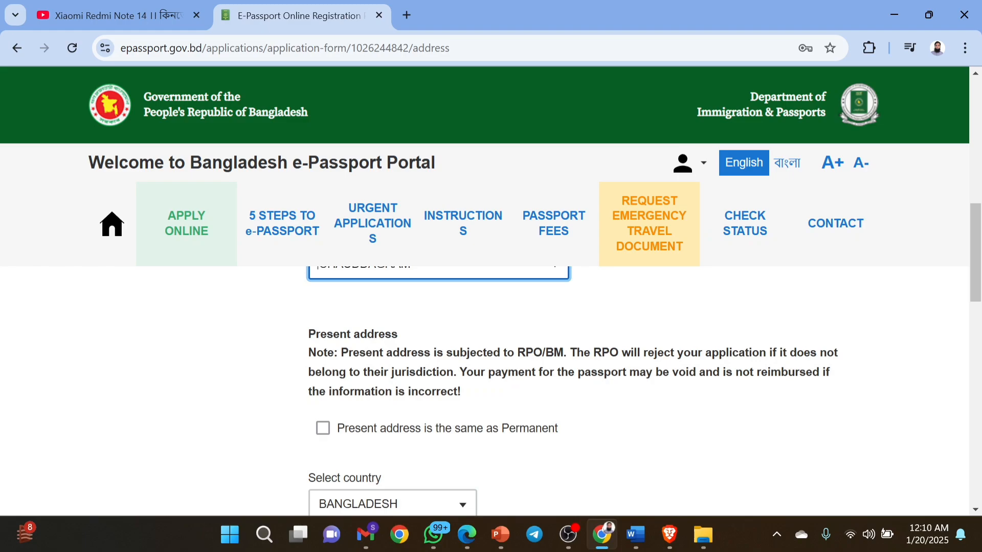
drag(514, 353, 564, 353)
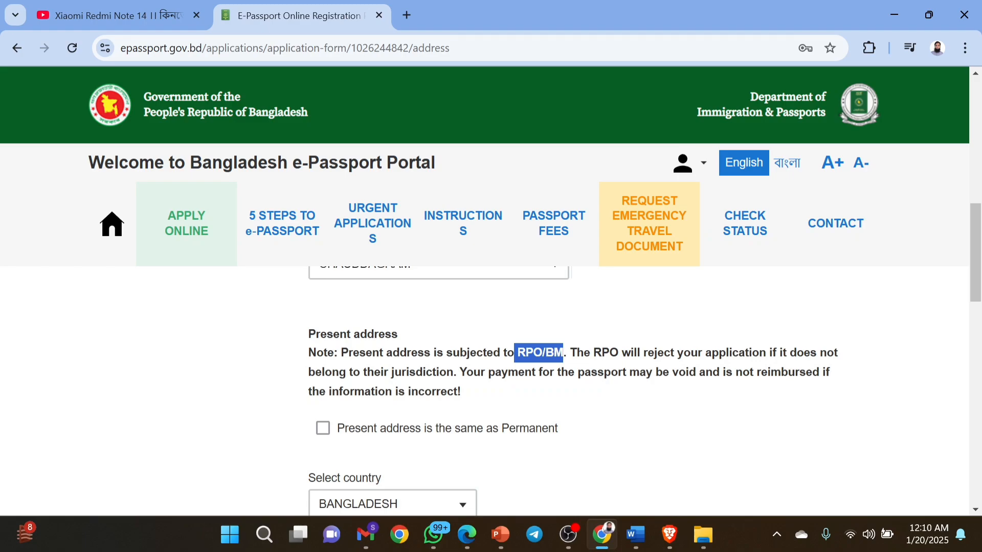
click(464, 404)
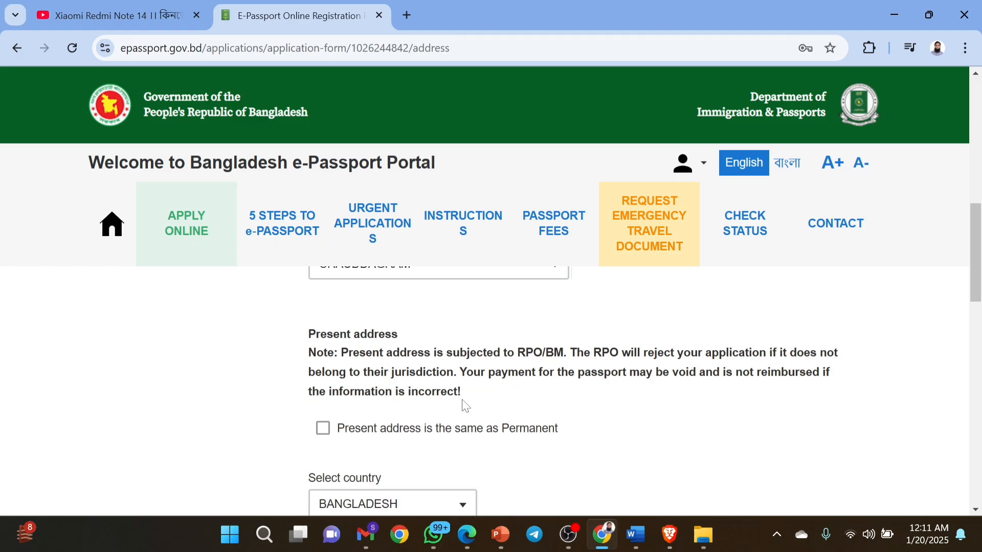
scroll(465, 405, down, 1)
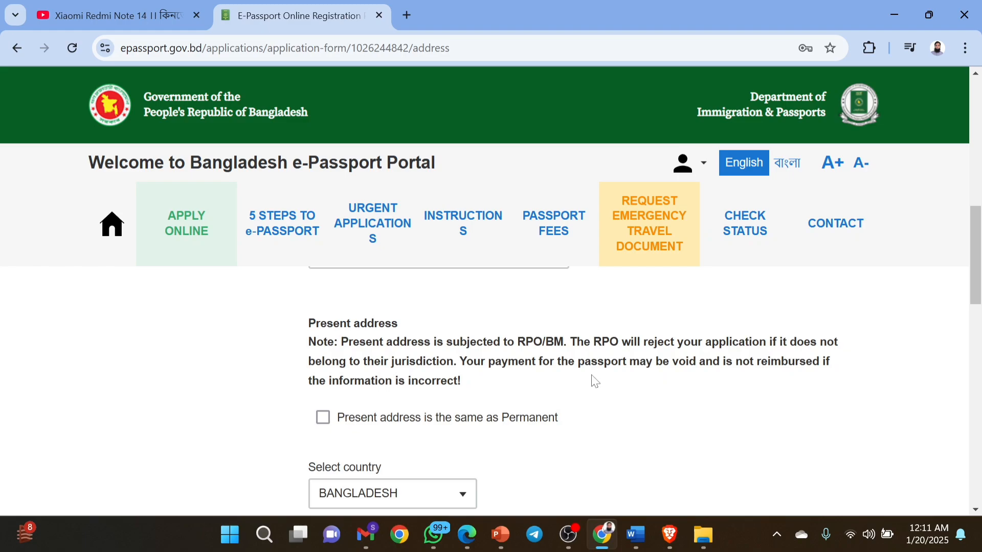
drag(341, 342, 475, 384)
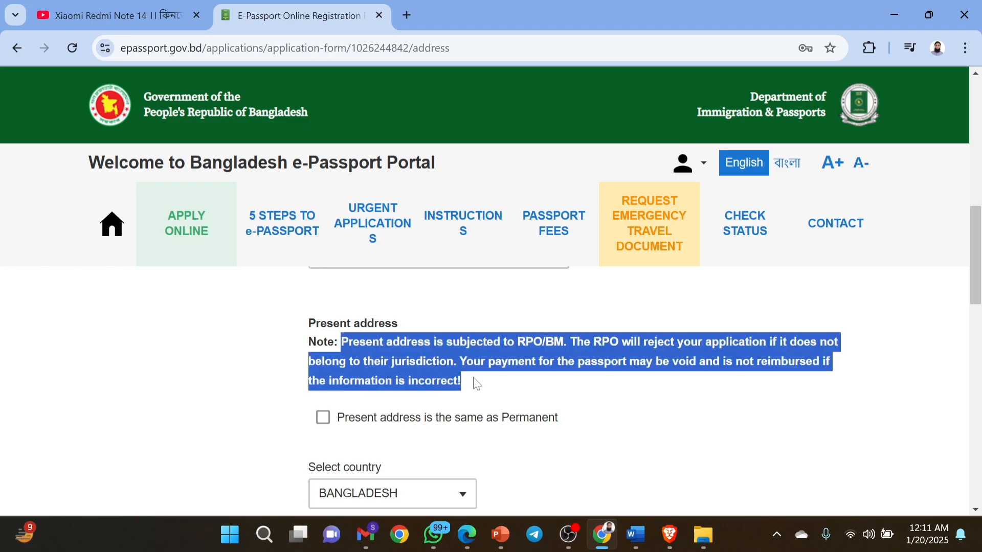
click(529, 388)
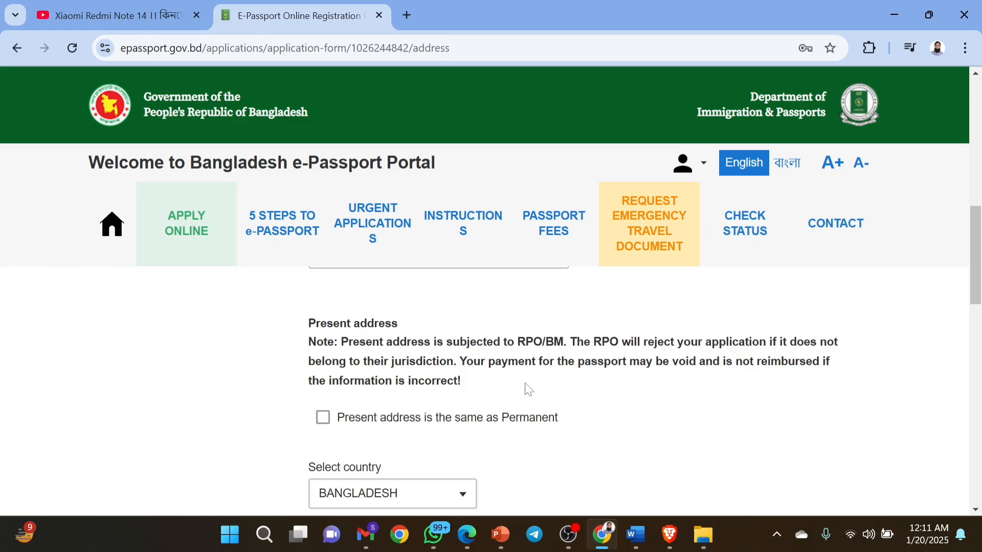
scroll(529, 389, down, 1)
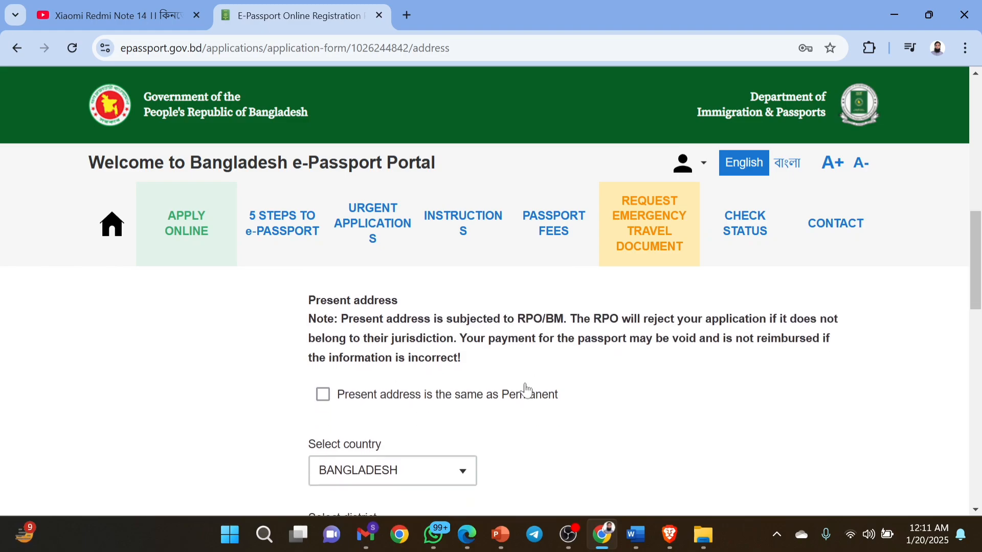
Tick 'Present address is the same as Permanent'.
click(325, 399)
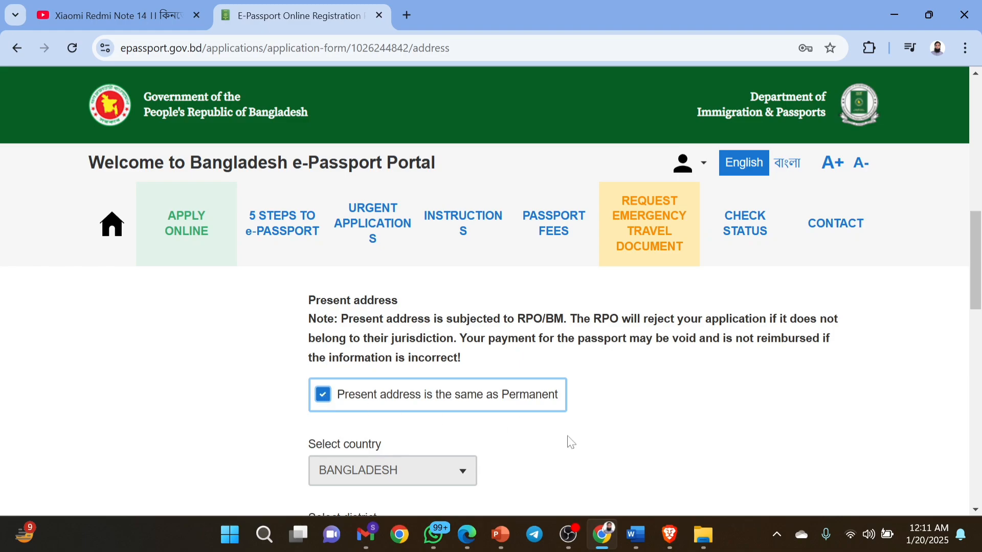
scroll(571, 443, down, 1)
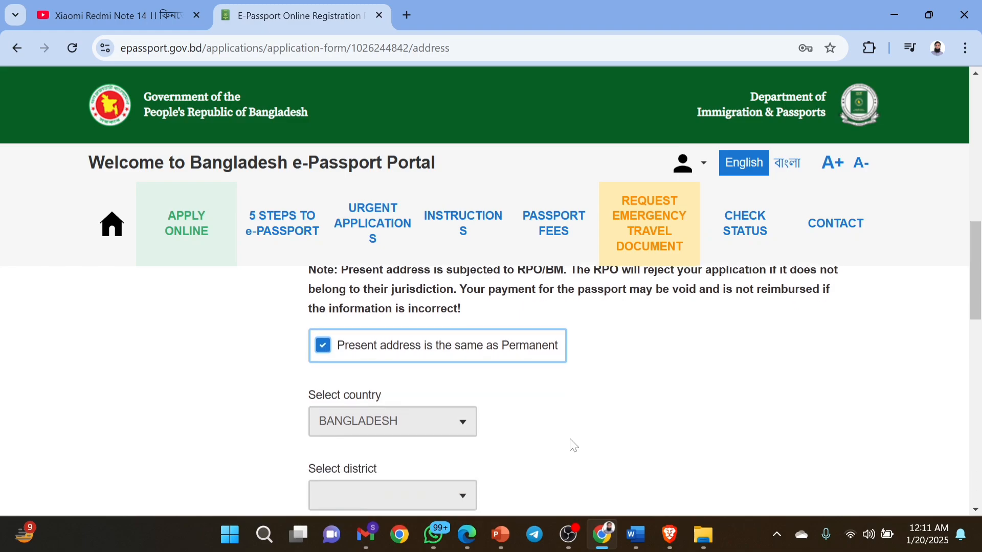
scroll(571, 443, up, 2)
scroll(572, 443, down, 1)
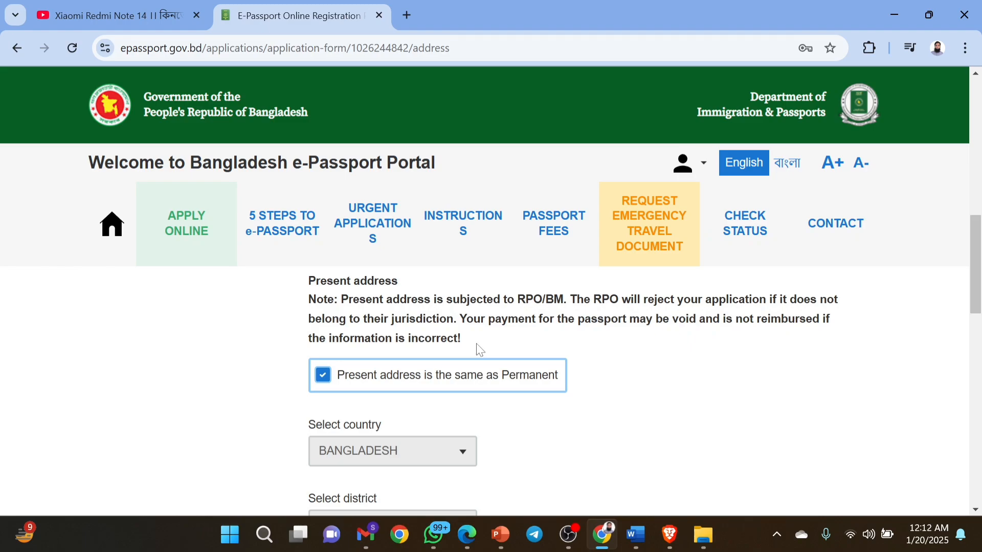
Review the Regional Passport office section, highlighting COMILLA as the assigned office.
scroll(480, 350, down, 1)
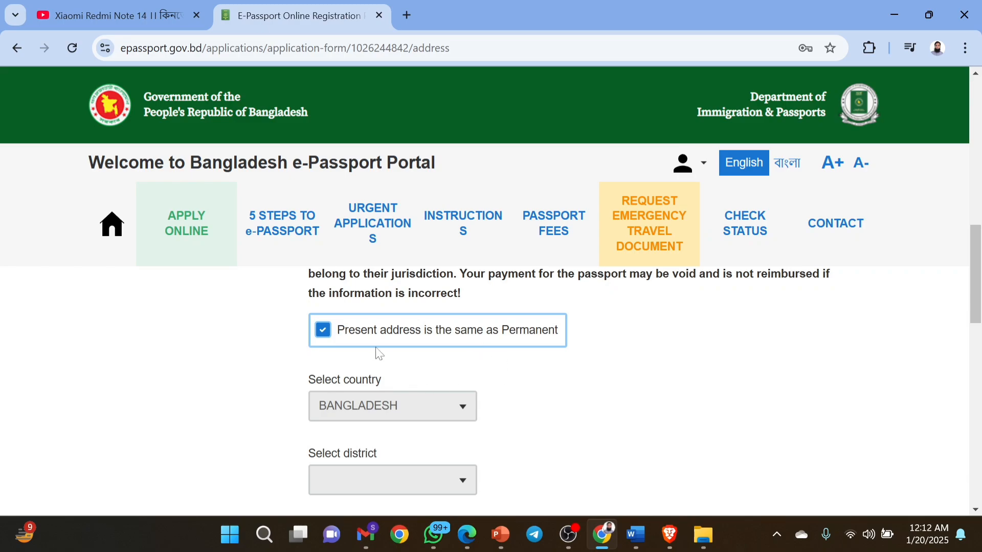
scroll(553, 354, down, 5)
scroll(552, 355, down, 6)
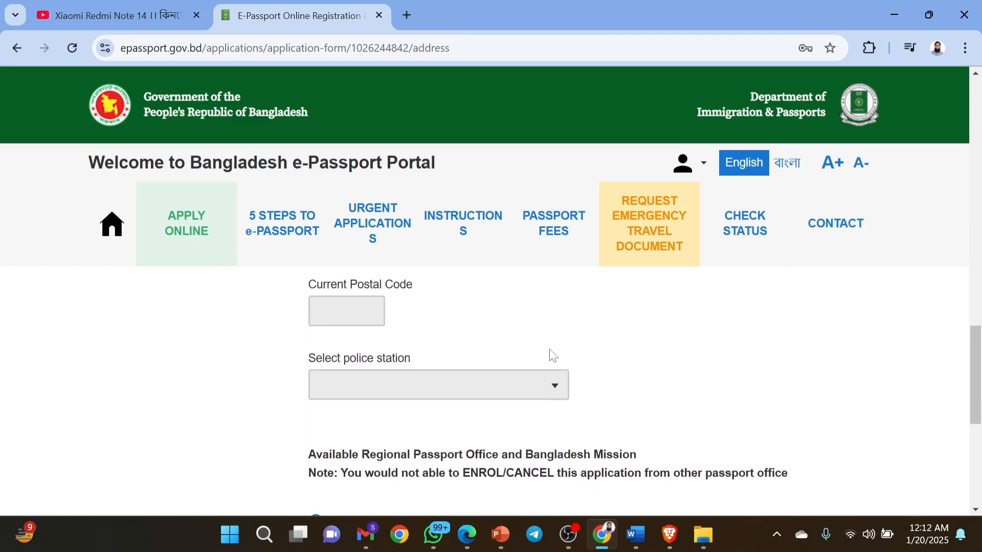
scroll(552, 356, down, 1)
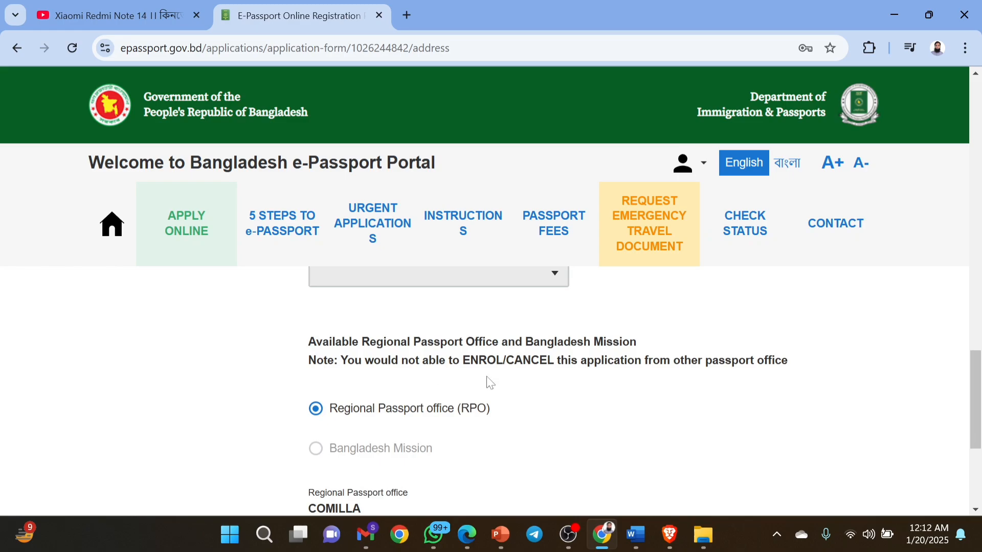
scroll(488, 382, down, 2)
scroll(490, 383, up, 1)
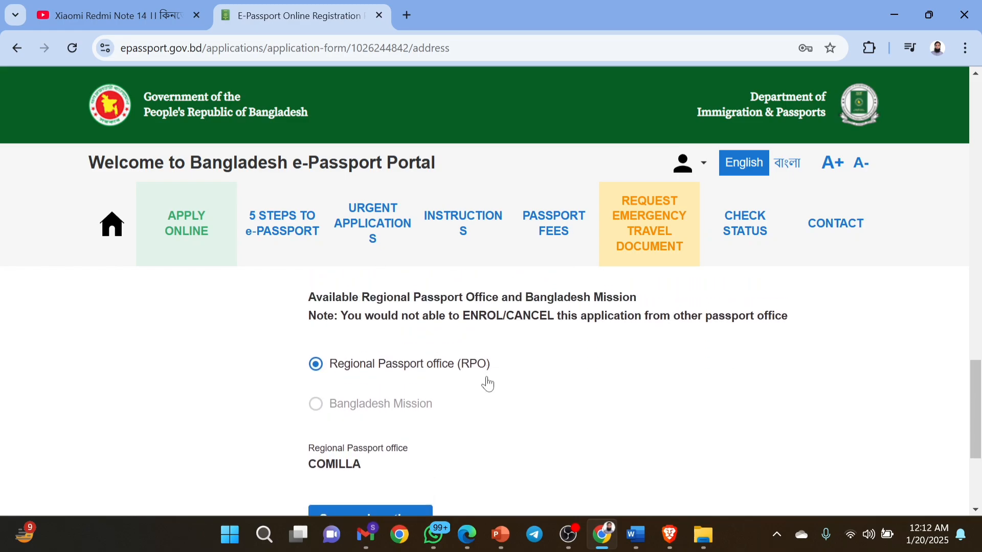
scroll(487, 384, down, 1)
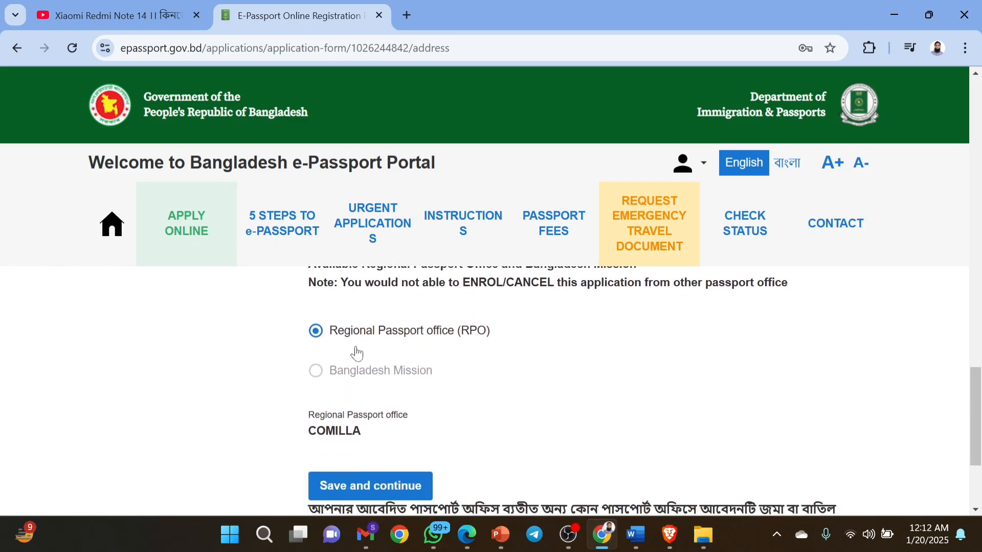
drag(315, 373, 439, 401)
scroll(439, 401, down, 2)
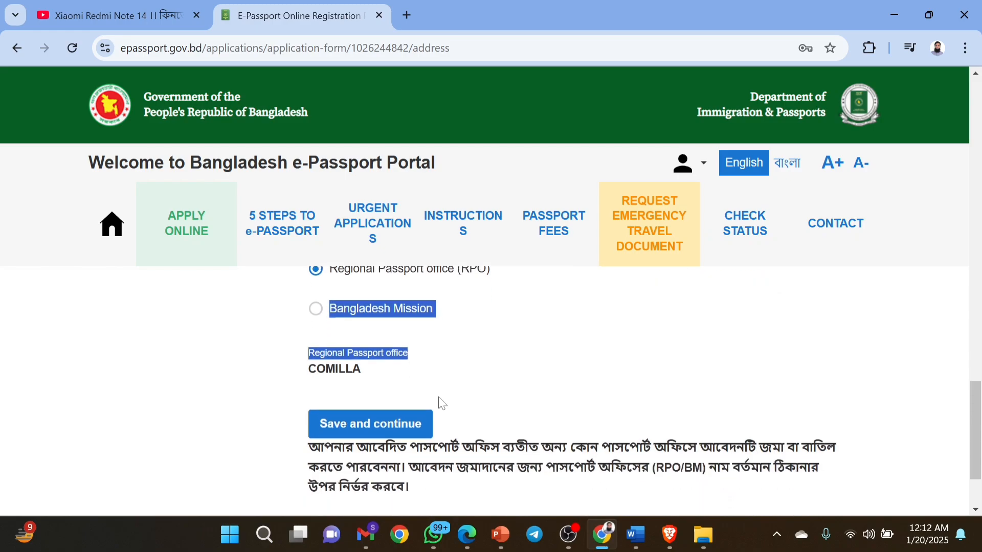
click(441, 404)
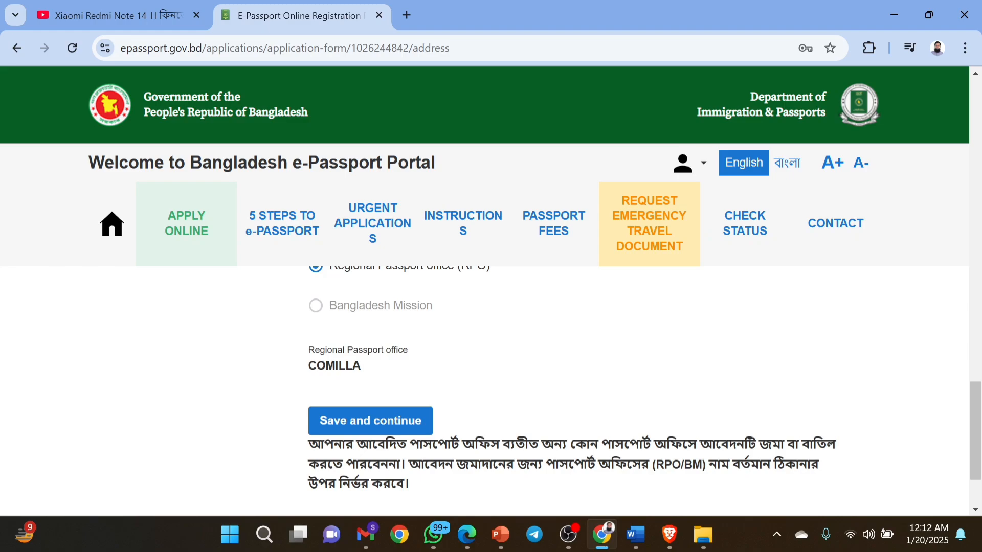
drag(307, 350, 381, 369)
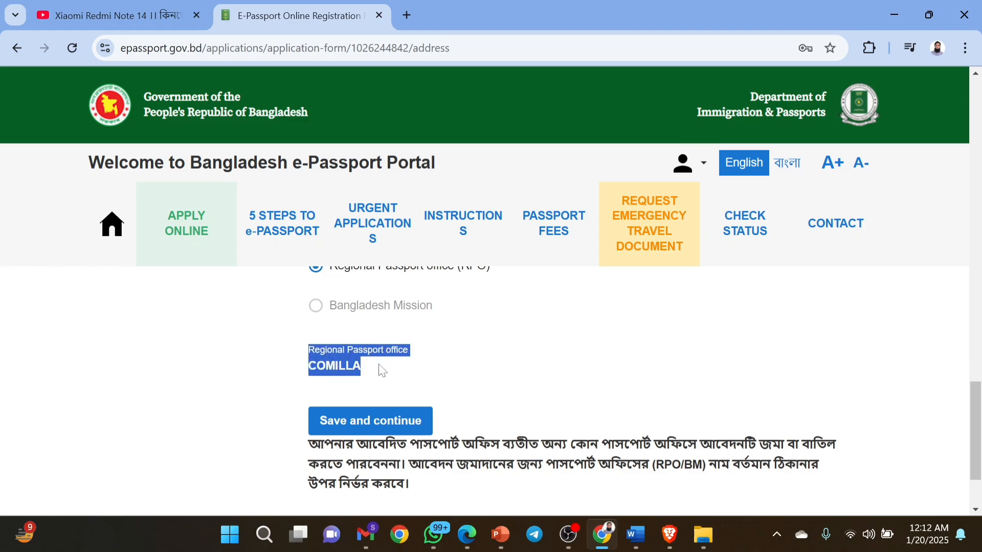
Scroll to the bottom of the Address form and choose 'Save and continue'.
click(517, 387)
scroll(517, 387, down, 2)
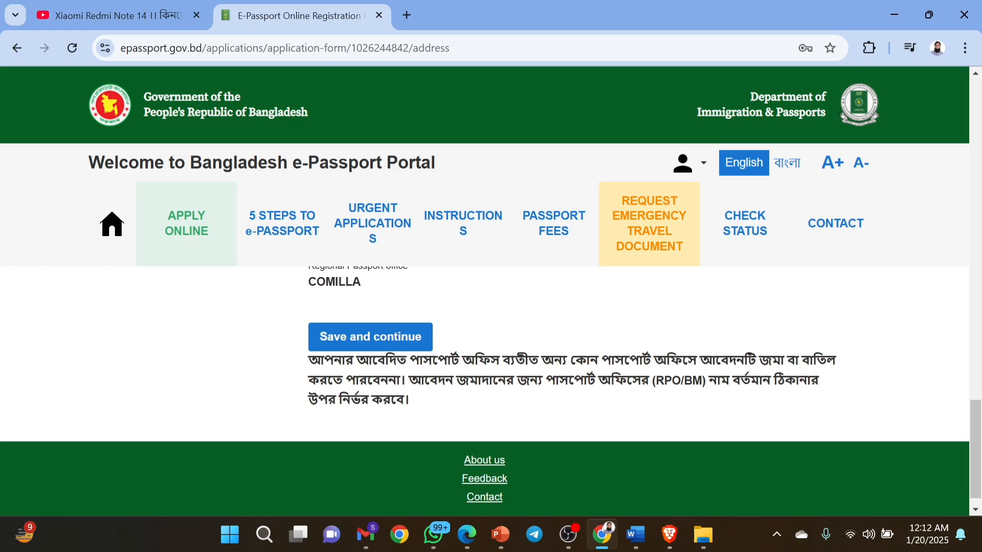
scroll(499, 369, up, 1)
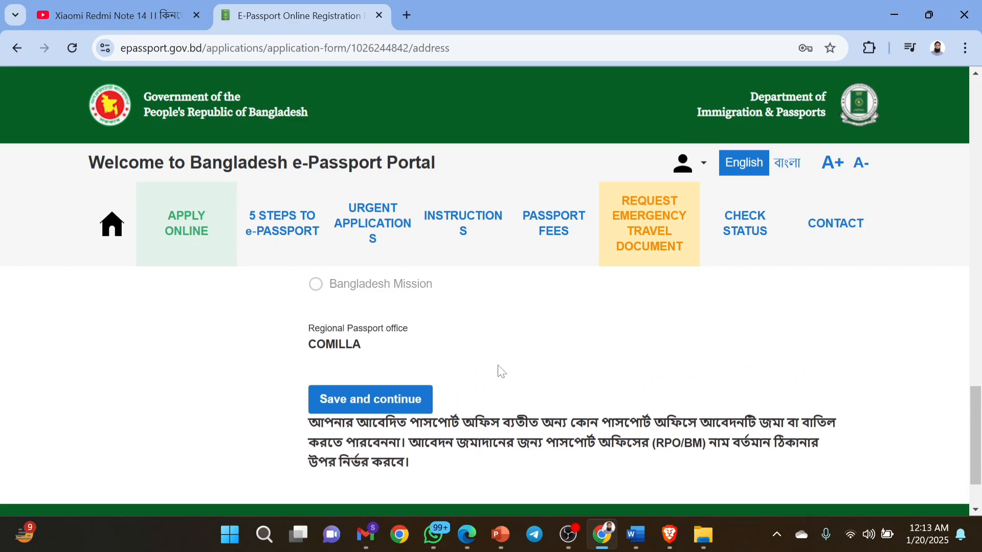
scroll(500, 371, down, 2)
scroll(499, 366, up, 5)
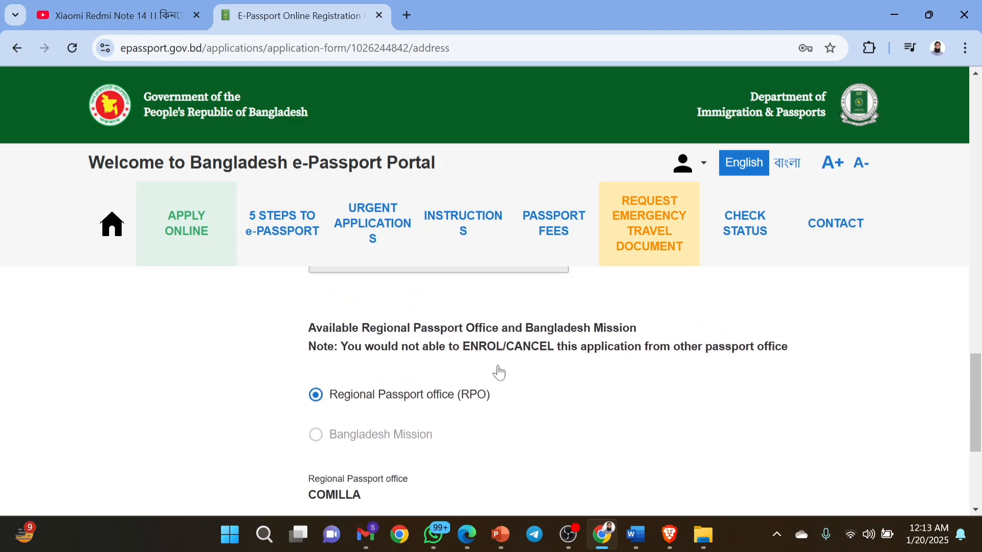
scroll(498, 367, down, 5)
scroll(500, 368, down, 1)
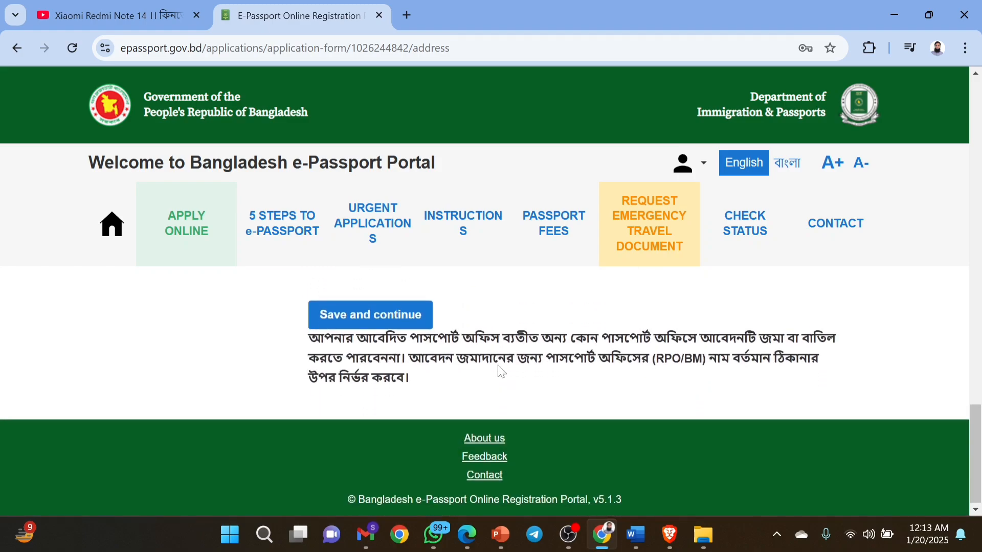
scroll(498, 365, up, 4)
scroll(500, 369, down, 4)
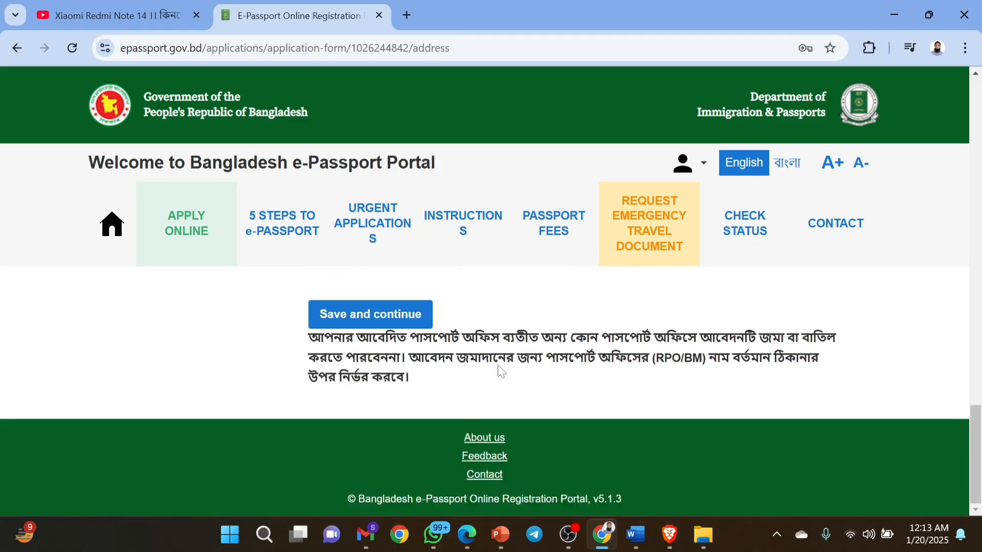
click(356, 323)
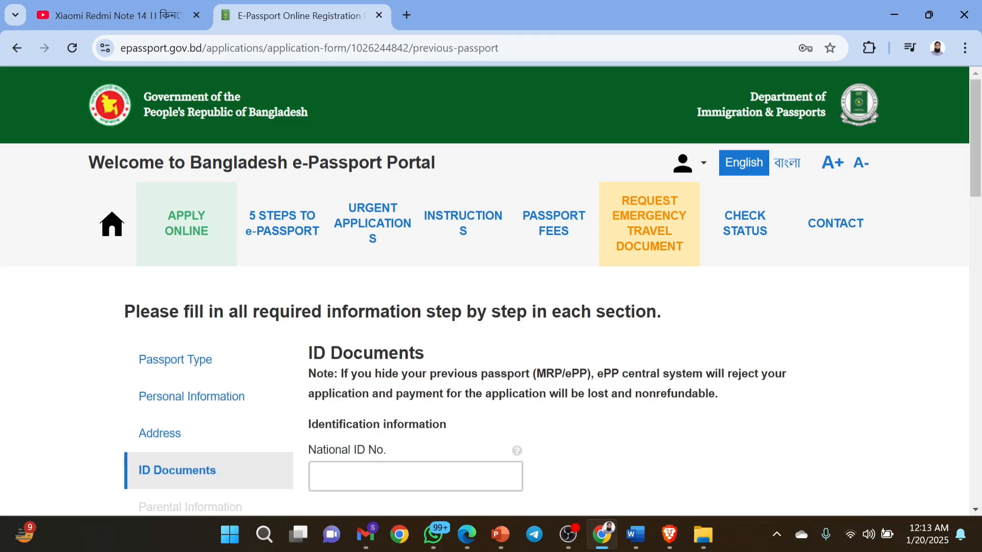
Paste the applicant's National ID number so it shows 'Data found in NID System'.
scroll(674, 356, down, 1)
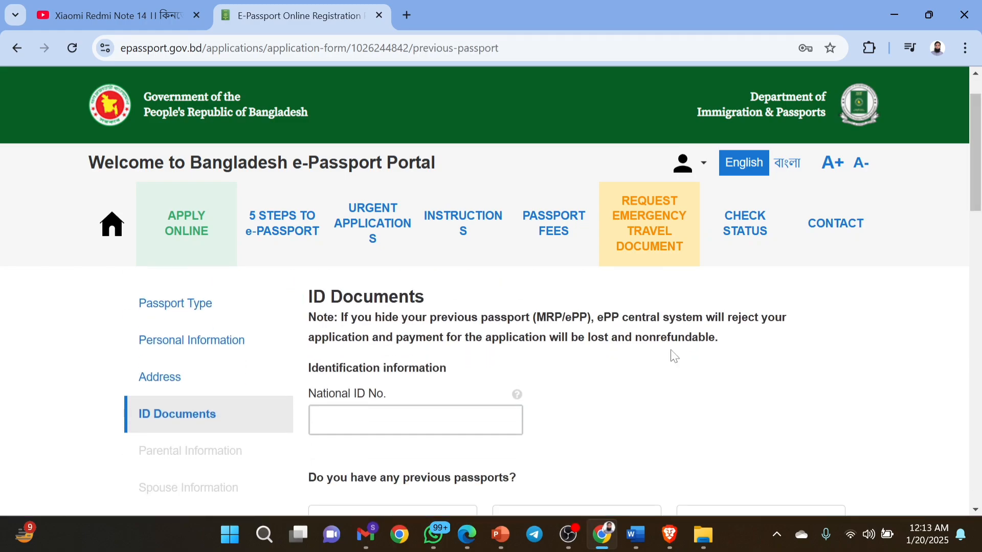
scroll(674, 356, down, 1)
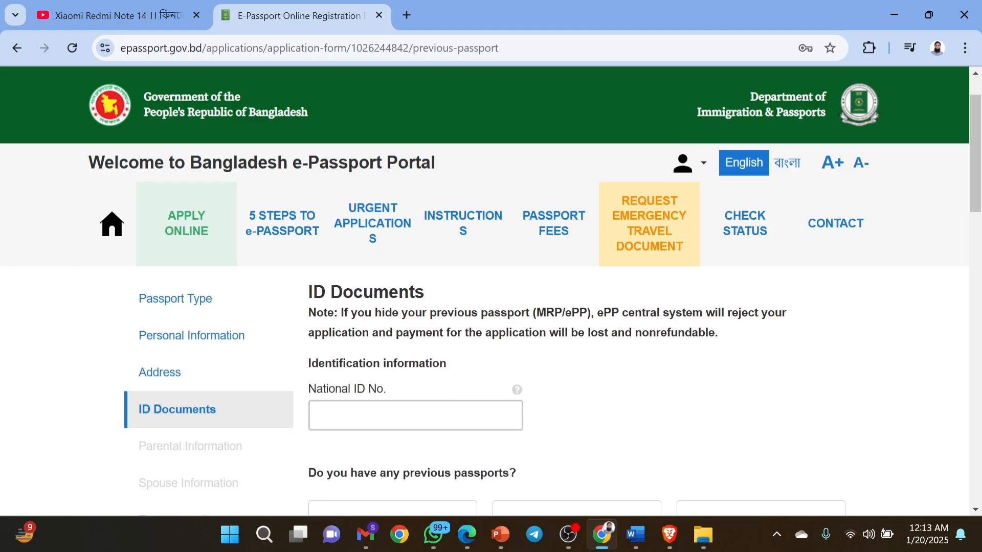
scroll(205, 427, down, 2)
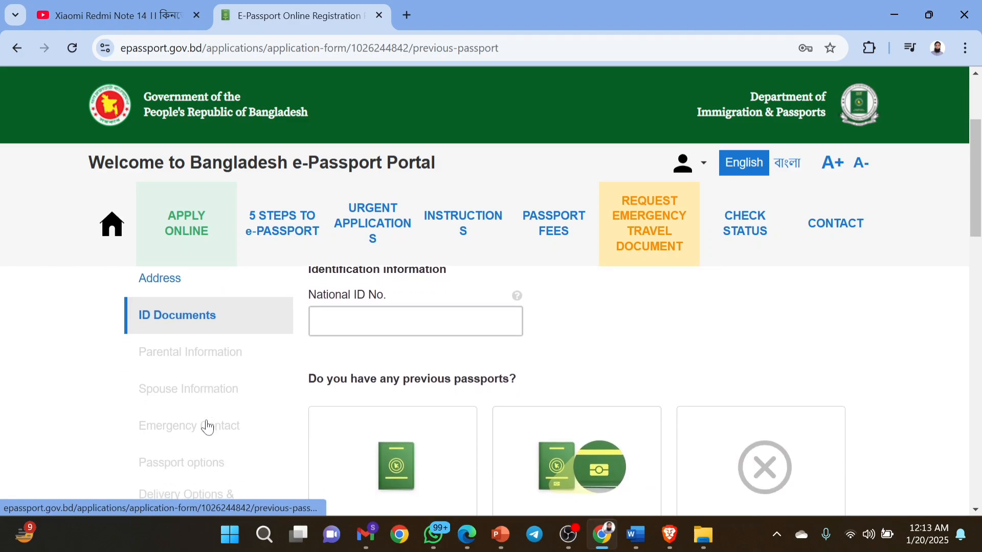
scroll(207, 426, up, 2)
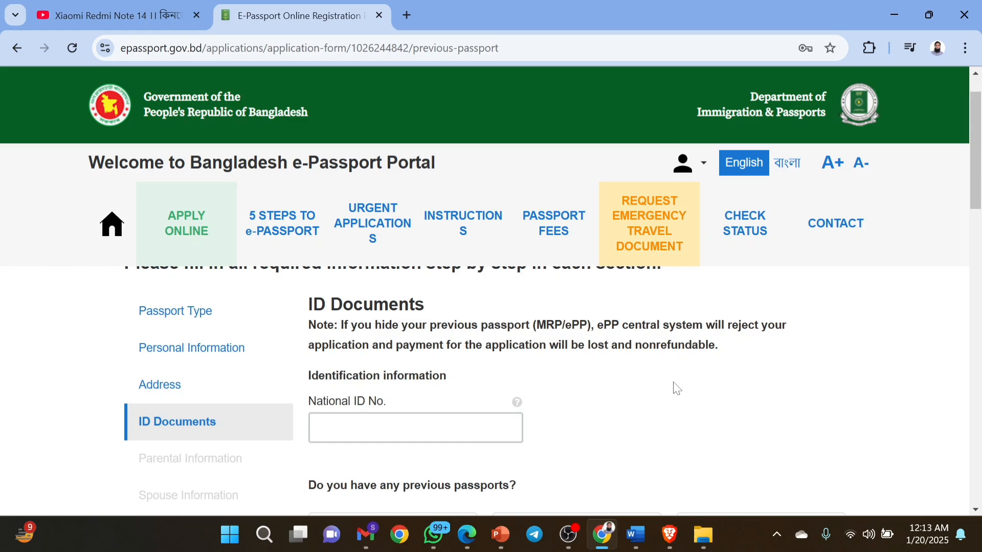
click(319, 428)
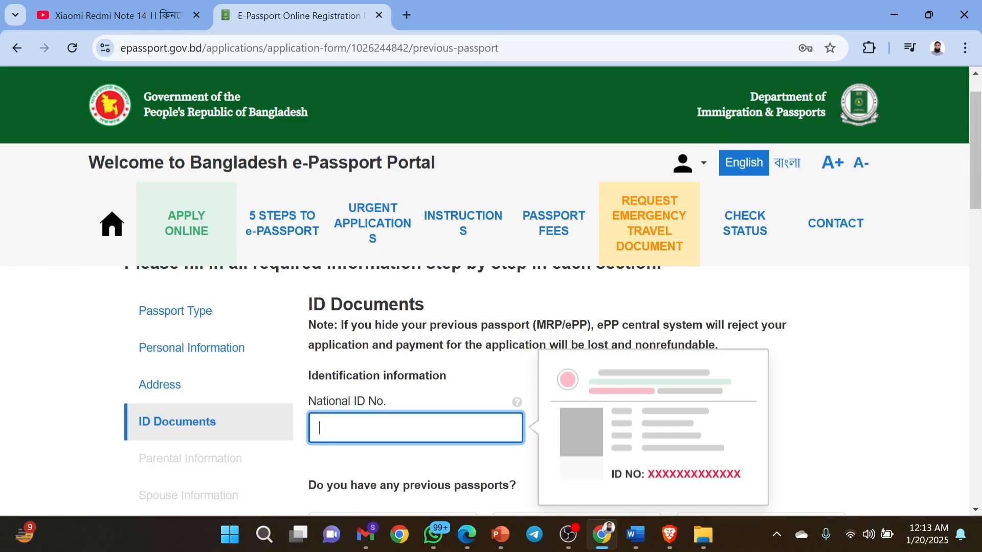
key(ctrl+v)
scroll(483, 415, down, 1)
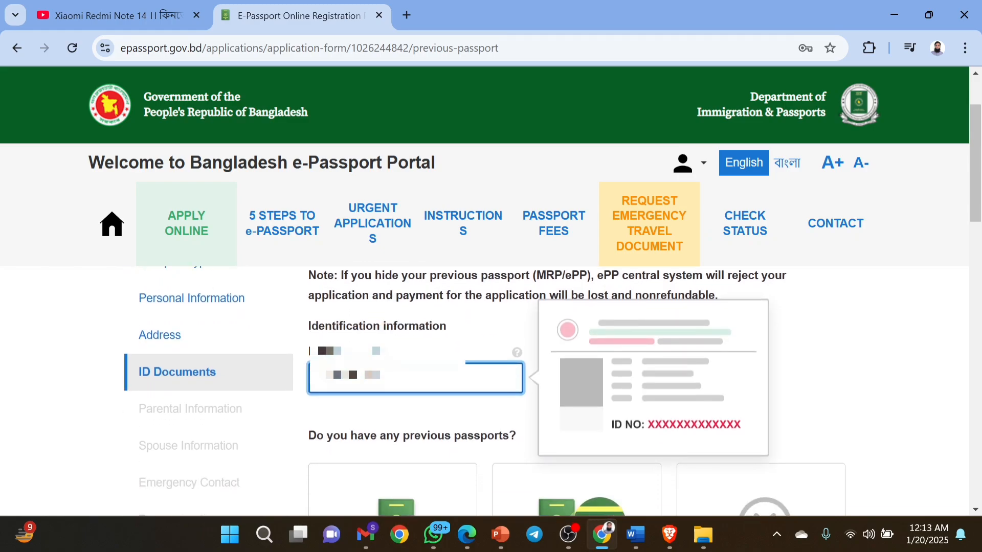
click(481, 410)
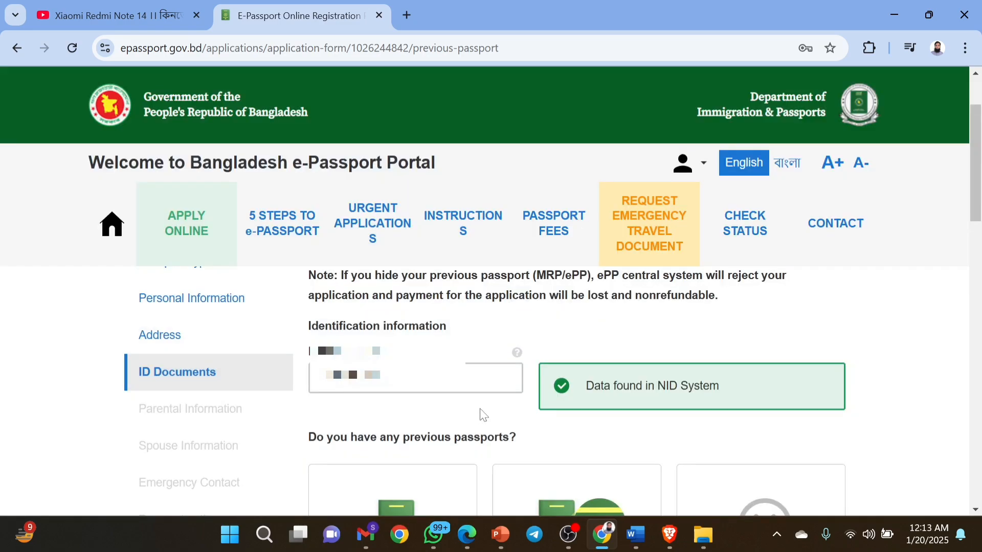
Scroll down to the 'Do you have any previous passports?' question.
scroll(484, 415, down, 1)
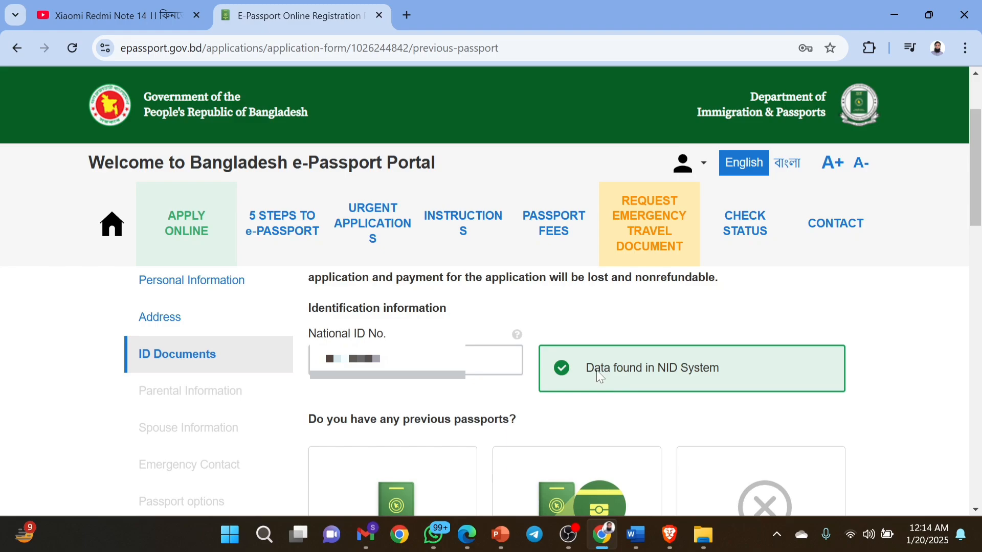
scroll(716, 373, down, 1)
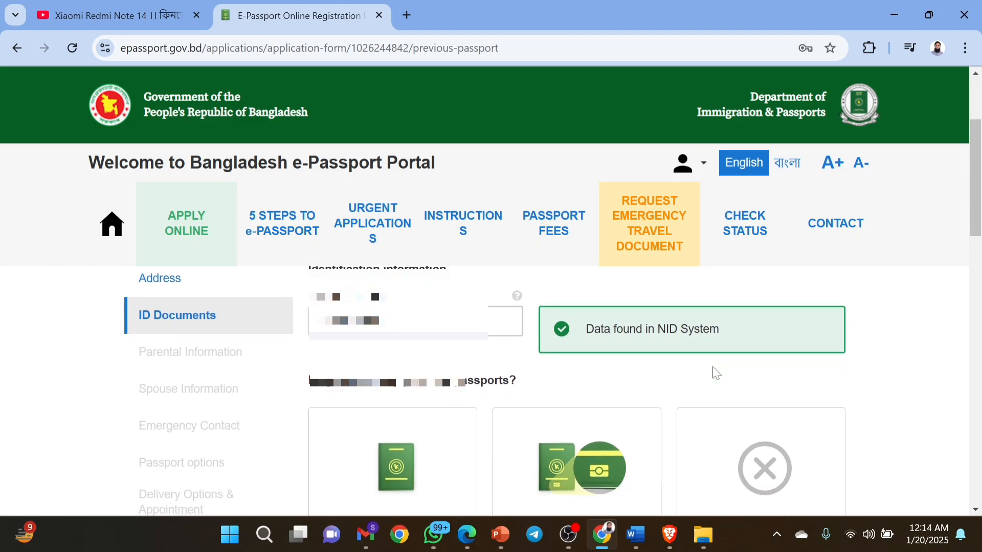
scroll(712, 369, down, 2)
scroll(712, 368, up, 1)
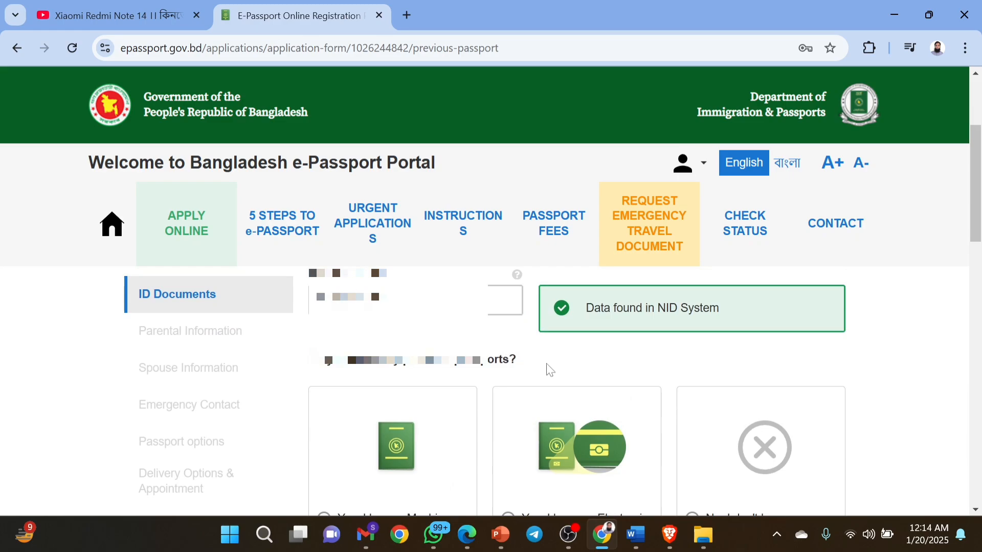
scroll(550, 369, down, 1)
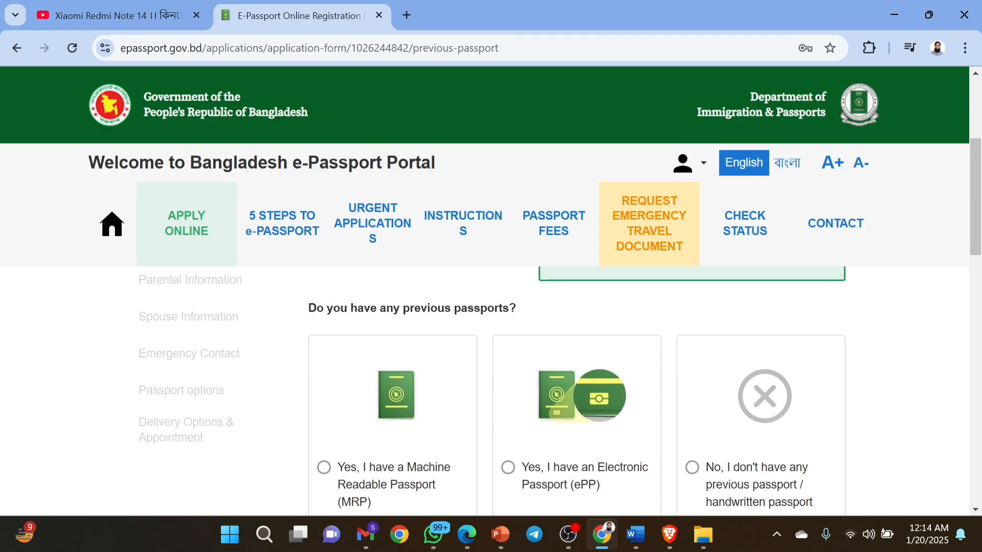
Try the MRP and ePP options, then answer 'No, I don't have any previous passport'.
drag(308, 308, 553, 321)
scroll(550, 317, down, 1)
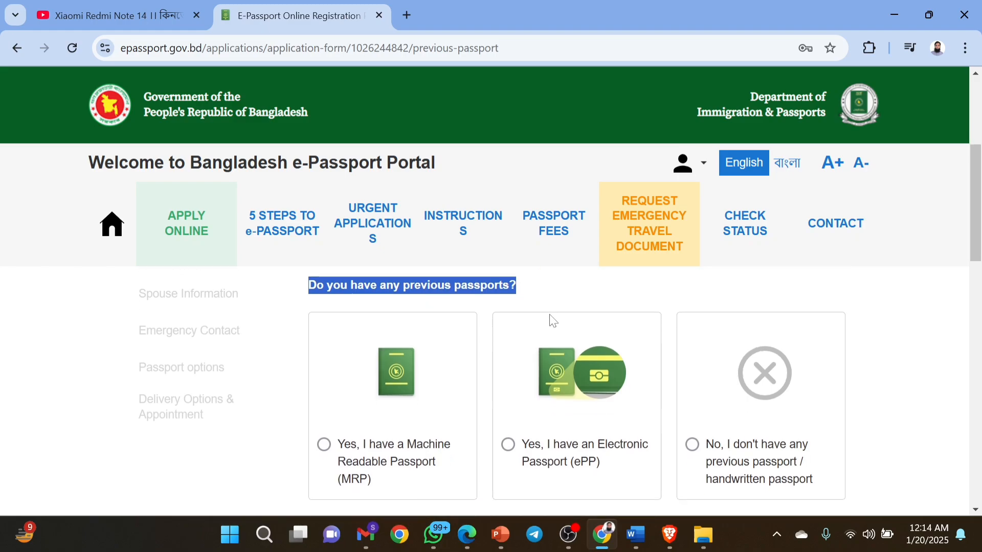
click(457, 510)
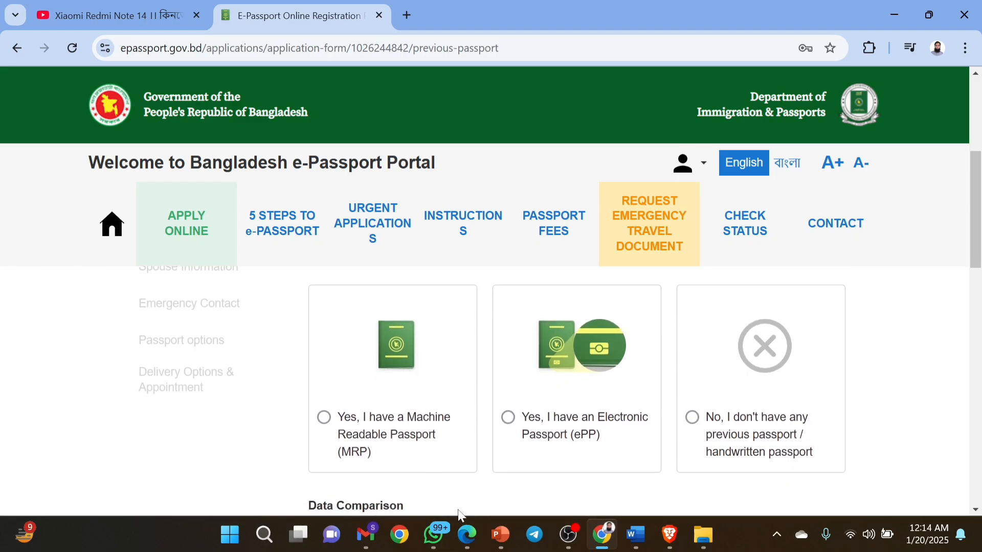
click(327, 425)
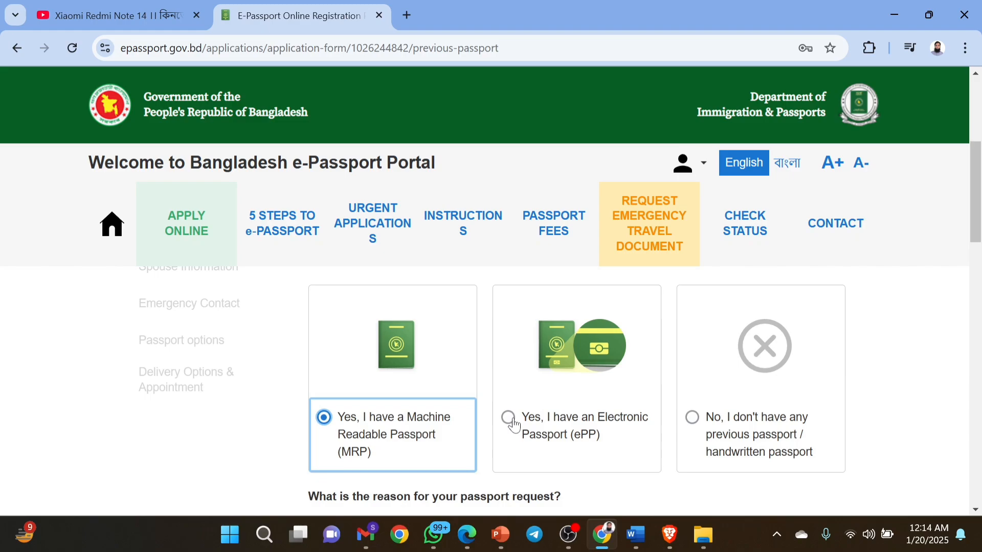
scroll(514, 425, down, 5)
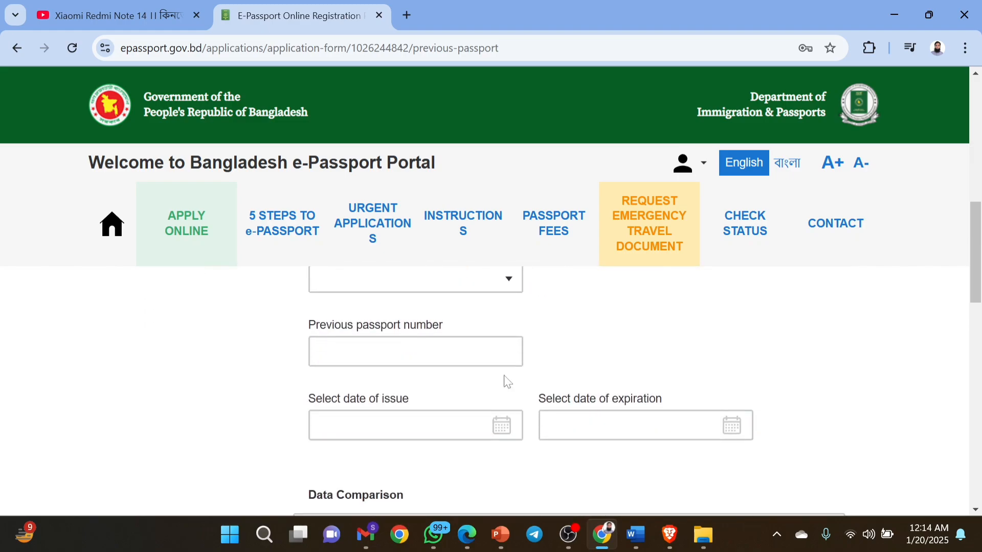
scroll(590, 457, up, 4)
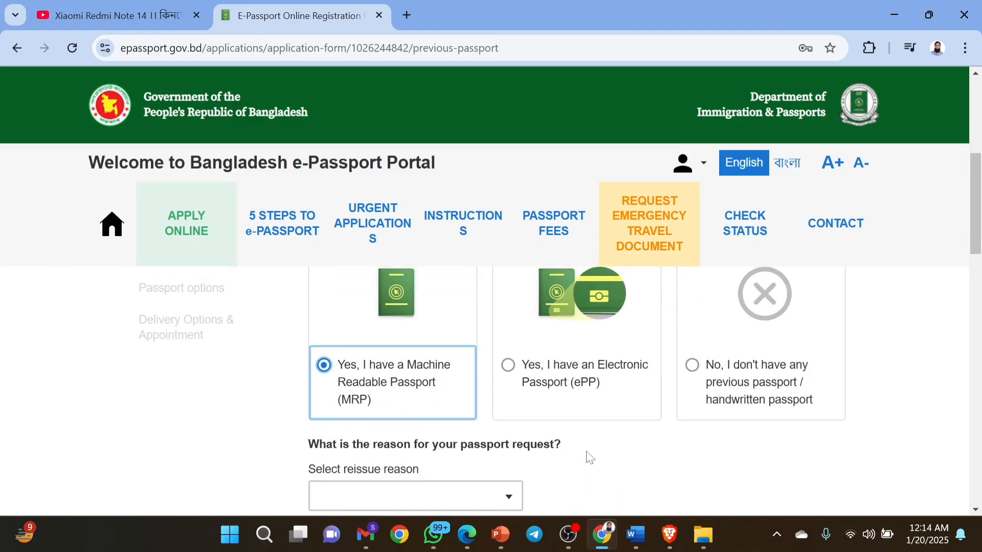
click(512, 367)
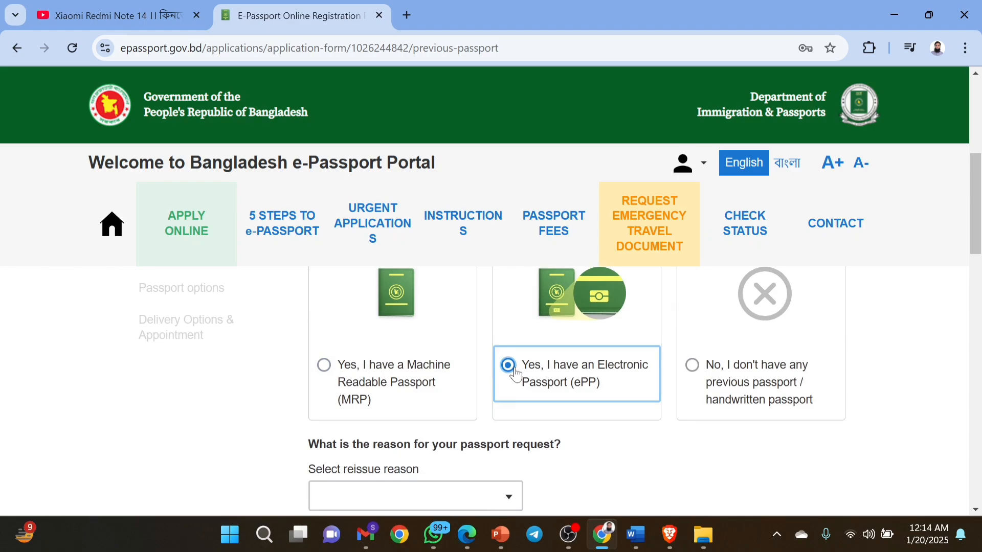
scroll(676, 453, down, 3)
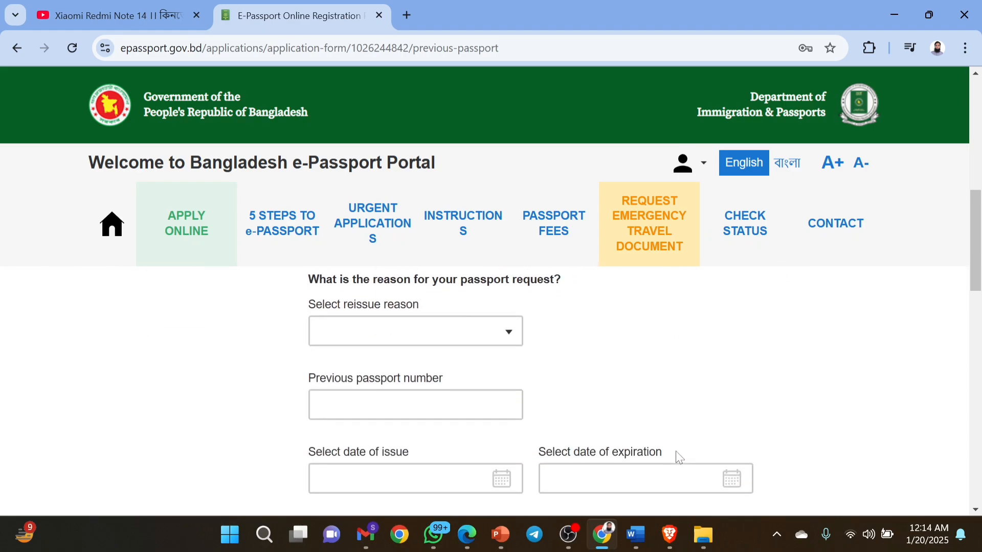
scroll(679, 457, up, 2)
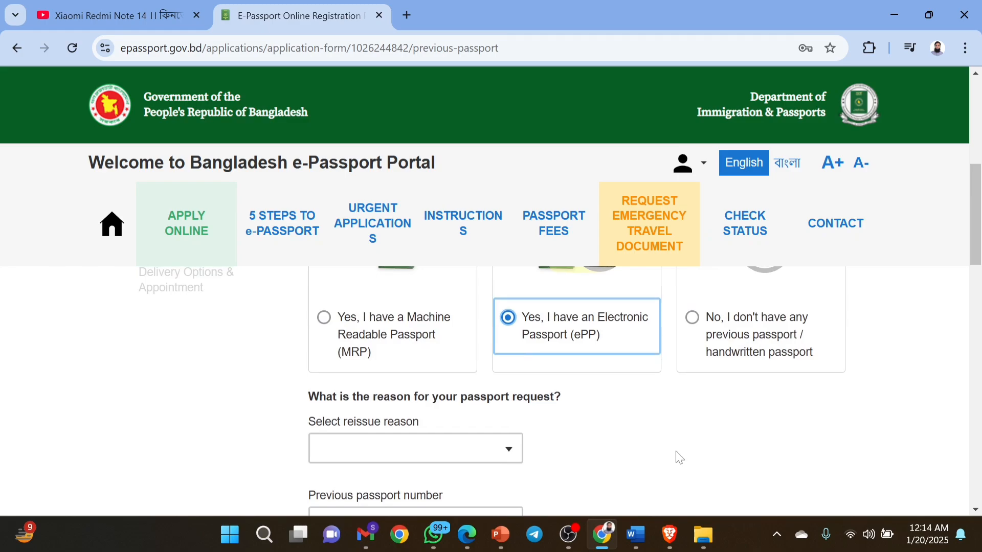
scroll(680, 458, up, 2)
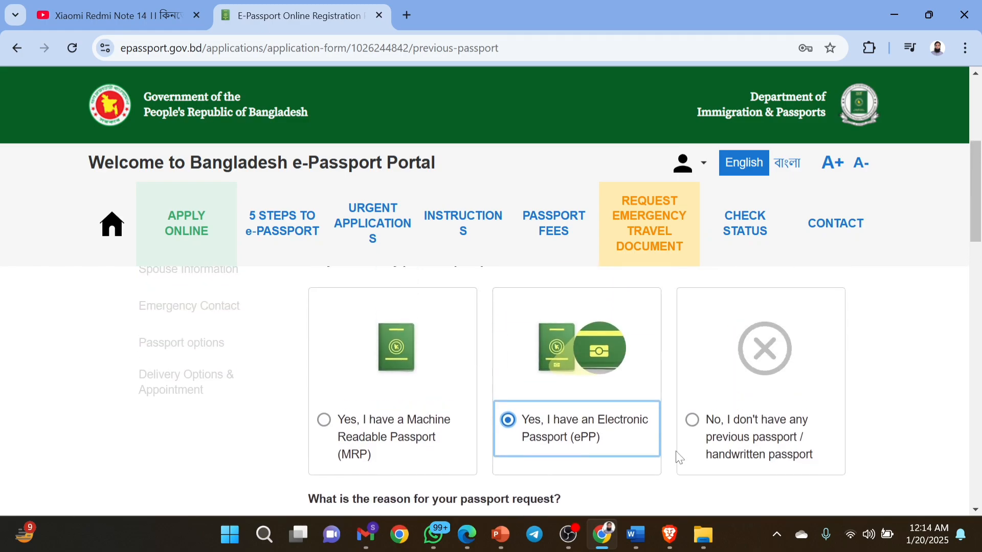
click(693, 423)
scroll(698, 426, down, 2)
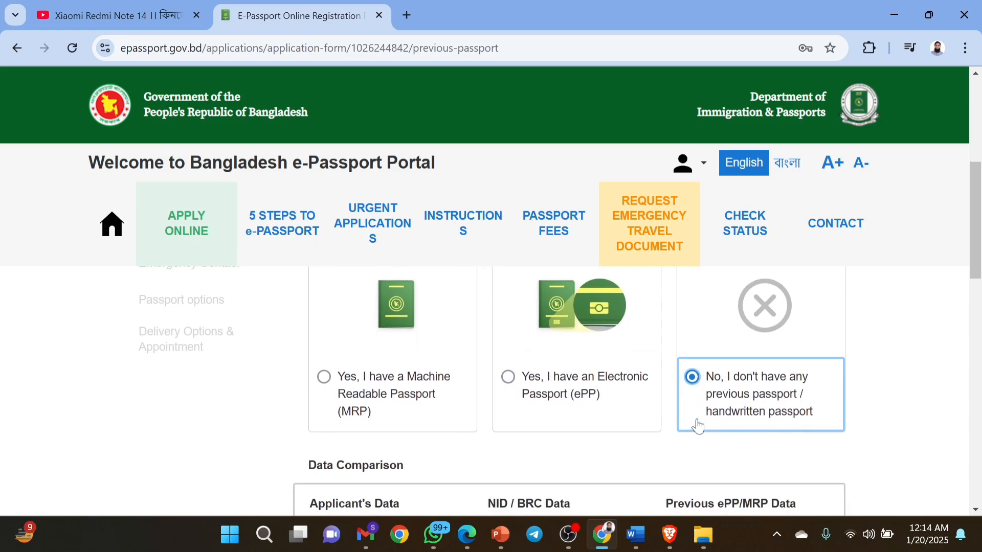
scroll(697, 420, down, 3)
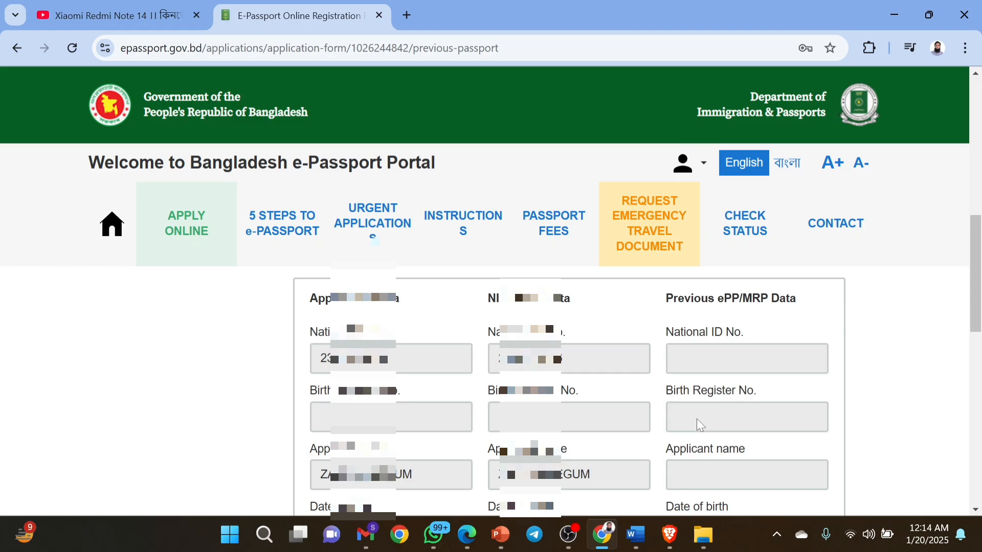
scroll(697, 419, down, 1)
scroll(697, 419, down, 1)
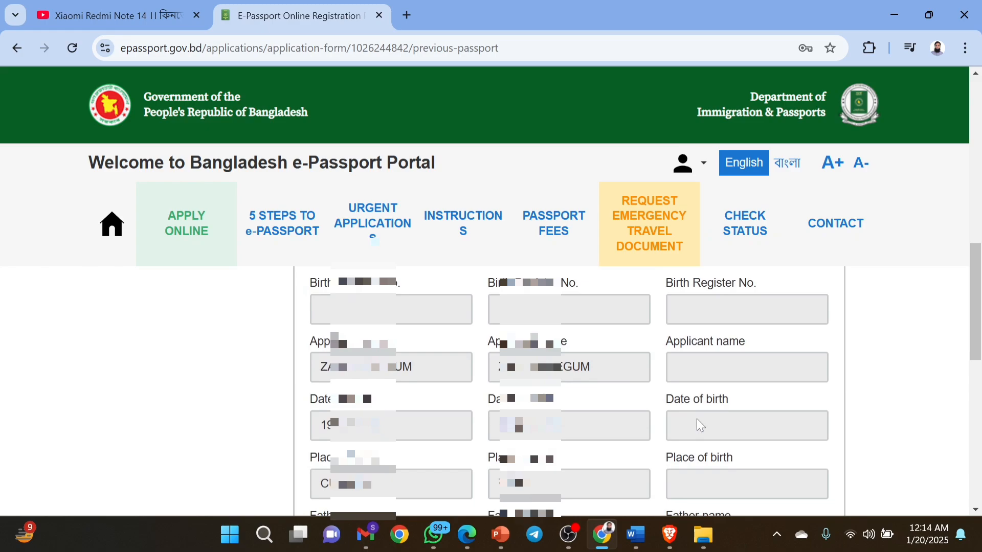
scroll(697, 419, down, 2)
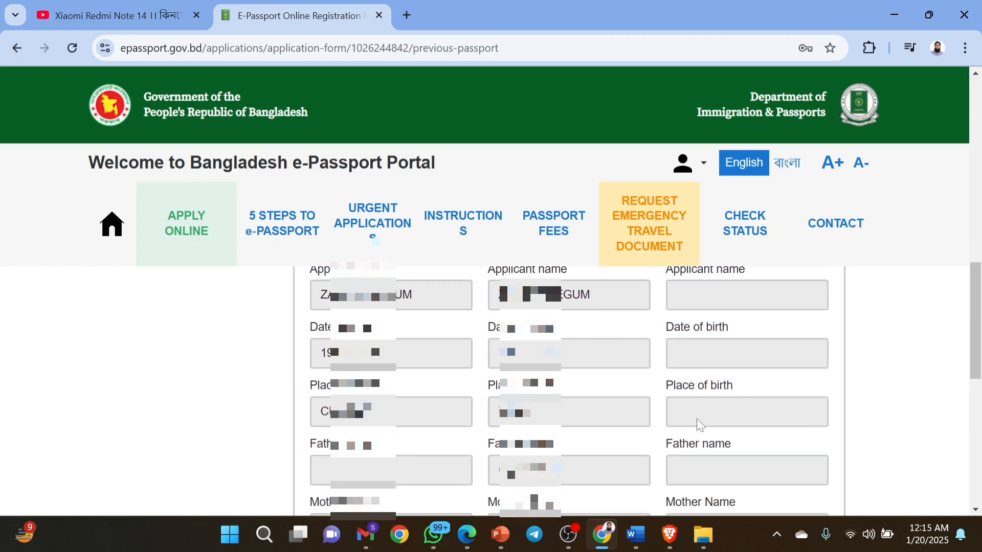
scroll(696, 419, down, 1)
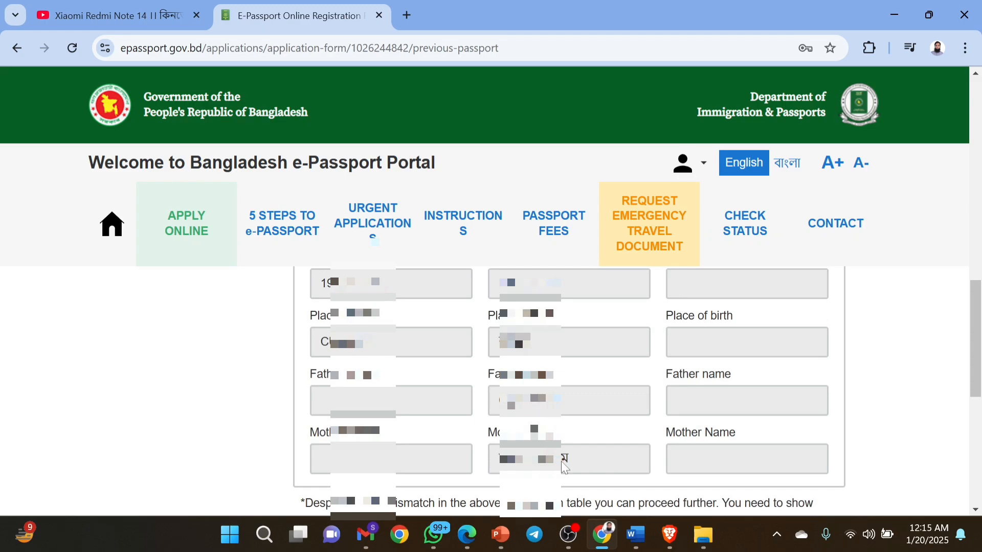
scroll(561, 462, up, 1)
scroll(560, 461, down, 1)
scroll(593, 450, up, 3)
scroll(593, 450, down, 4)
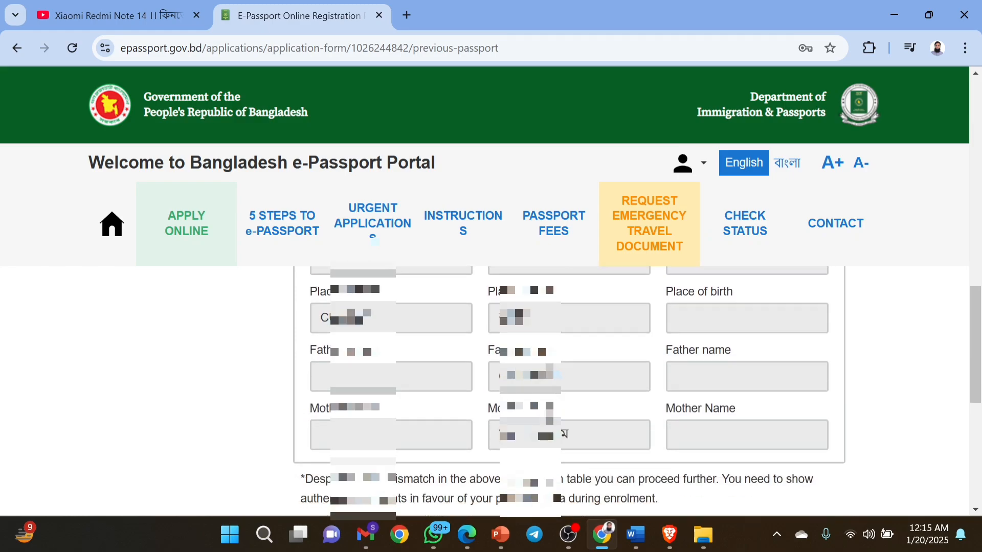
scroll(593, 450, down, 1)
scroll(594, 450, up, 5)
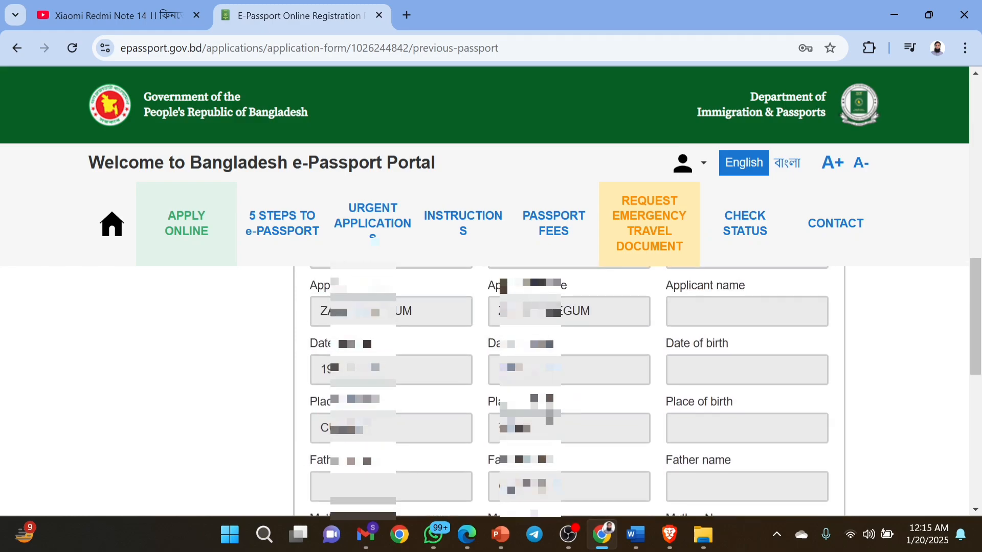
scroll(594, 450, down, 4)
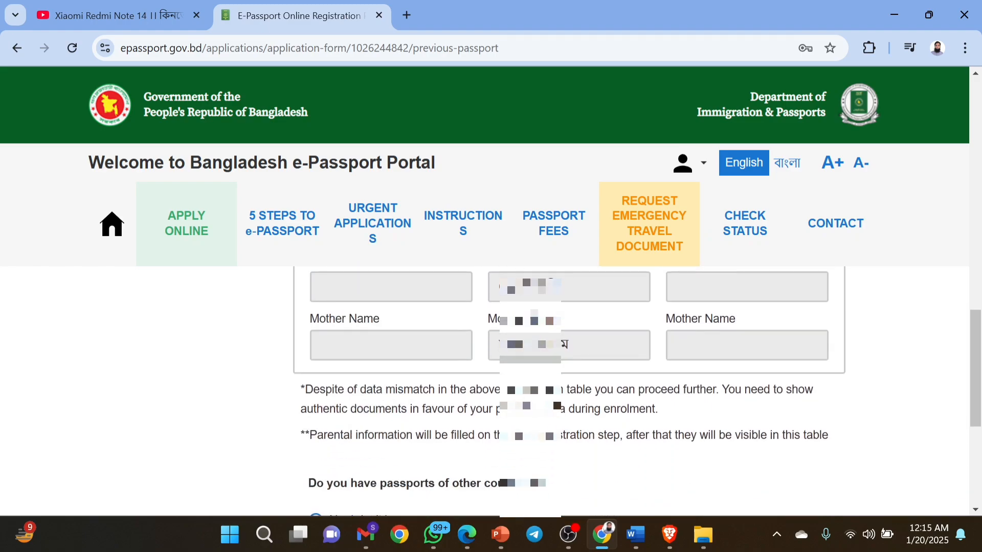
scroll(550, 420, down, 2)
scroll(549, 419, down, 1)
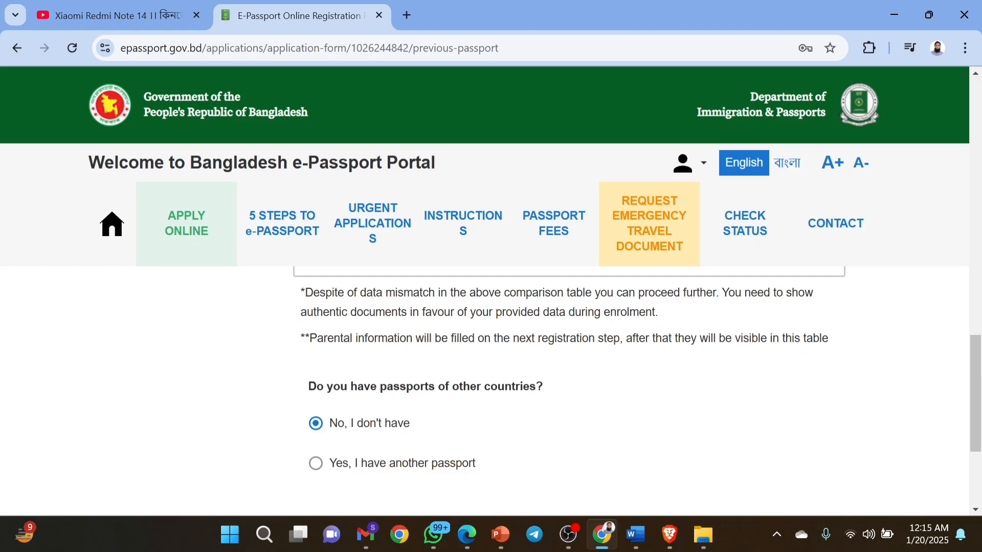
Highlight the Bengali notice about hiding previous passports and open its context menu.
scroll(527, 398, down, 2)
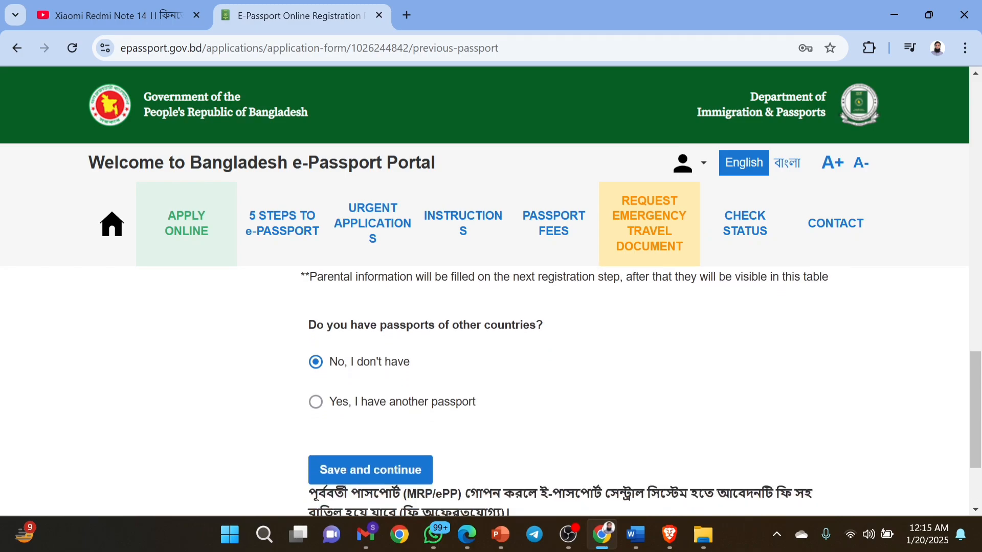
scroll(528, 399, down, 1)
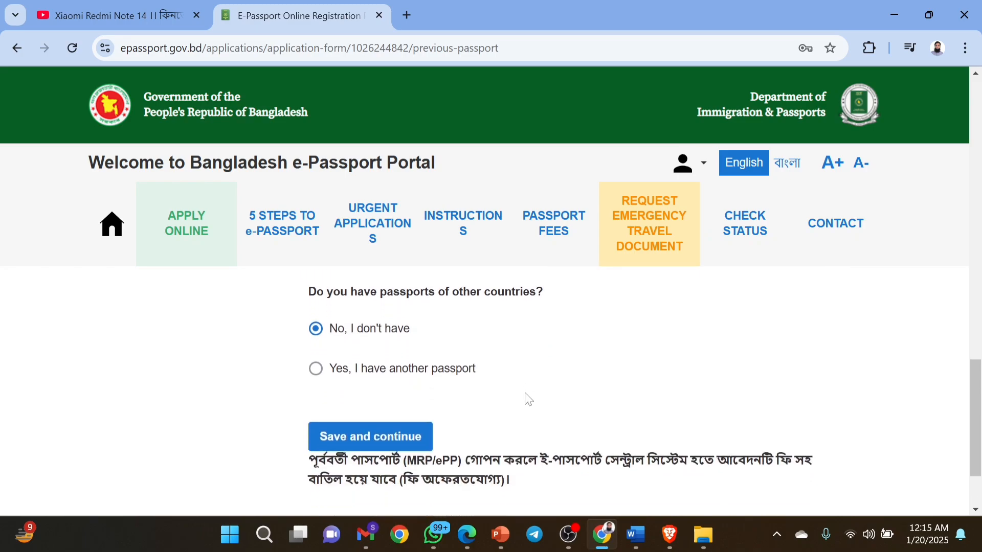
scroll(528, 399, down, 1)
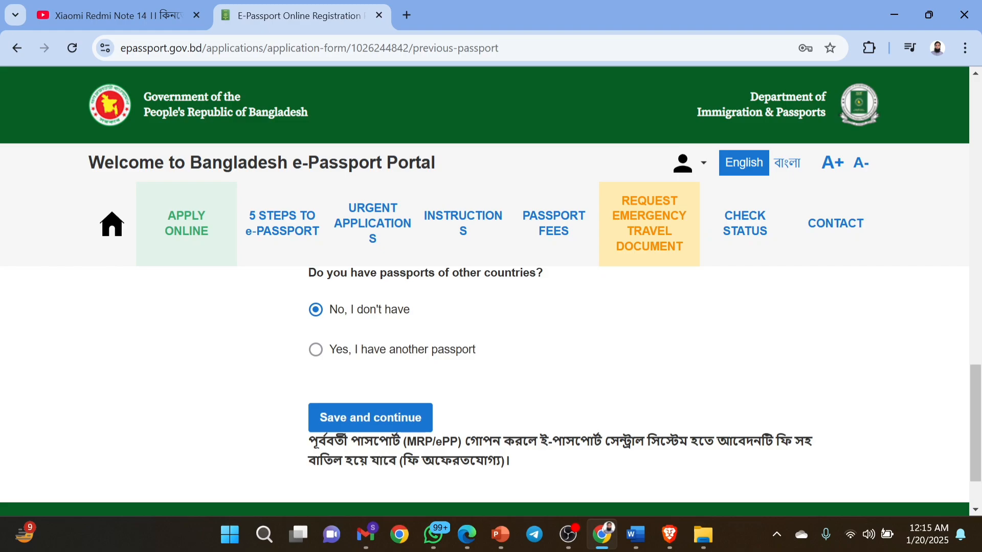
drag(510, 462, 308, 439)
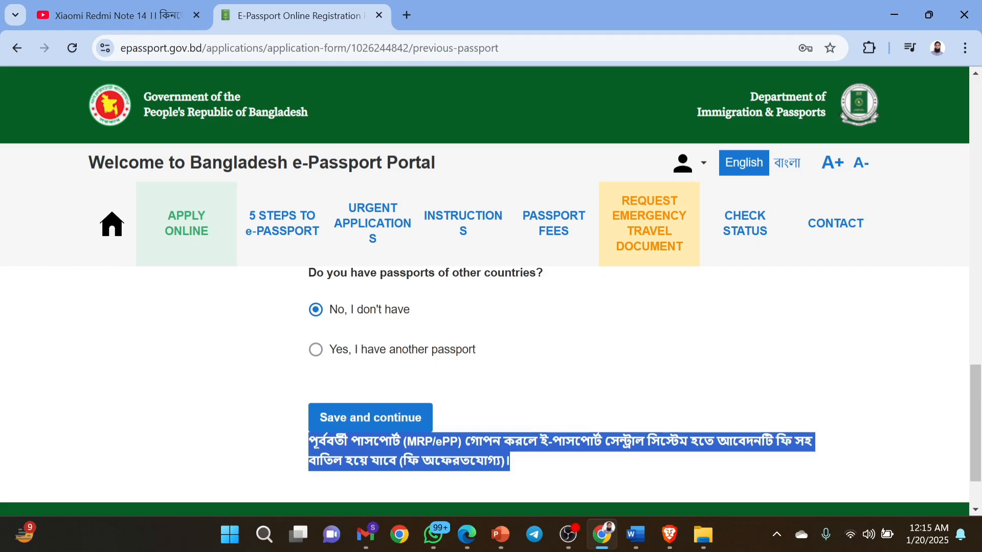
click(558, 465)
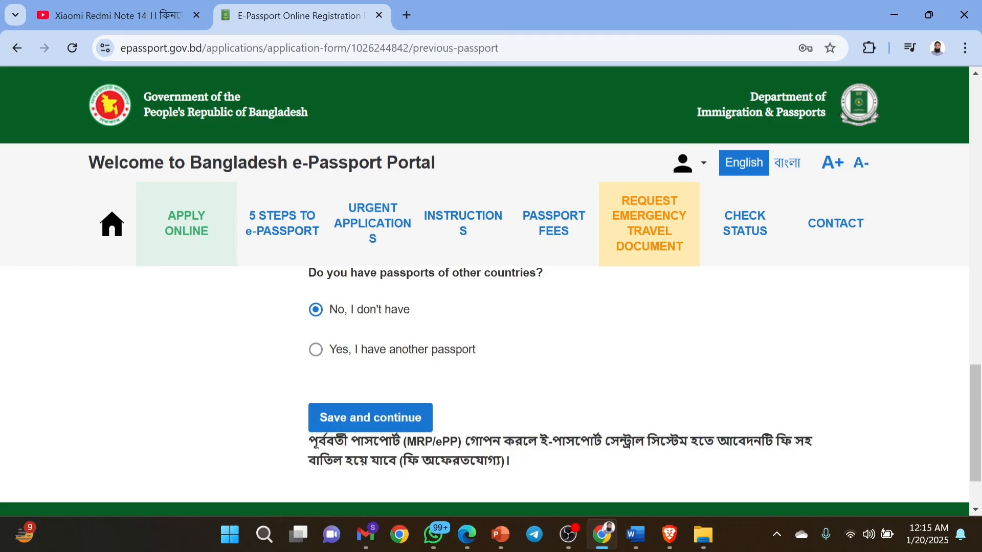
drag(605, 441, 688, 440)
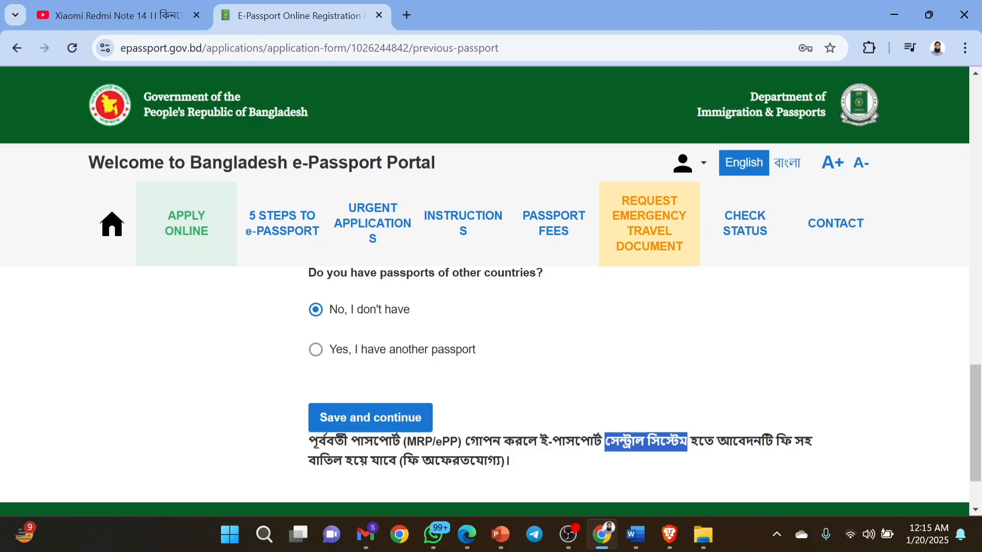
right_click(646, 390)
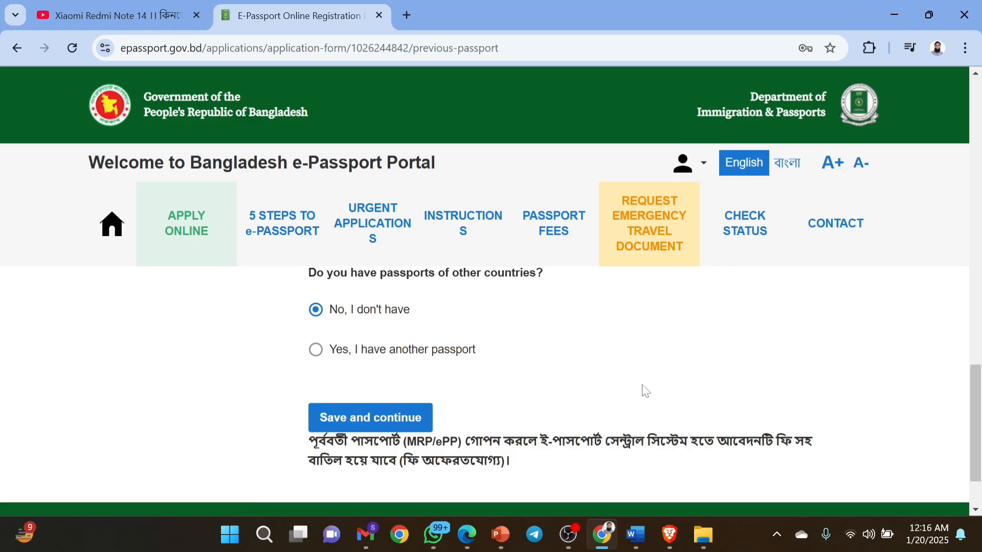
Save the previous-passport answers and review the ID Documents Attention notice.
click(614, 388)
scroll(613, 388, down, 1)
click(388, 396)
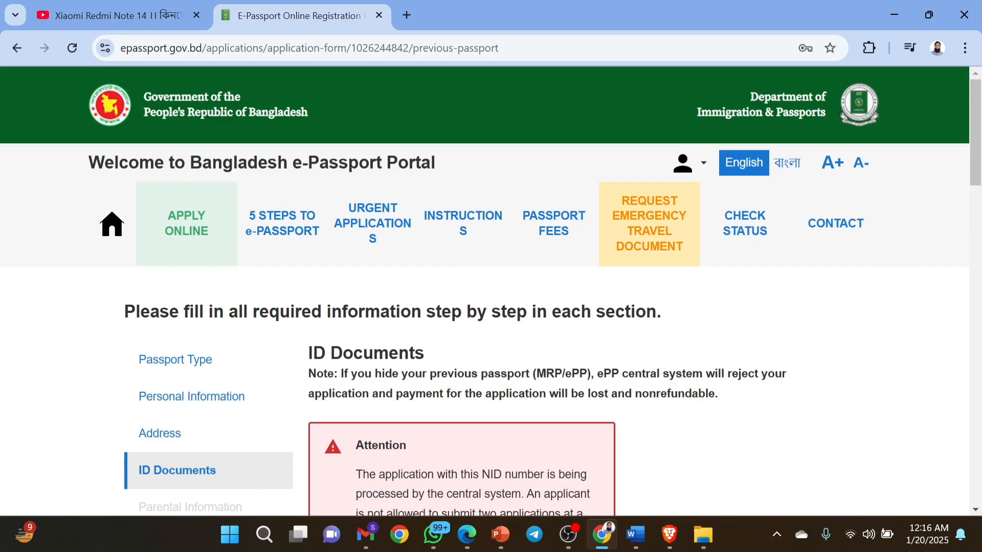
scroll(388, 396, down, 1)
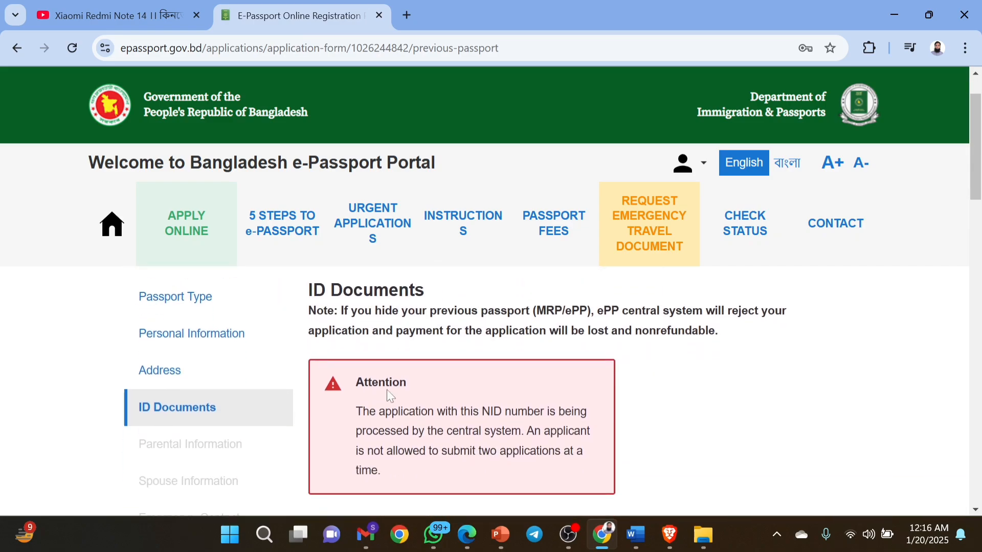
scroll(388, 396, down, 1)
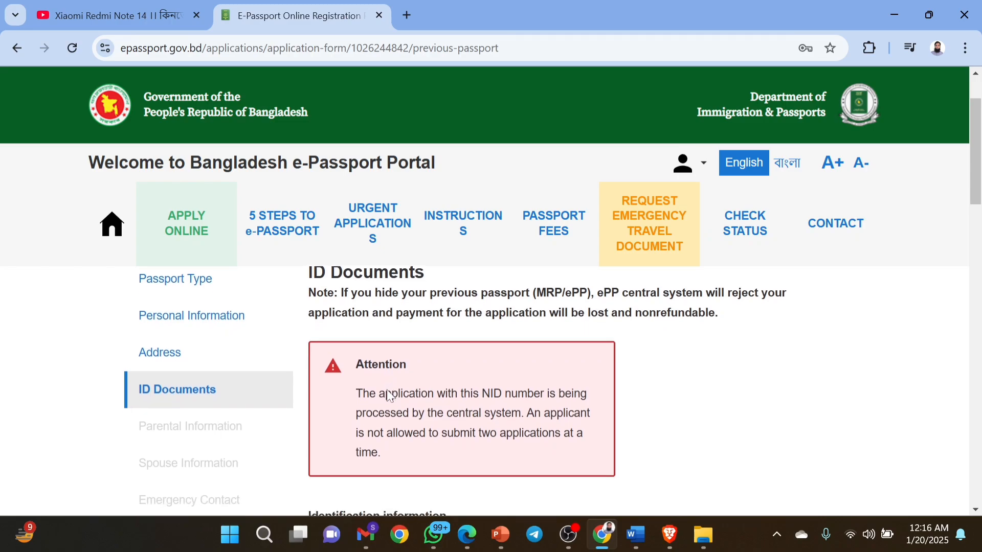
scroll(387, 394, up, 1)
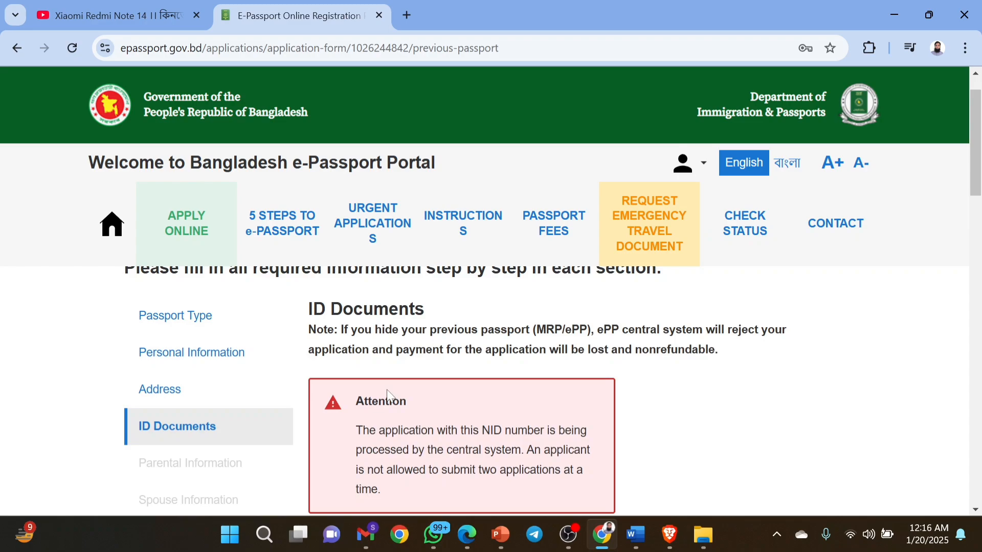
scroll(387, 396, down, 1)
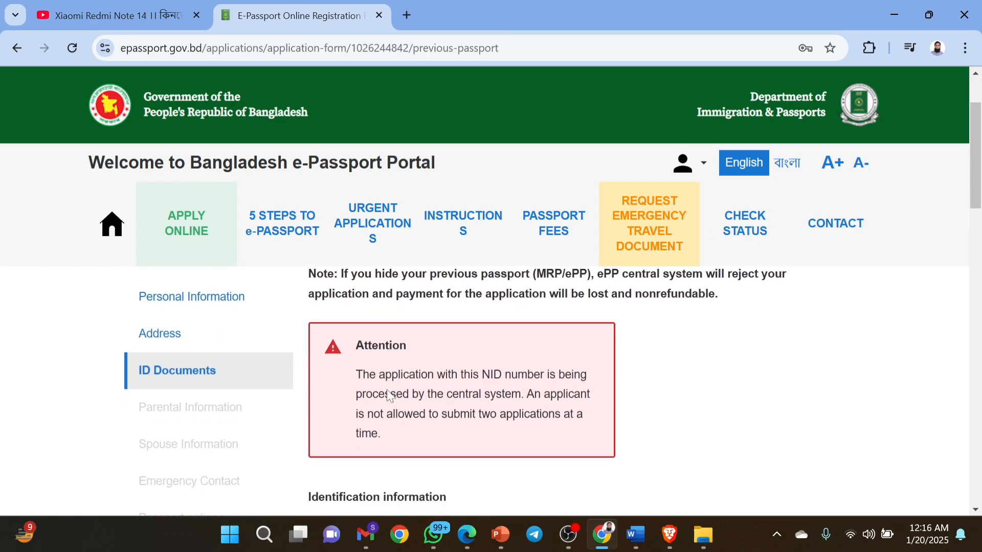
scroll(387, 396, up, 2)
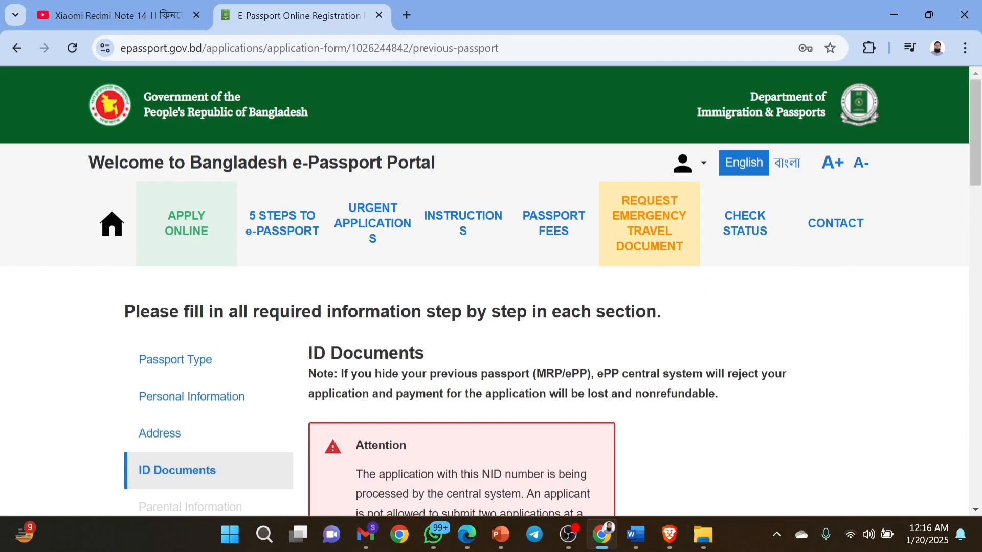
Leave the blocked application for the Applications list.
click(683, 173)
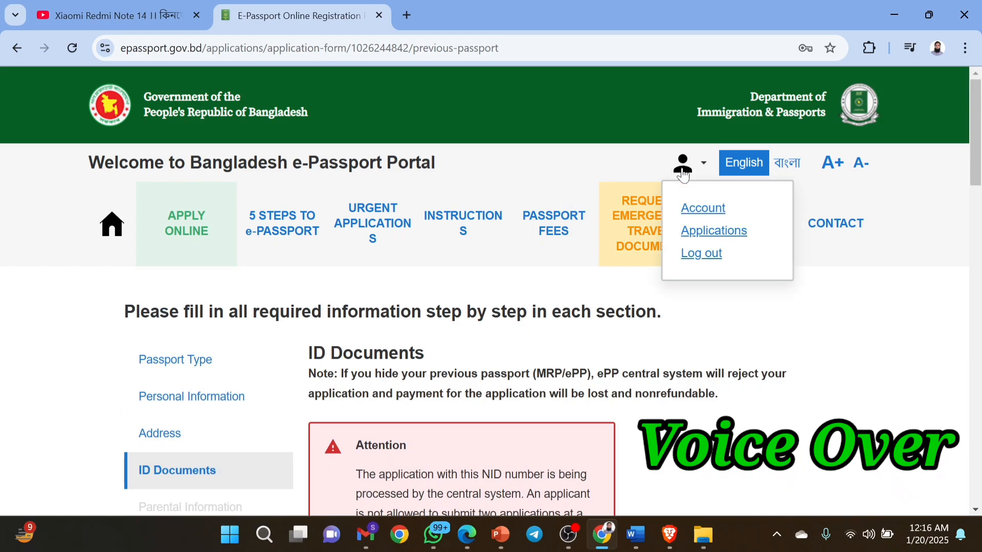
click(685, 230)
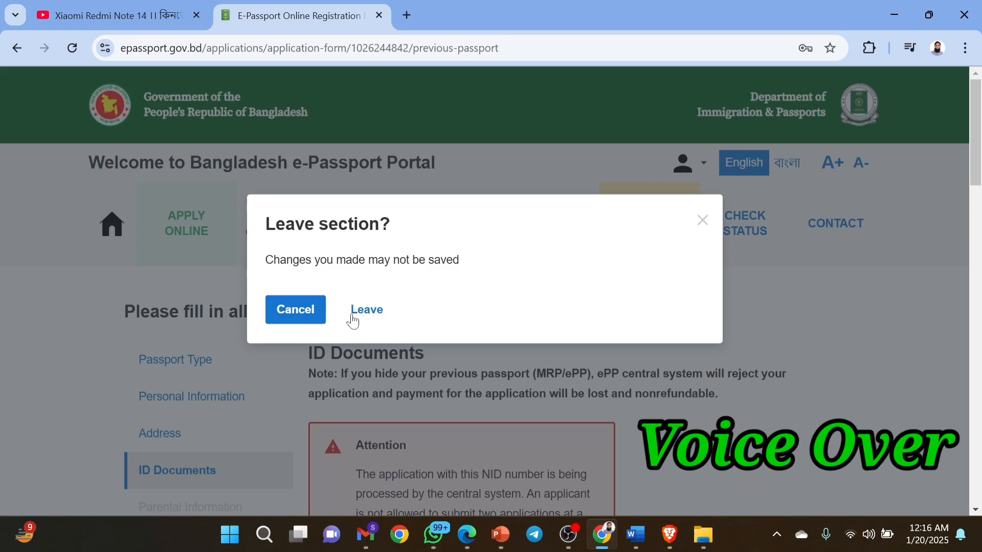
click(373, 320)
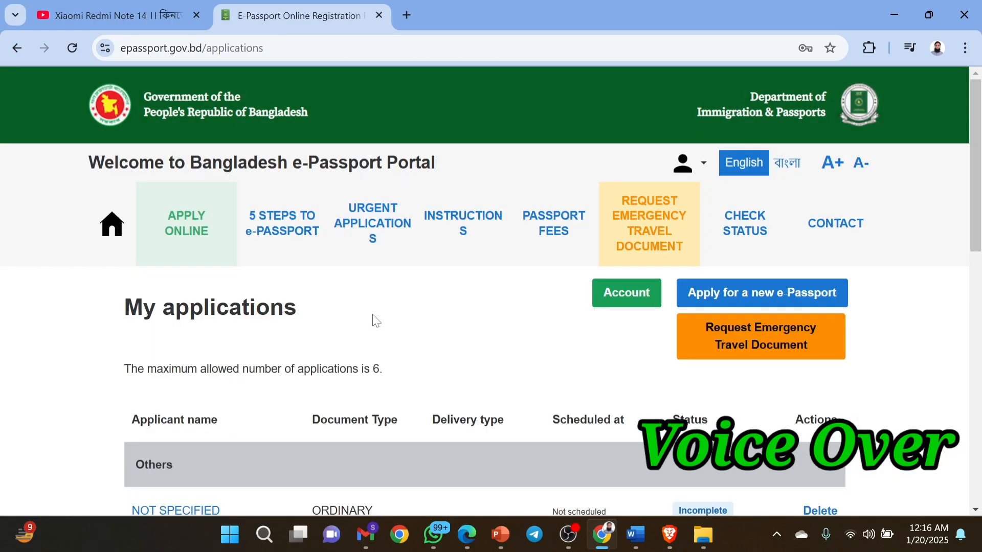
scroll(374, 320, down, 4)
scroll(375, 321, up, 1)
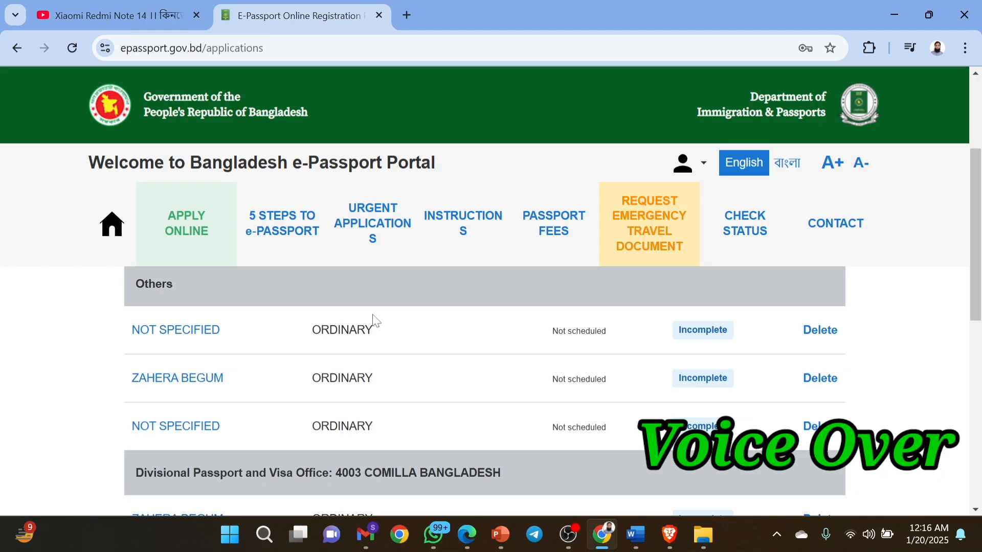
Open the second incomplete ordinary application, then switch to OBS Studio.
click(189, 384)
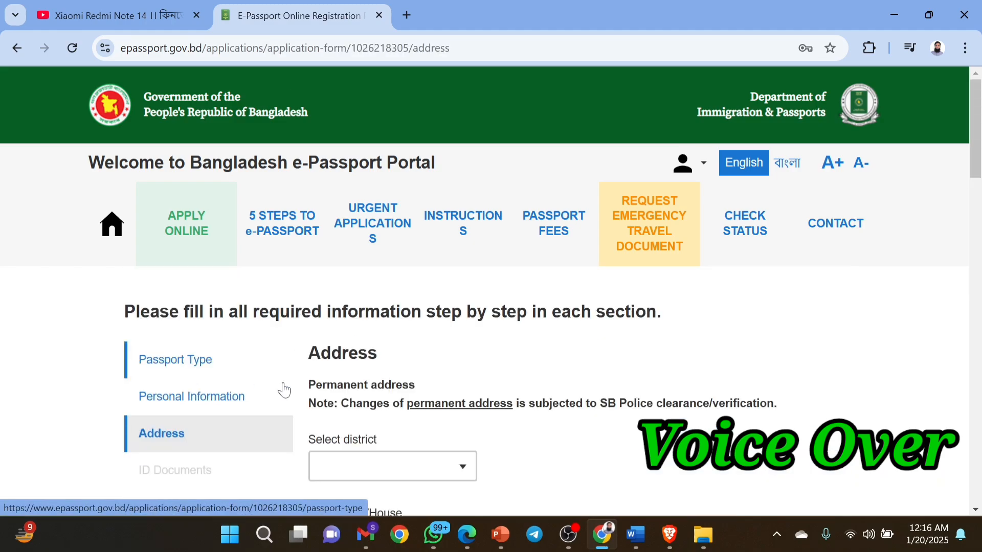
scroll(543, 434, down, 4)
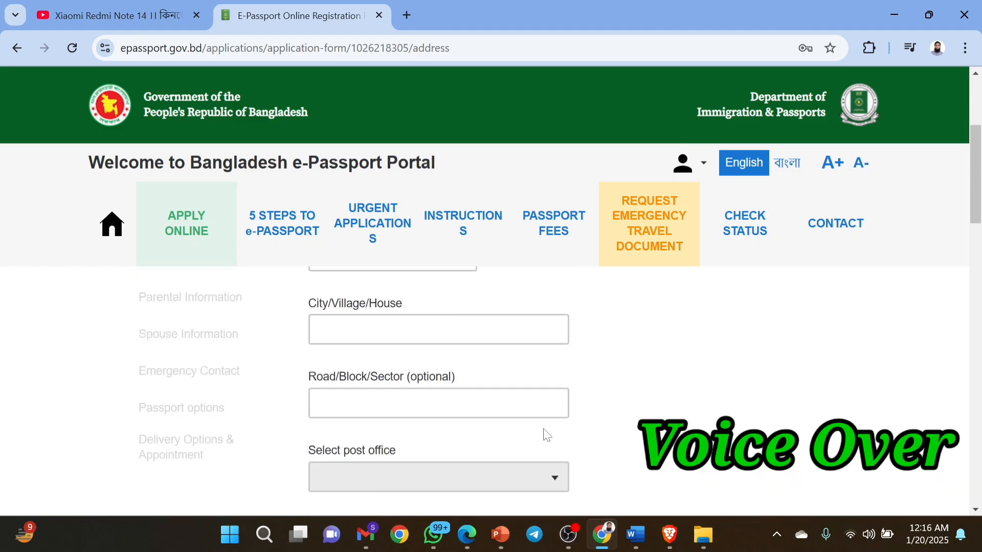
scroll(544, 434, up, 4)
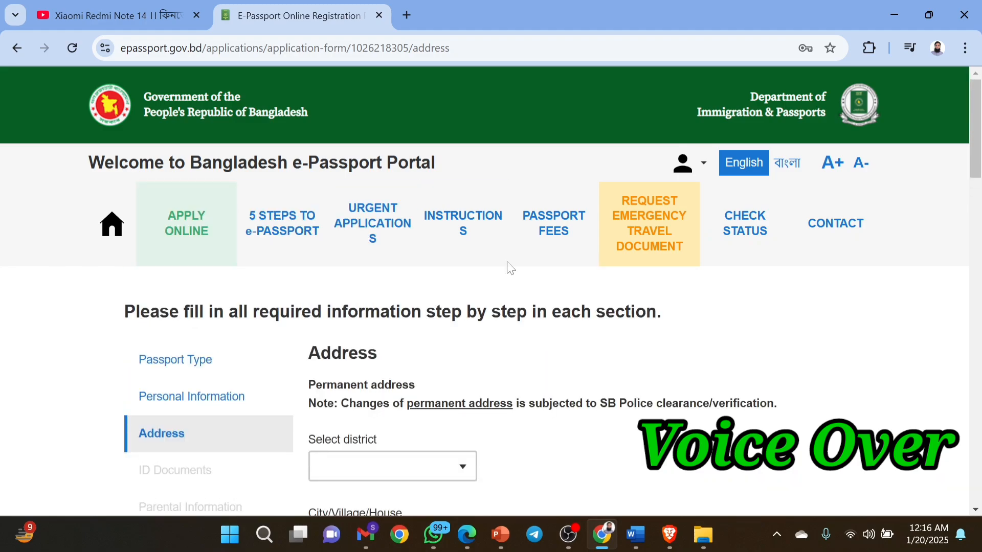
click(667, 179)
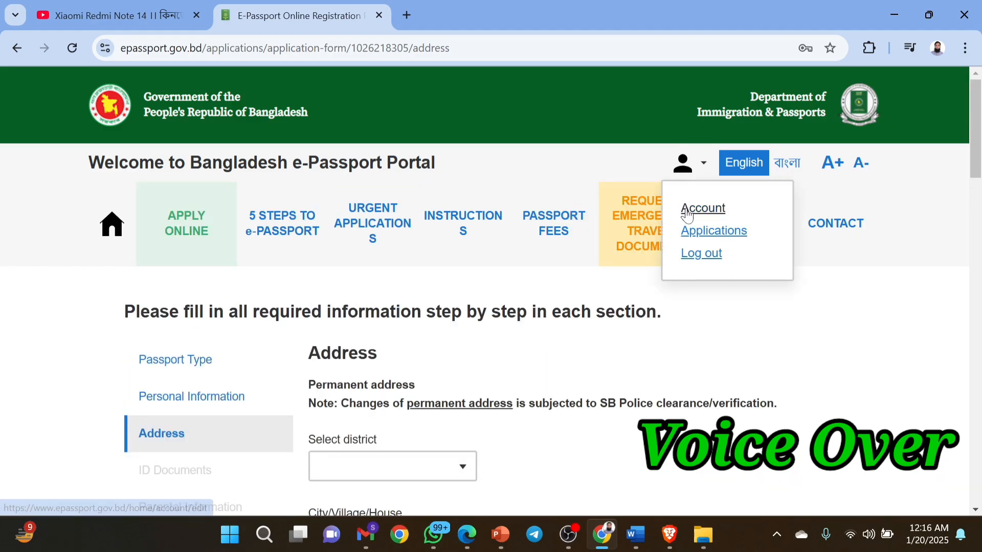
click(569, 535)
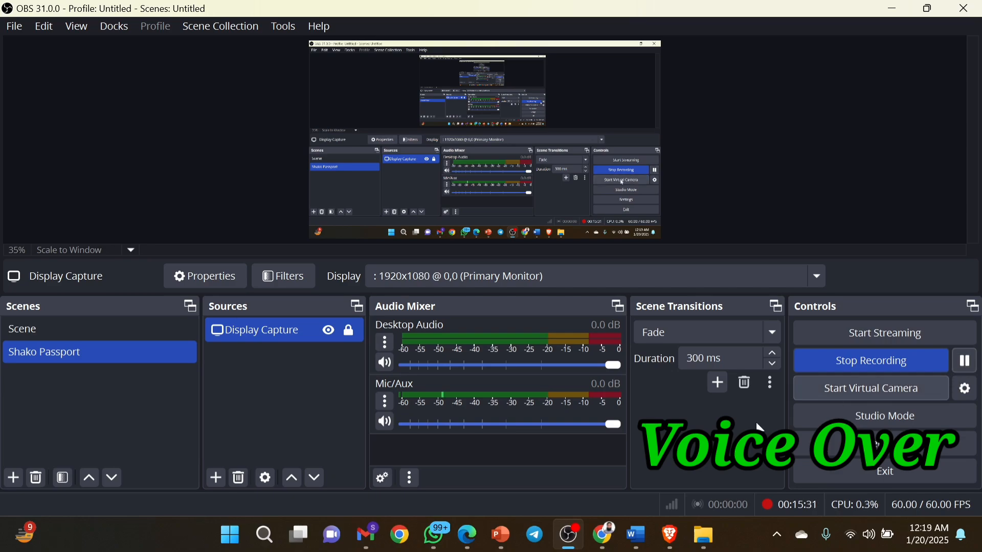
Bring the E-Passport Online Registration Chrome window back to the front.
mouse_move(620, 528)
click(591, 468)
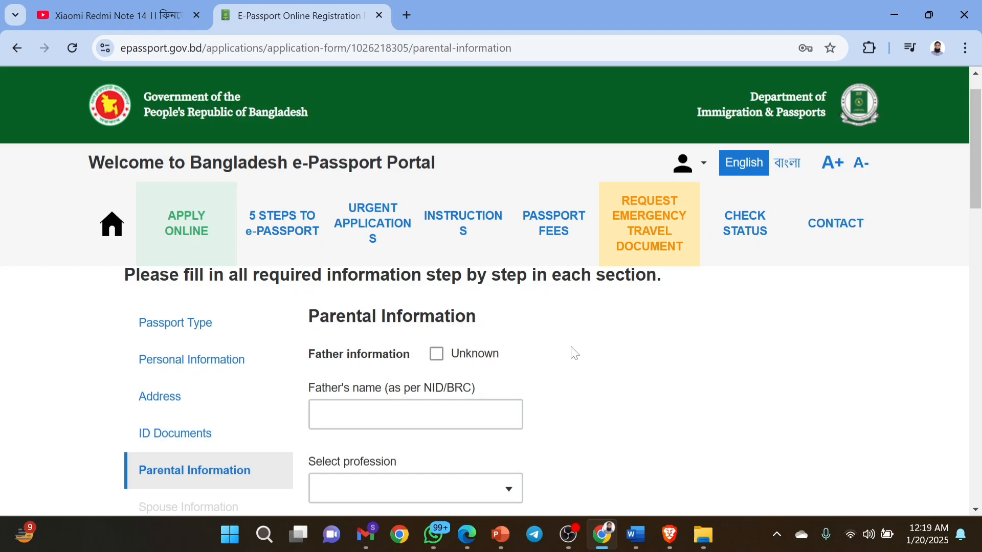
Enter the father's name in the Parental Information step.
scroll(574, 353, down, 2)
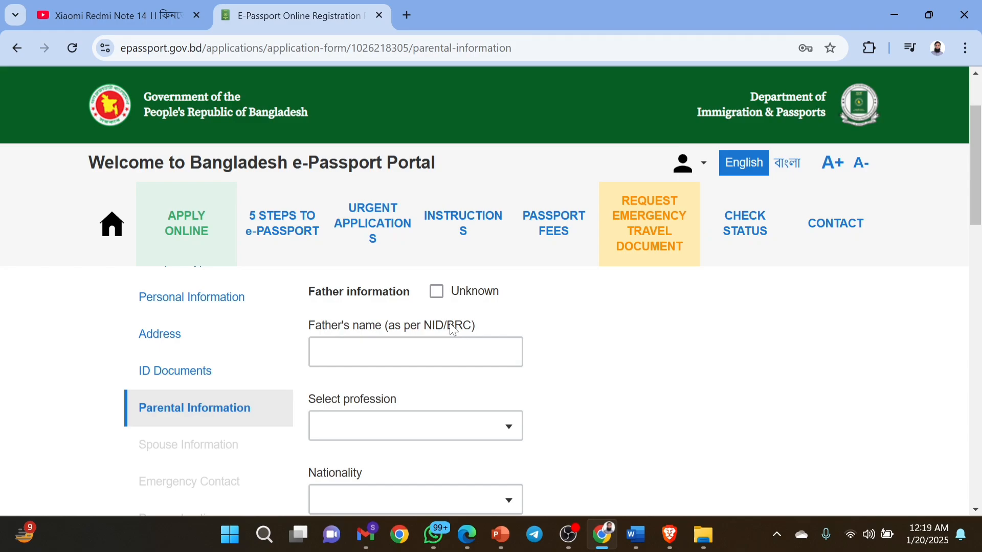
drag(451, 330, 471, 335)
click(598, 345)
key(Tab)
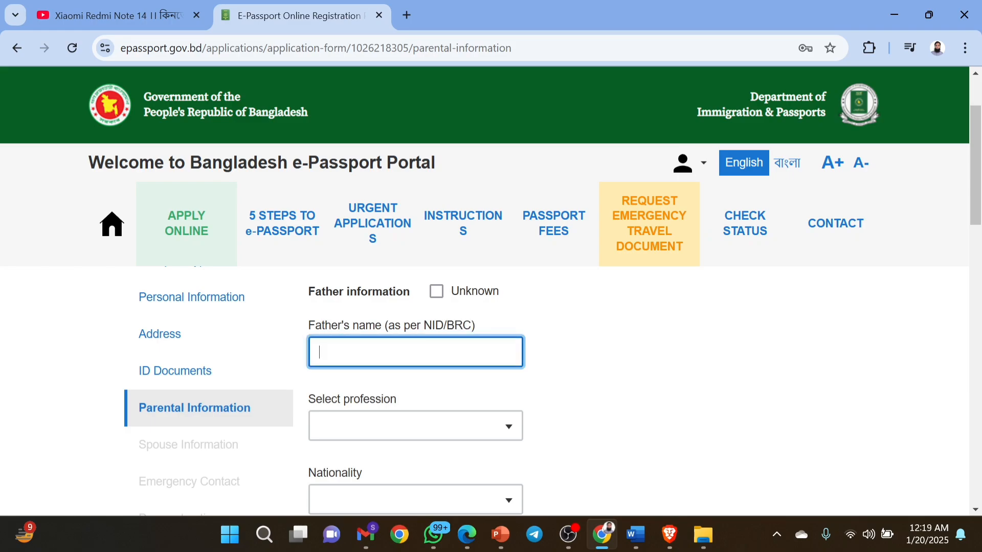
text(Cl...)
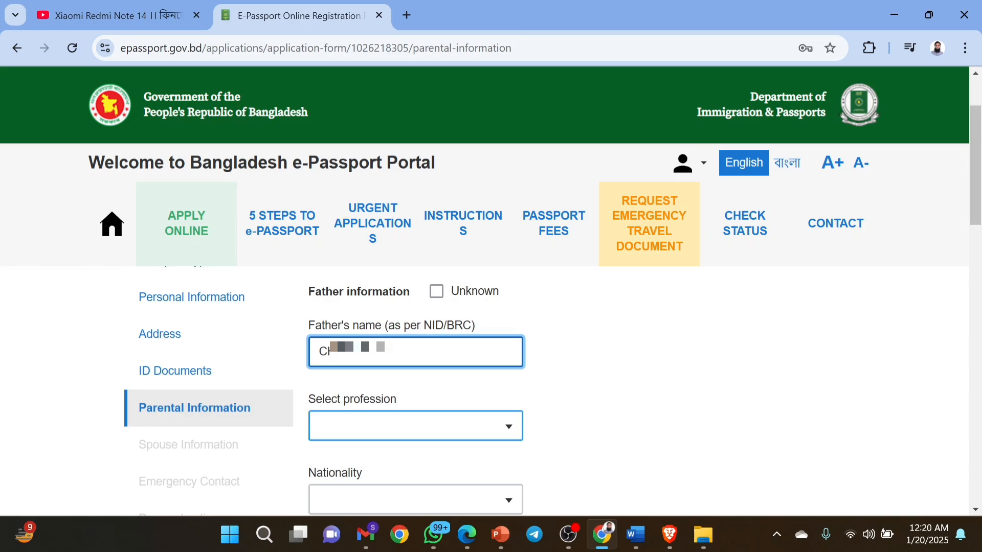
Set the father's profession to FARMER and nationality to BANGLADESHI.
click(409, 426)
text(FAR)
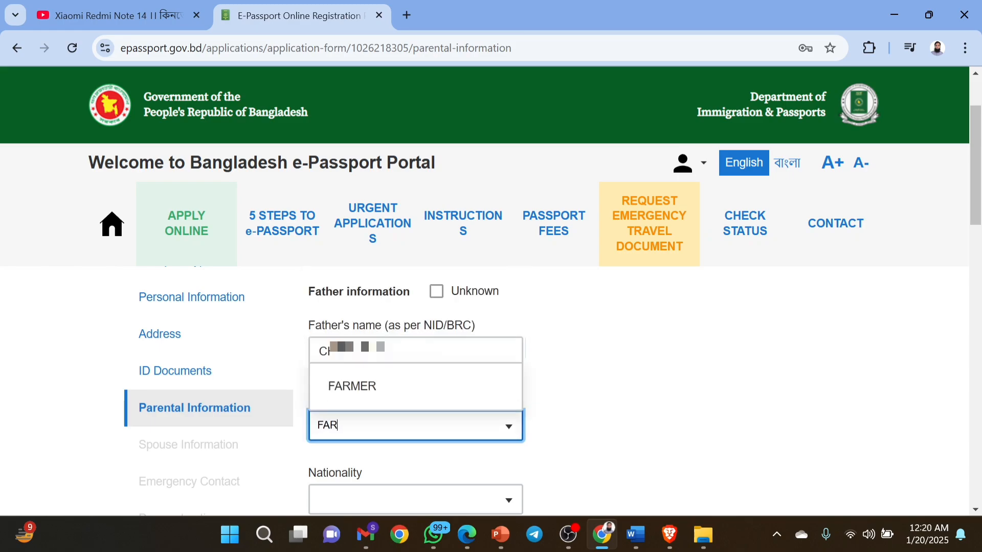
click(385, 388)
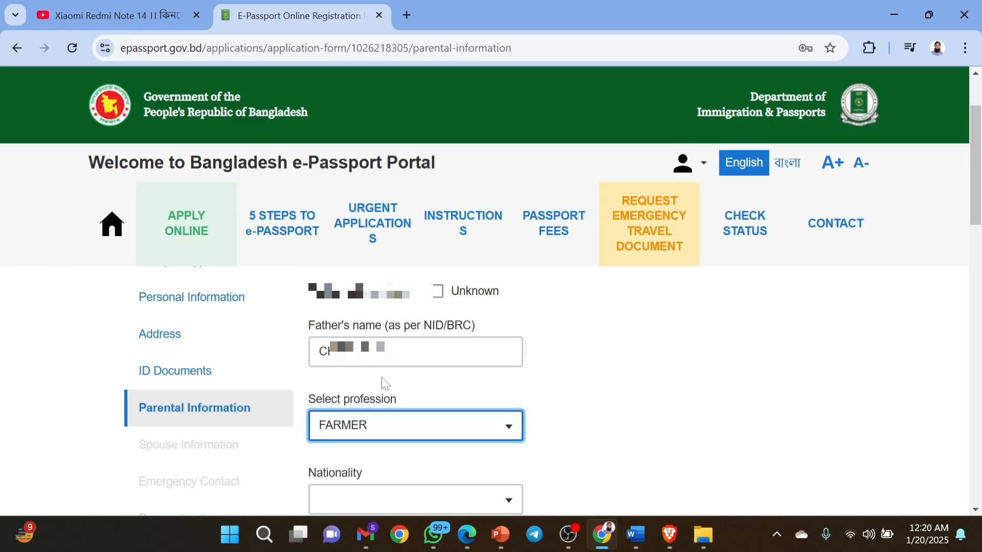
scroll(382, 378, down, 1)
click(380, 435)
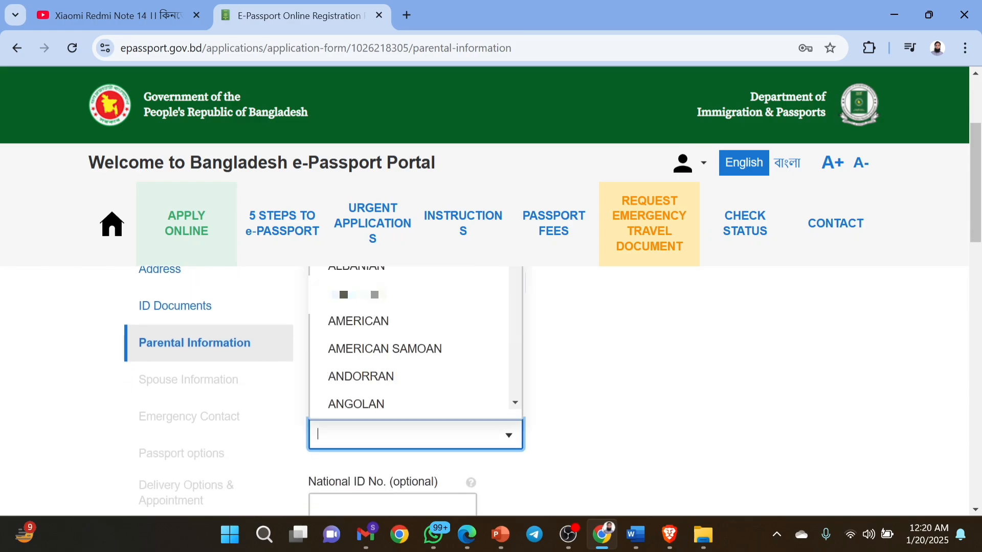
text(BANG)
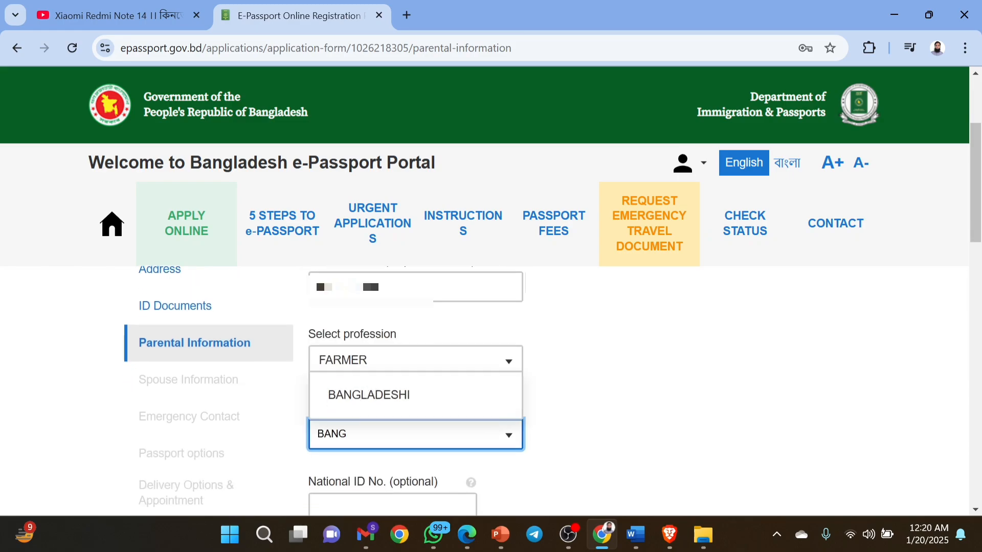
click(372, 397)
scroll(374, 398, down, 1)
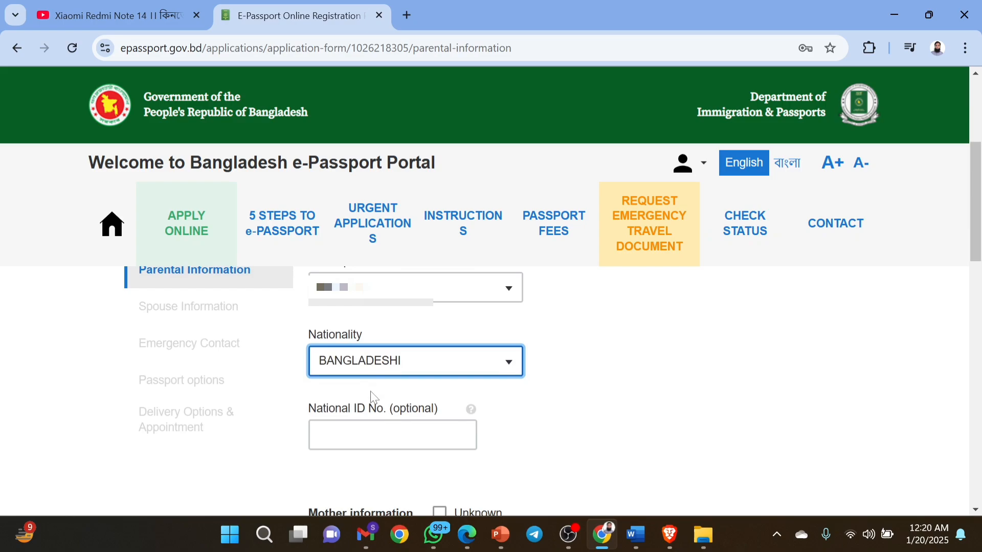
click(368, 430)
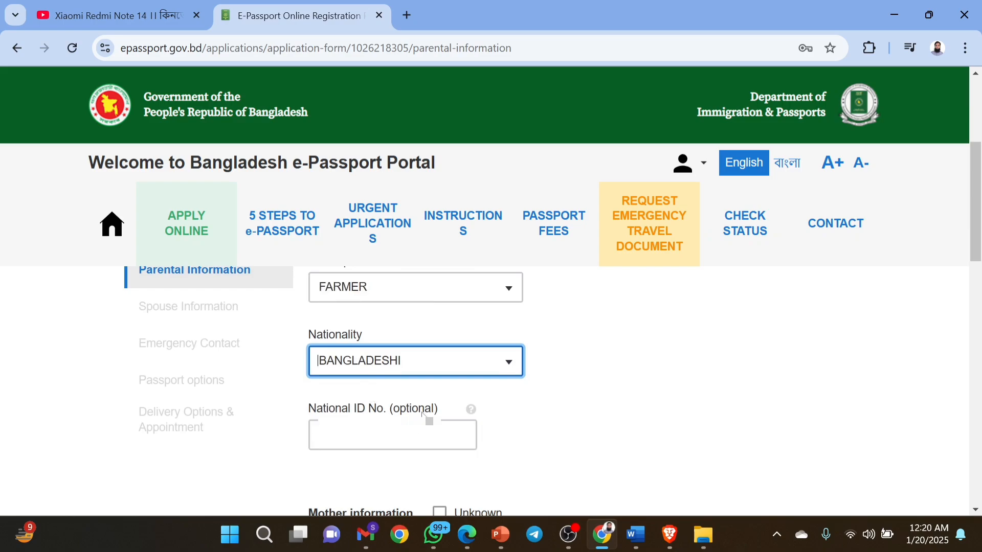
Enter the mother's name in the Parental Information form.
scroll(428, 419, down, 2)
click(423, 432)
text(M)
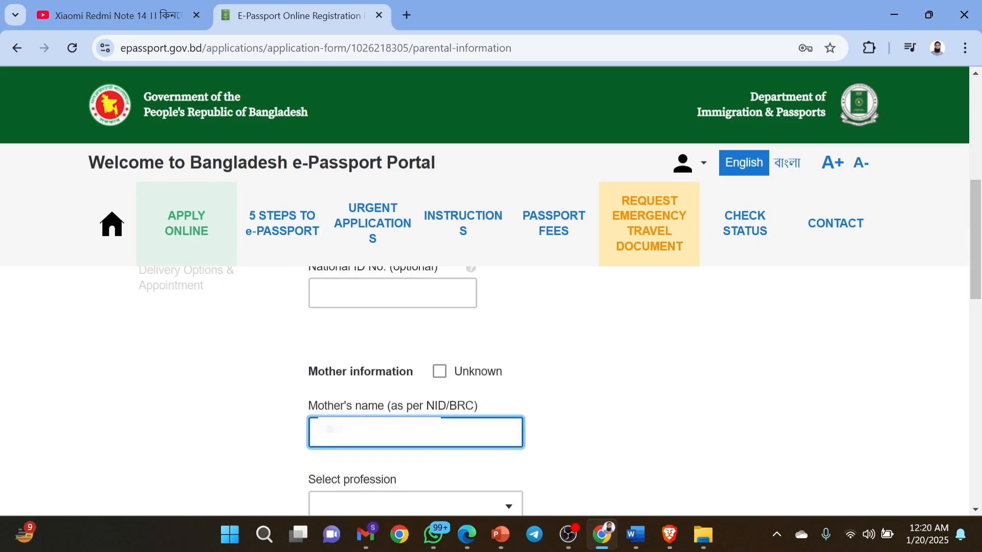
text(a******)
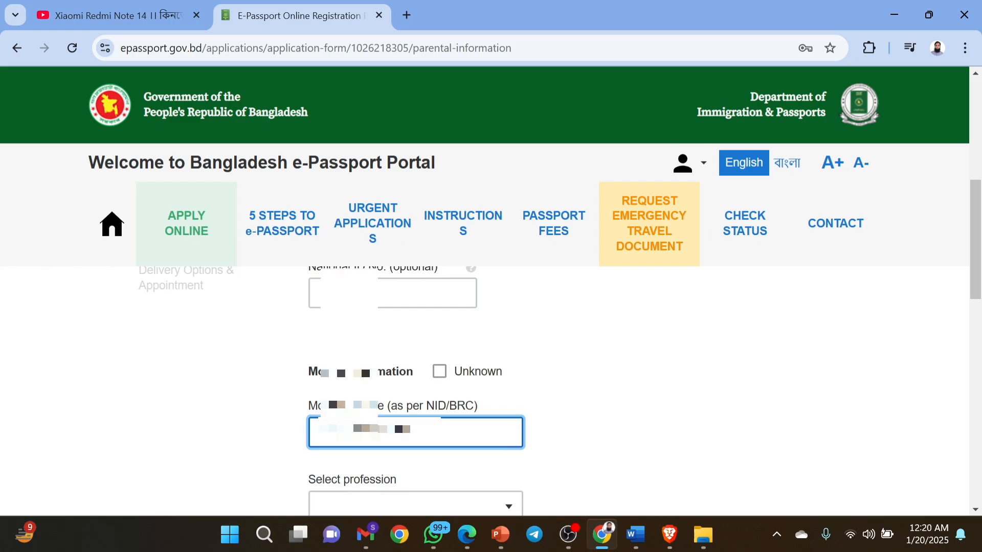
Set the mother's profession to housewife and her nationality to BANGLADESHI.
scroll(416, 432, down, 2)
click(416, 427)
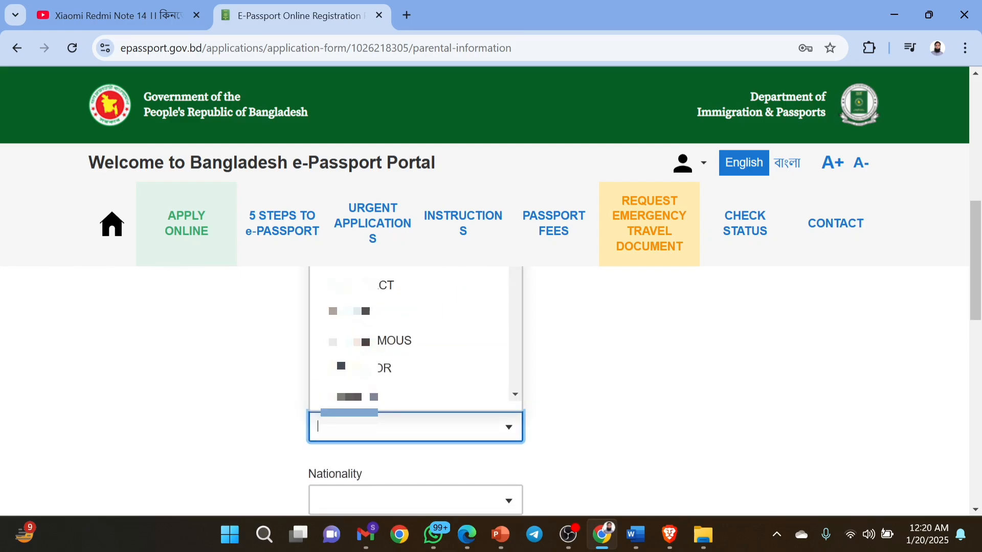
text(HOUS)
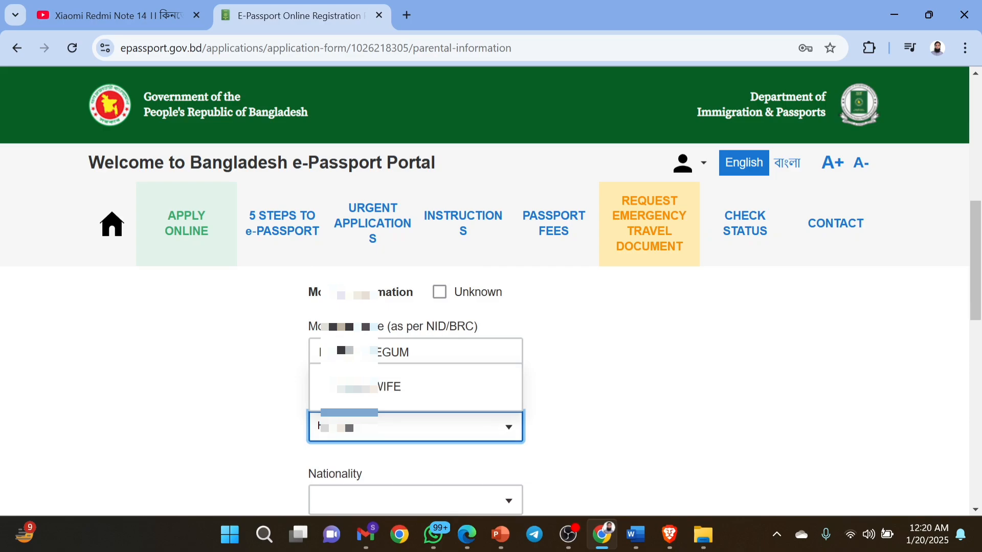
key(Return)
key(Tab)
text(BANG)
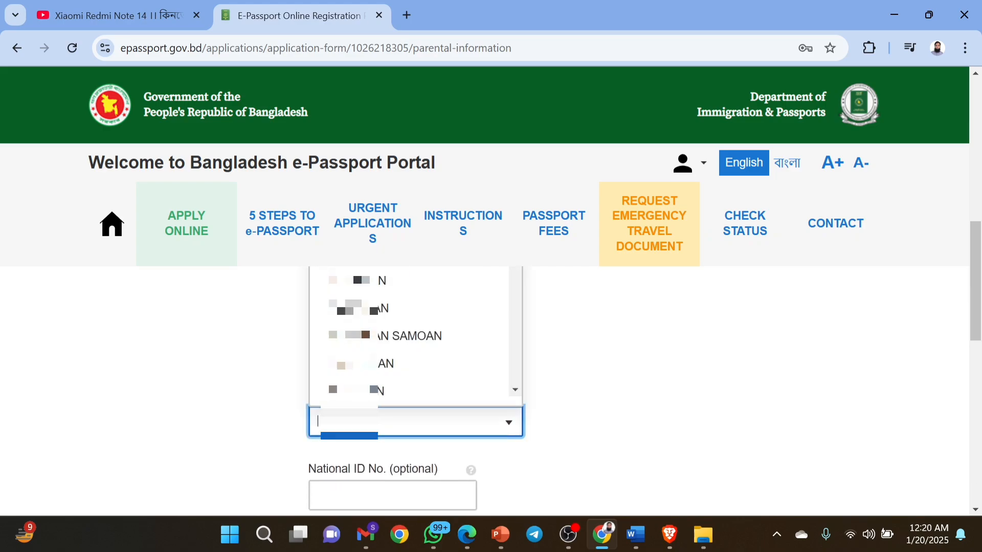
key(Return)
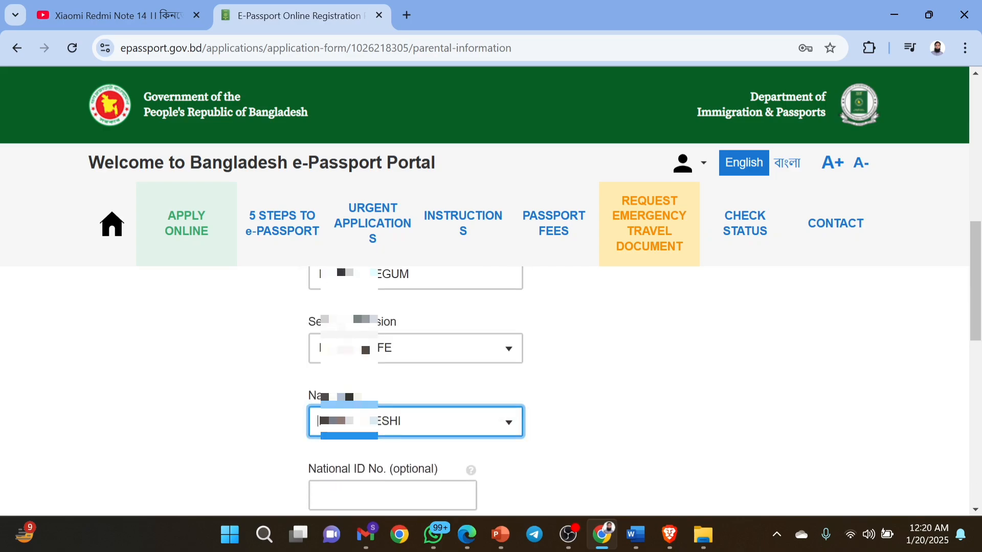
scroll(414, 426, down, 2)
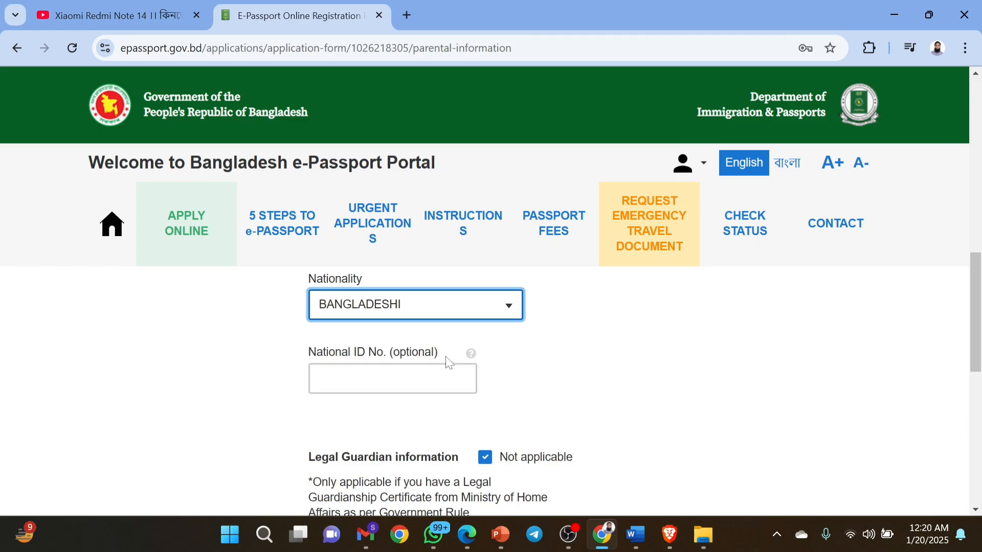
scroll(557, 391, down, 1)
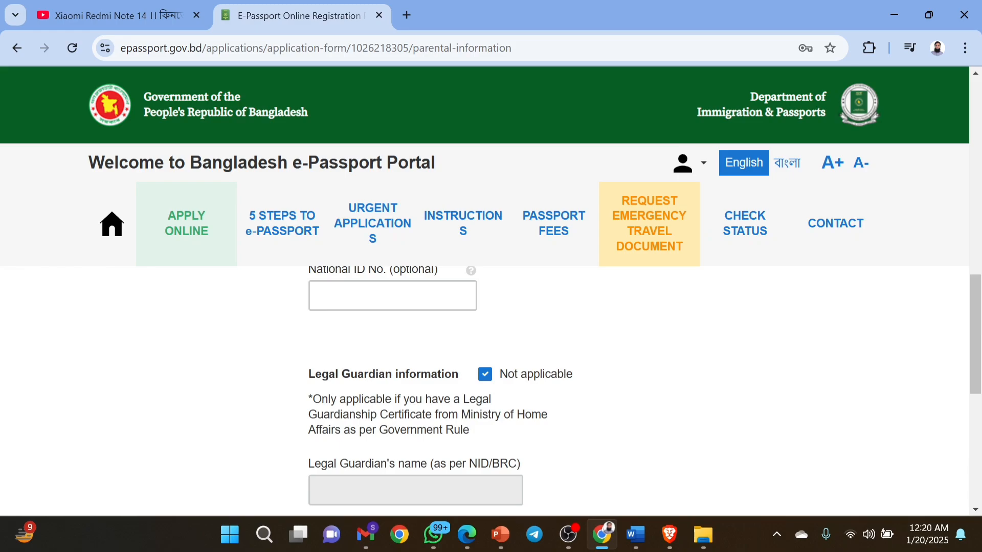
Save the Parental Information form and continue to the Spouse Information step.
scroll(530, 430, down, 3)
scroll(529, 429, up, 8)
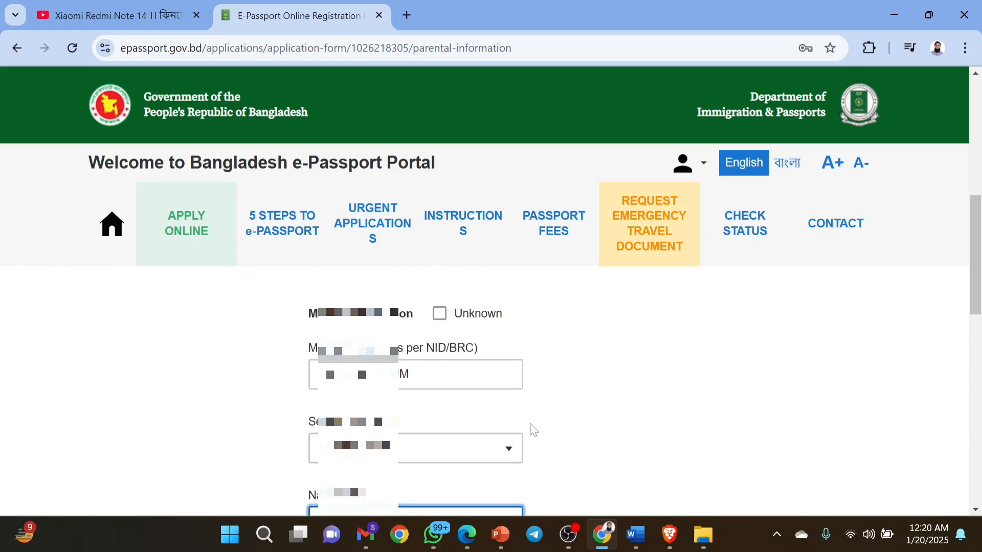
scroll(532, 430, down, 4)
scroll(532, 430, up, 10)
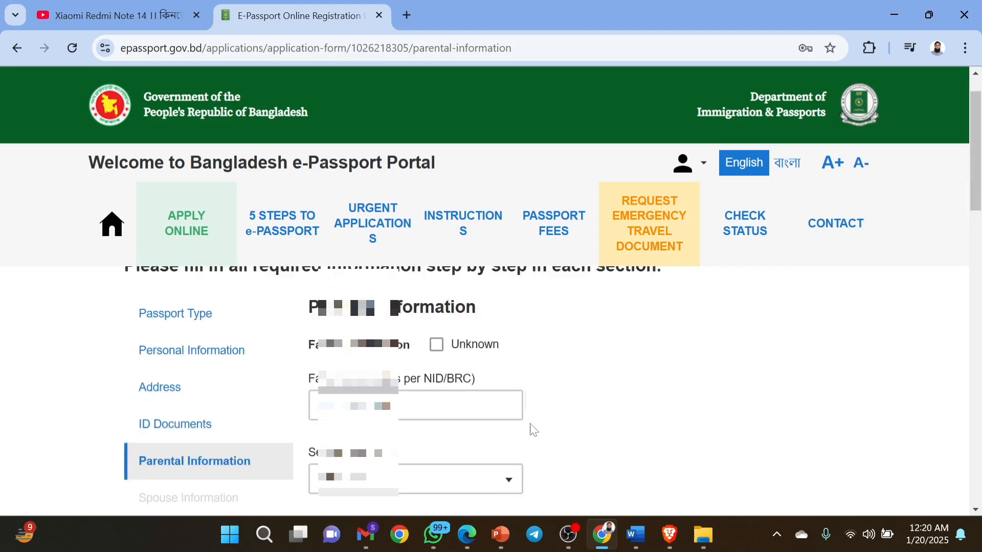
scroll(533, 430, down, 1)
scroll(533, 430, down, 1)
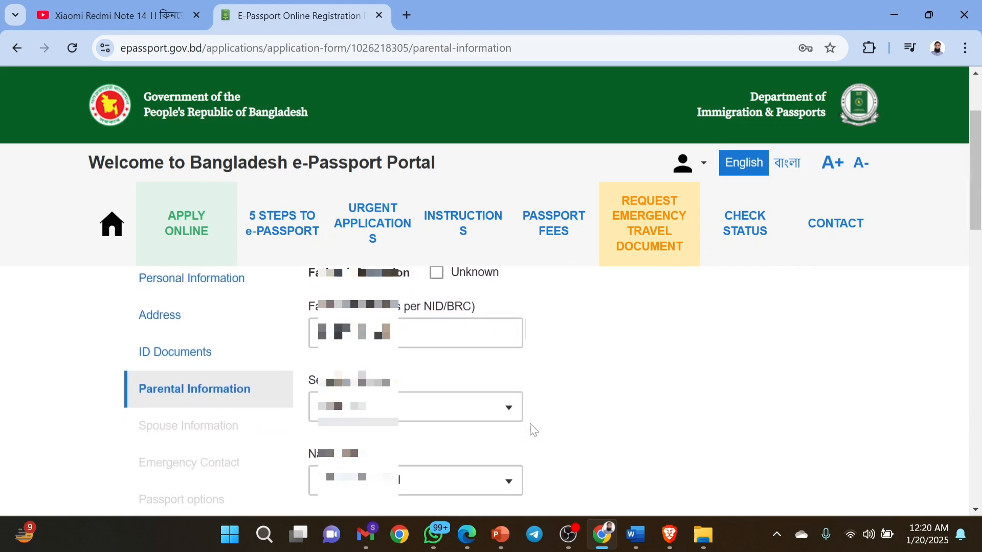
scroll(534, 430, down, 3)
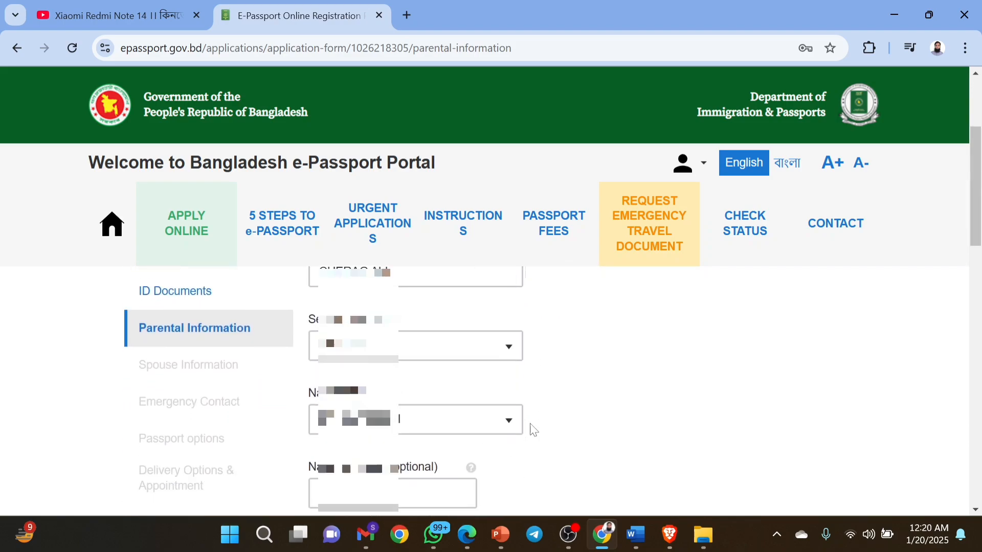
scroll(533, 430, down, 2)
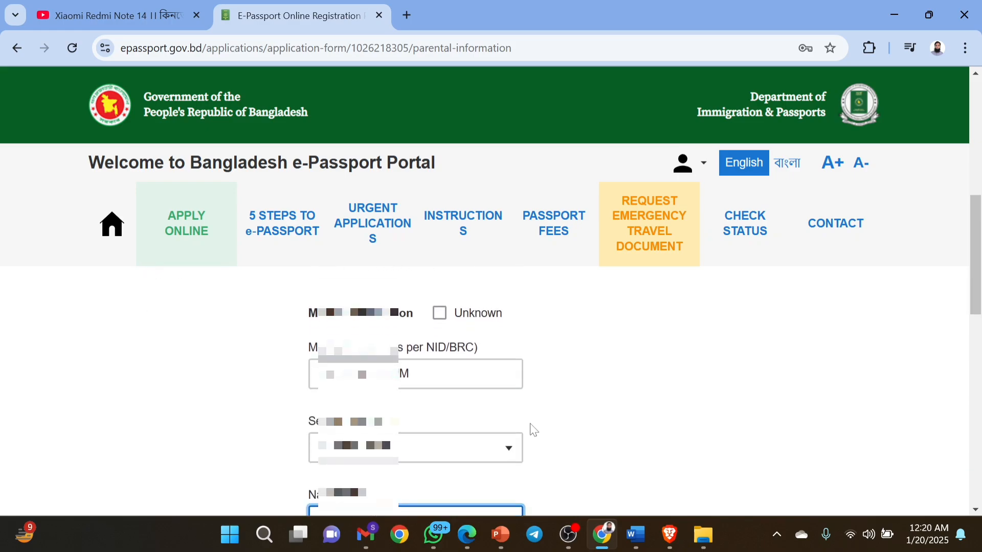
scroll(533, 430, down, 3)
scroll(533, 430, down, 10)
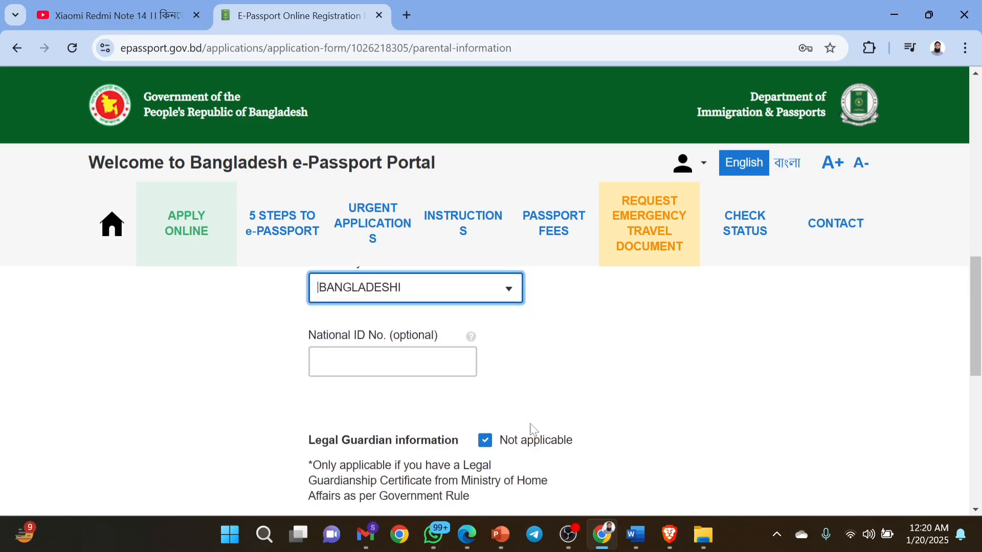
scroll(533, 430, down, 1)
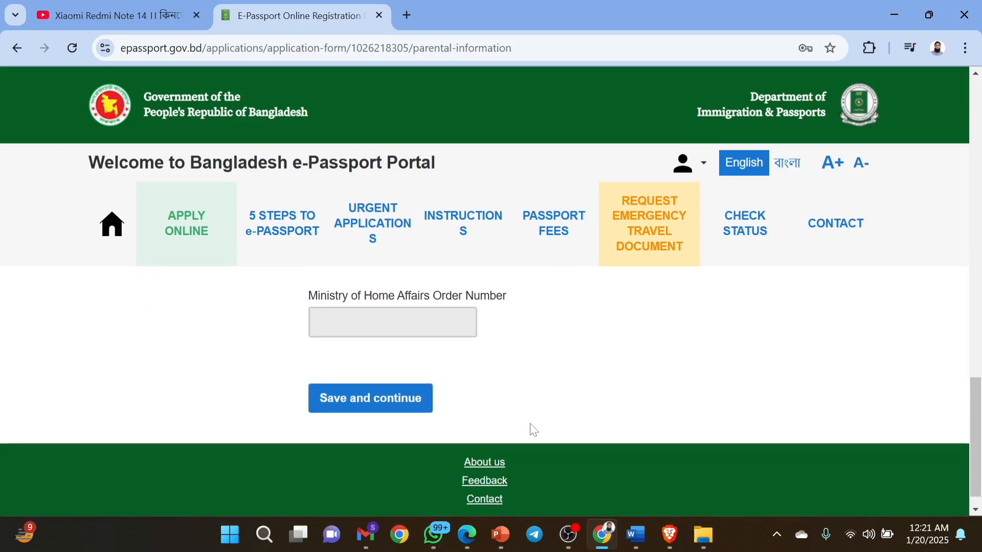
click(396, 398)
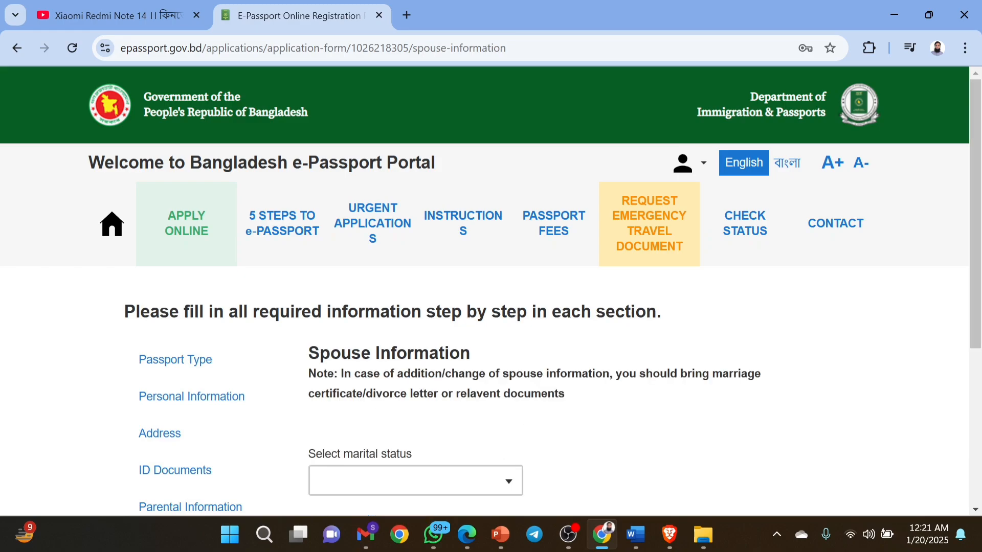
Set the marital status to MARRIED.
scroll(393, 390, down, 1)
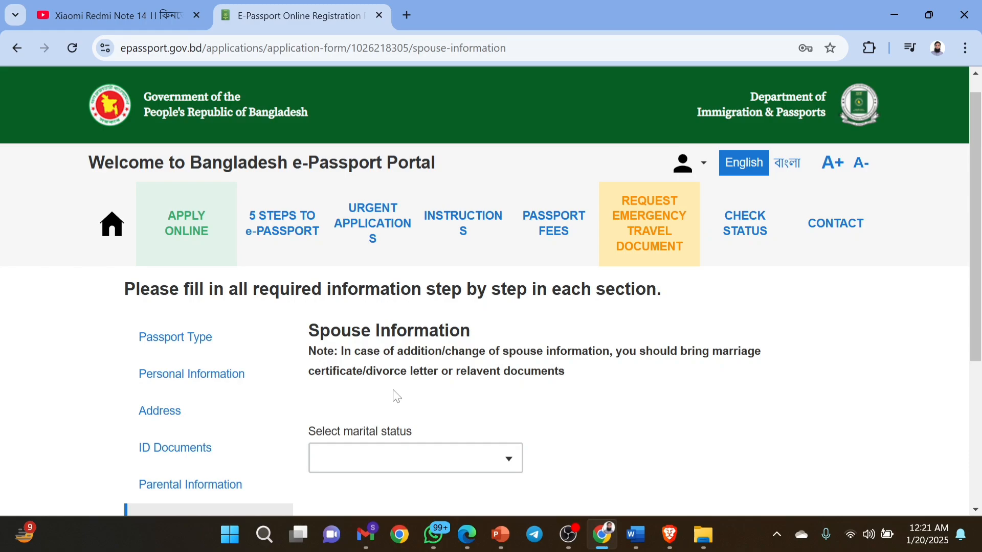
scroll(397, 397, down, 2)
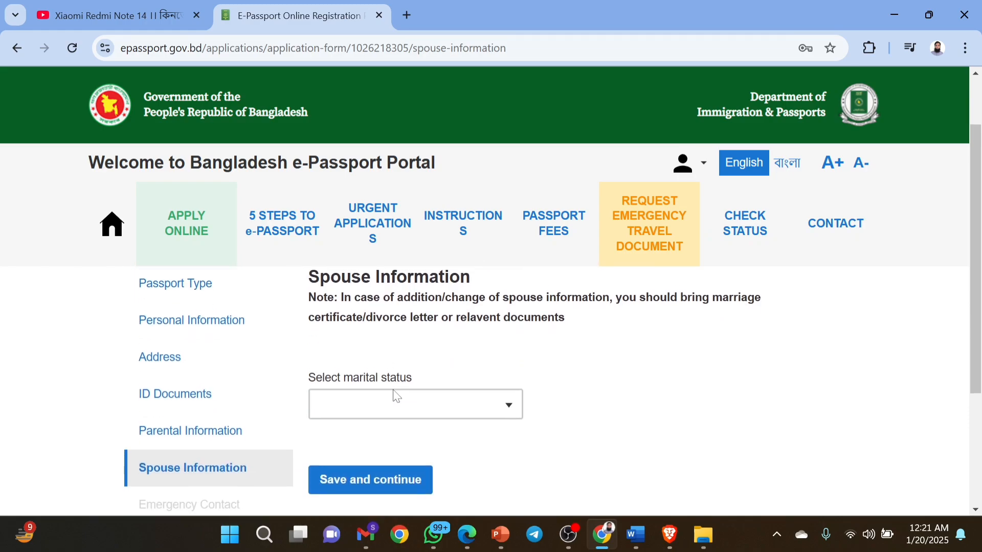
click(509, 406)
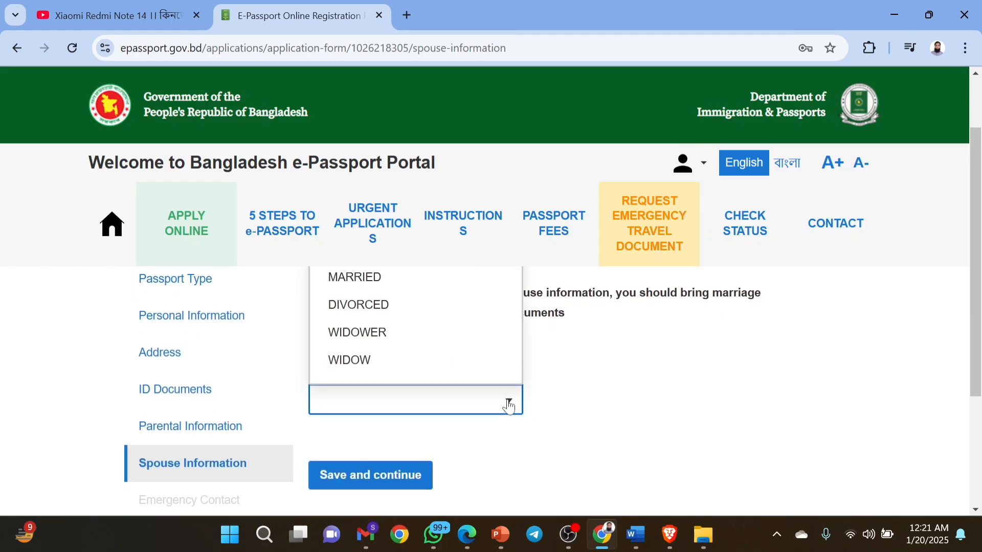
click(401, 278)
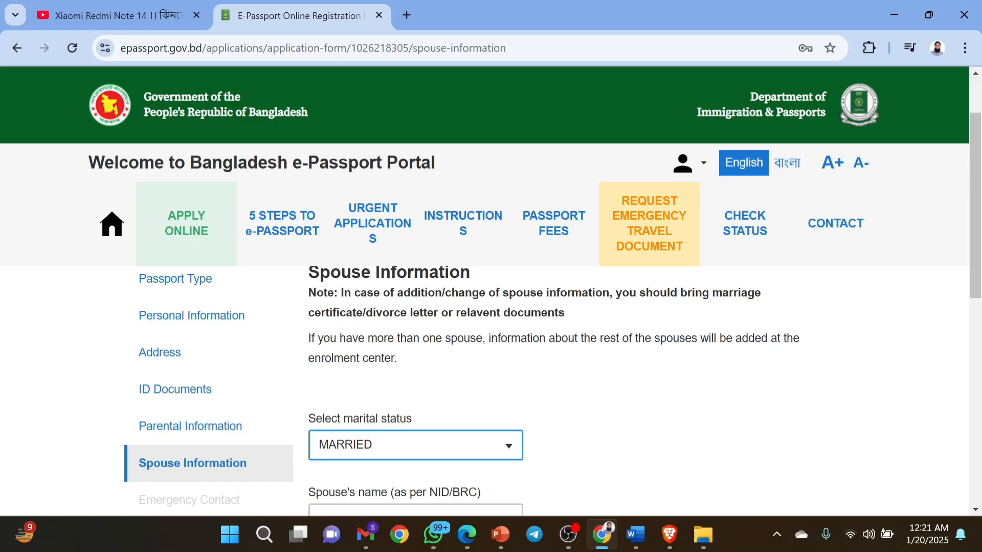
Enter the spouse's name as per NID/BRC.
scroll(583, 412, down, 2)
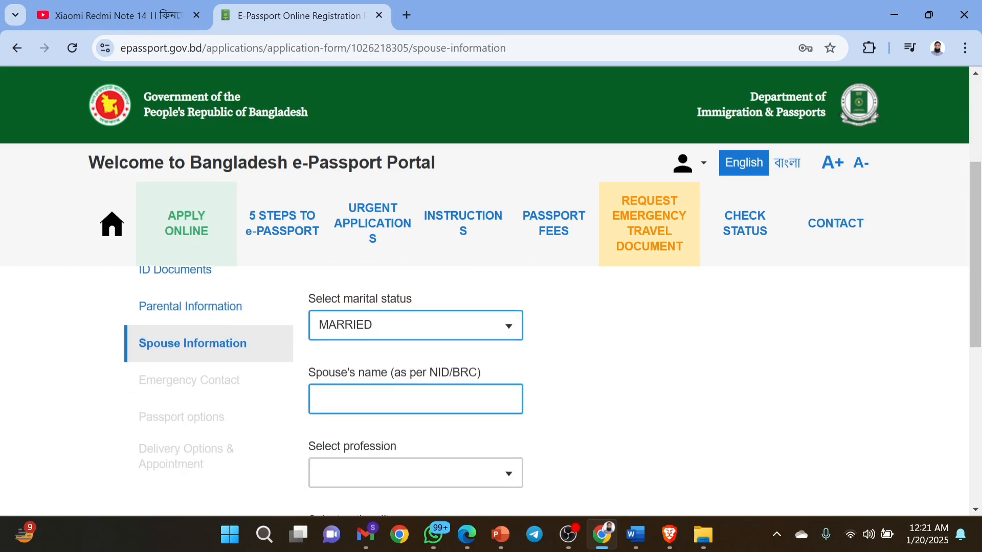
click(416, 400)
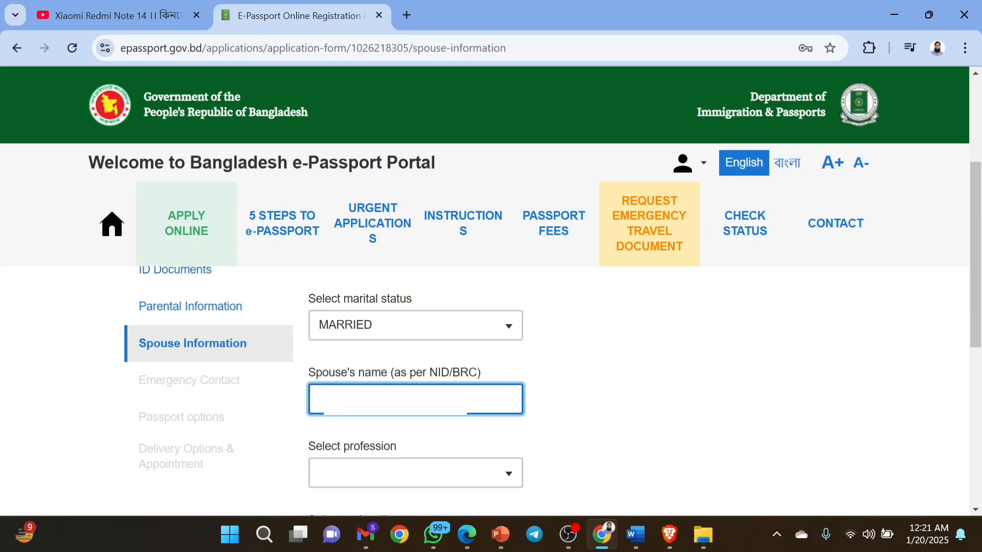
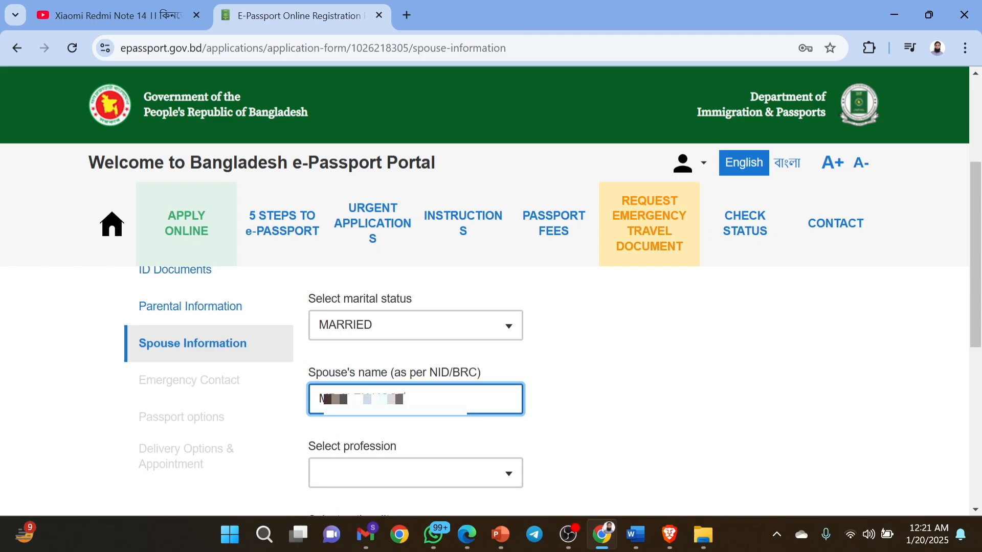
Set the spouse's profession to FARMER and nationality to BANGLADESHI.
scroll(491, 389, down, 1)
scroll(491, 389, down, 1)
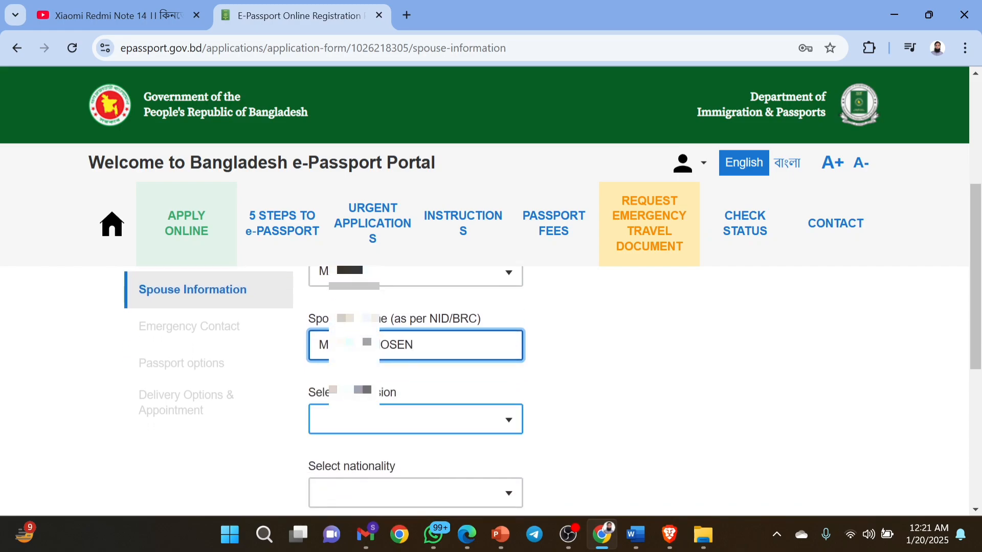
click(416, 419)
text(HOUXE)
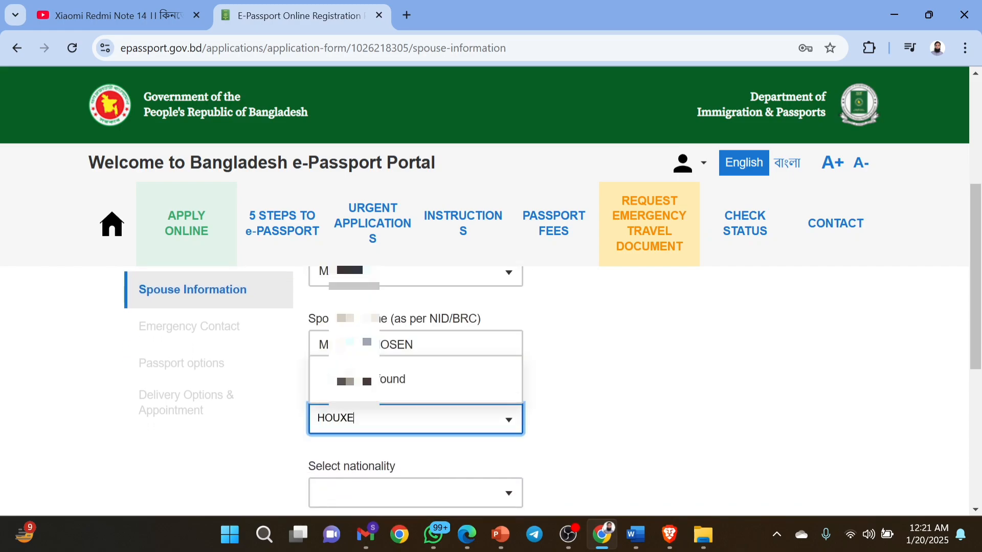
key(BackSpace)
key(BackSpace)
key(BackSpace)
key(BackSpace)
key(BackSpace)
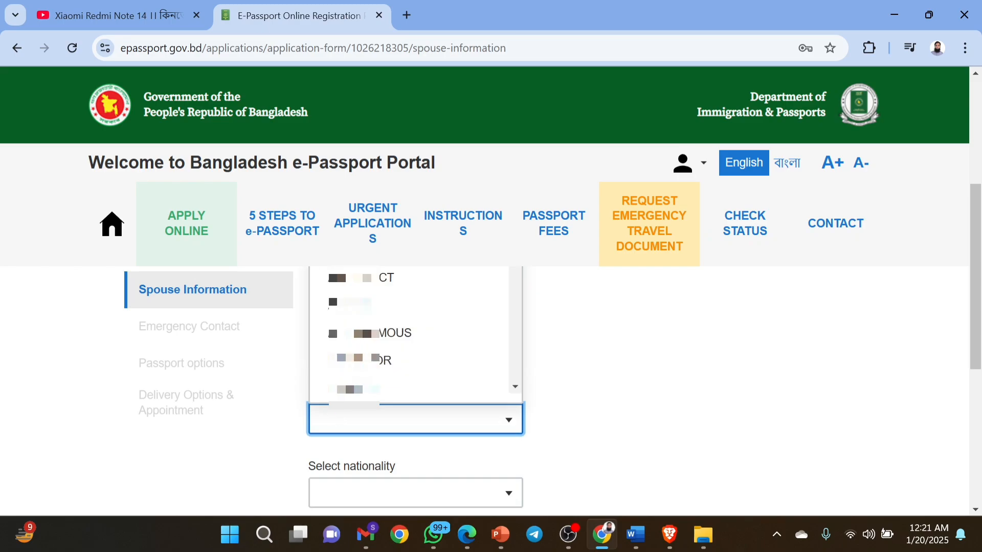
text(FAR)
key(Return)
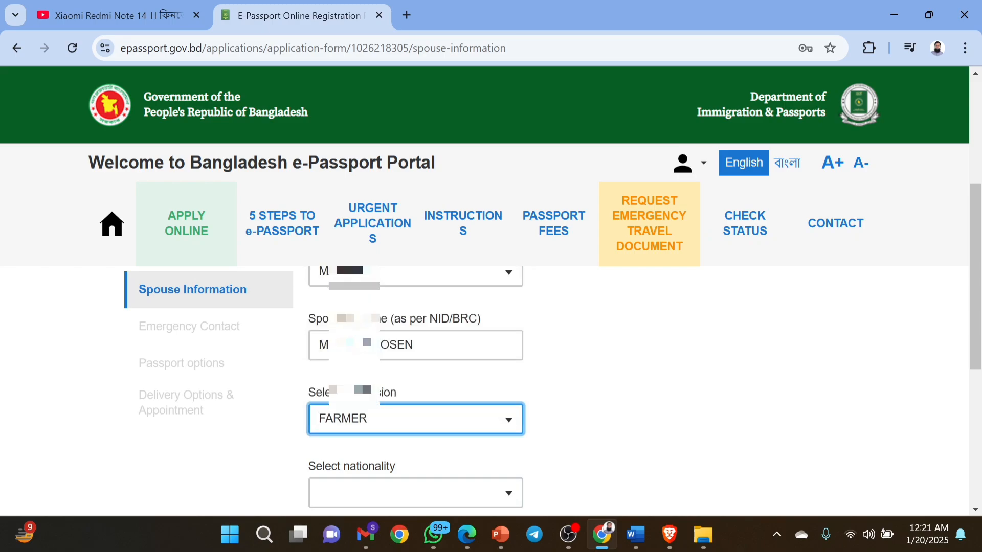
key(Tab)
text(BAN)
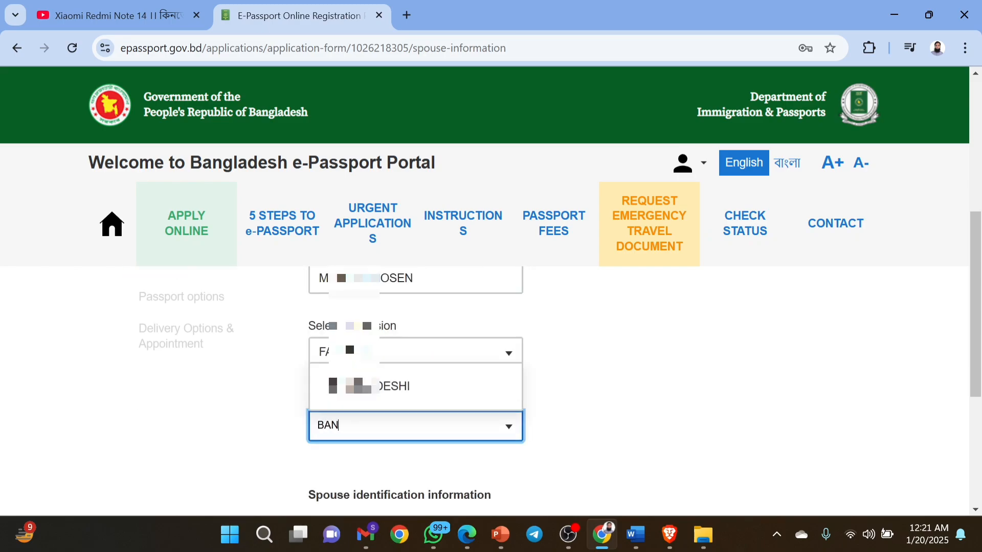
text(GLADESH)
key(Return)
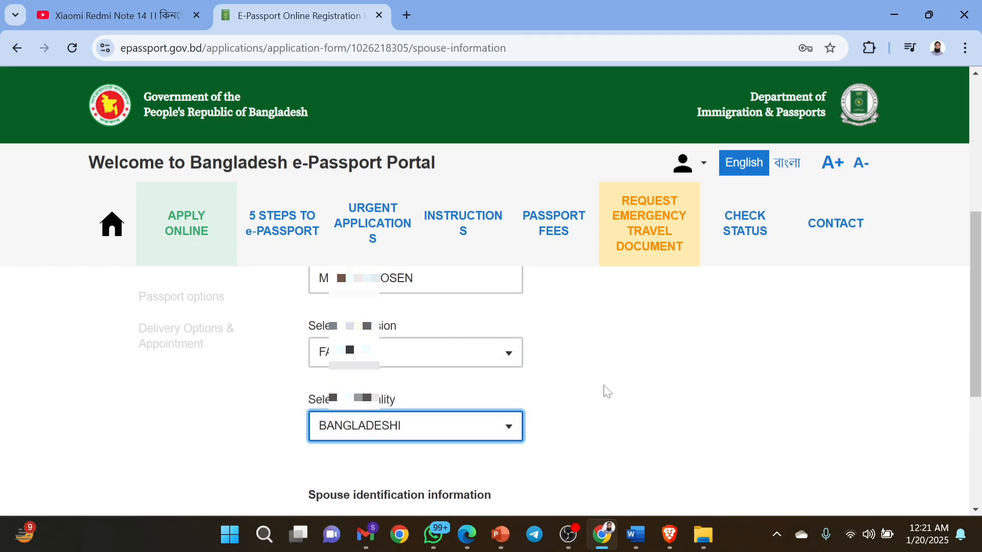
Save the Spouse Information and continue to the Emergency Contact step.
scroll(607, 391, up, 1)
scroll(607, 391, down, 2)
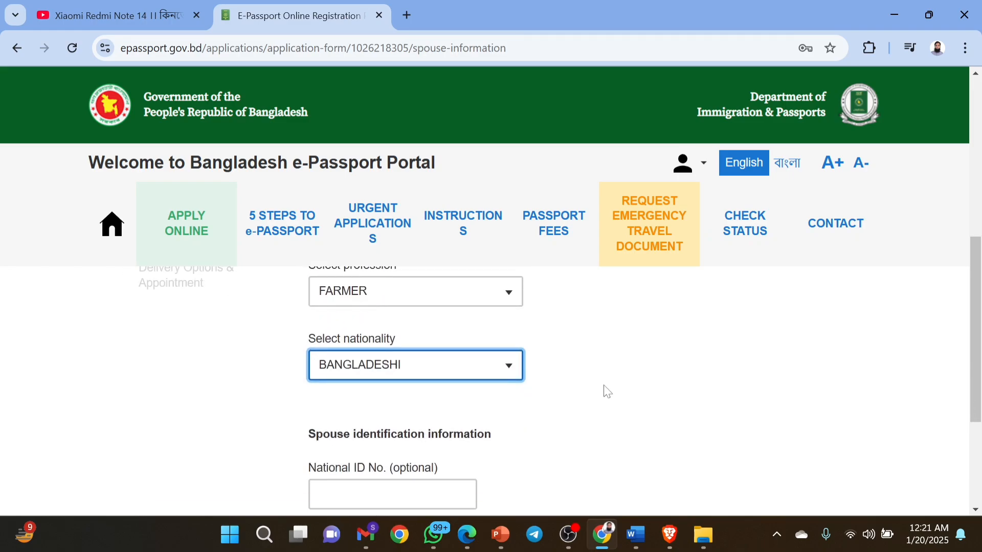
scroll(607, 391, down, 2)
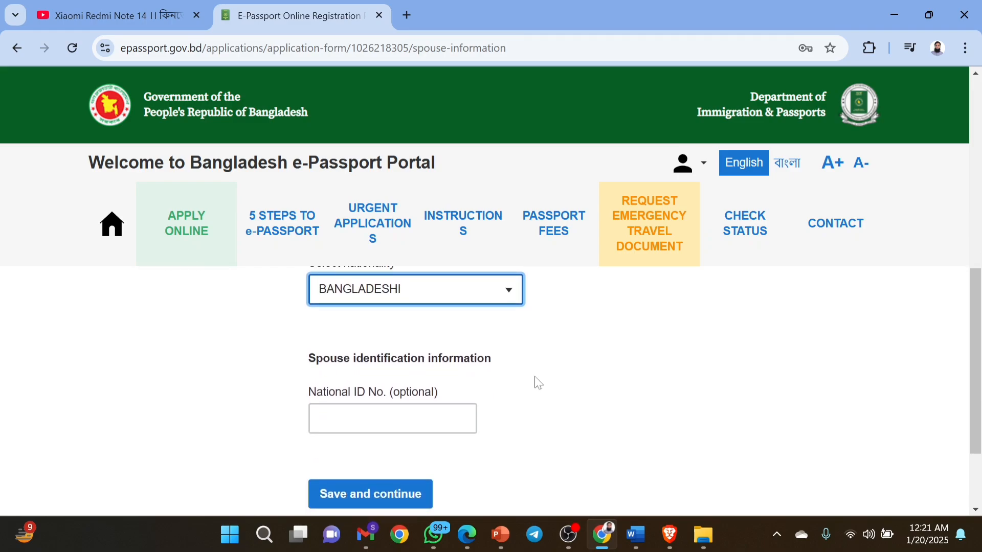
scroll(537, 383, down, 3)
scroll(537, 383, up, 8)
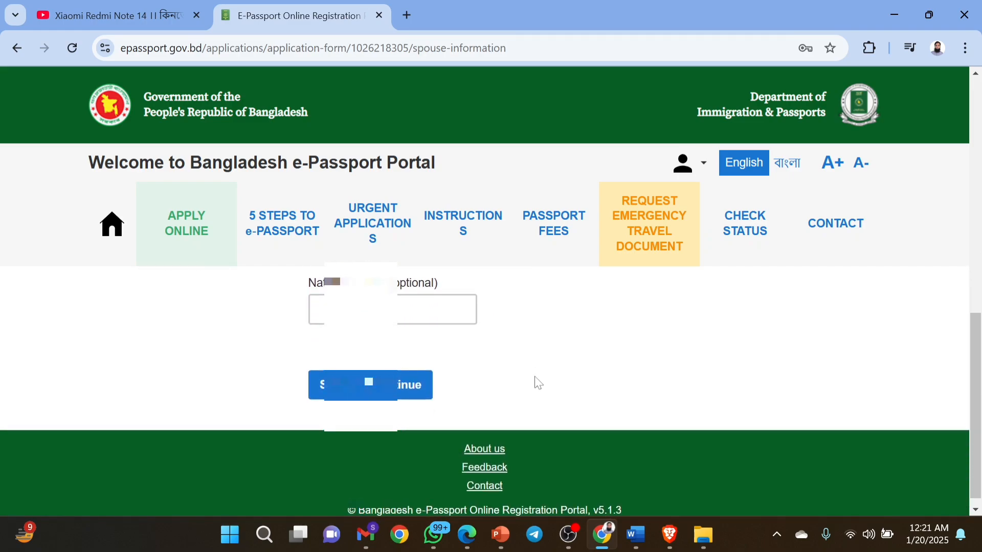
scroll(537, 383, down, 5)
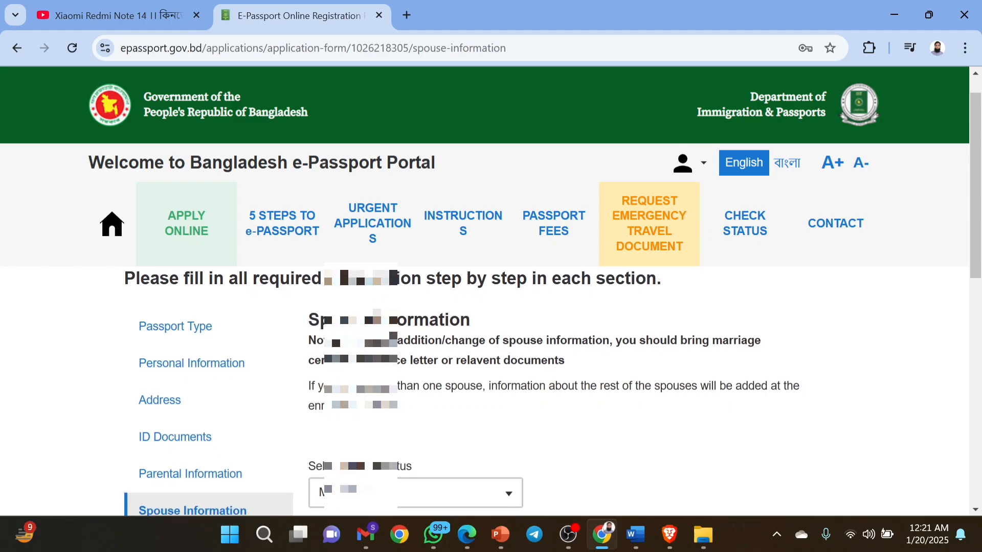
scroll(538, 383, down, 1)
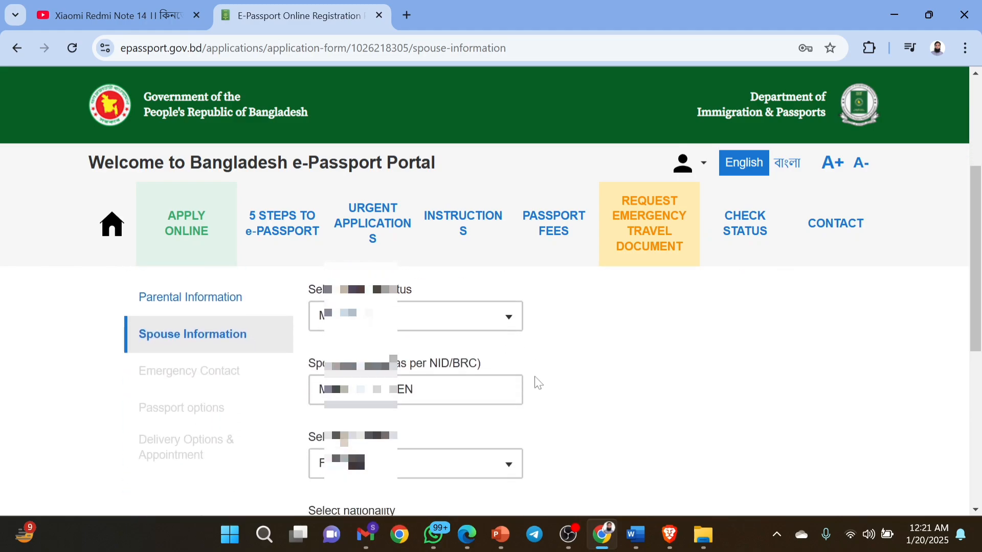
scroll(538, 383, down, 2)
scroll(538, 384, up, 2)
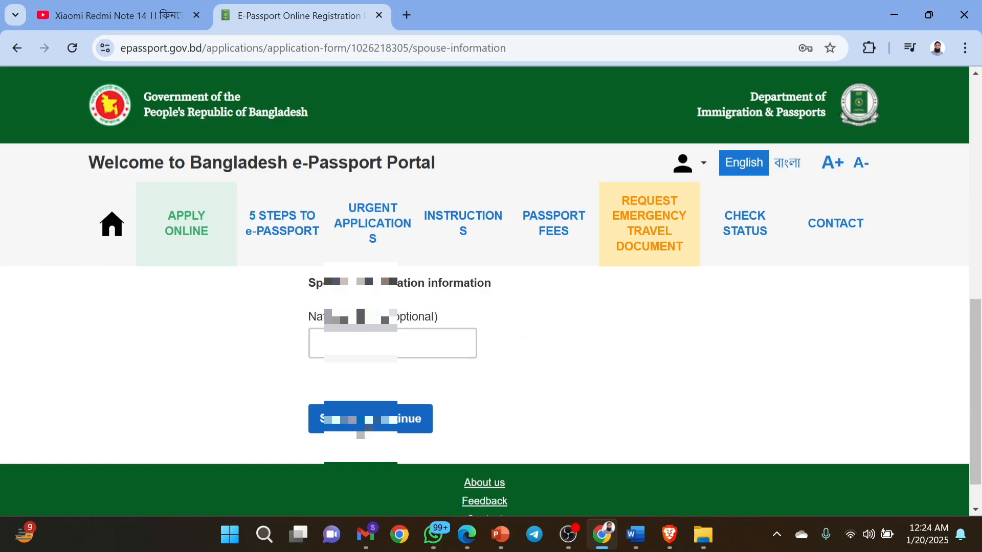
click(364, 427)
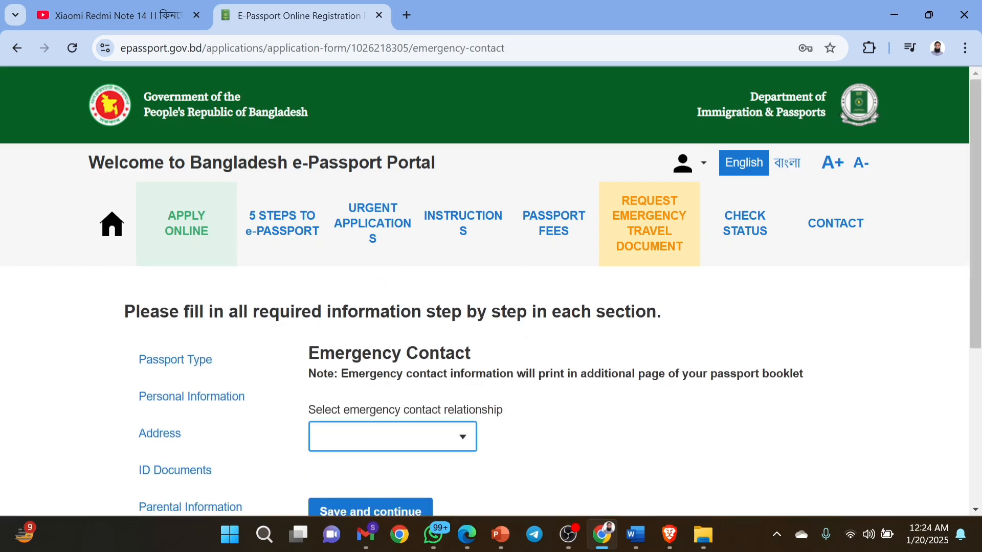
Set the emergency contact relationship to SON.
click(461, 446)
text(SON)
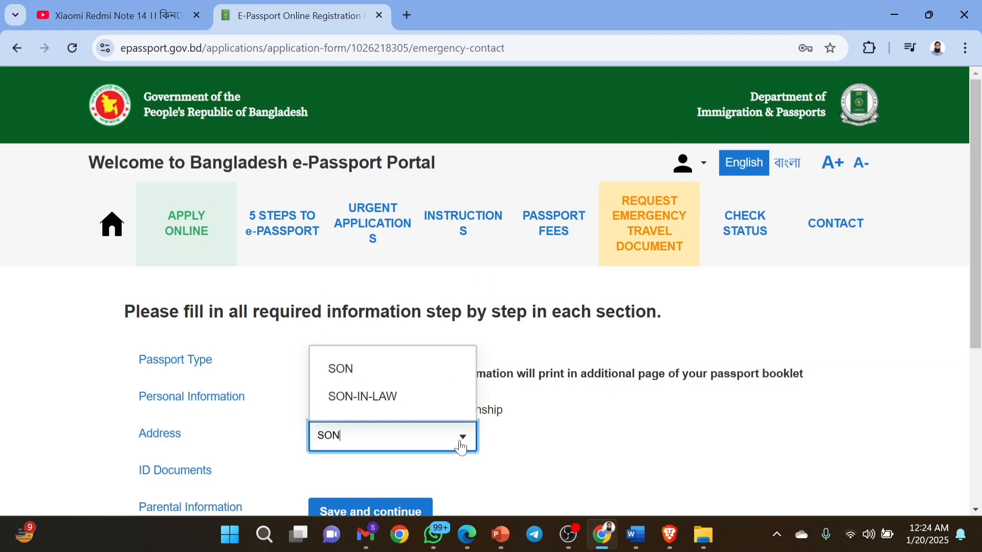
click(360, 368)
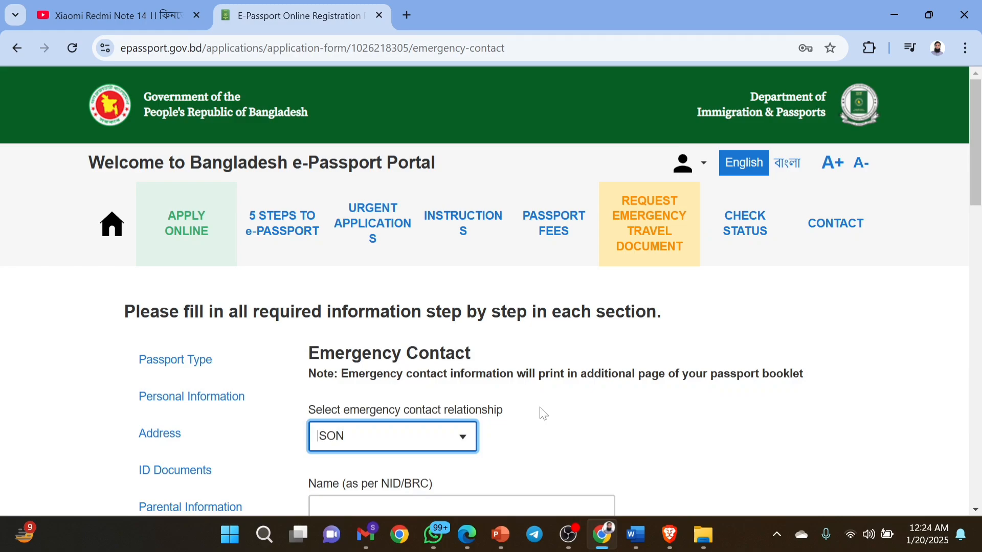
Enter the emergency contact's name as per NID/BRC.
scroll(543, 414, down, 1)
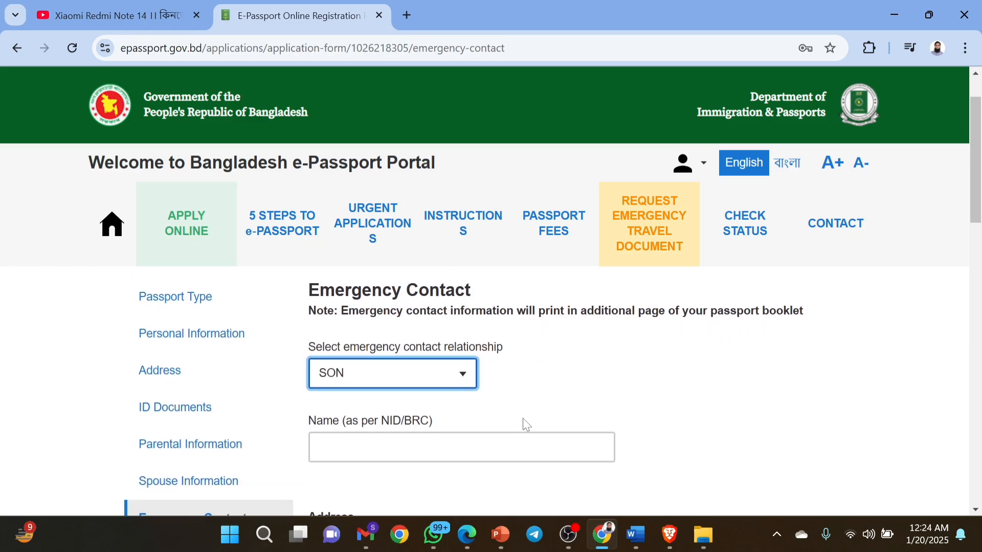
key(Tab)
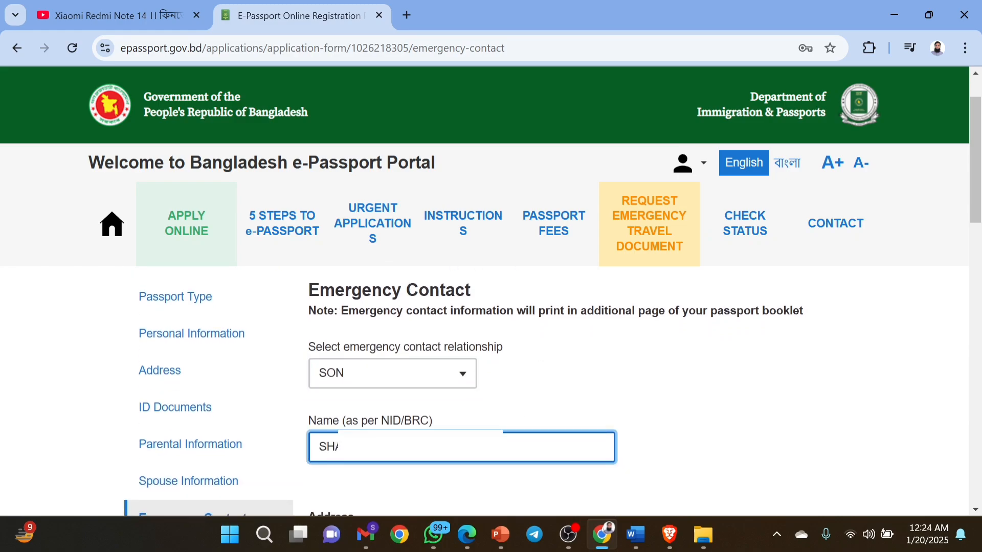
scroll(773, 356, down, 1)
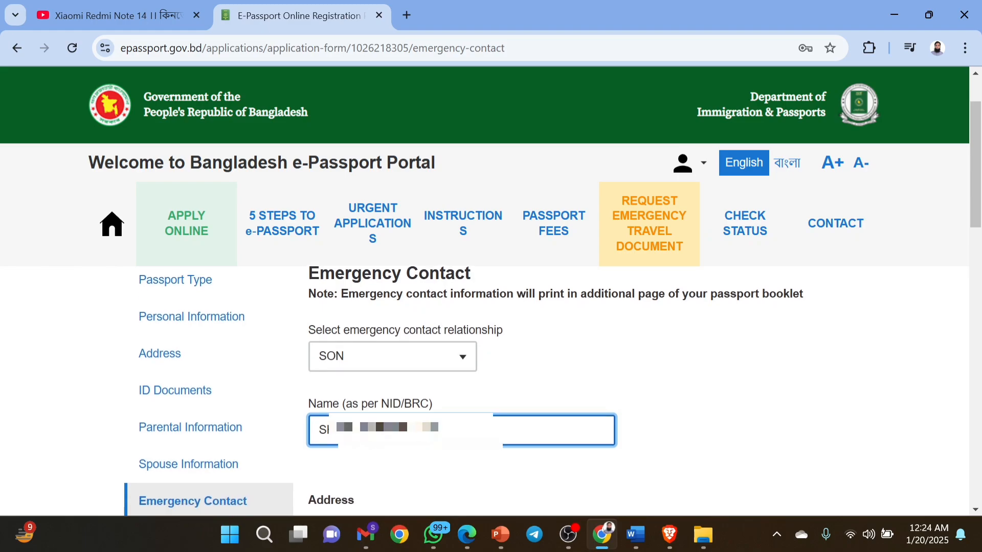
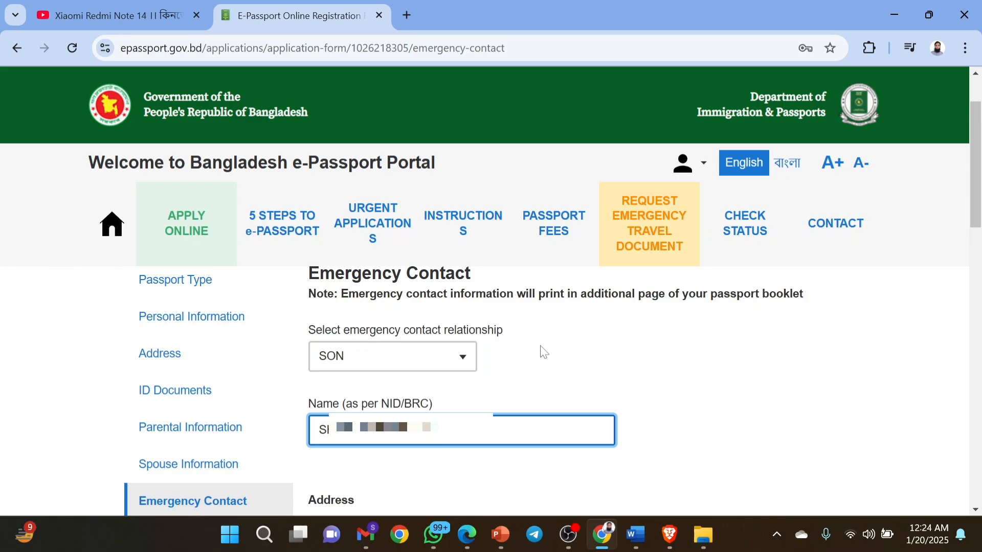
Set the emergency contact relationship to SON after briefly choosing DAUGHTER.
click(399, 357)
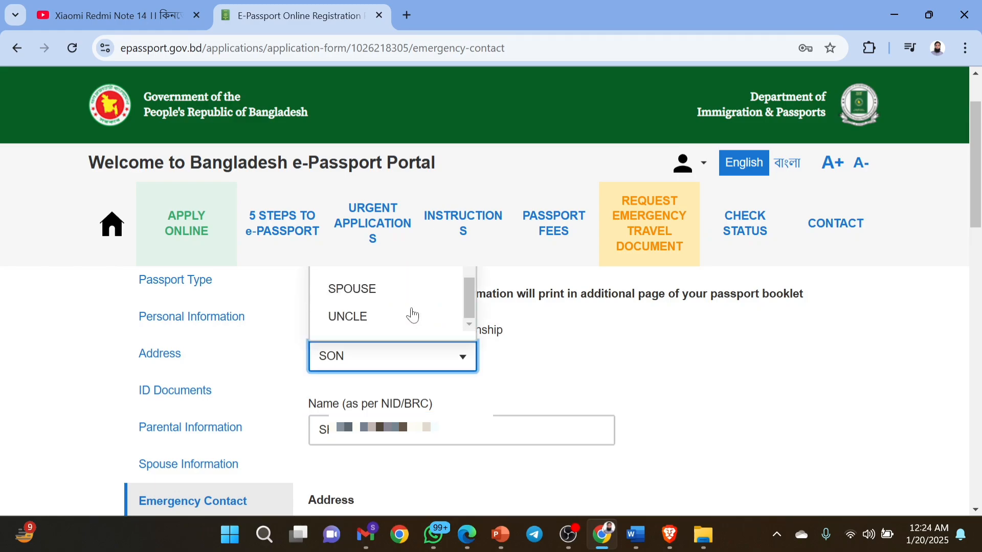
scroll(413, 314, up, 1)
scroll(413, 314, up, 6)
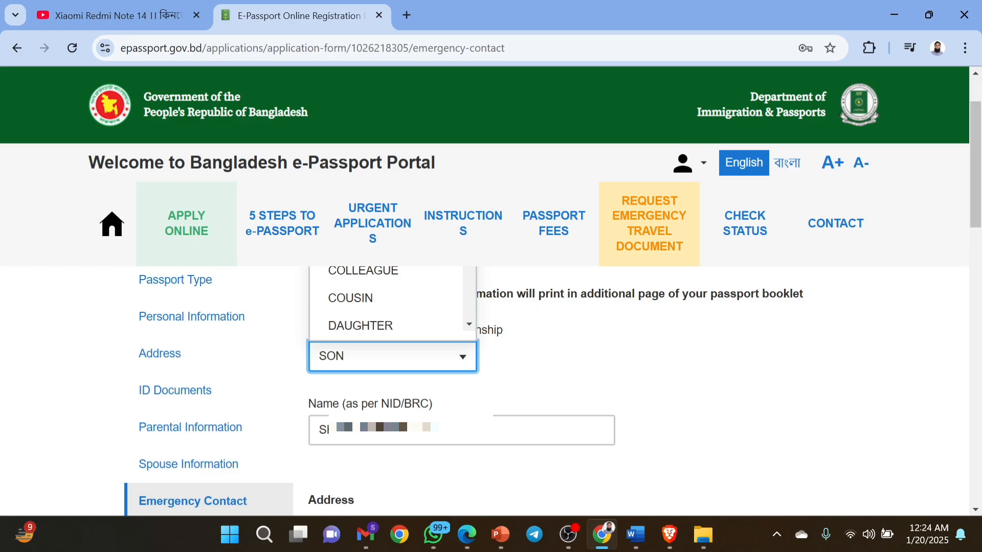
click(361, 326)
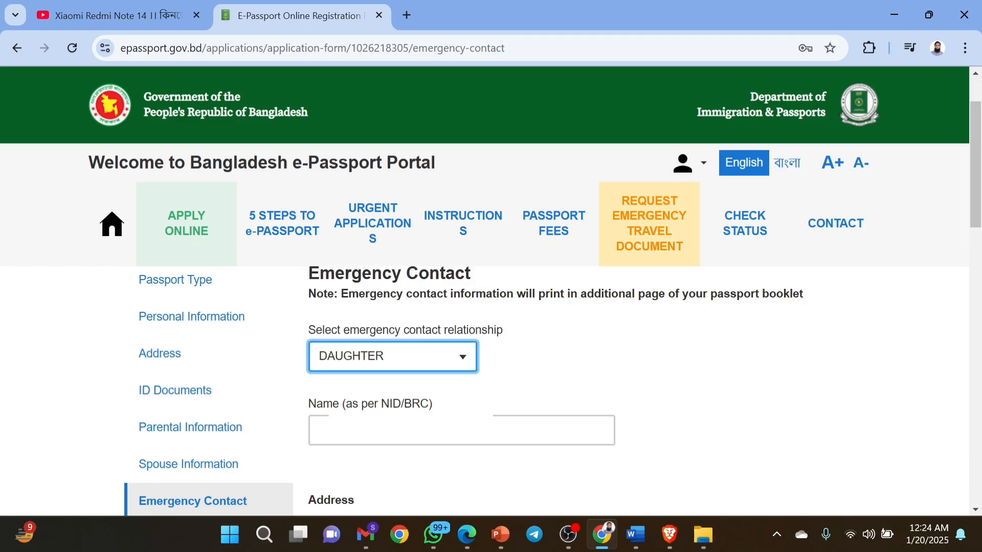
click(464, 358)
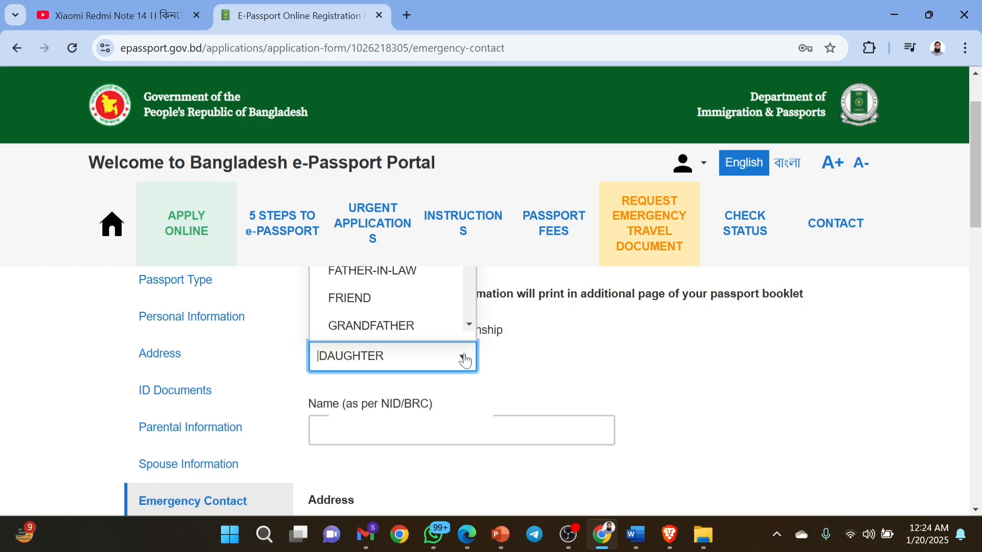
text(SON)
key(Return)
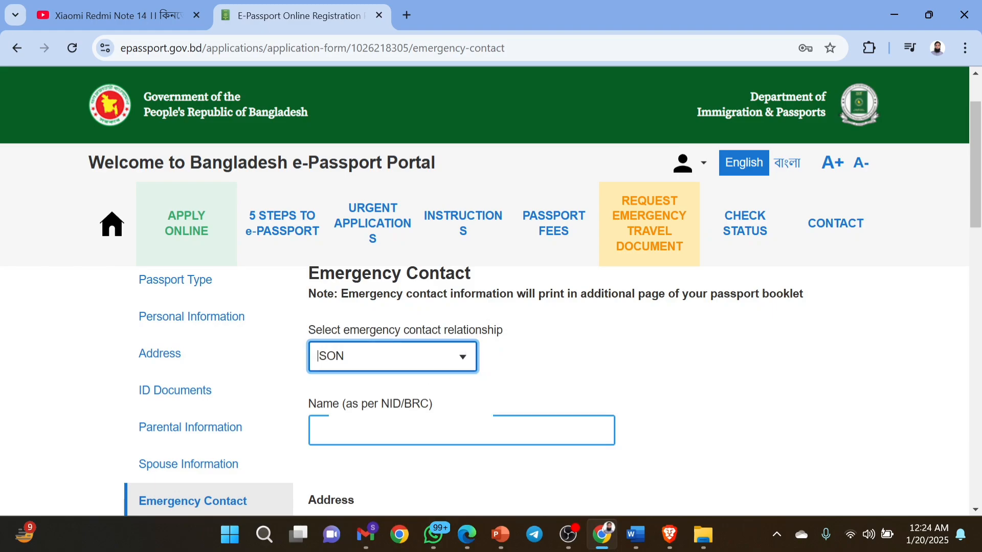
Enter the emergency contact's full name as per NID/BRC.
click(399, 431)
text(SI)
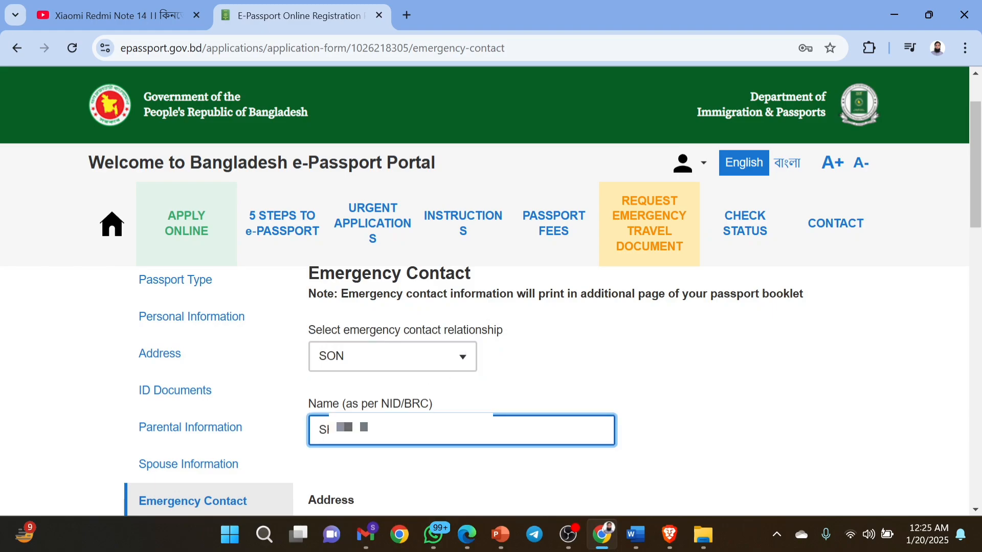
text(OSEN)
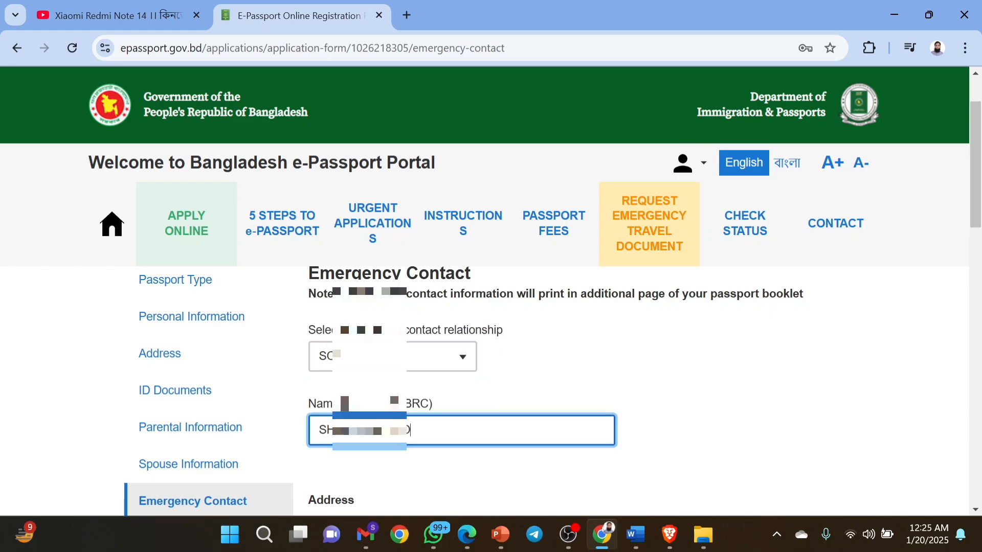
key(Tab)
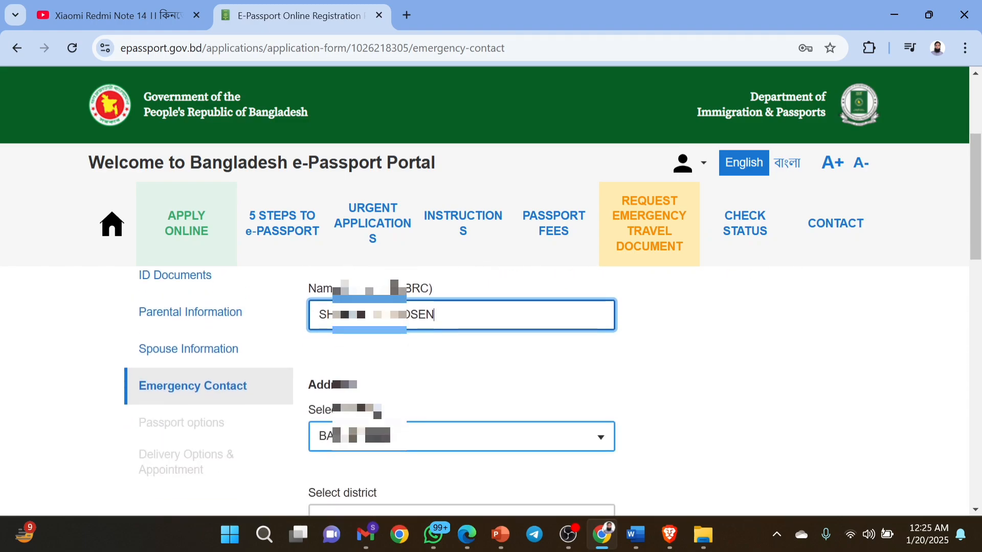
Choose the district filtered by 'CUMI' and enter CHANDPURA as the city/village.
scroll(461, 436, down, 2)
click(461, 435)
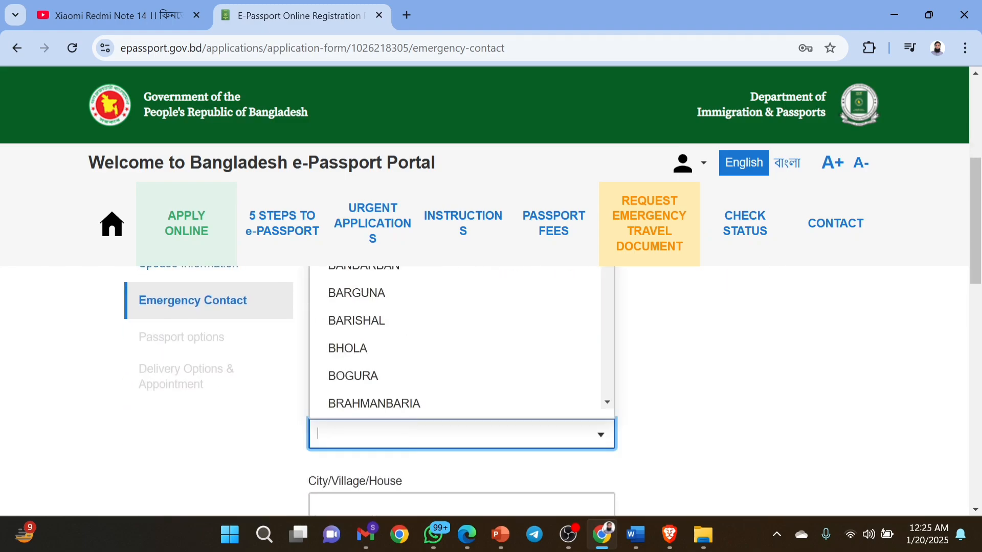
text(CUMI)
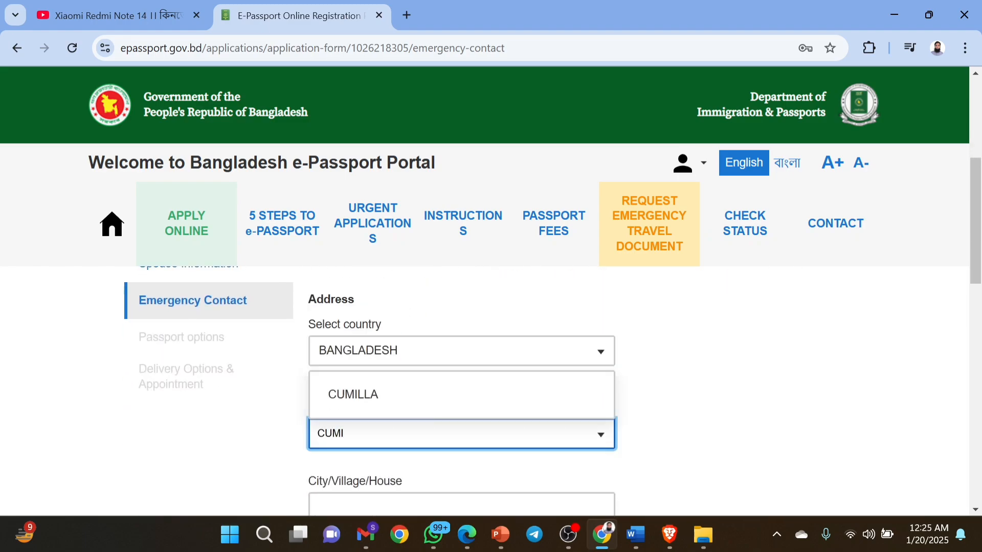
key(Return)
scroll(386, 443, down, 2)
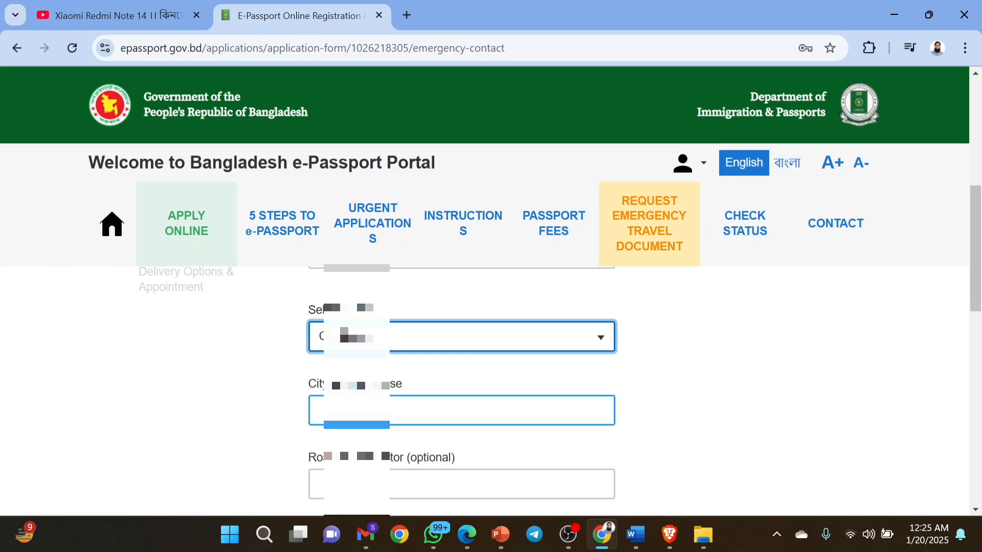
click(360, 412)
text(CHANDPURA)
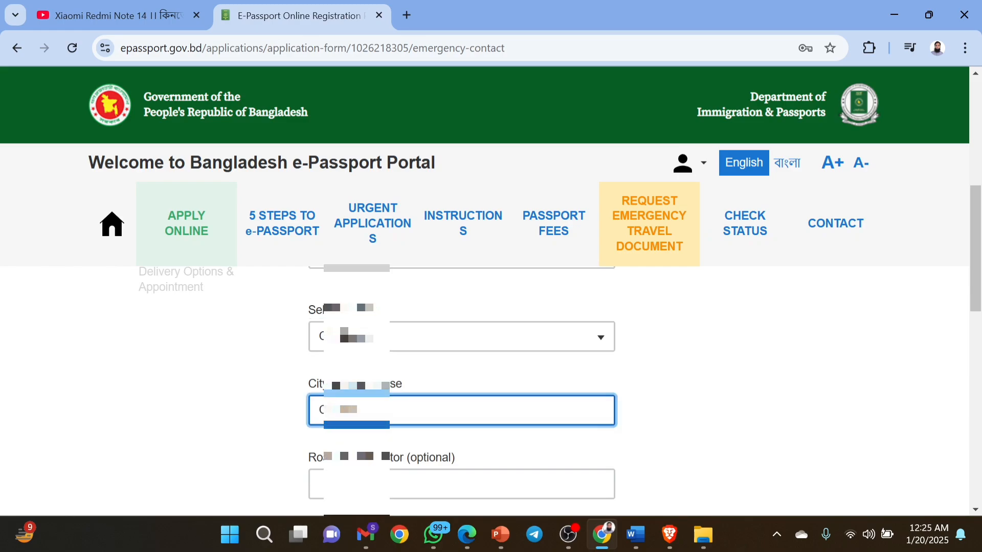
Pick the post office with postal code 3583 and select the matching police station.
scroll(358, 410, down, 2)
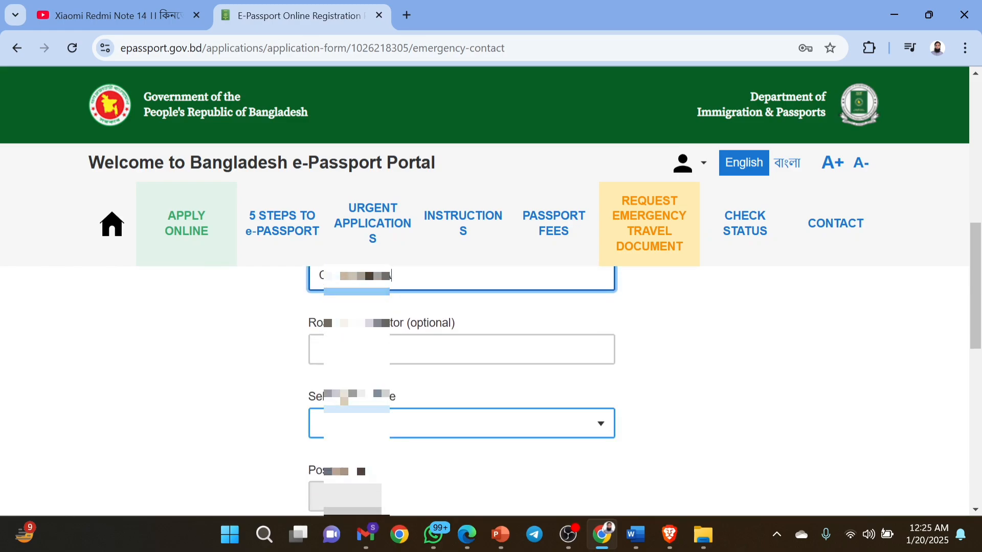
click(354, 422)
text(AK)
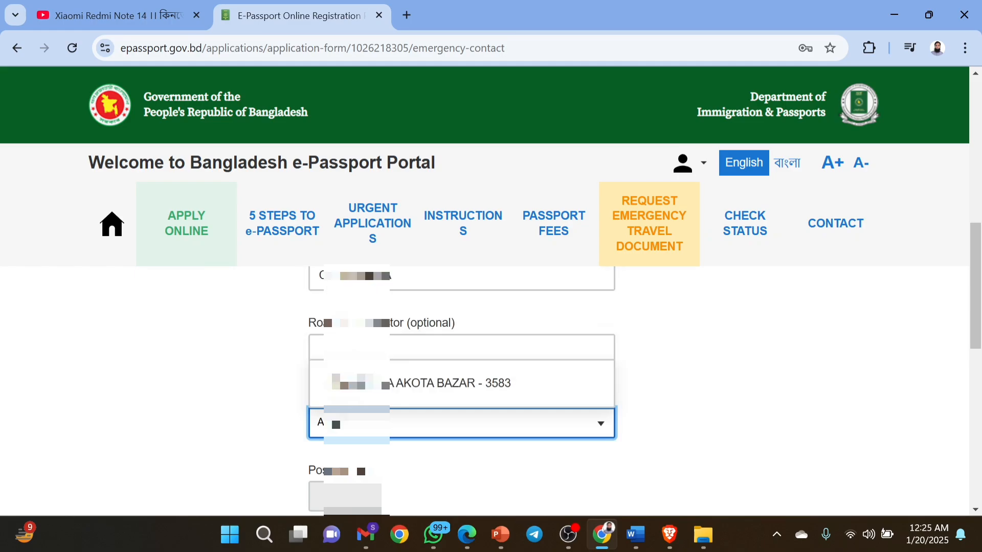
click(347, 387)
scroll(347, 394, down, 3)
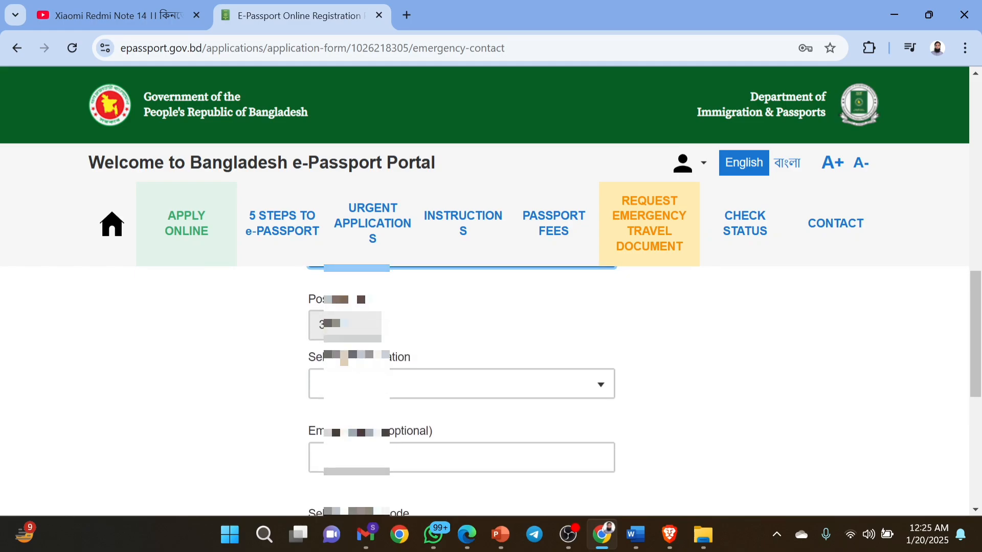
click(349, 385)
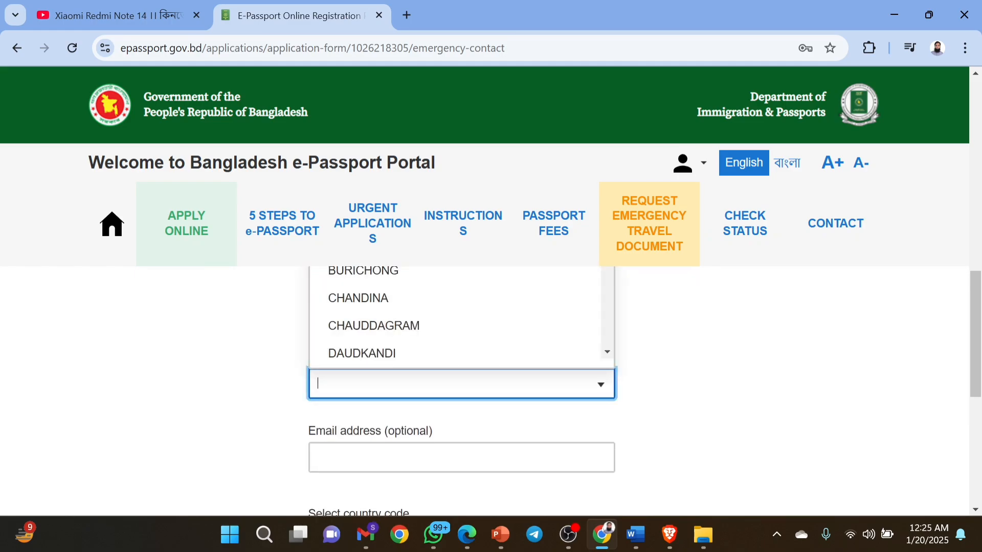
text(CHU)
key(BackSpace)
text(A)
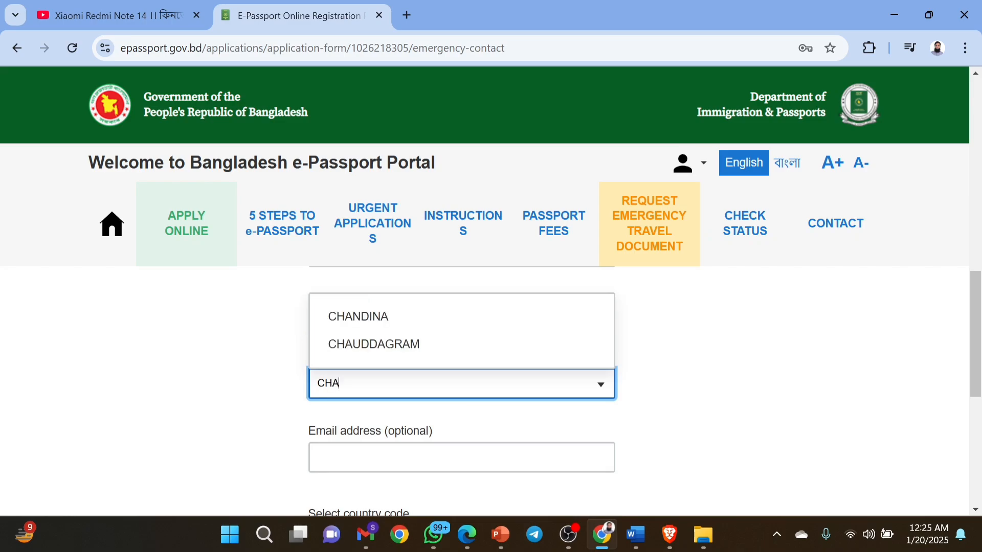
click(374, 344)
click(384, 456)
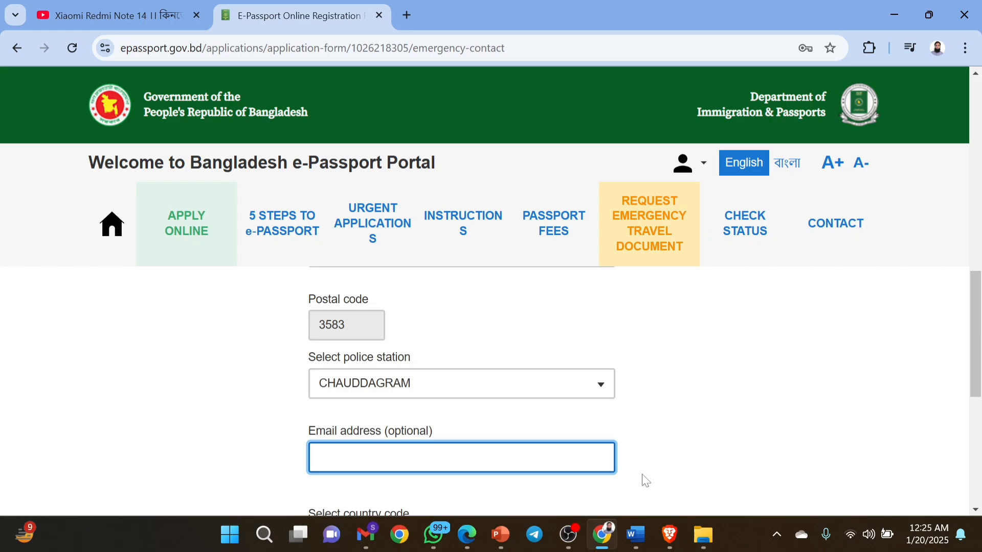
Paste the contact's e-mail, enter their mobile number, and enable SMS status updates to it.
key(ctrl+v)
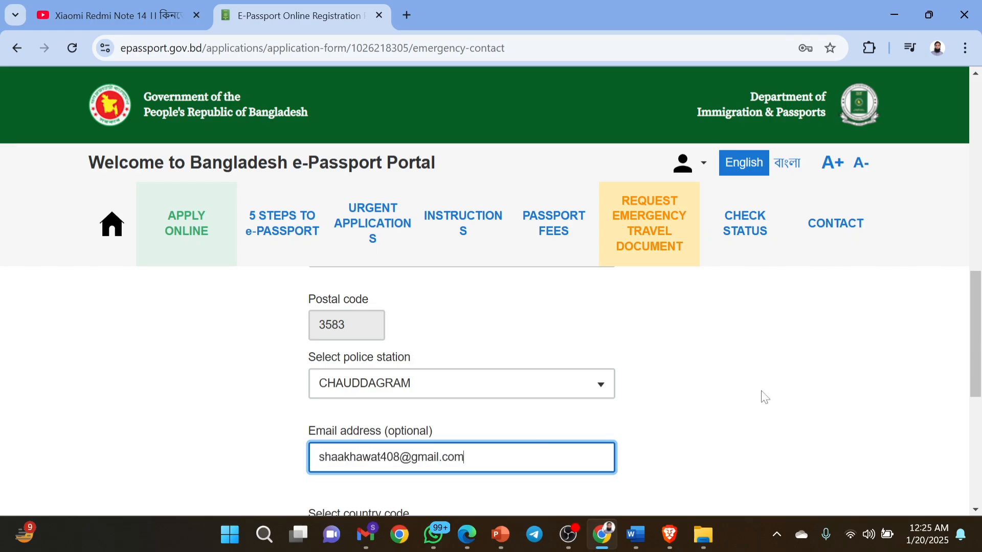
key(Tab)
key(Tab)
text(1)
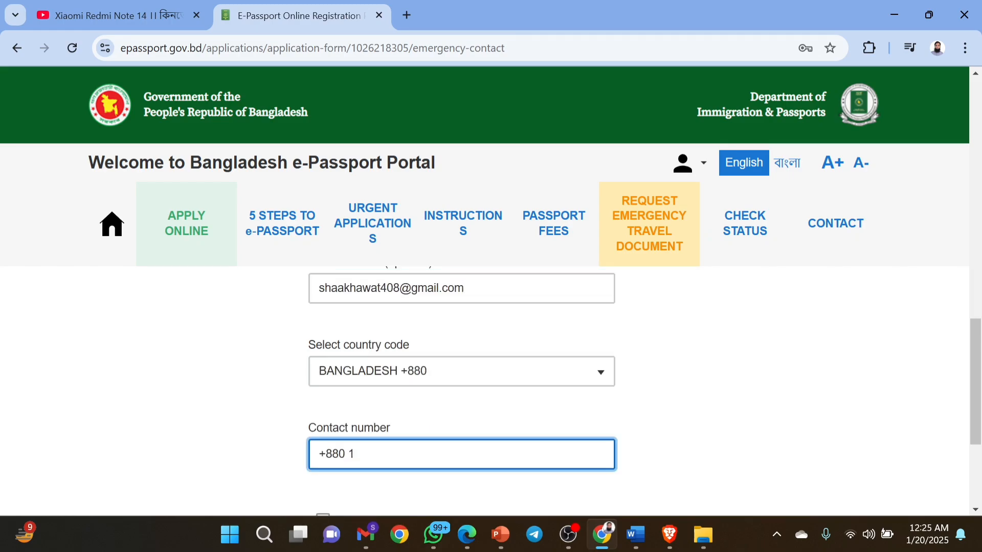
text(601*)
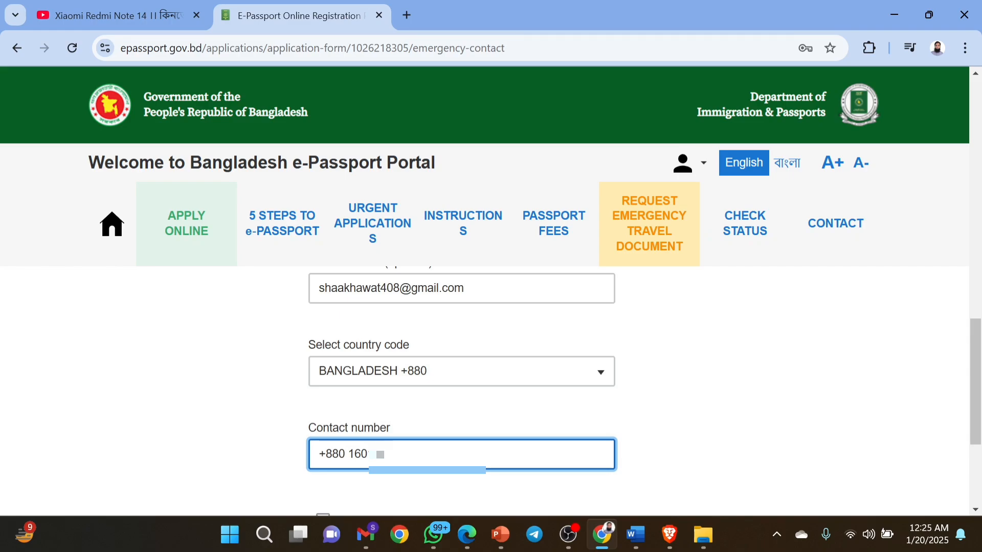
text(****)
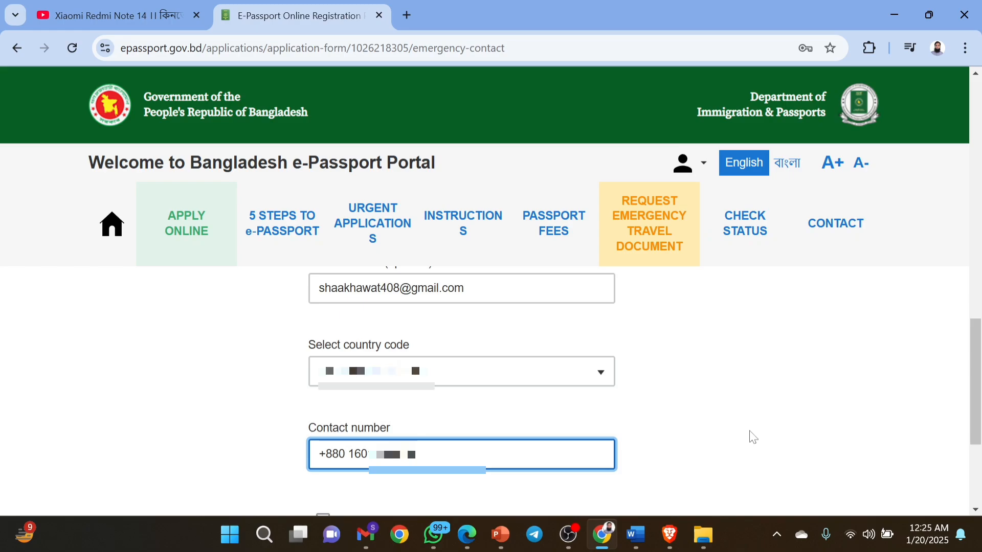
scroll(753, 438, down, 2)
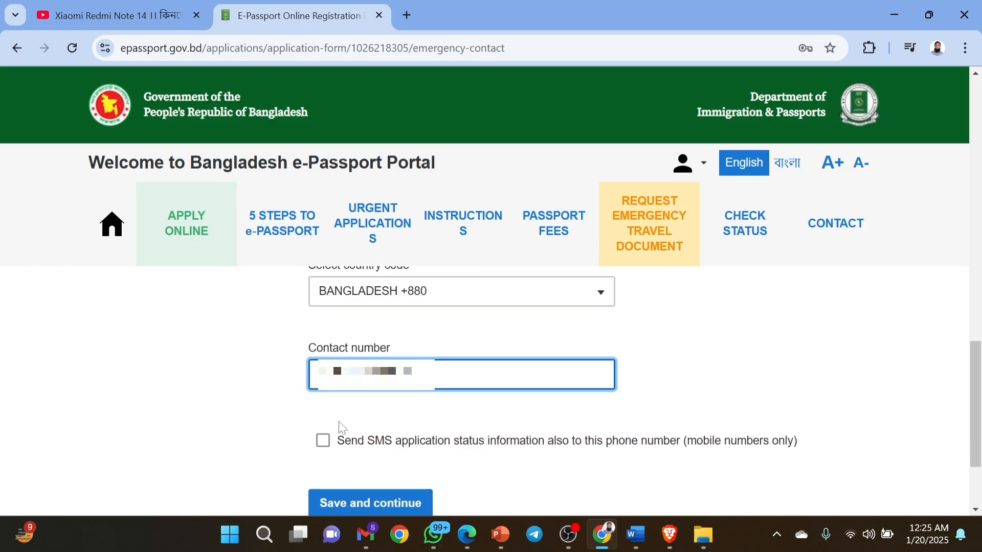
click(323, 443)
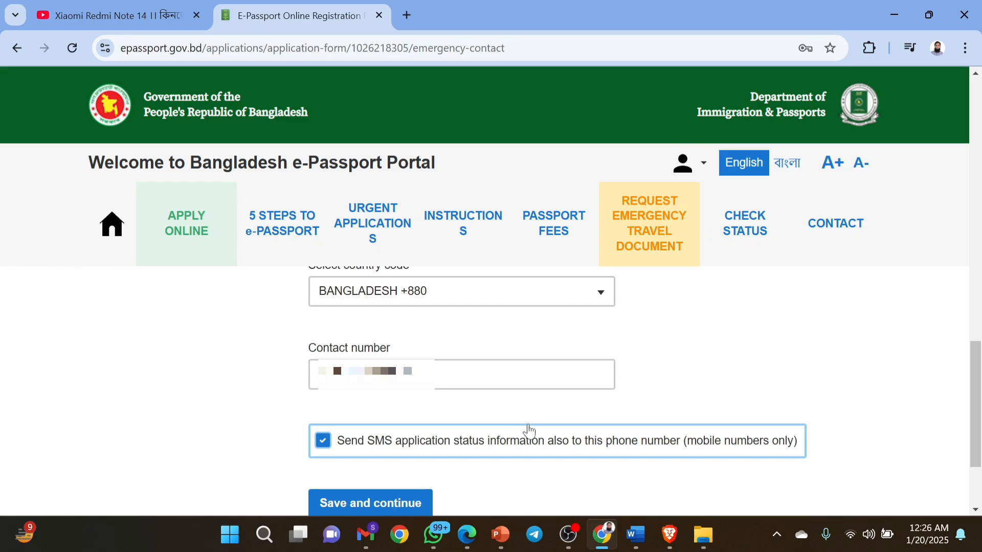
scroll(660, 375, up, 10)
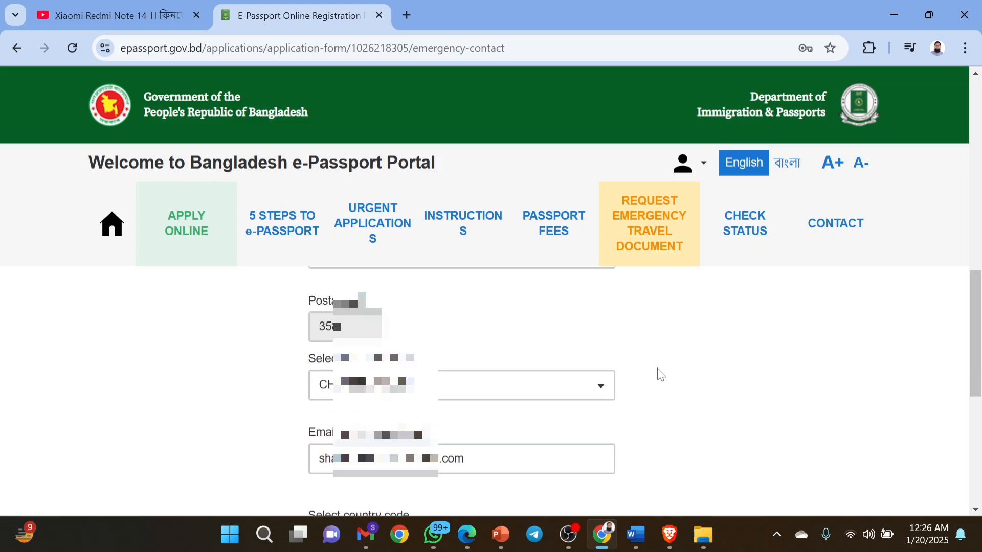
scroll(660, 374, up, 3)
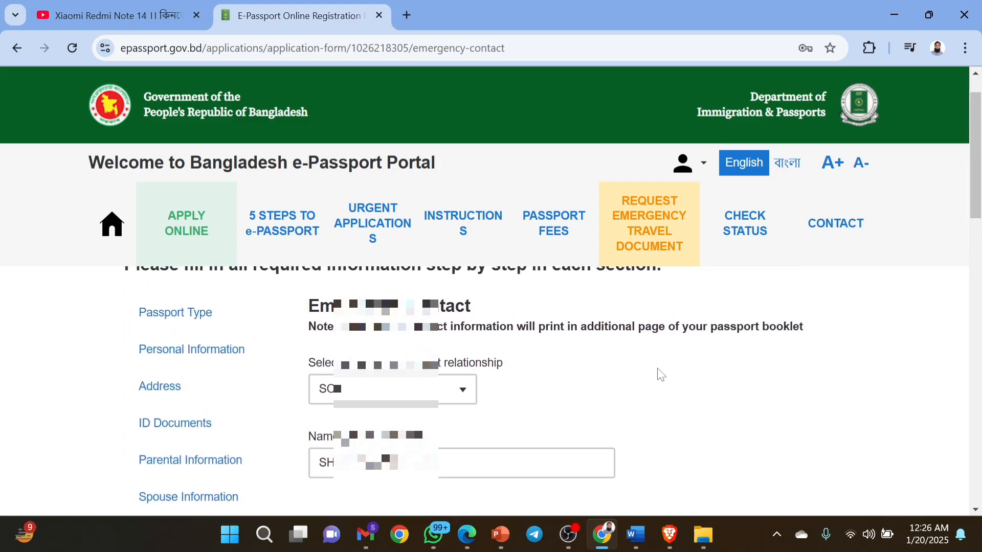
scroll(660, 375, down, 1)
scroll(659, 375, down, 2)
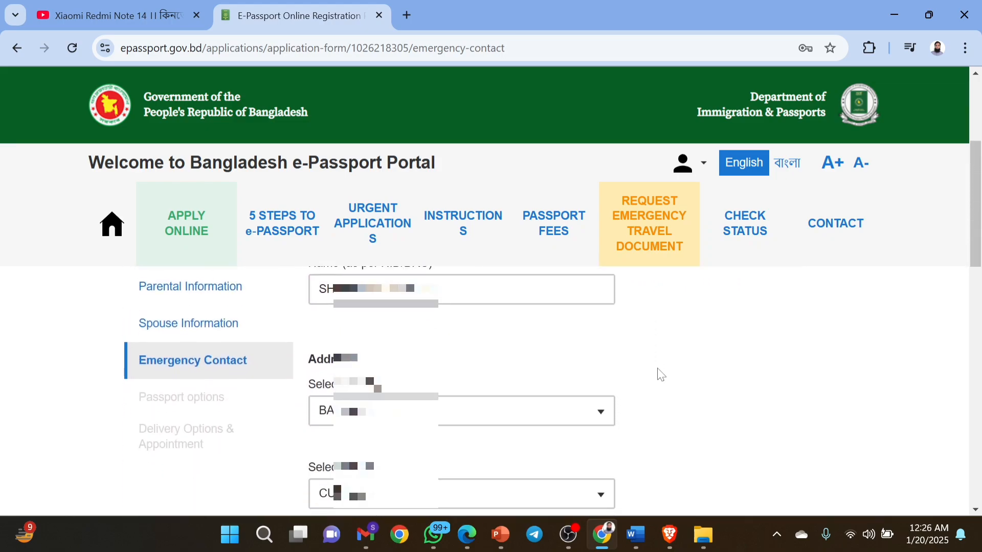
scroll(660, 375, up, 1)
scroll(660, 375, up, 1)
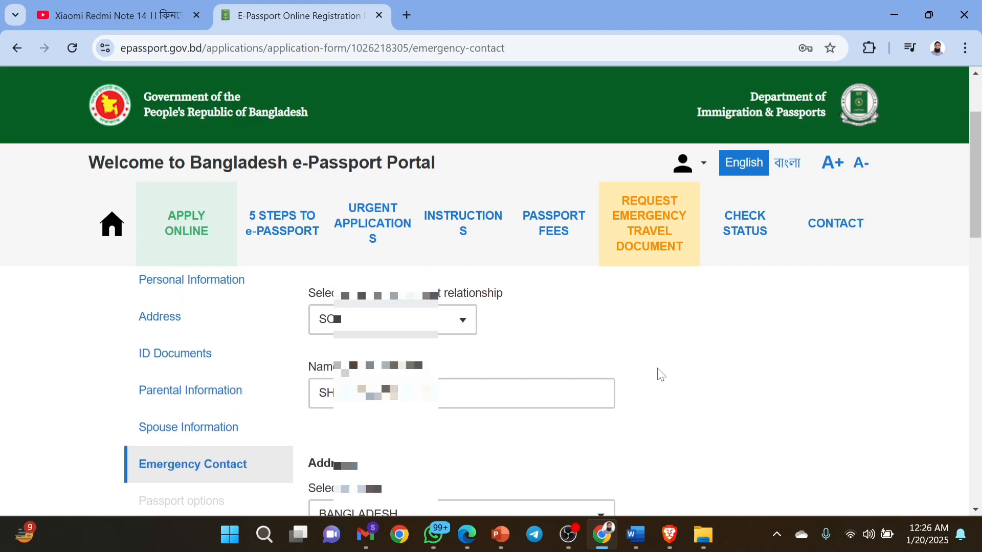
scroll(660, 375, down, 5)
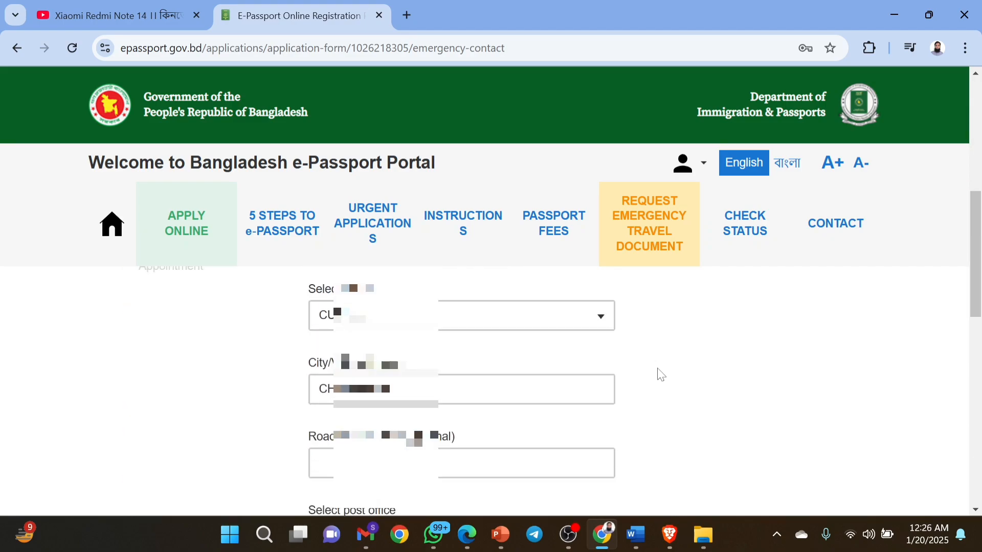
scroll(660, 375, down, 5)
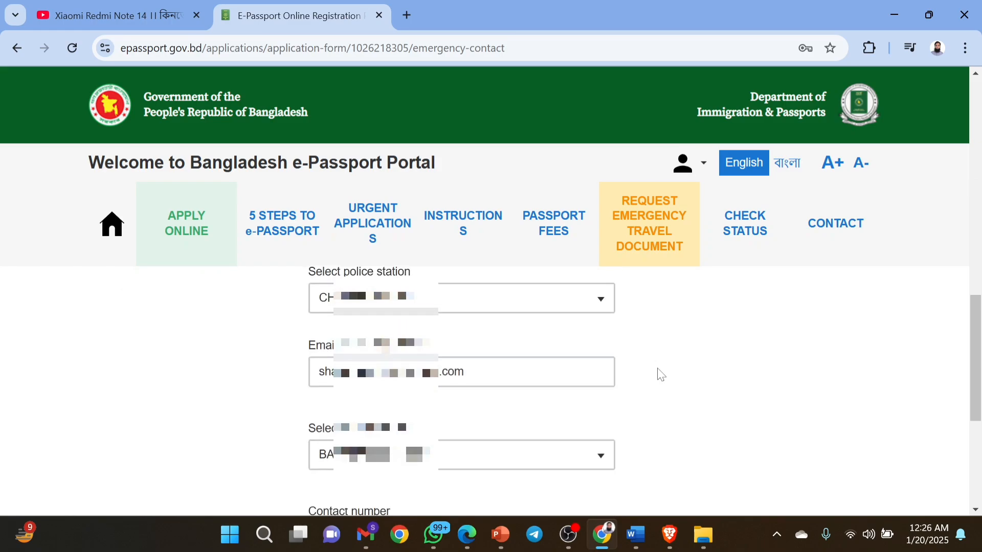
scroll(659, 375, down, 3)
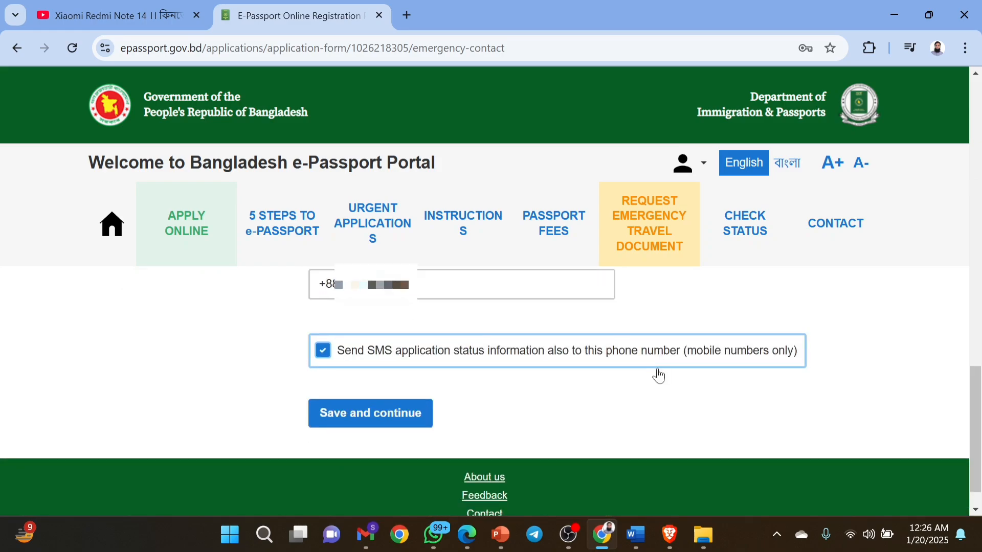
click(386, 425)
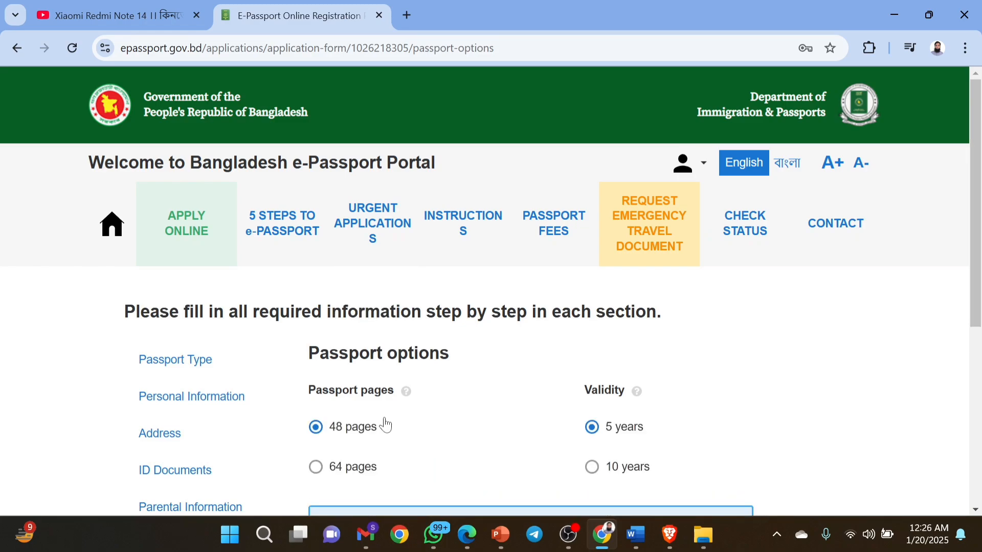
Compare prices of the 64-page passport with 10-year and 5-year validity.
scroll(385, 425, down, 1)
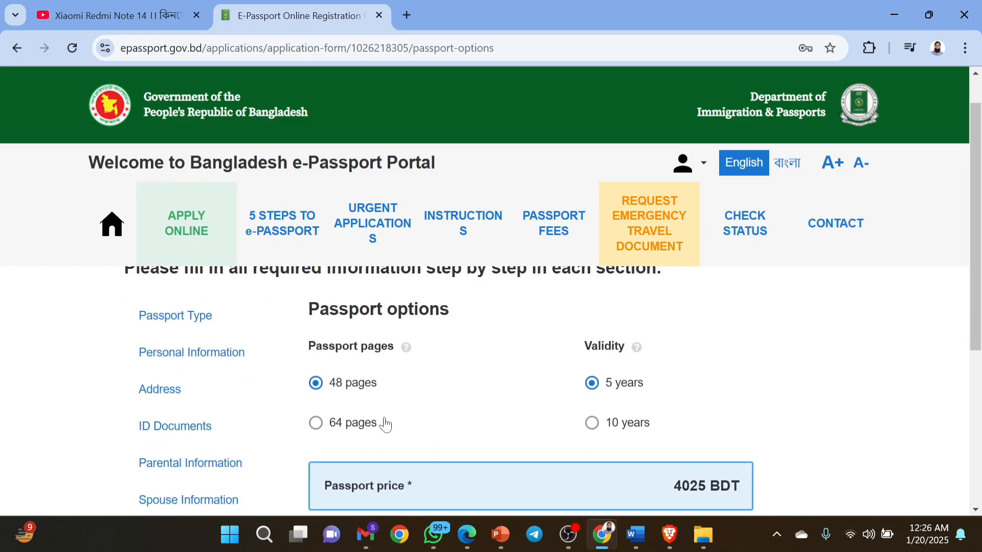
scroll(430, 421, down, 3)
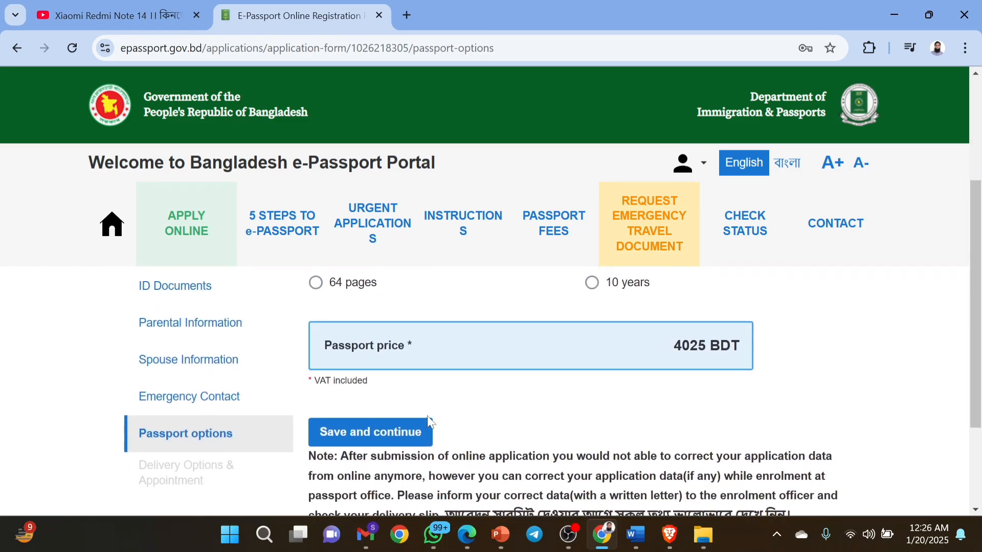
scroll(428, 421, up, 1)
click(315, 333)
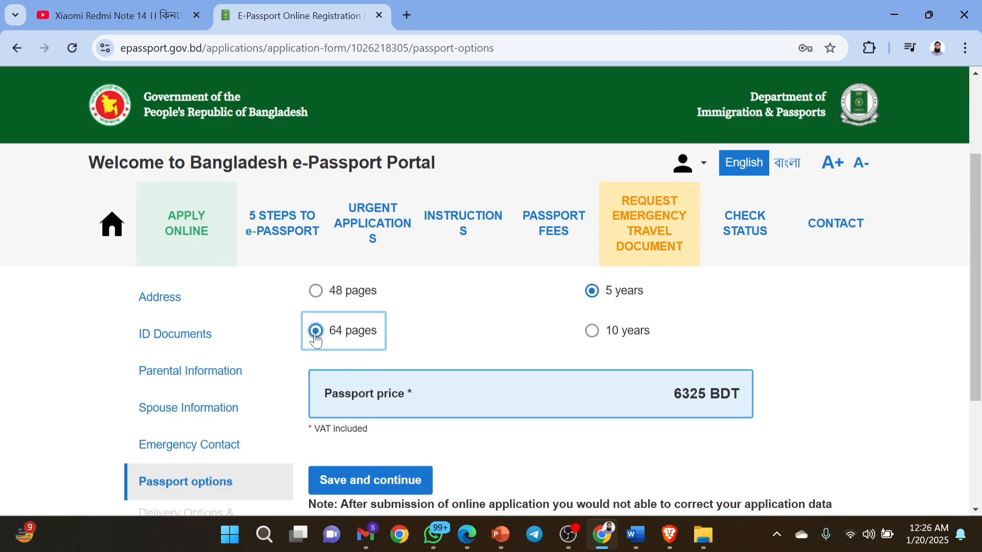
click(592, 333)
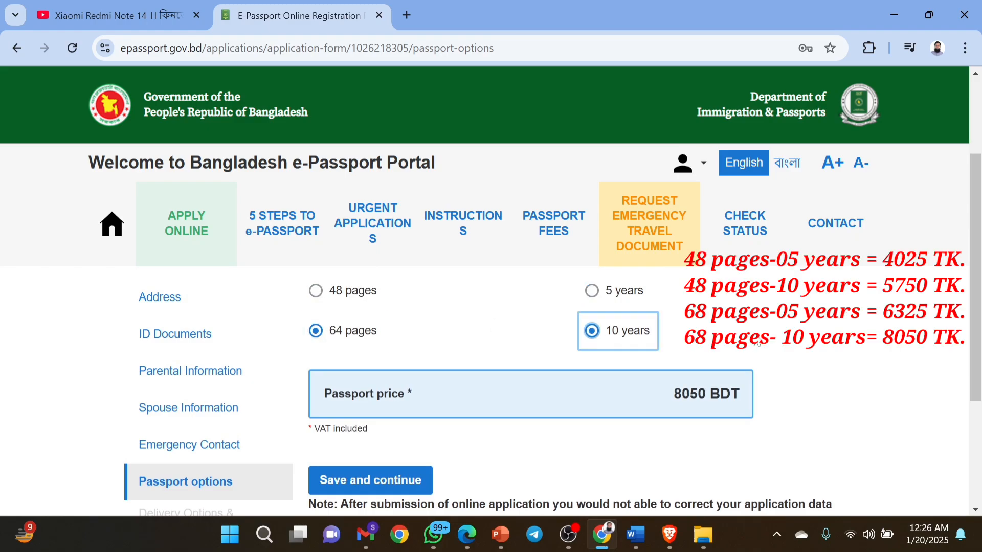
click(593, 291)
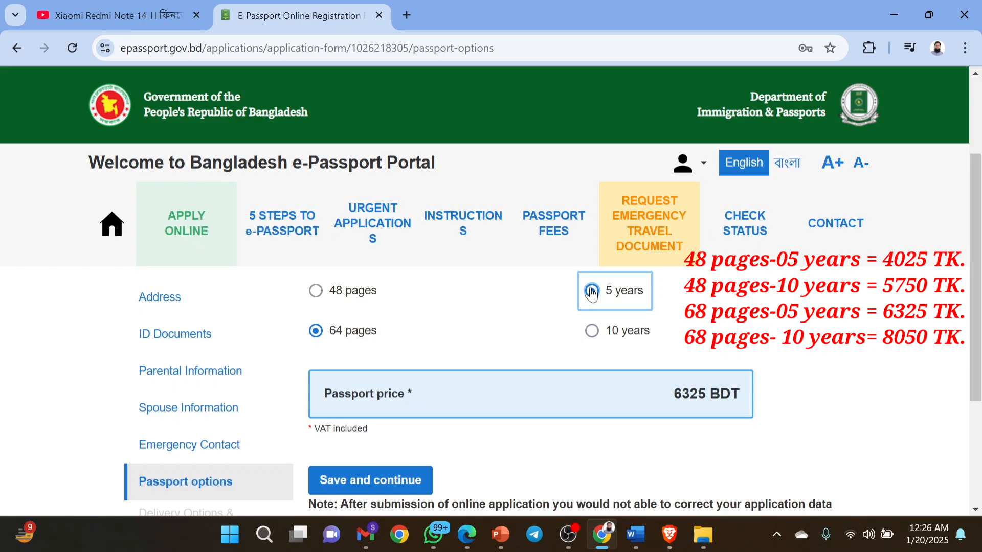
scroll(765, 334, up, 1)
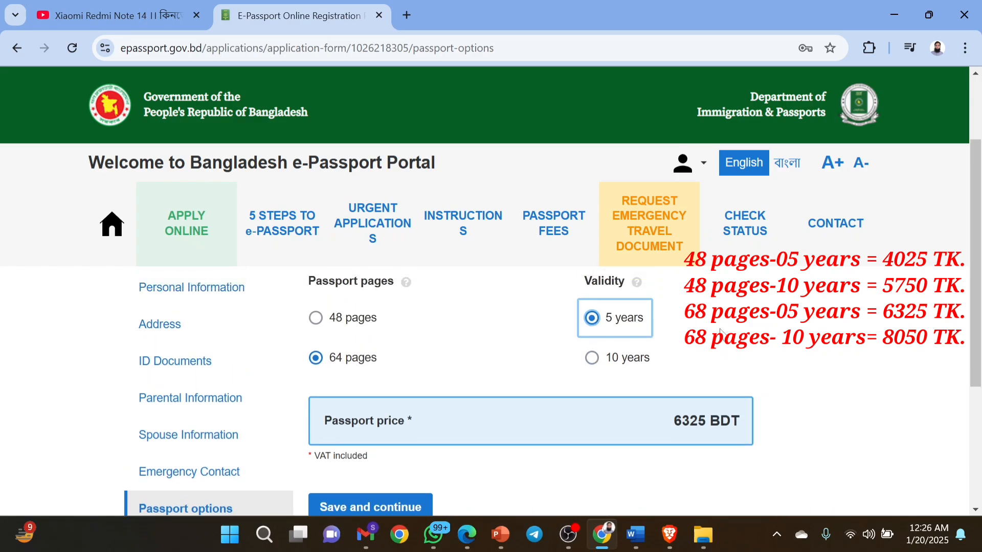
Select 48 pages with 10-year validity (5750 BDT) and save the passport options.
click(315, 319)
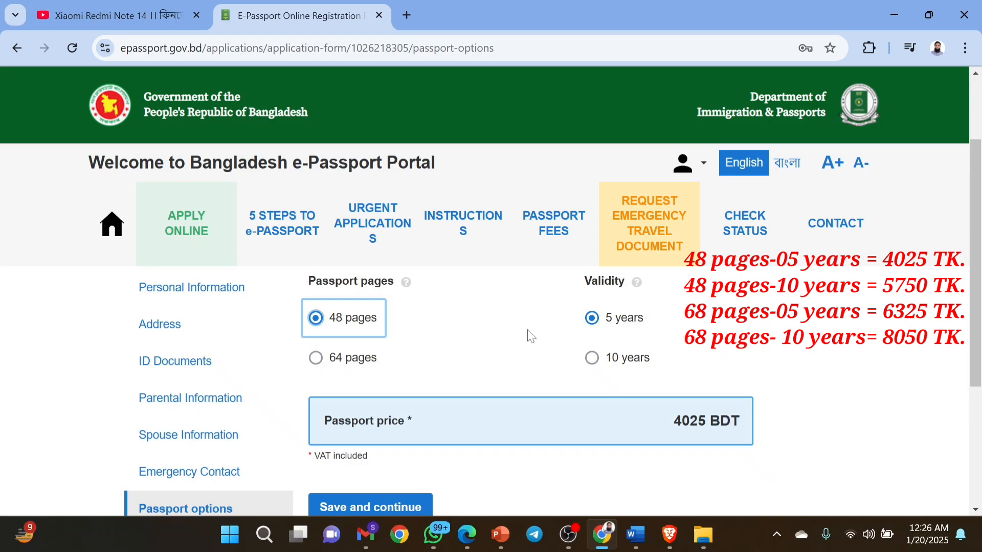
click(592, 359)
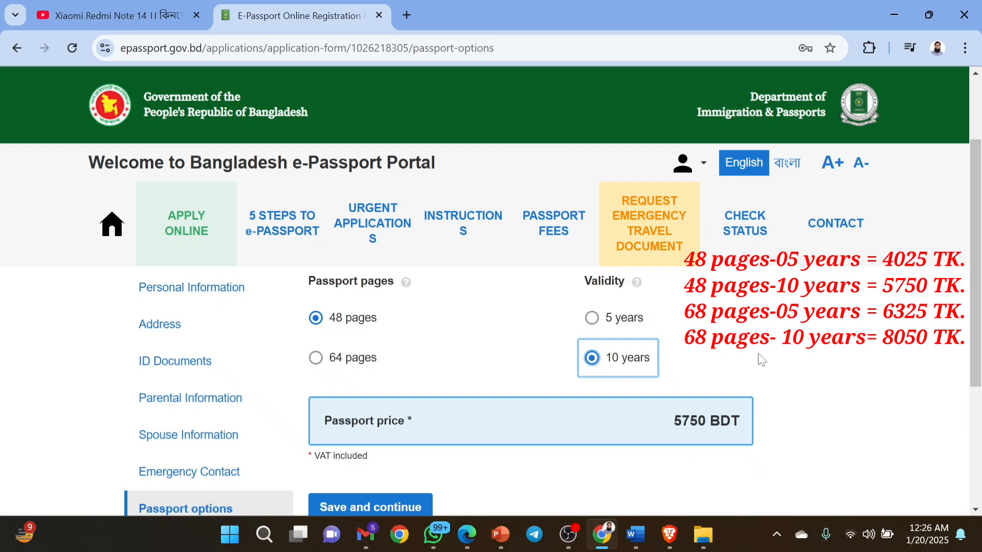
scroll(762, 359, down, 3)
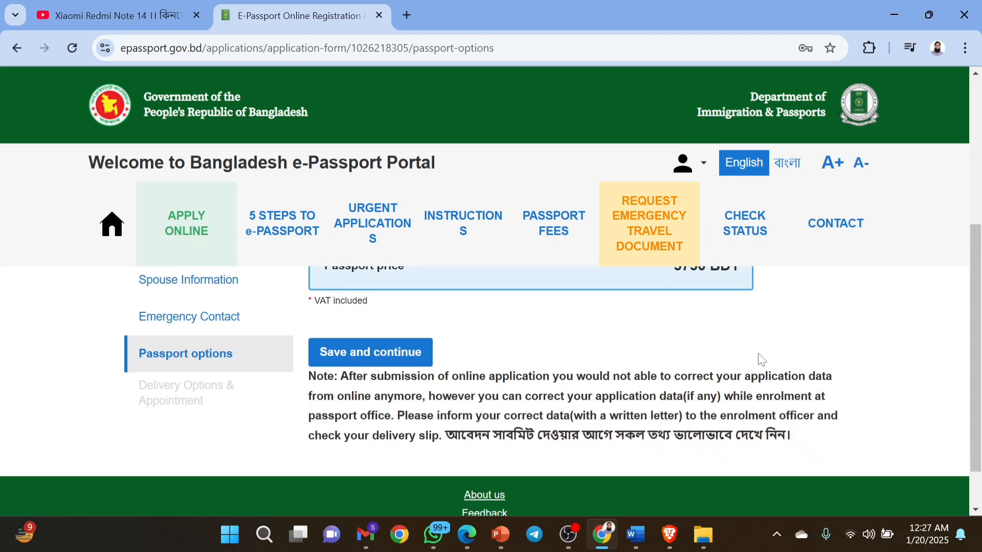
scroll(762, 359, up, 3)
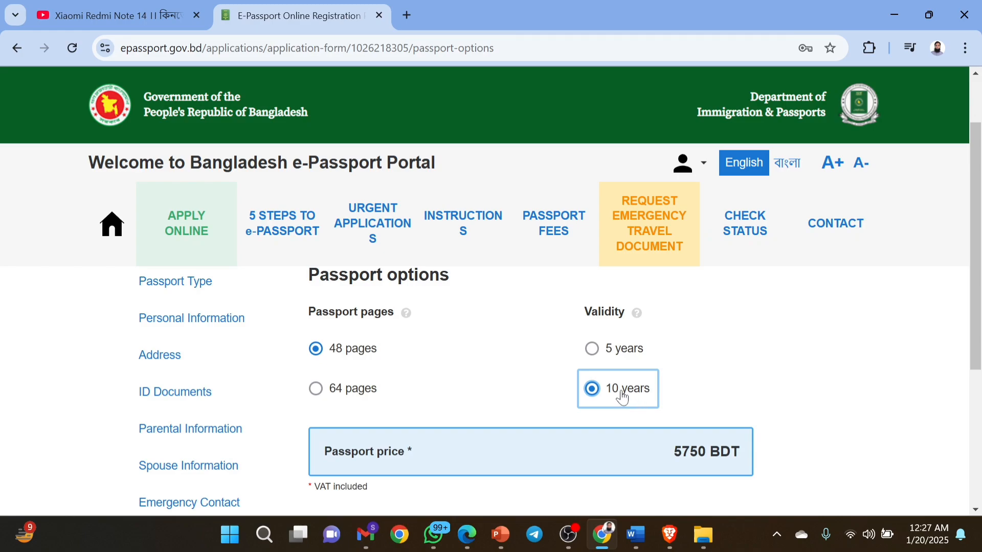
scroll(622, 398, down, 2)
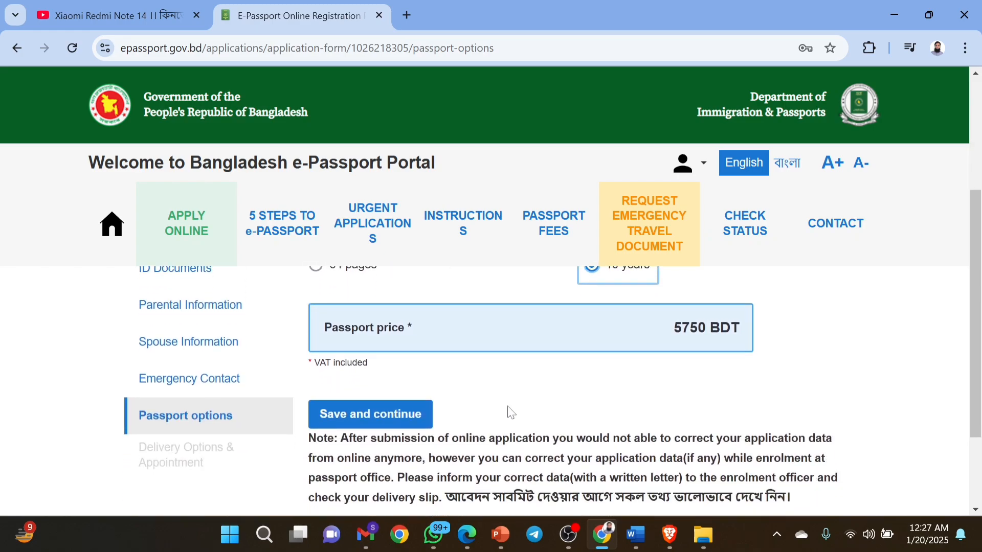
scroll(510, 412, down, 1)
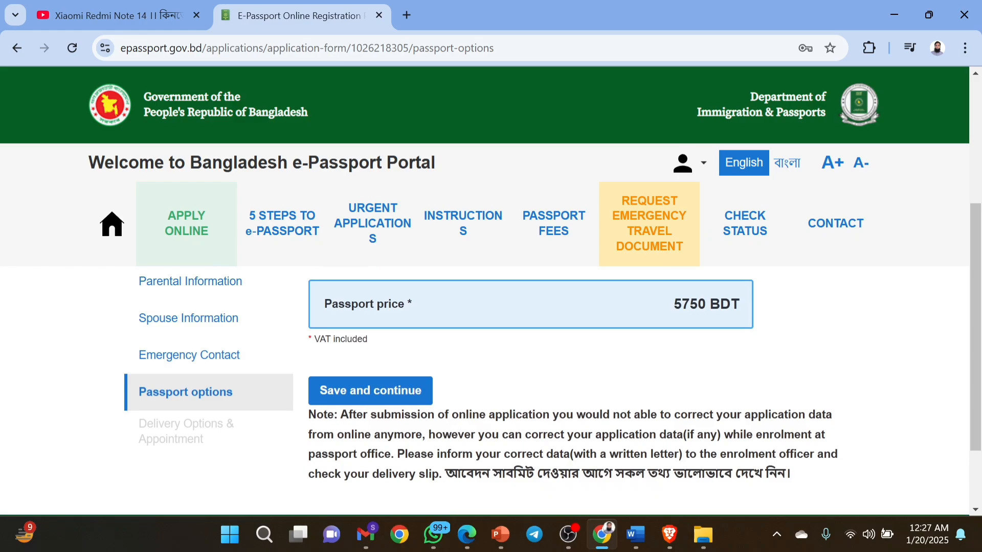
scroll(491, 360, down, 1)
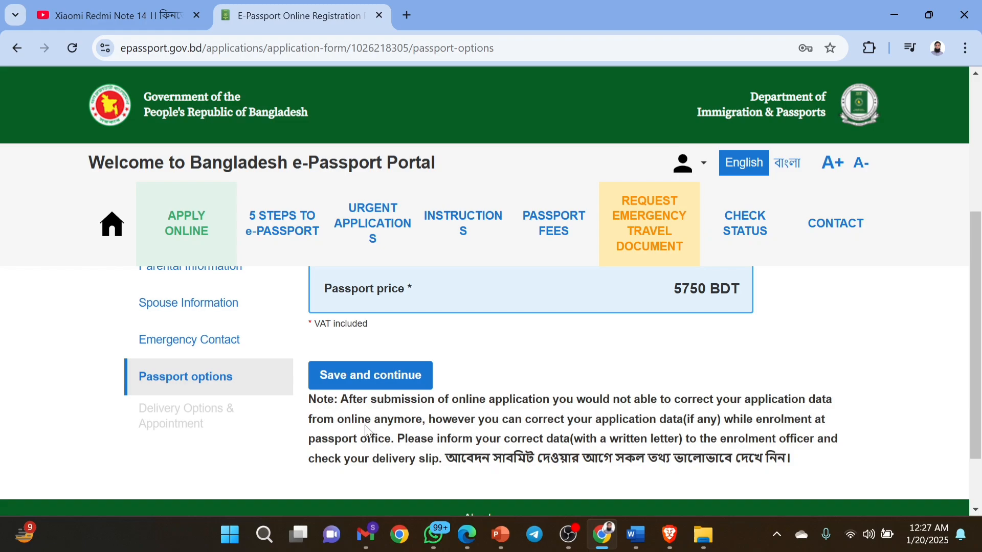
click(393, 376)
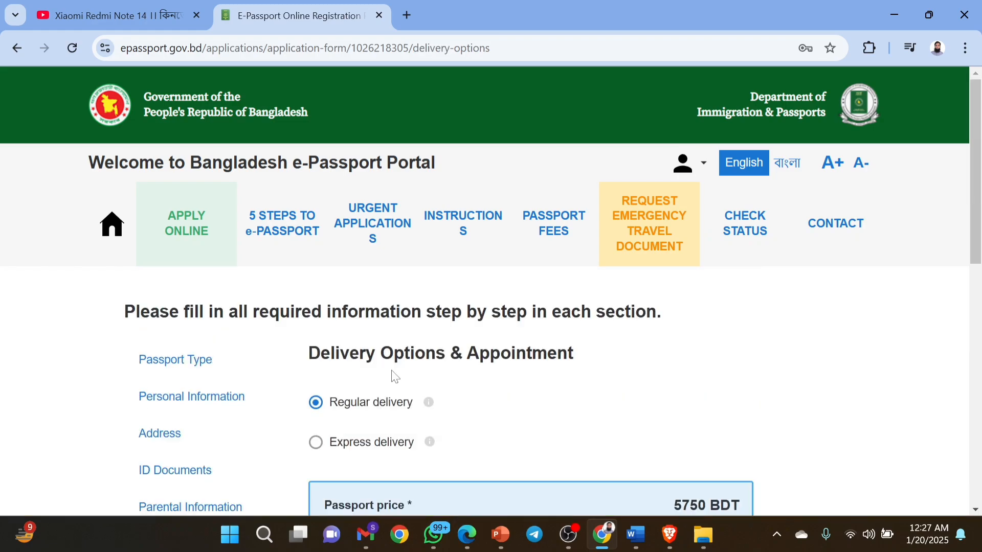
scroll(561, 405, down, 1)
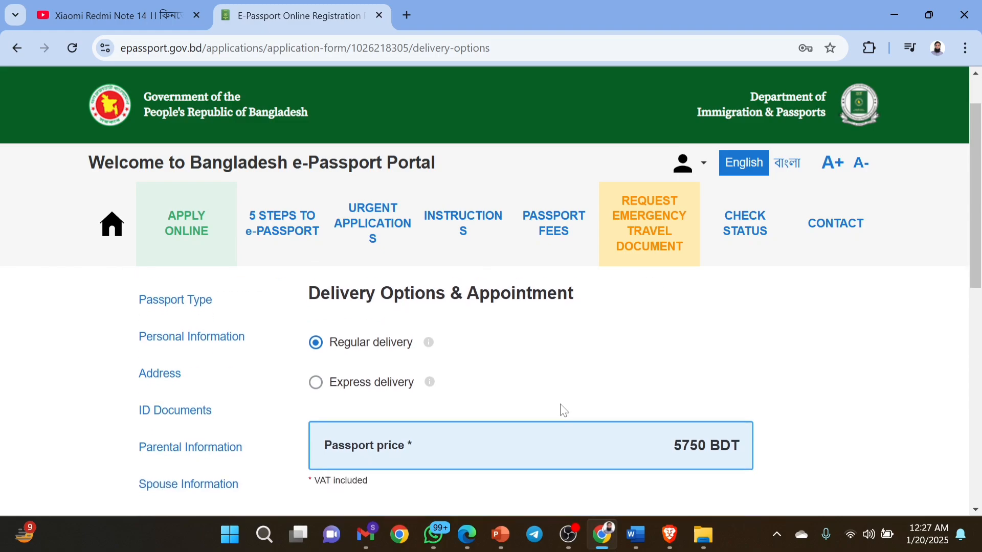
scroll(561, 404, down, 2)
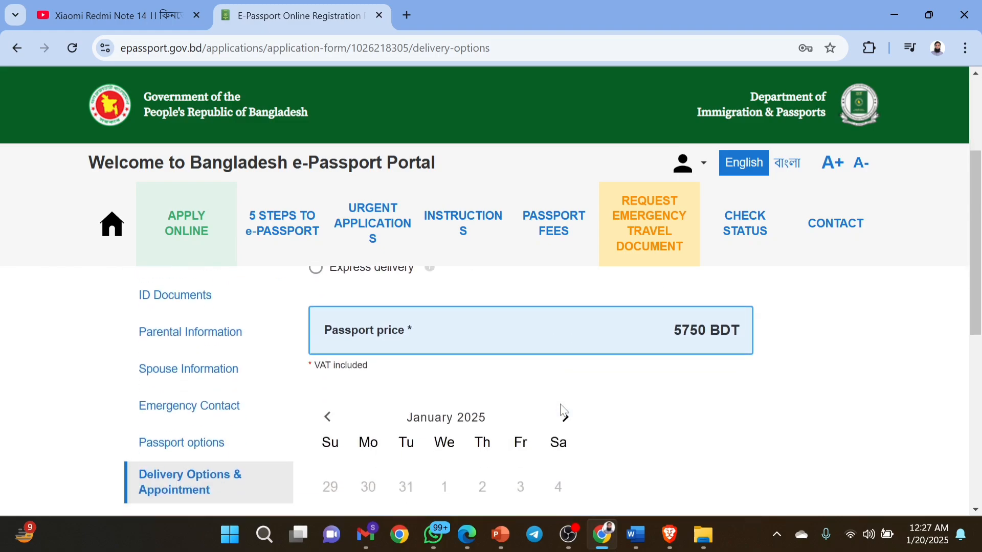
scroll(562, 410, down, 2)
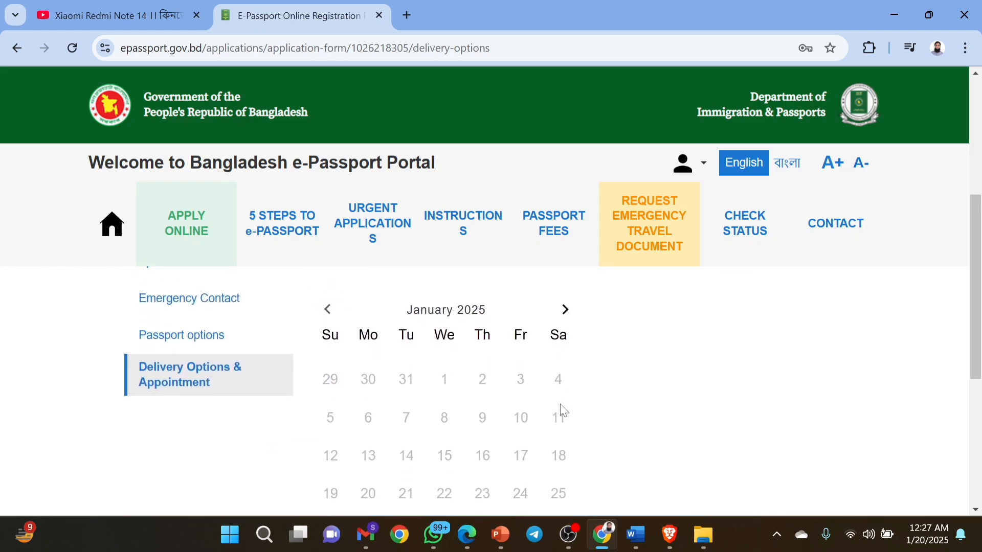
scroll(560, 408, down, 1)
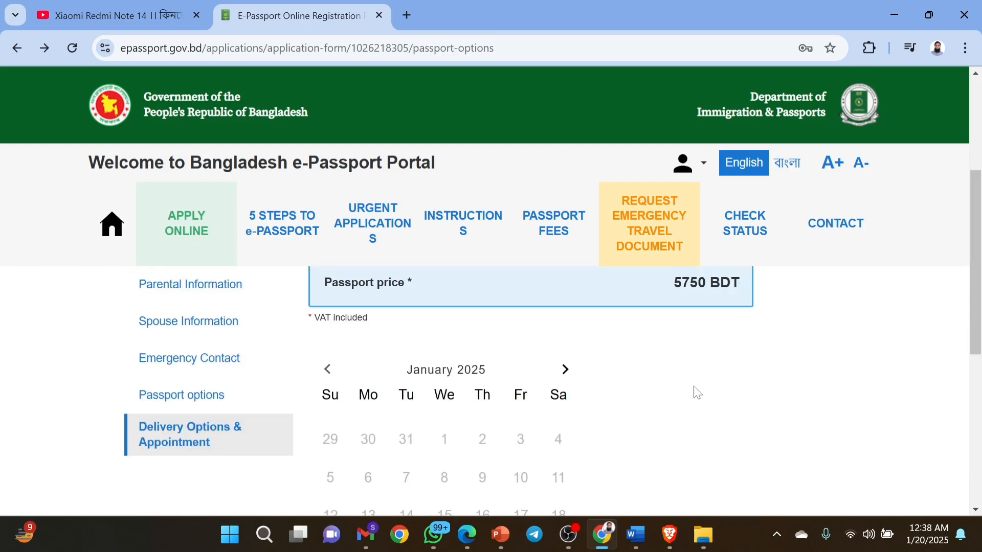
scroll(696, 395, up, 3)
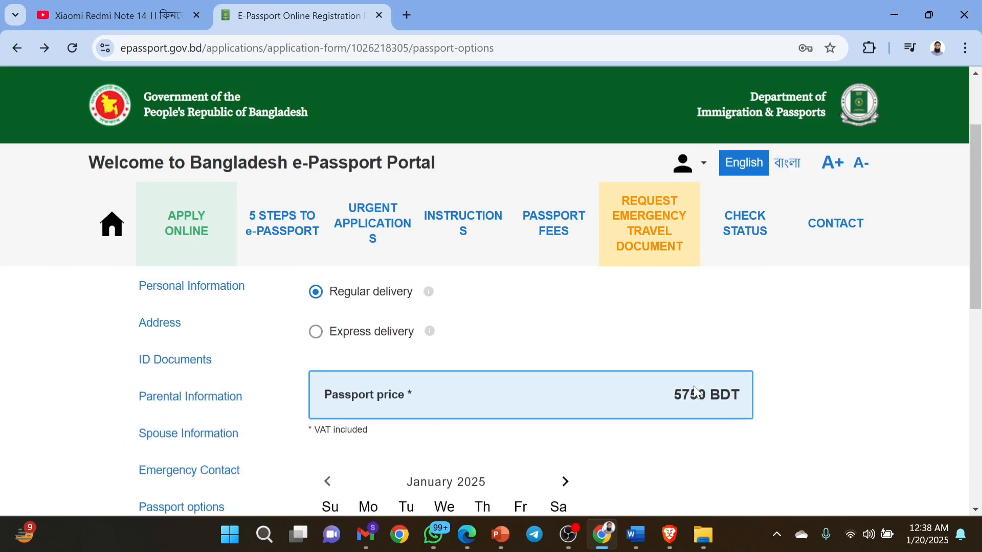
scroll(696, 393, down, 1)
scroll(697, 393, down, 1)
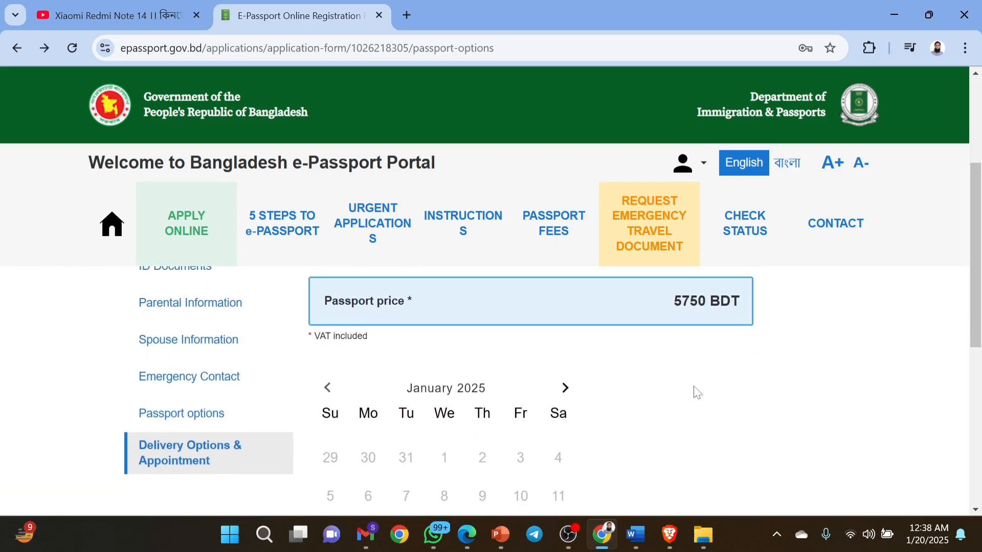
scroll(697, 393, down, 1)
click(570, 317)
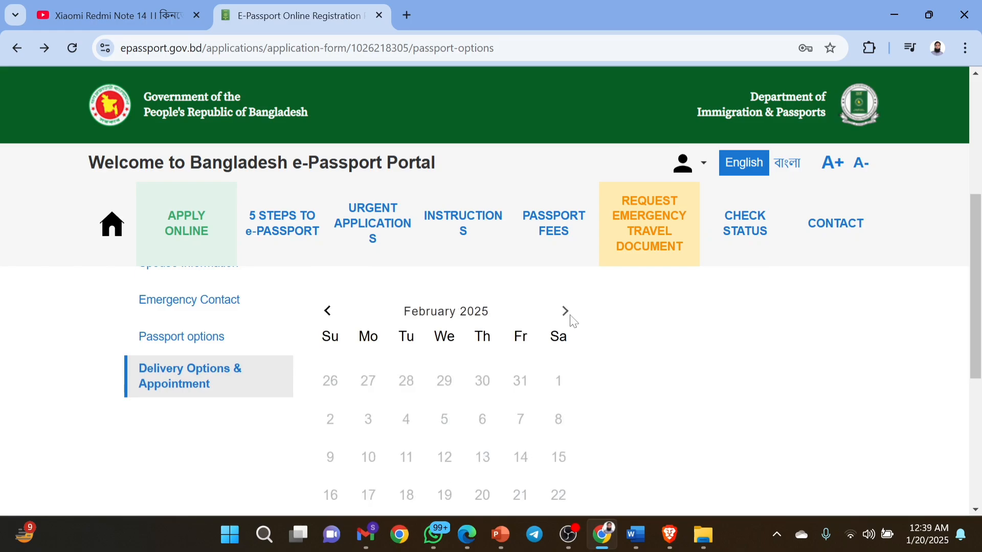
scroll(594, 350, down, 1)
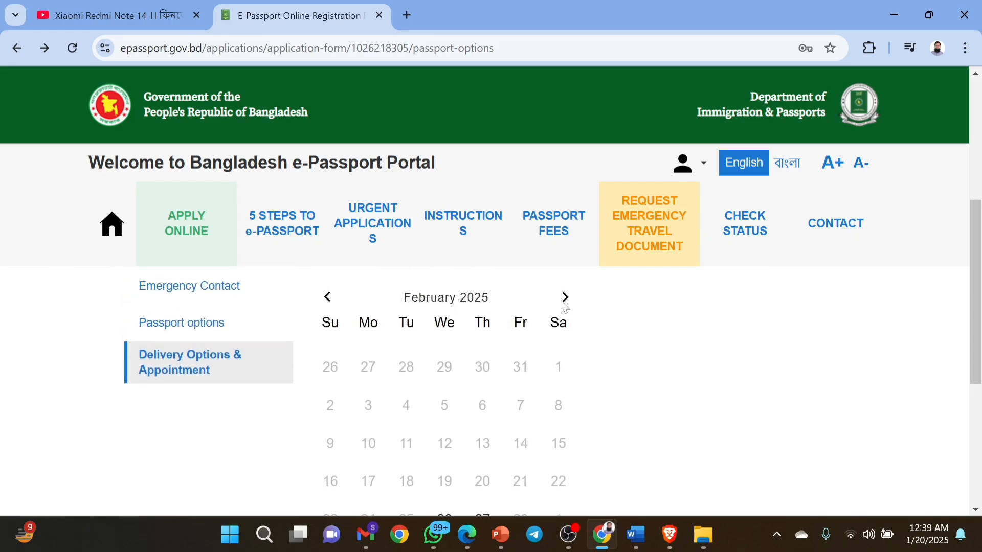
click(565, 300)
scroll(597, 317, down, 3)
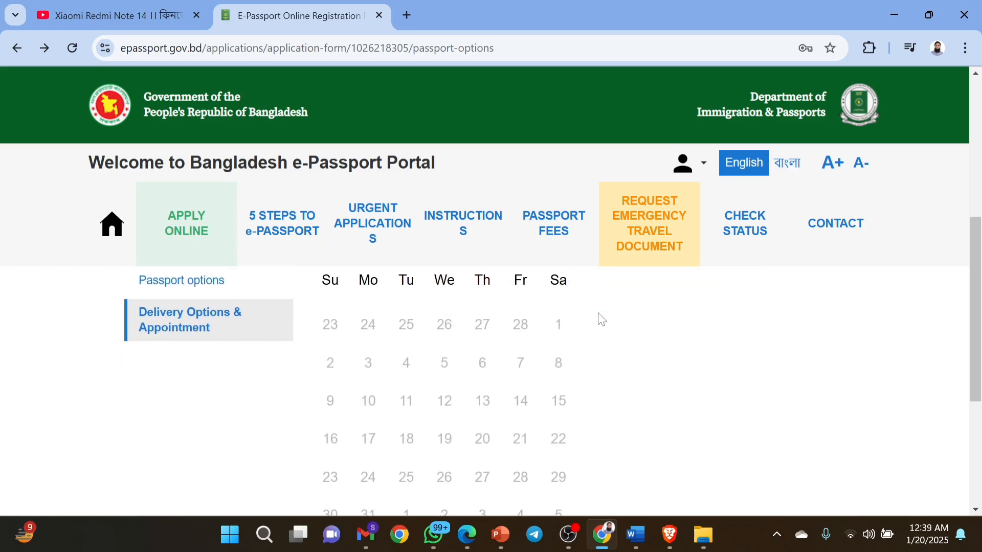
scroll(601, 319, up, 3)
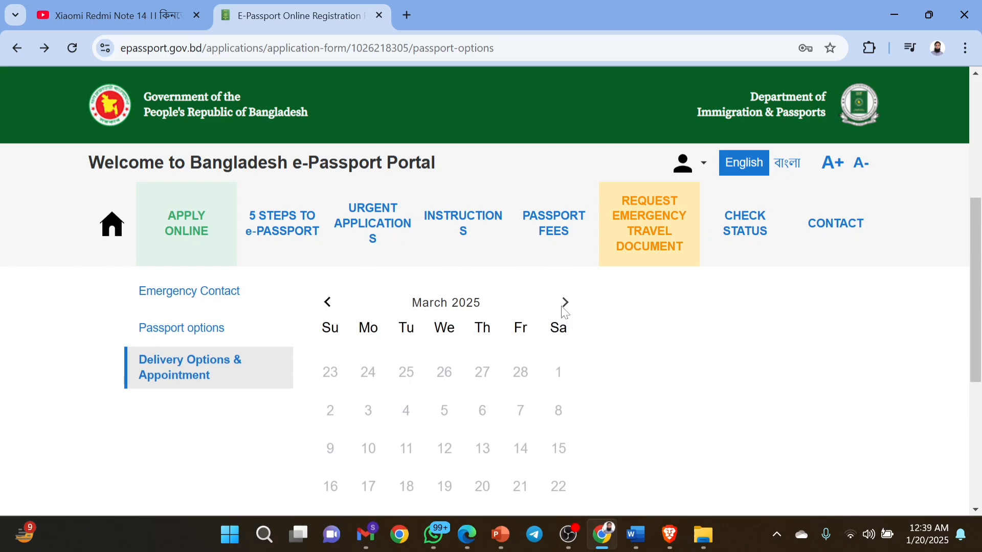
click(566, 302)
scroll(609, 358, down, 5)
scroll(610, 358, up, 3)
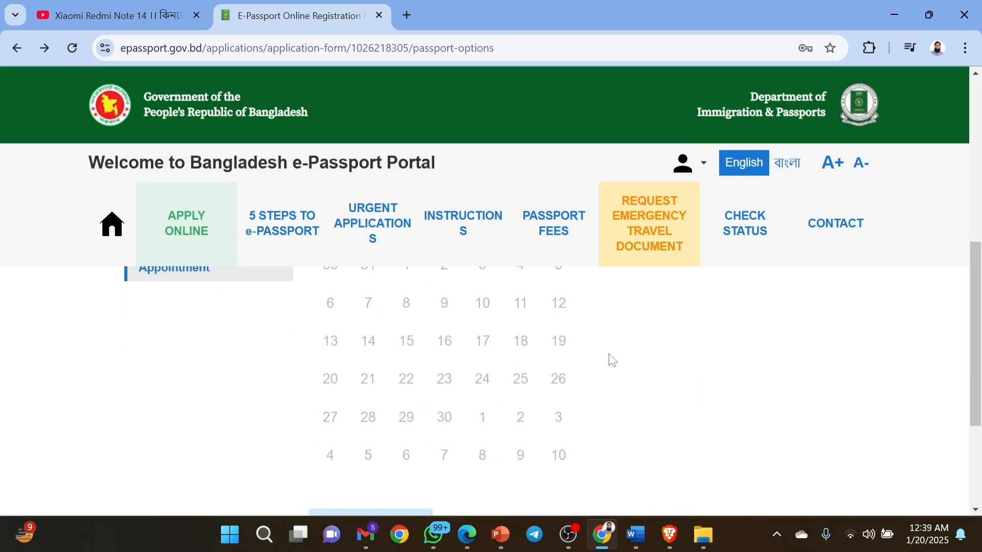
scroll(610, 358, down, 2)
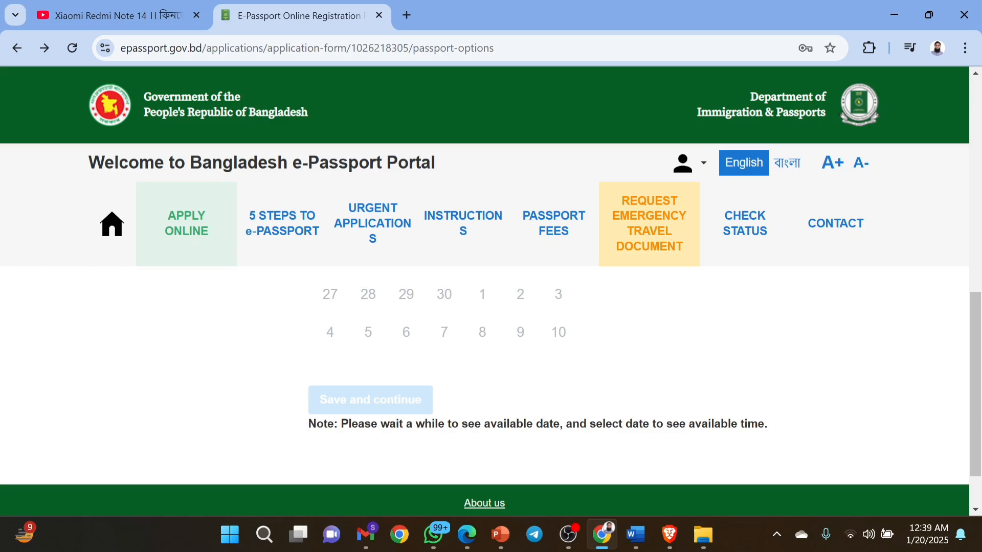
scroll(760, 423, up, 5)
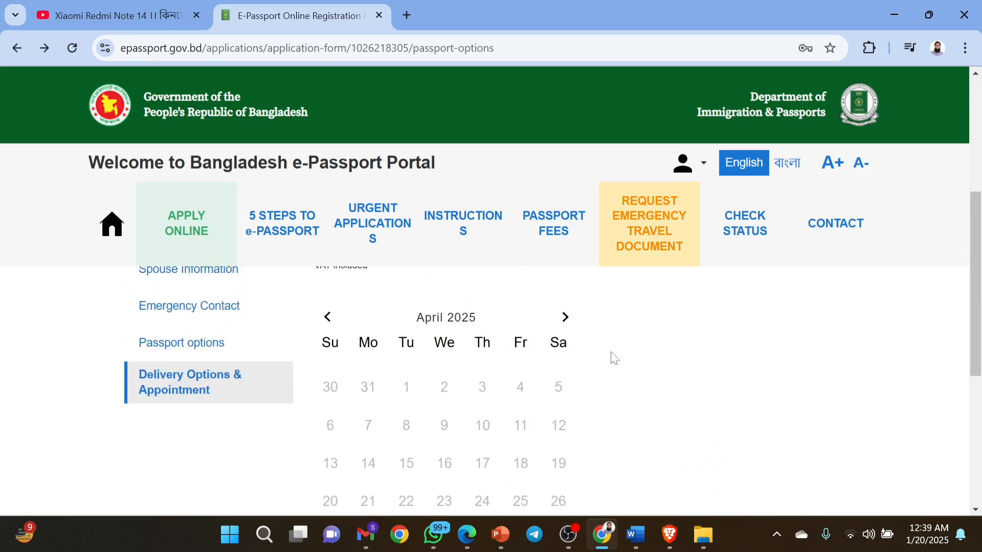
click(566, 318)
scroll(566, 319, down, 4)
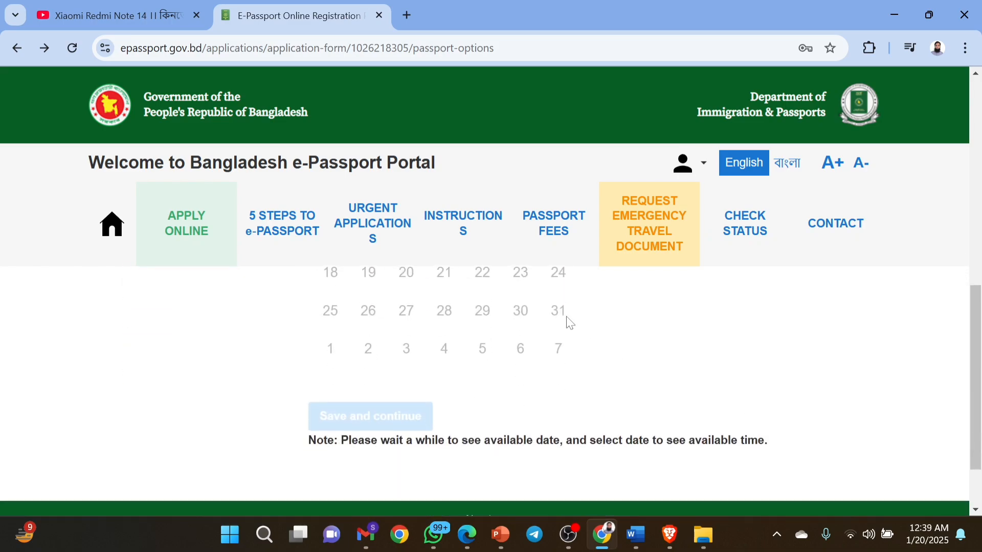
scroll(566, 320, up, 6)
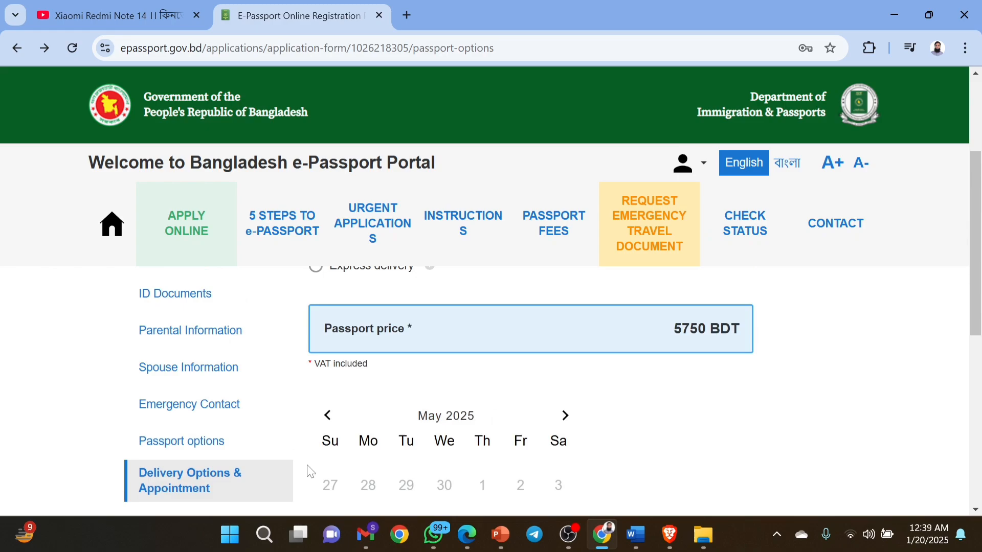
click(327, 416)
click(328, 416)
click(327, 415)
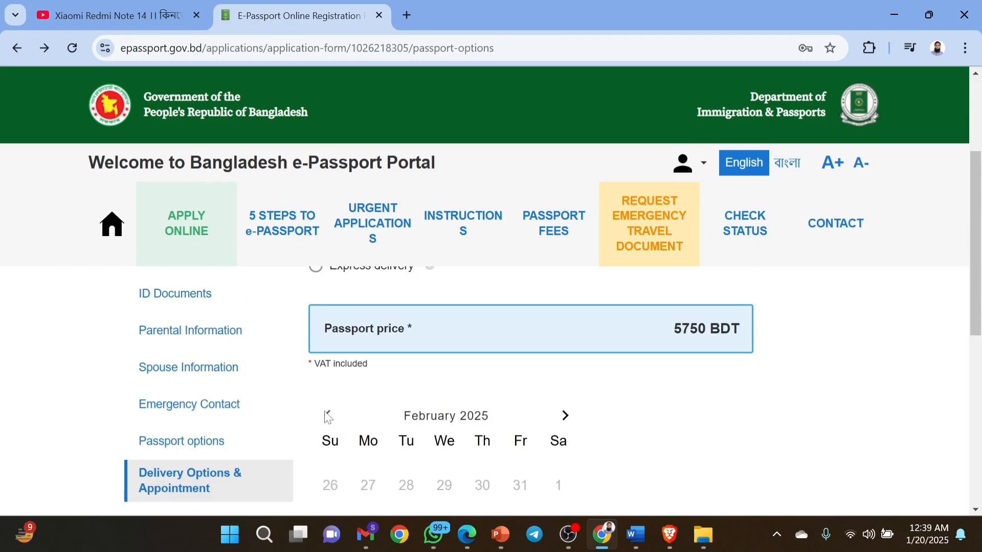
click(327, 416)
scroll(327, 416, down, 5)
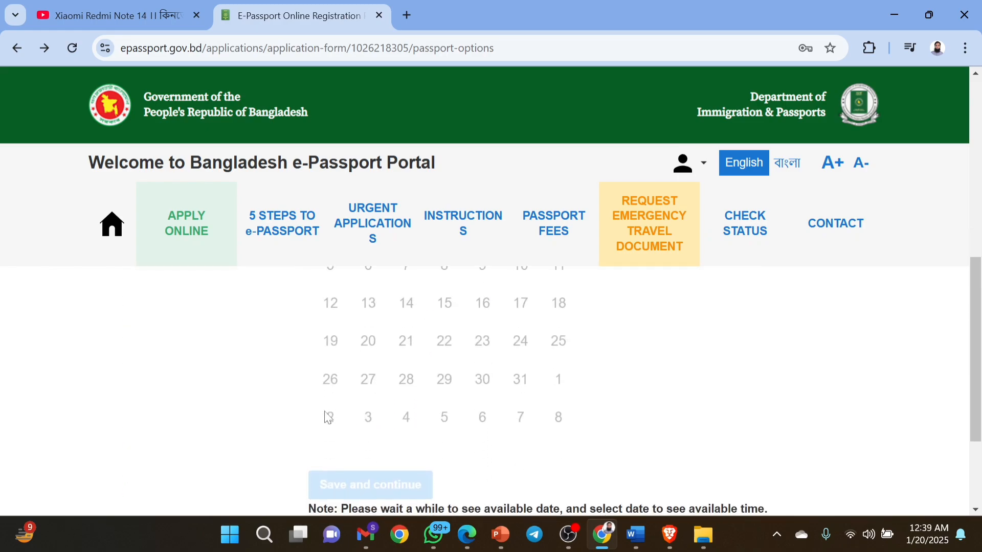
scroll(327, 415, up, 3)
scroll(328, 417, up, 3)
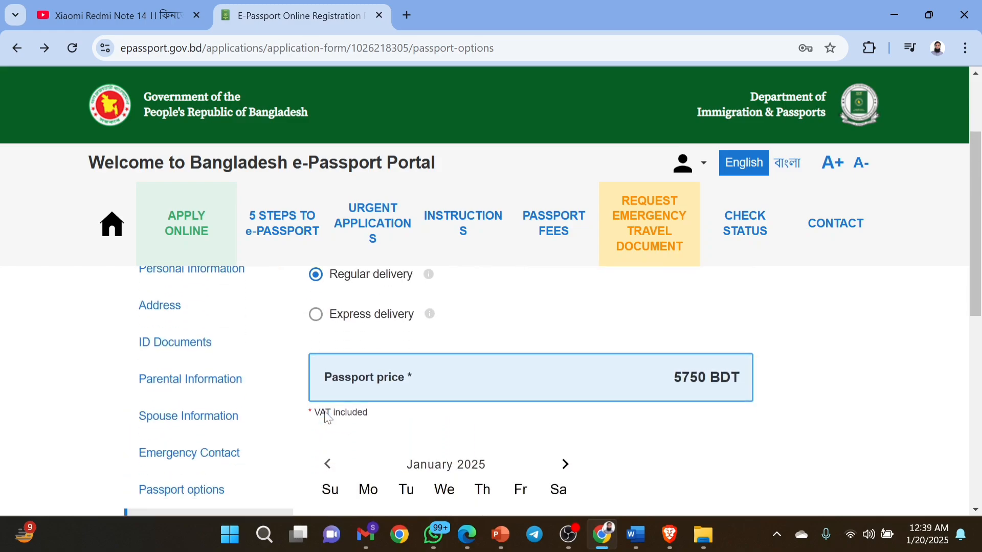
click(316, 314)
scroll(439, 346, down, 2)
scroll(438, 346, down, 5)
scroll(439, 347, up, 5)
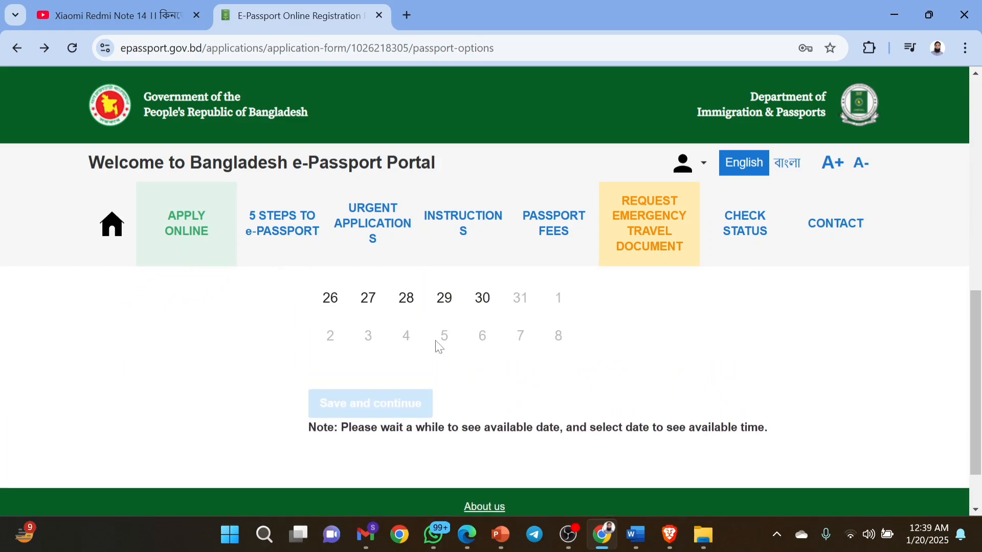
scroll(438, 346, down, 1)
scroll(439, 347, down, 3)
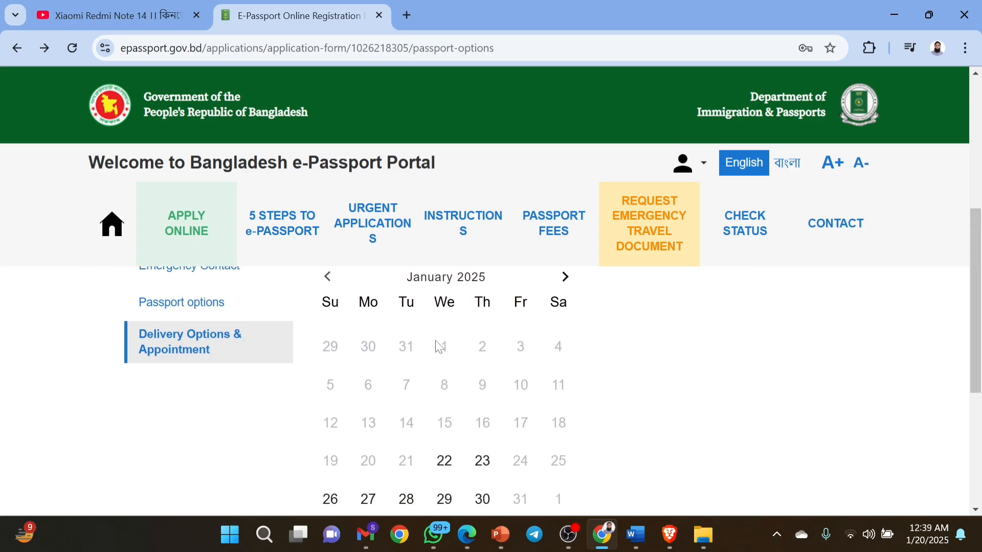
scroll(438, 346, up, 4)
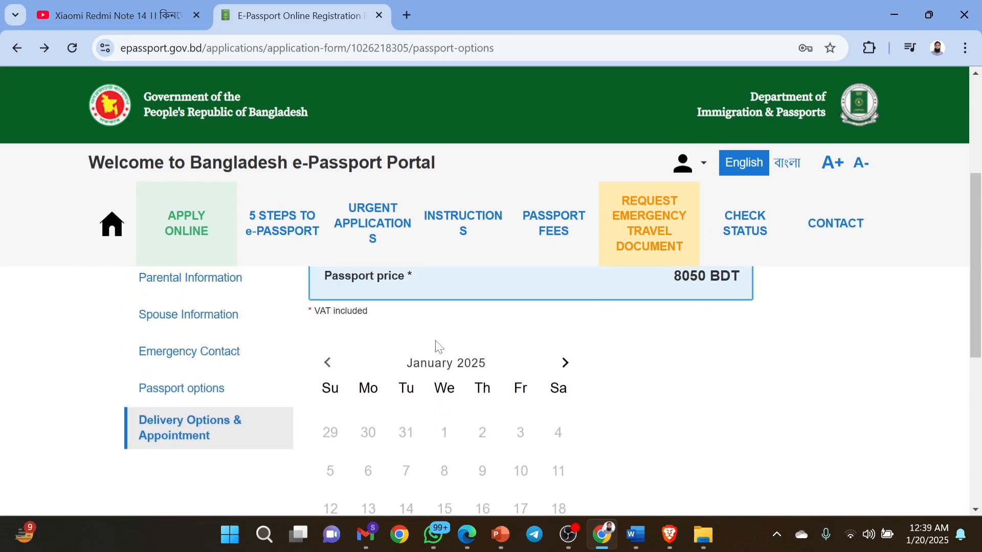
scroll(438, 346, up, 3)
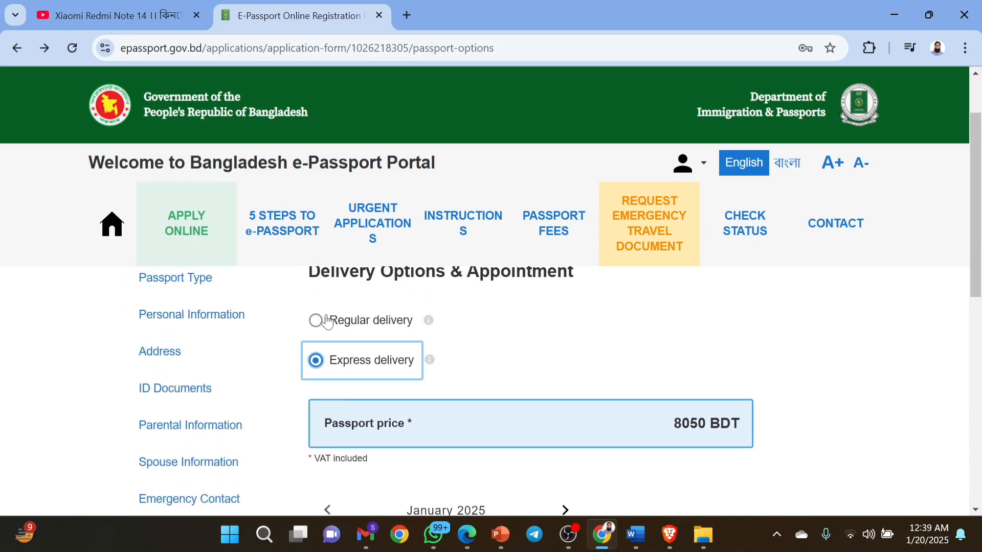
click(317, 321)
scroll(463, 349, down, 4)
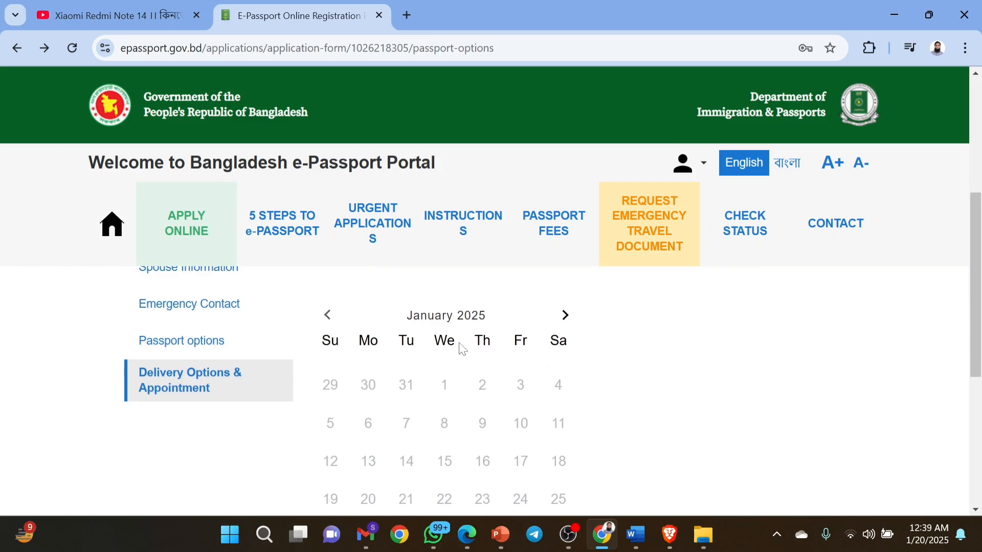
click(566, 317)
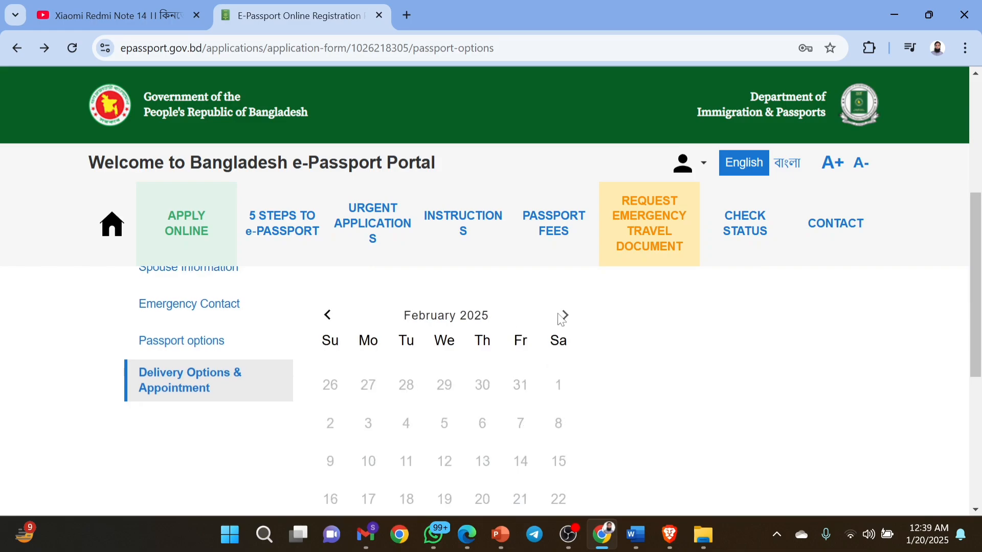
click(565, 316)
click(566, 316)
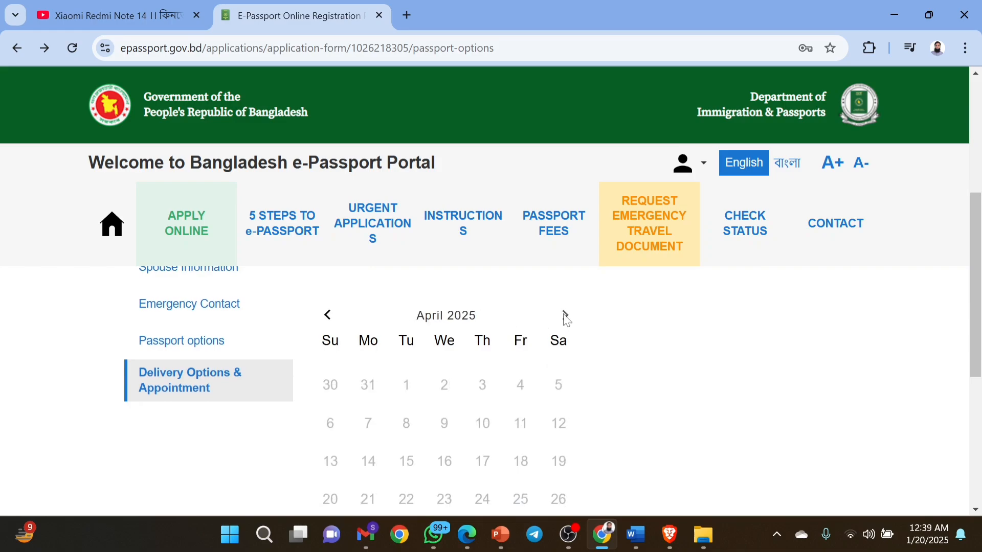
click(566, 317)
click(566, 316)
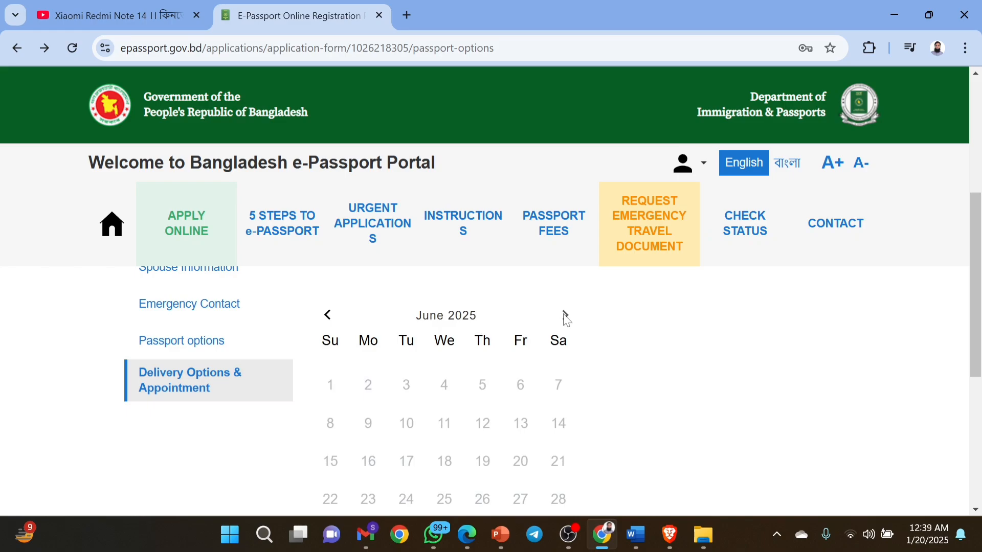
scroll(564, 314, up, 1)
scroll(564, 314, down, 5)
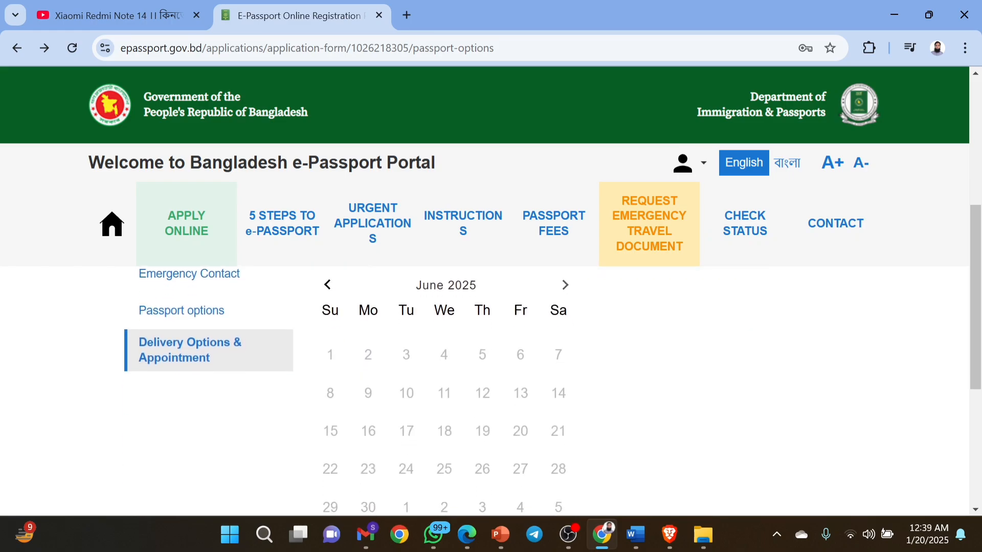
scroll(563, 318, up, 5)
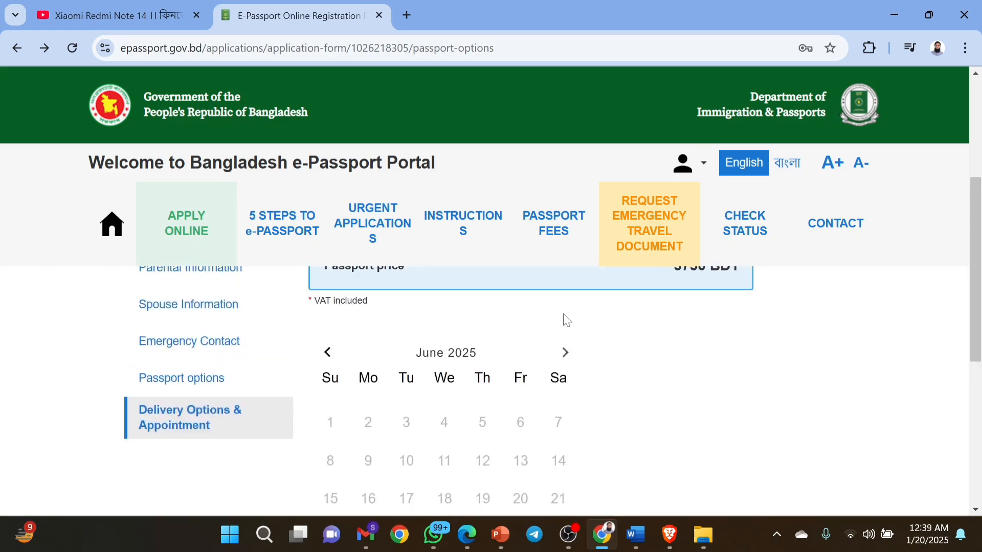
click(328, 353)
click(328, 353)
click(329, 353)
click(328, 353)
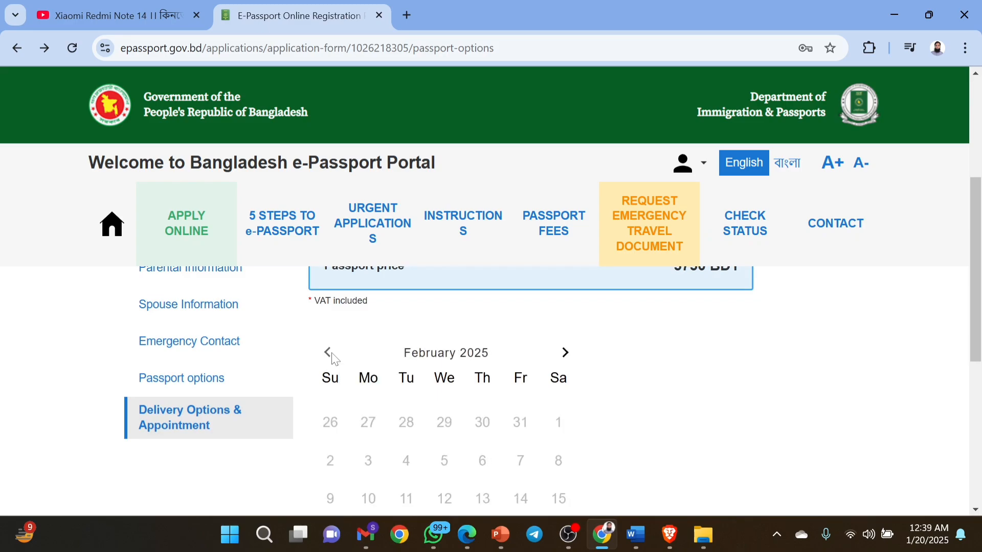
click(329, 353)
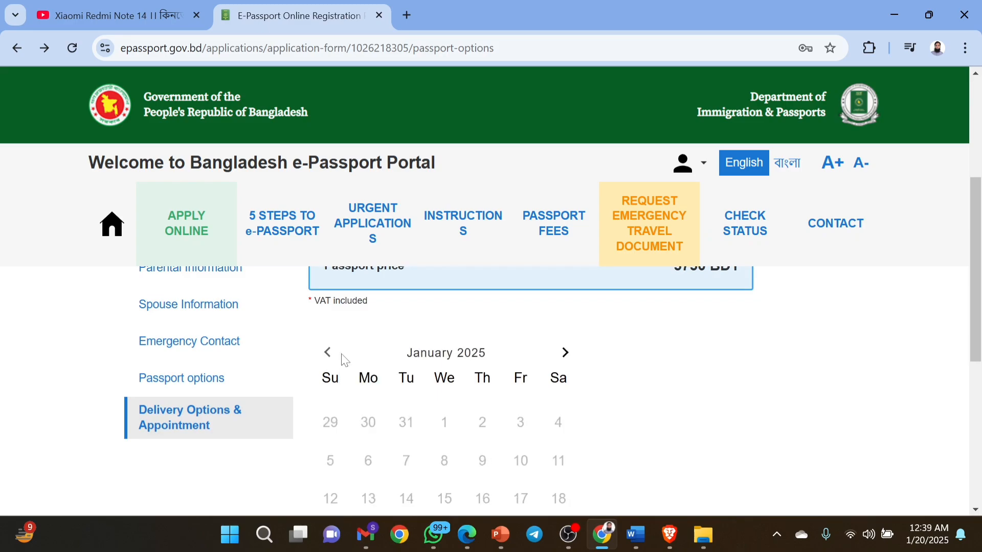
scroll(487, 395, down, 6)
scroll(486, 394, up, 7)
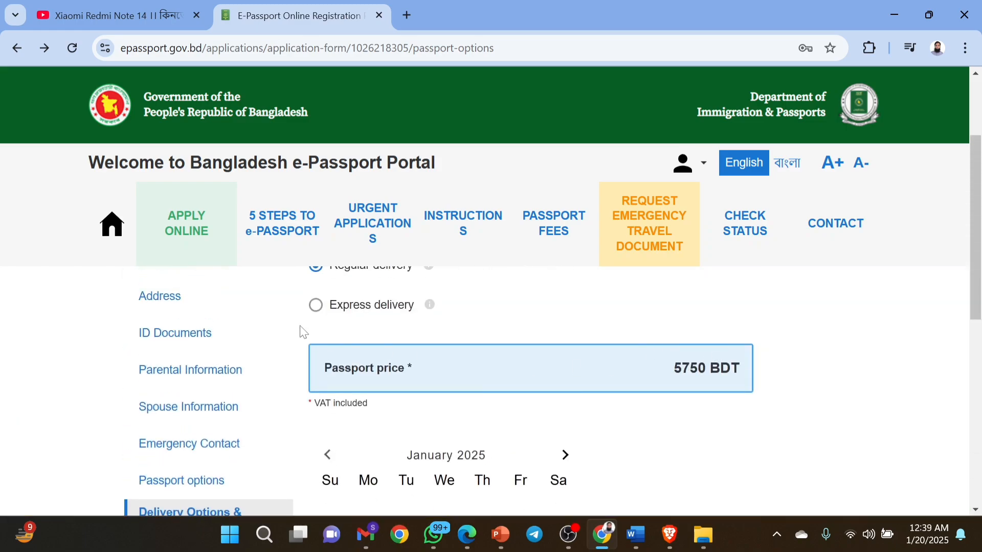
click(316, 305)
scroll(429, 416, down, 4)
scroll(432, 417, down, 2)
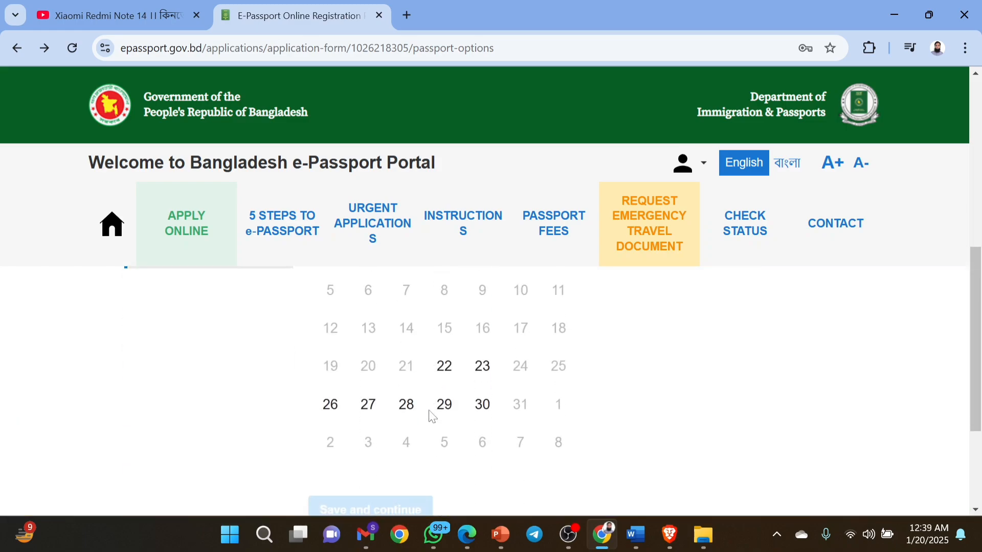
scroll(432, 410, up, 2)
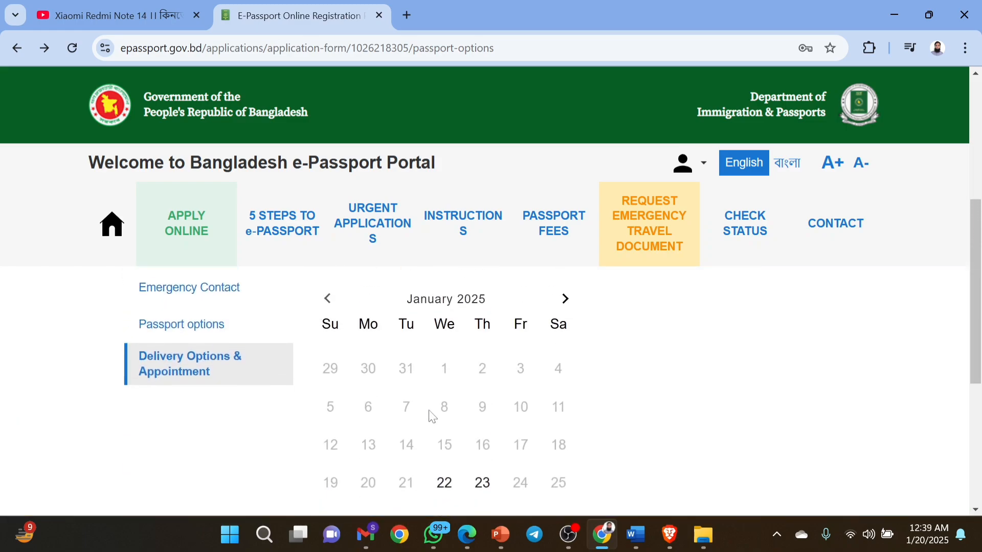
click(565, 302)
scroll(578, 322, down, 3)
scroll(578, 322, up, 3)
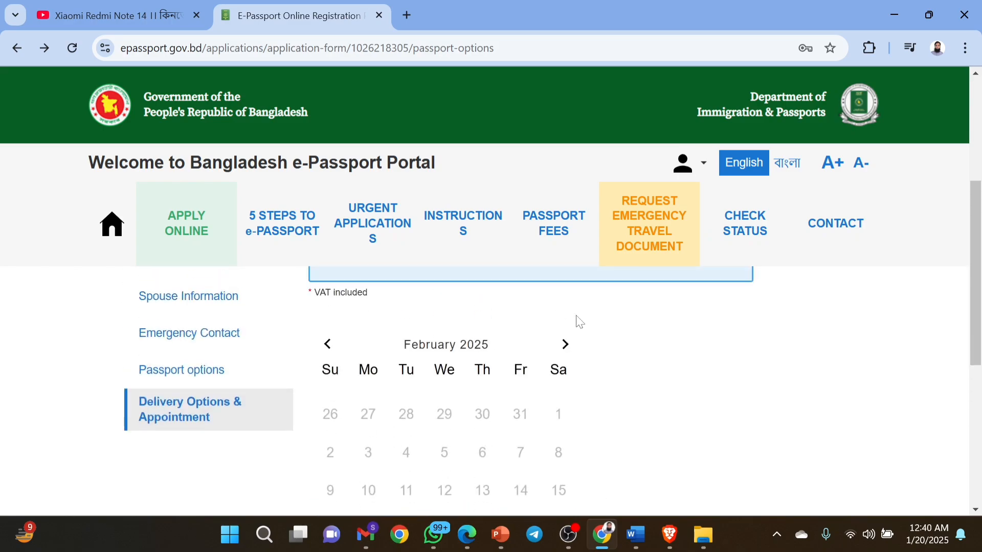
click(565, 346)
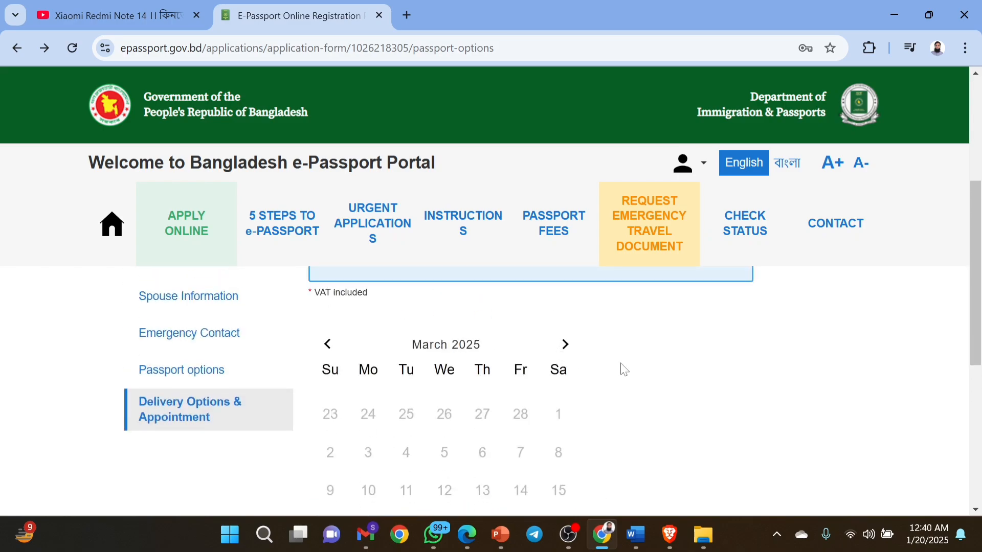
scroll(622, 368, down, 2)
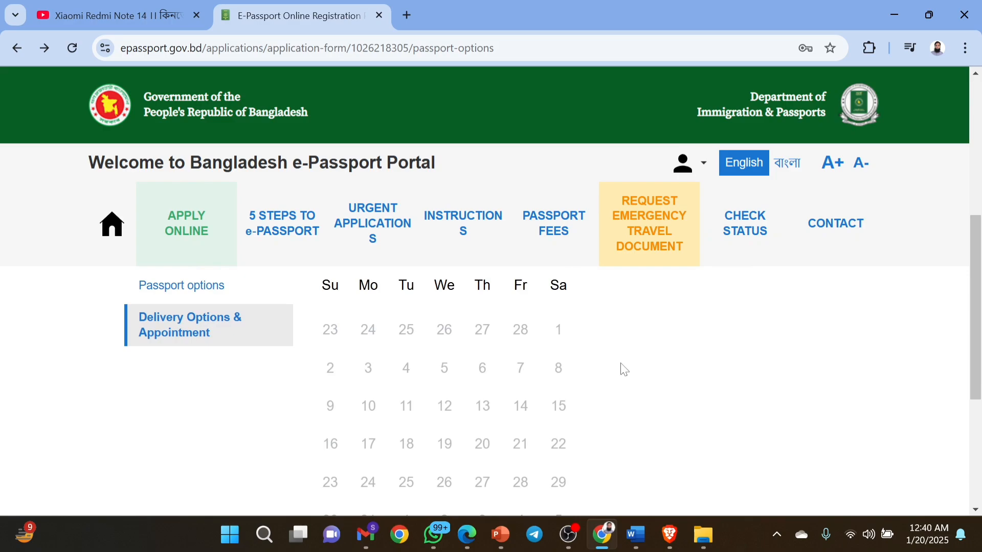
scroll(624, 370, down, 1)
scroll(624, 370, up, 4)
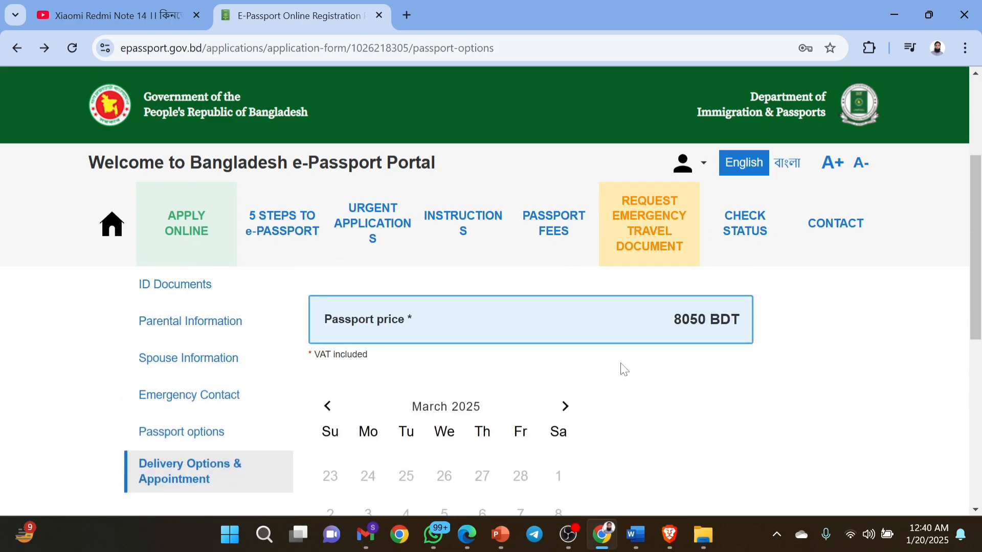
click(328, 406)
scroll(536, 445, down, 3)
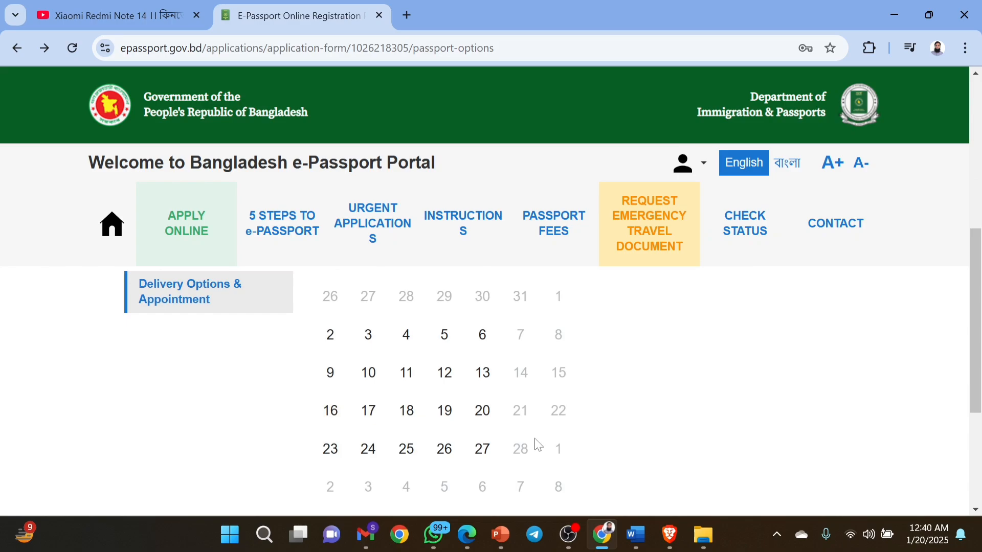
scroll(538, 445, up, 1)
scroll(537, 445, down, 2)
scroll(537, 445, up, 3)
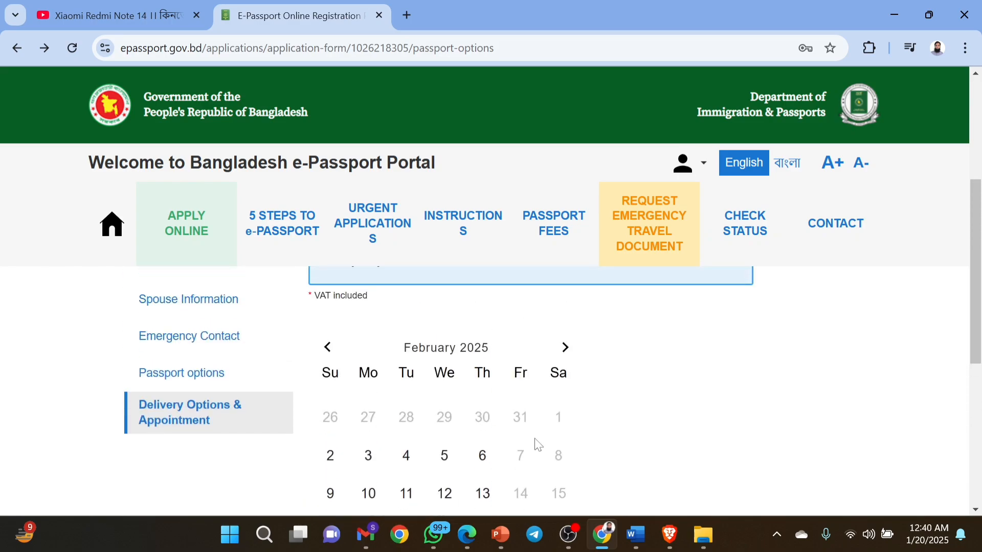
click(329, 349)
scroll(520, 406, down, 1)
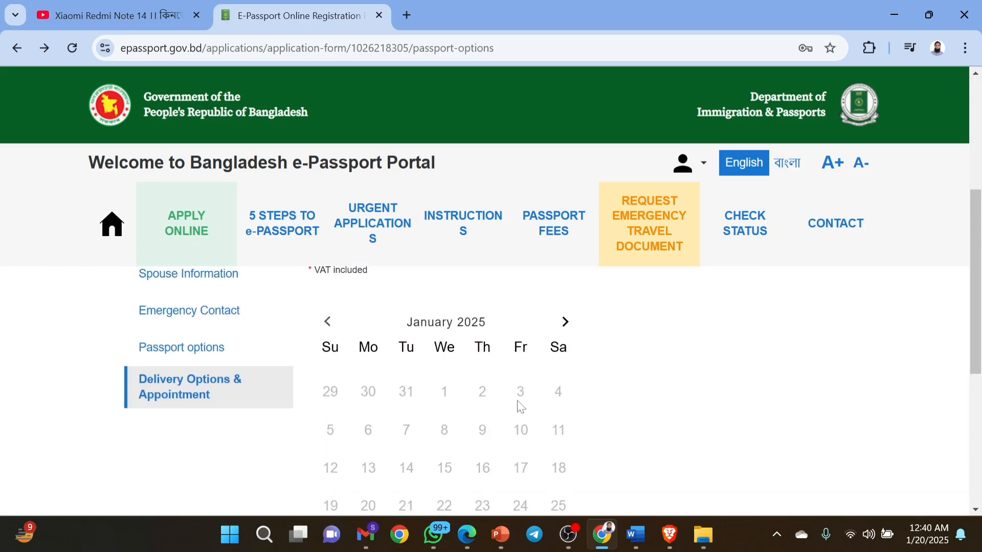
scroll(520, 407, down, 2)
scroll(521, 407, up, 3)
scroll(520, 406, down, 4)
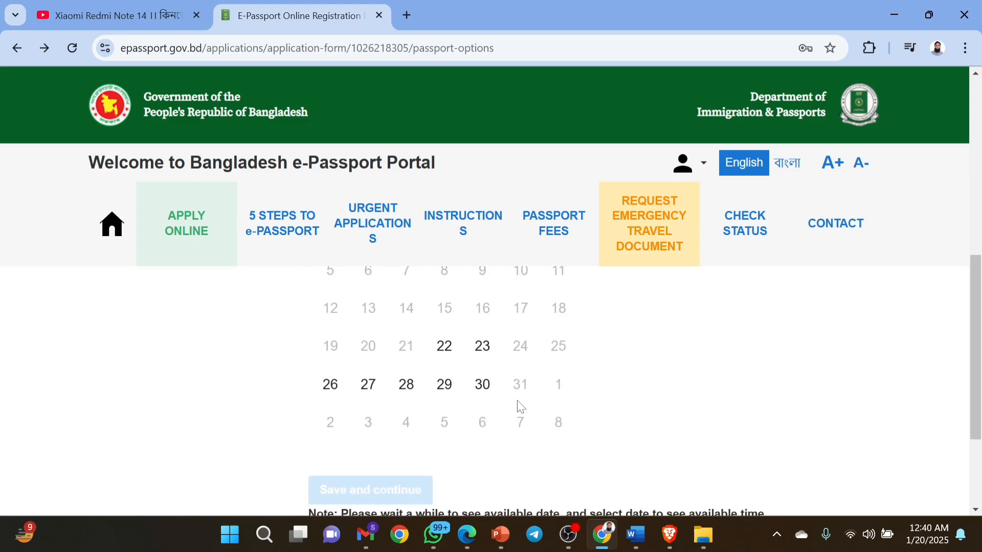
scroll(520, 407, up, 6)
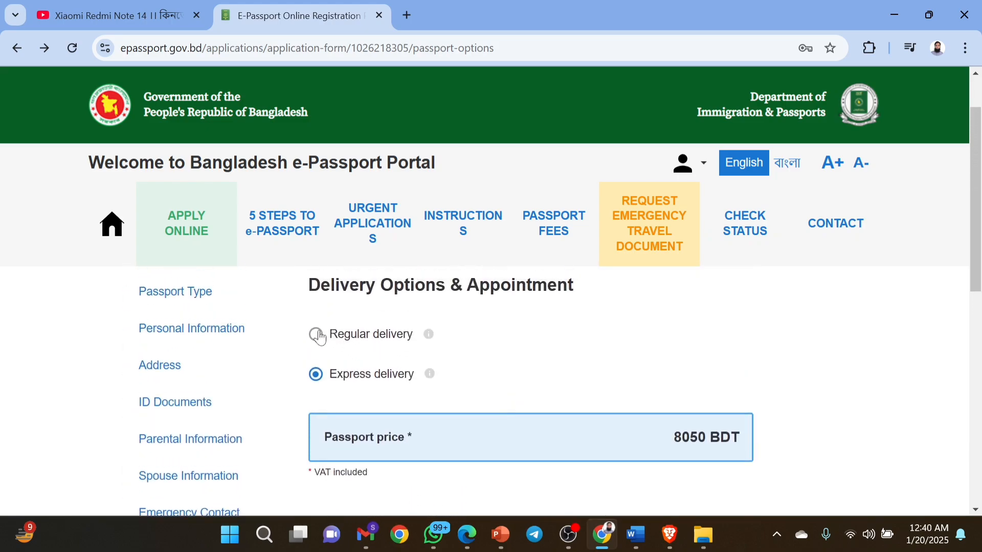
click(317, 335)
scroll(509, 365, down, 7)
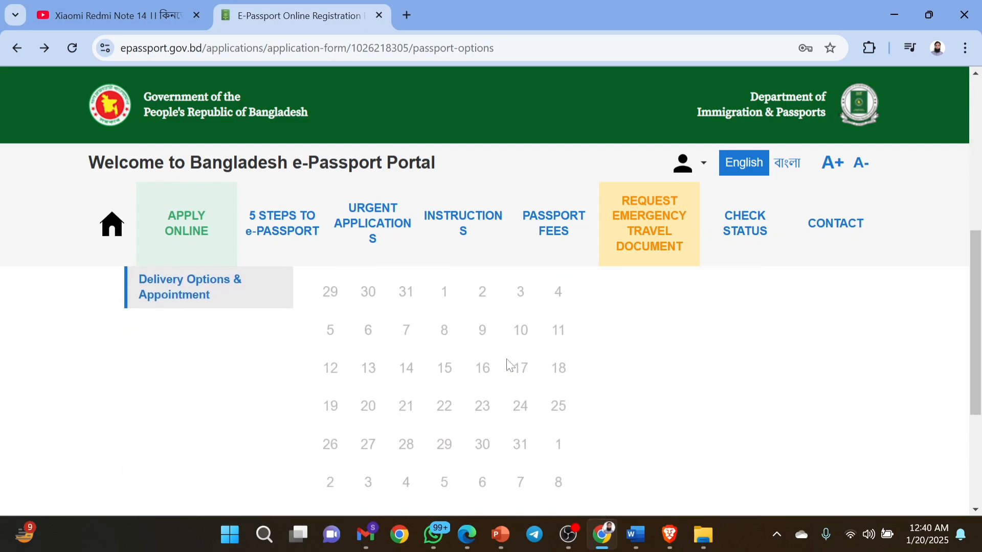
scroll(509, 365, down, 3)
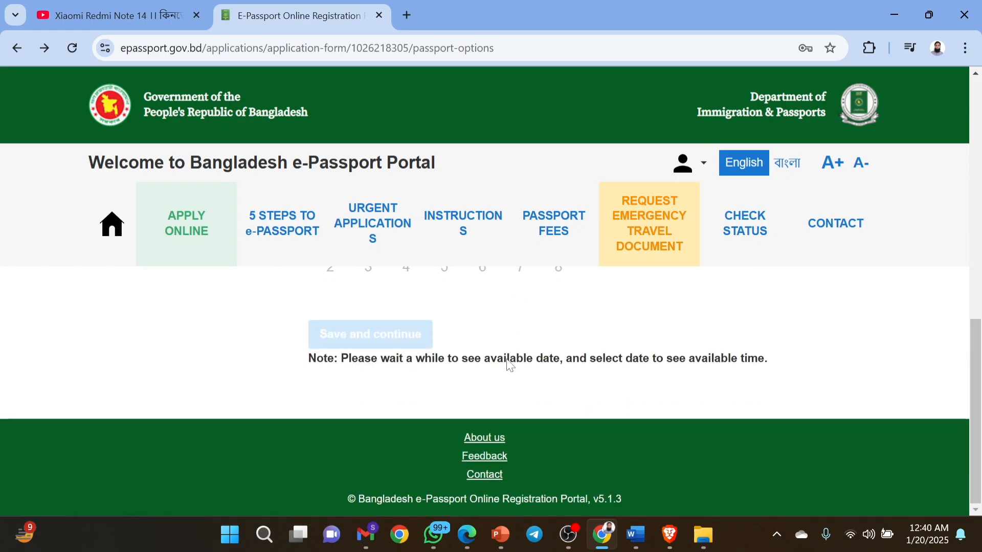
scroll(509, 365, up, 5)
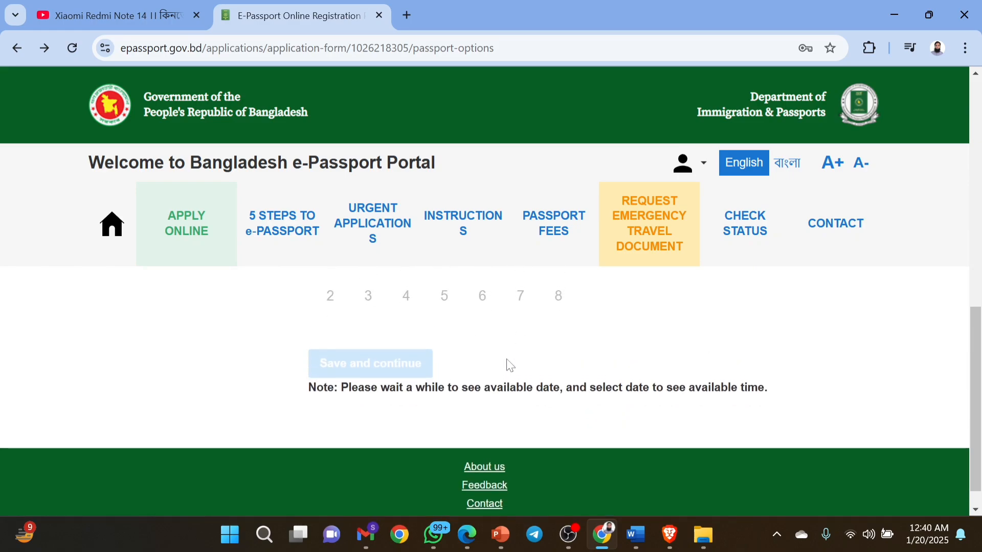
scroll(509, 365, up, 5)
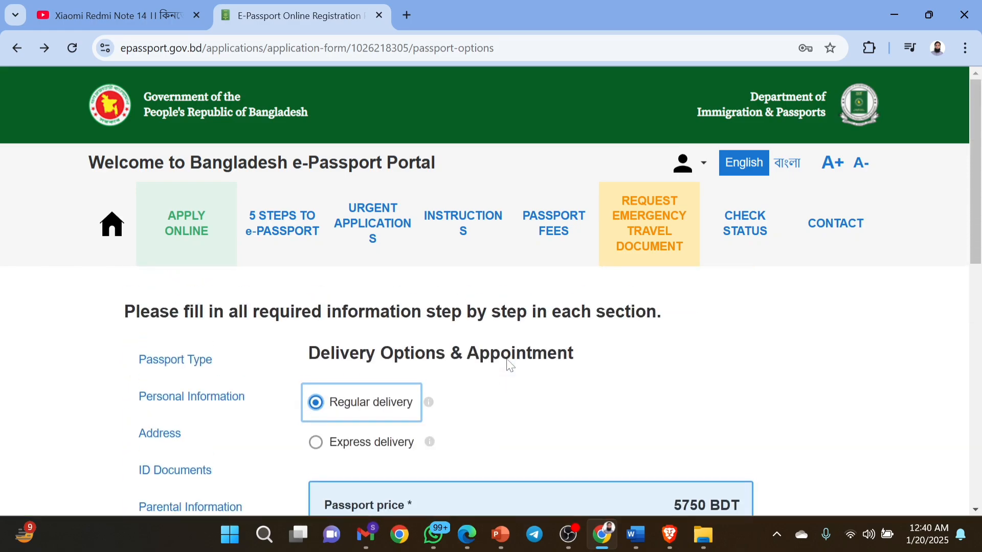
scroll(509, 364, down, 6)
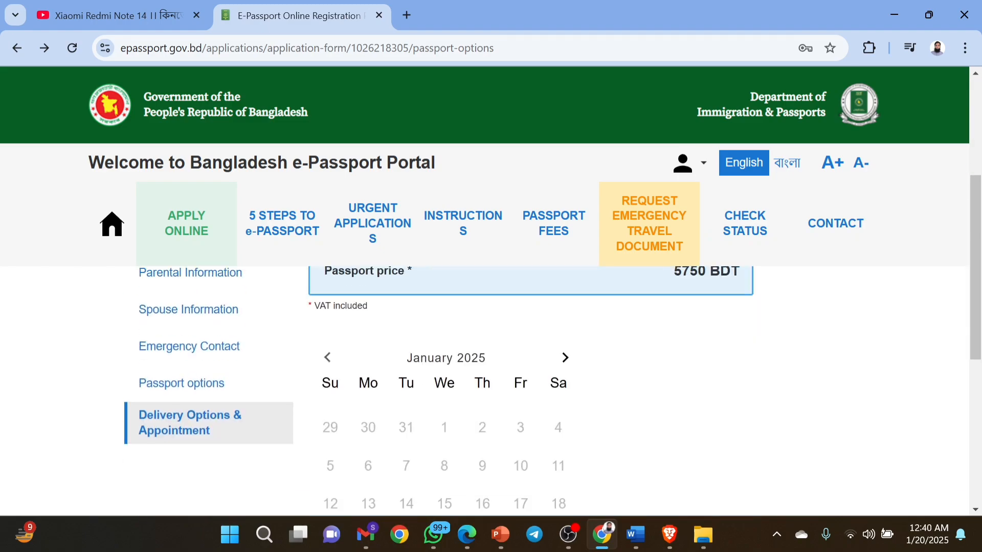
scroll(509, 365, down, 2)
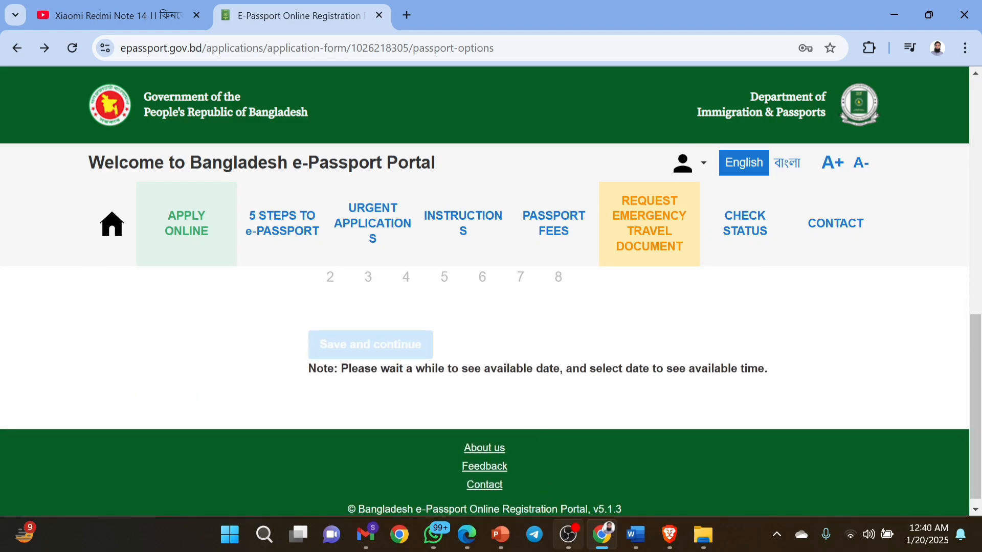
scroll(598, 373, up, 8)
scroll(597, 372, up, 1)
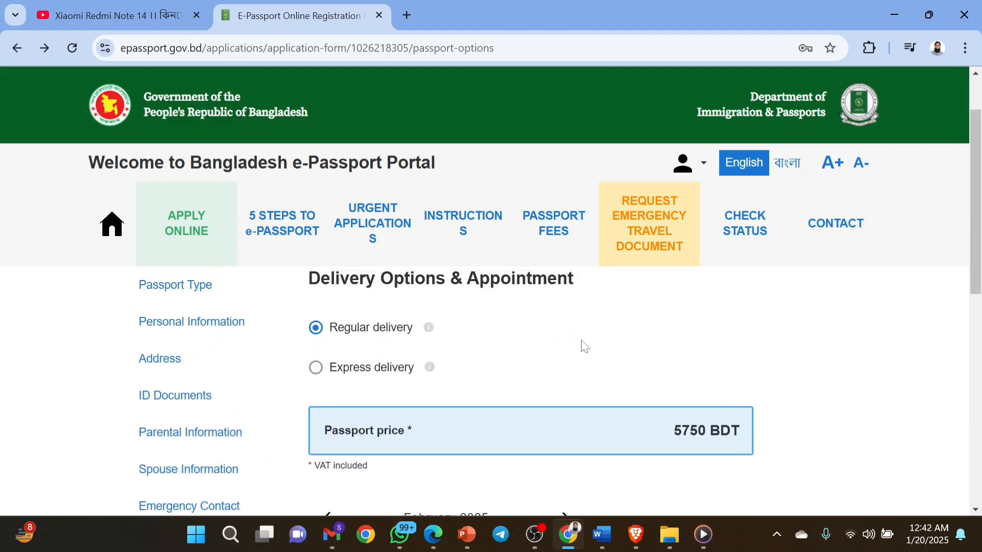
Pick 26 February 2025 as the appointment date in the calendar.
scroll(585, 347, up, 1)
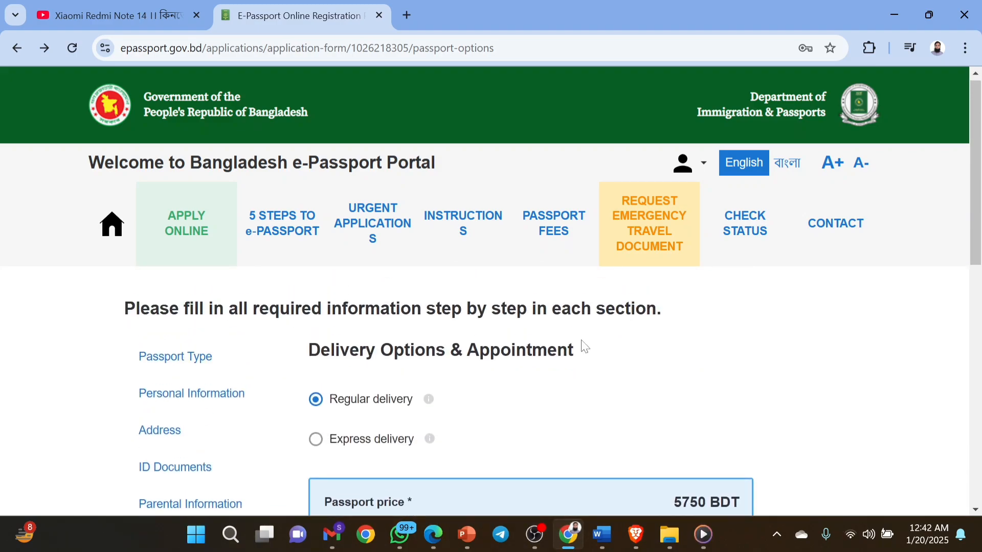
scroll(585, 347, down, 1)
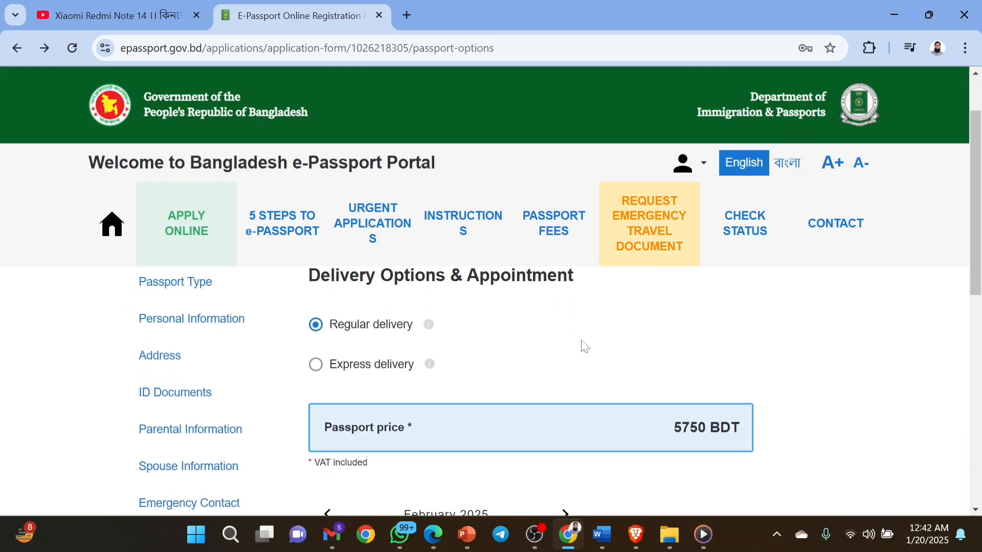
scroll(583, 343, down, 3)
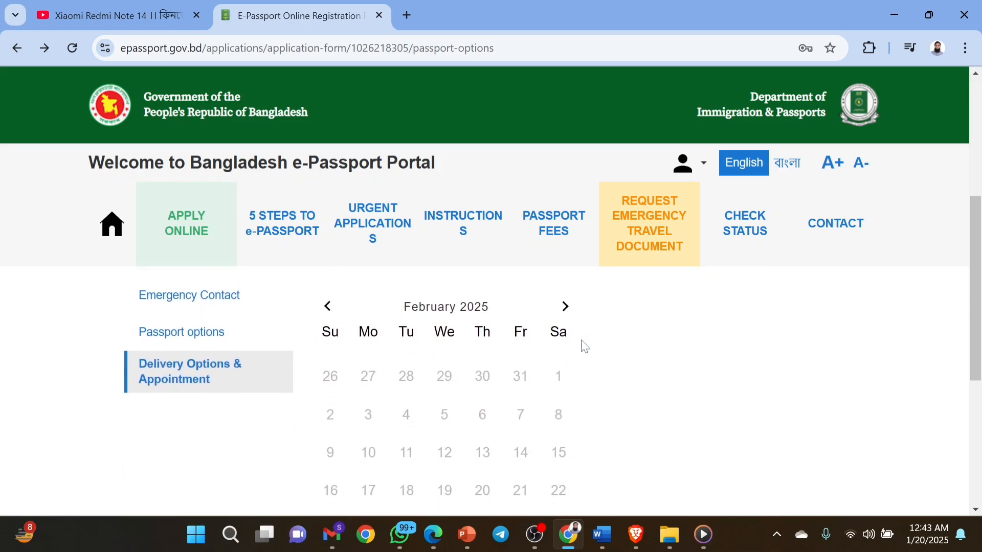
click(327, 307)
scroll(467, 380, down, 2)
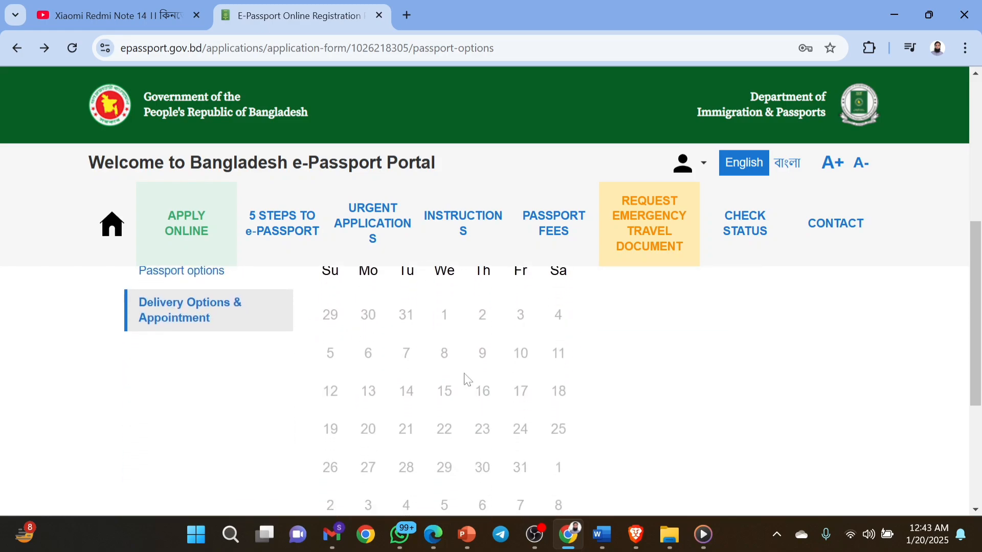
scroll(467, 379, up, 2)
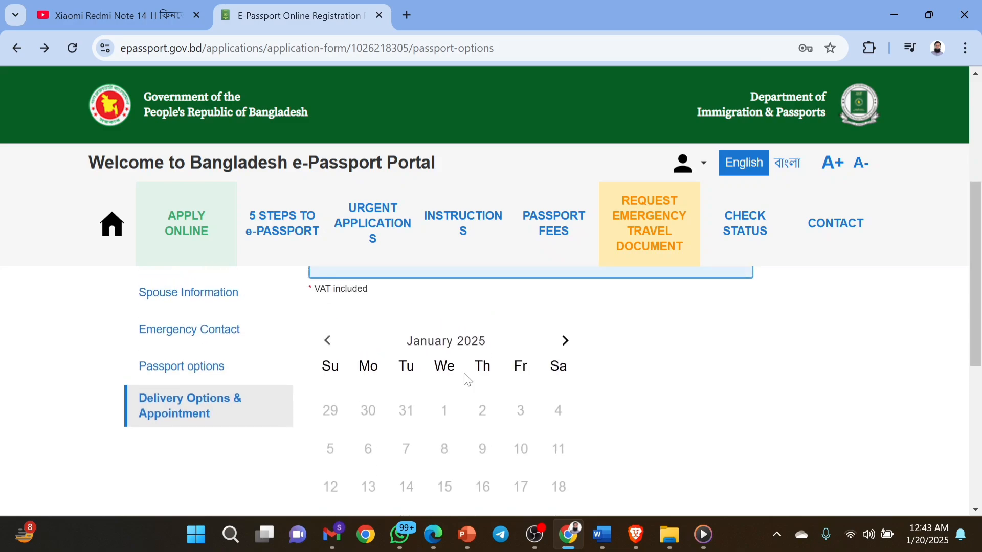
scroll(467, 380, down, 3)
scroll(467, 379, up, 2)
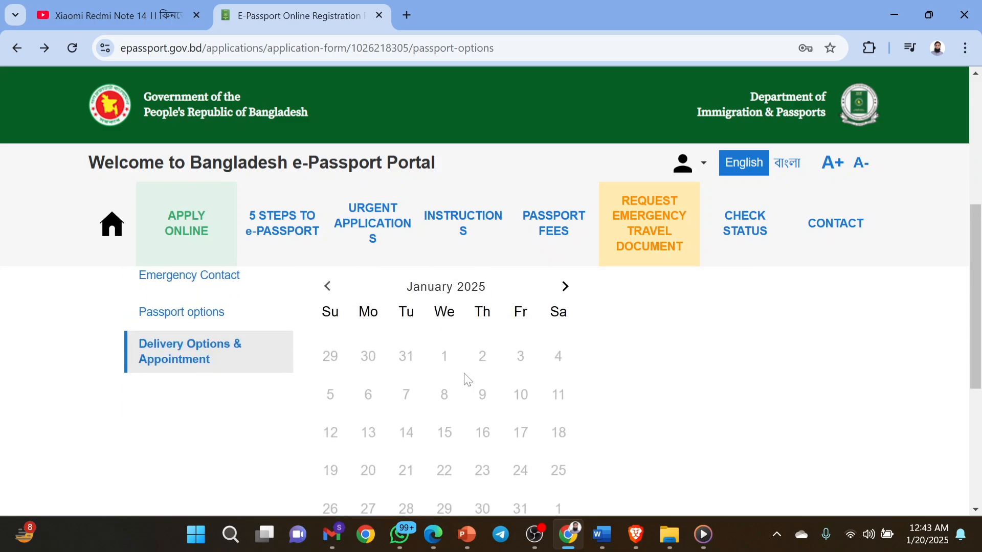
click(564, 287)
scroll(582, 368, down, 2)
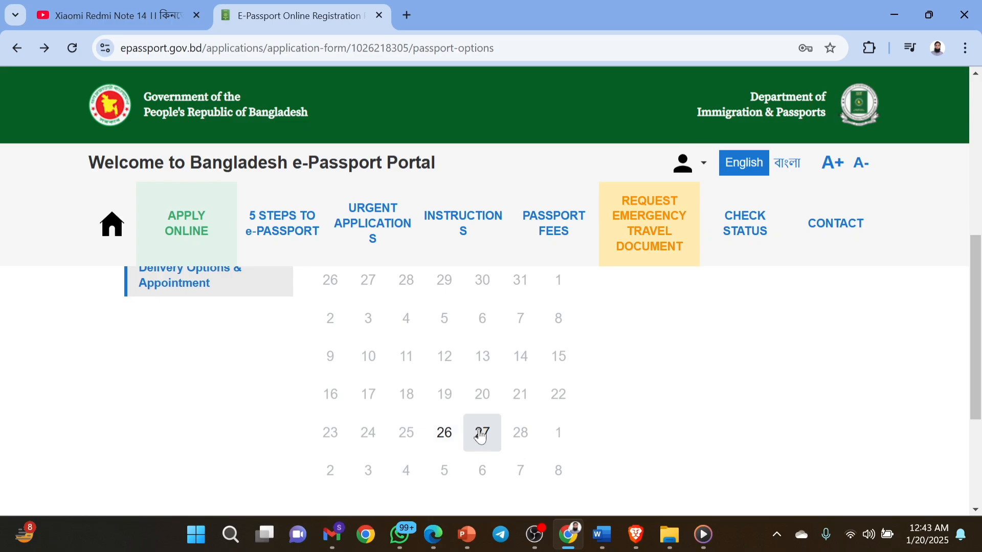
click(445, 434)
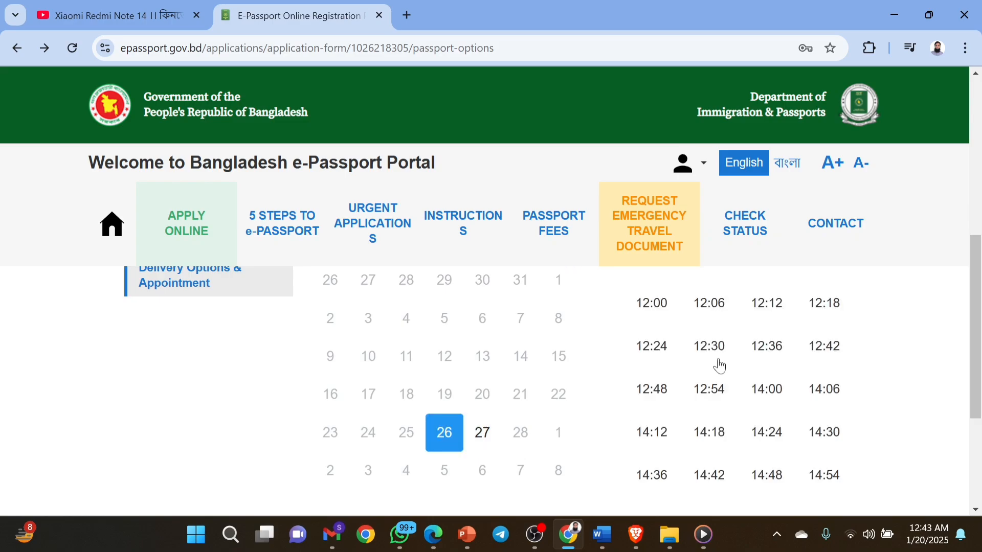
Choose the 11:12 time slot and save the delivery options.
scroll(716, 366, up, 3)
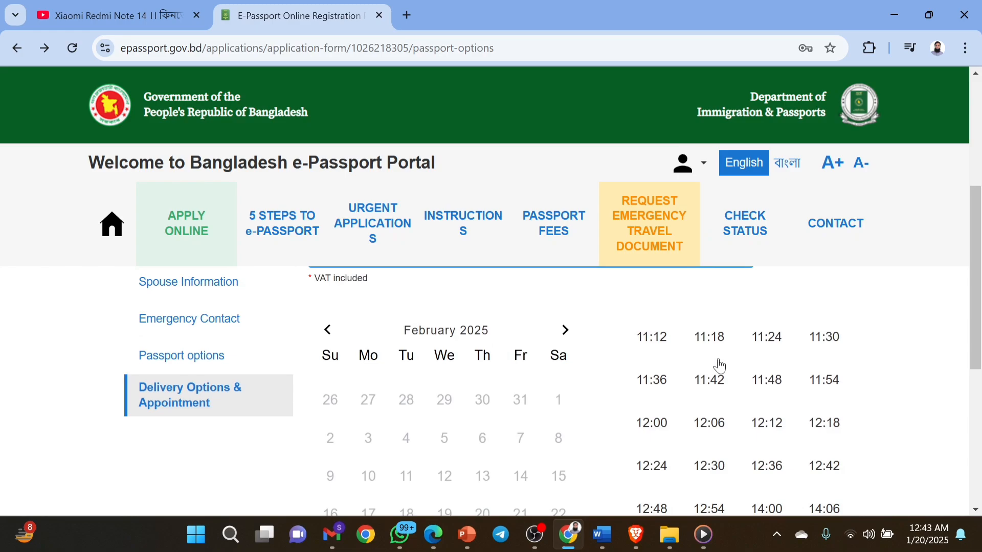
click(659, 342)
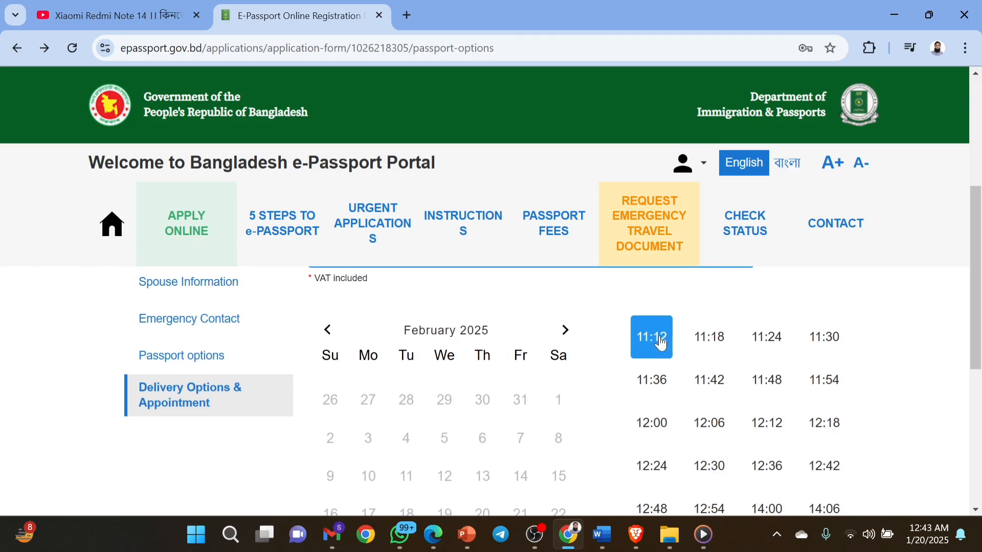
scroll(659, 343, down, 5)
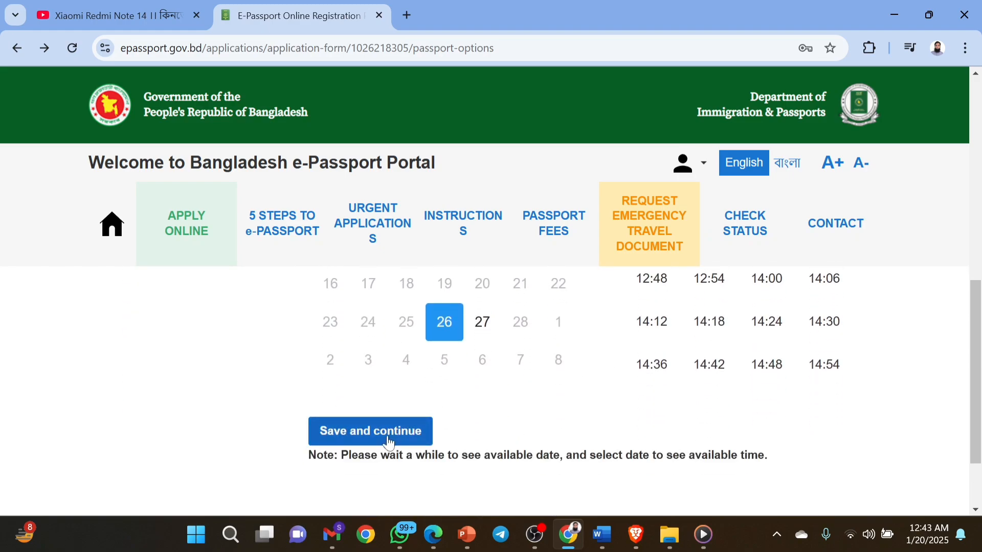
click(389, 443)
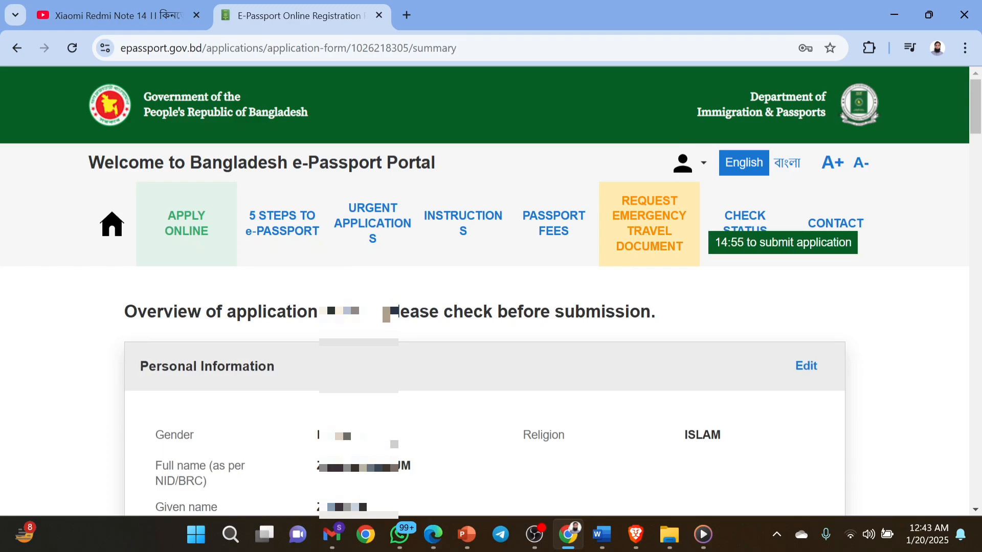
Scroll through the overview reviewing personal information, birth data, addresses and ID documents.
scroll(485, 358, down, 1)
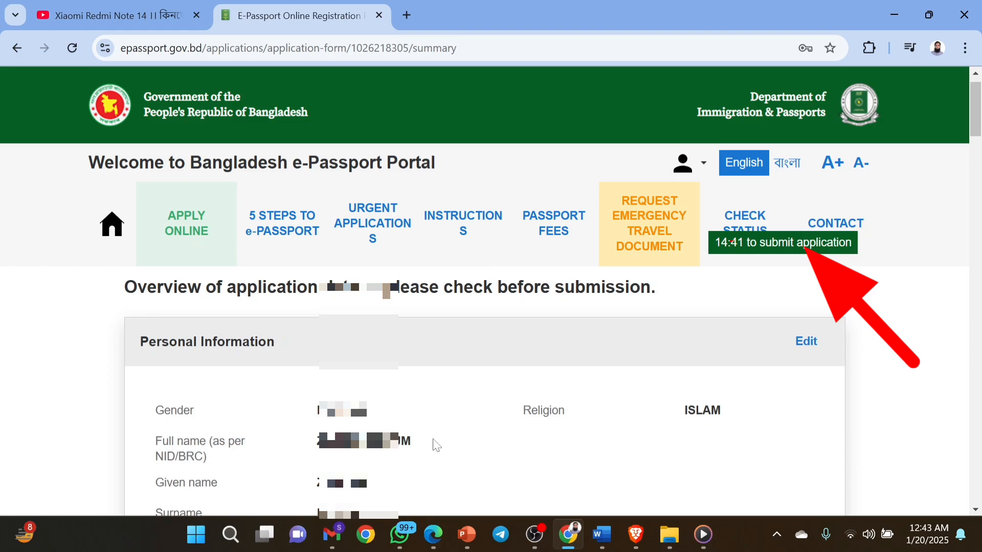
scroll(438, 444, down, 2)
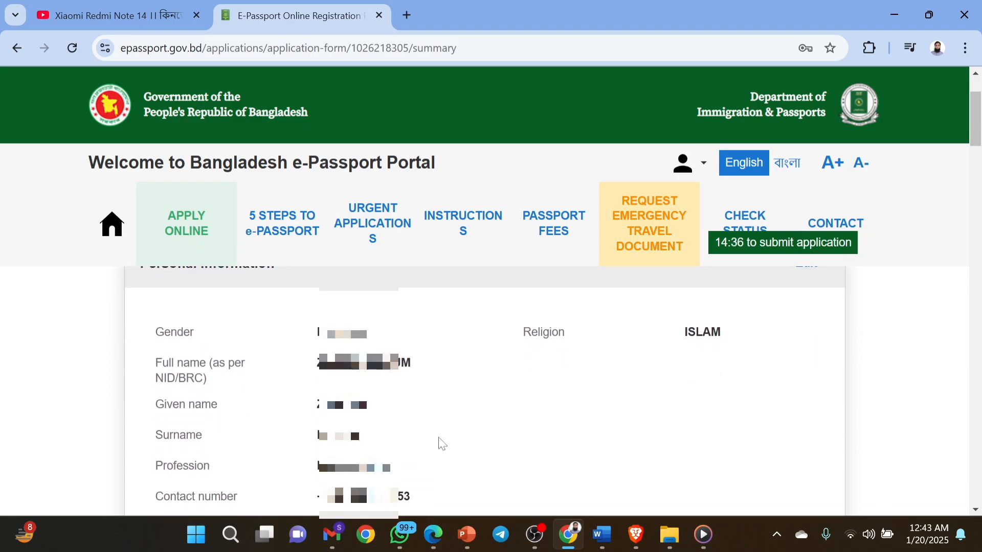
scroll(414, 366, down, 1)
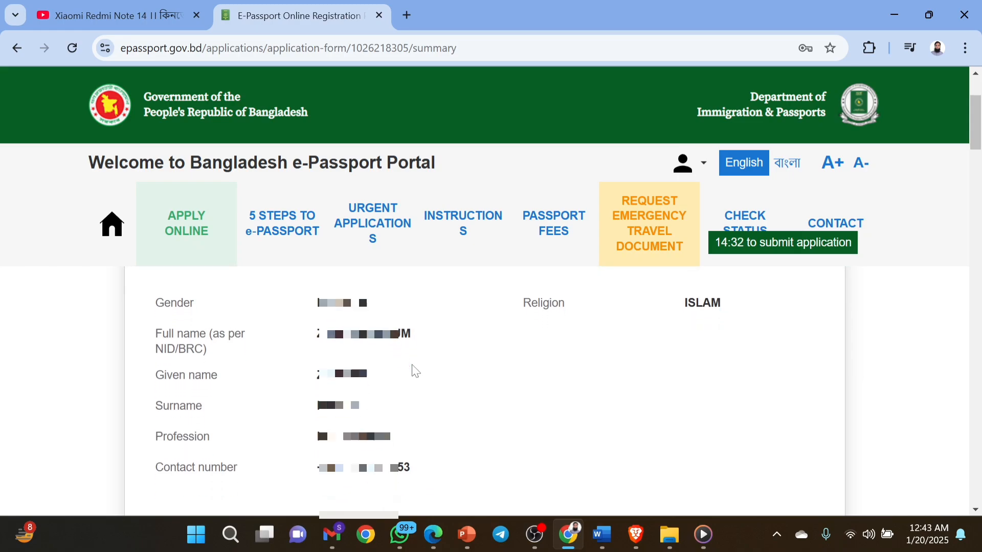
scroll(415, 371, down, 1)
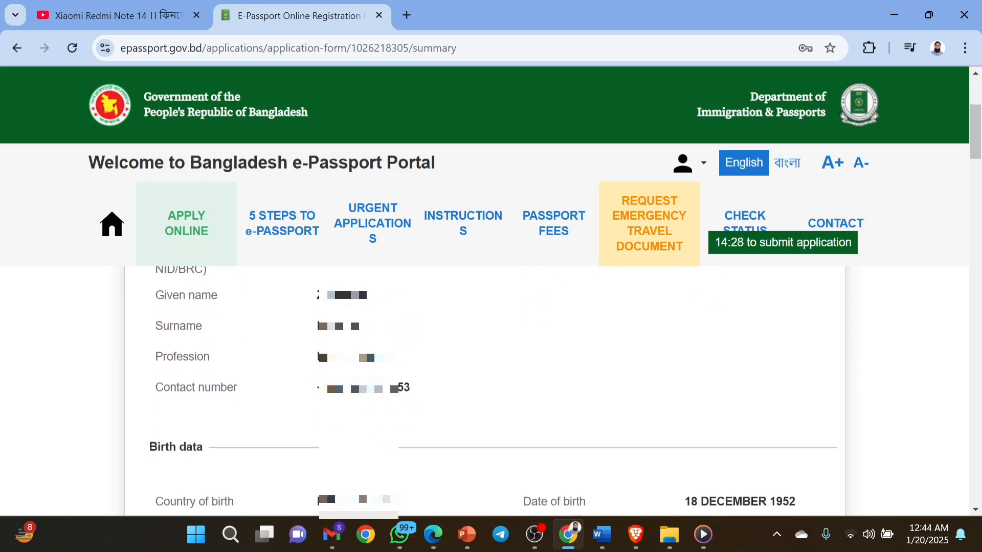
scroll(419, 397, down, 2)
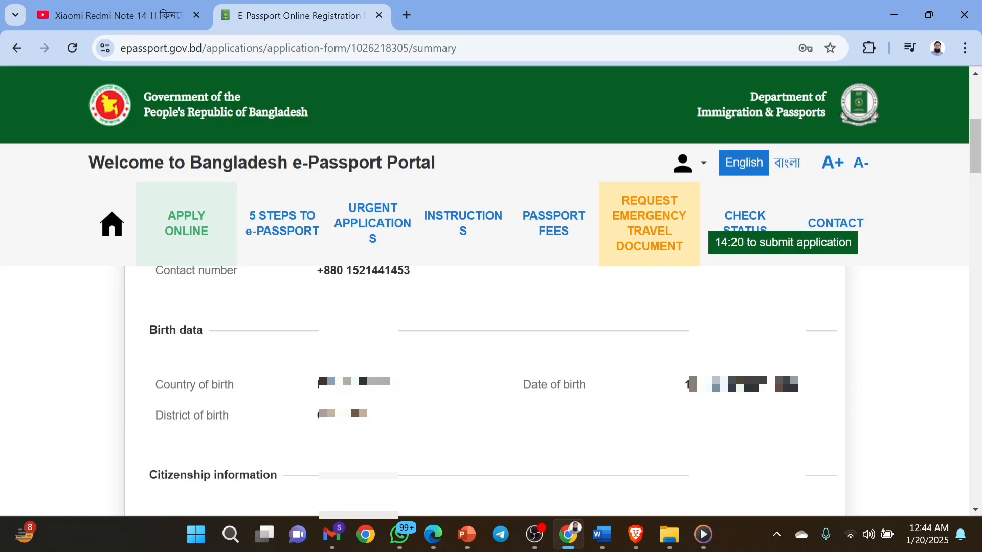
scroll(485, 389, down, 2)
scroll(484, 388, down, 3)
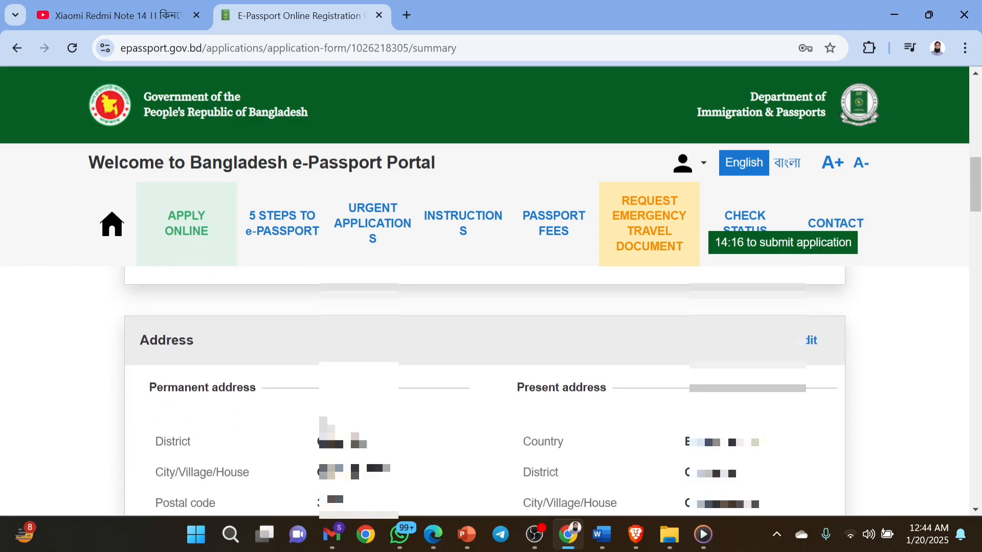
scroll(485, 389, down, 1)
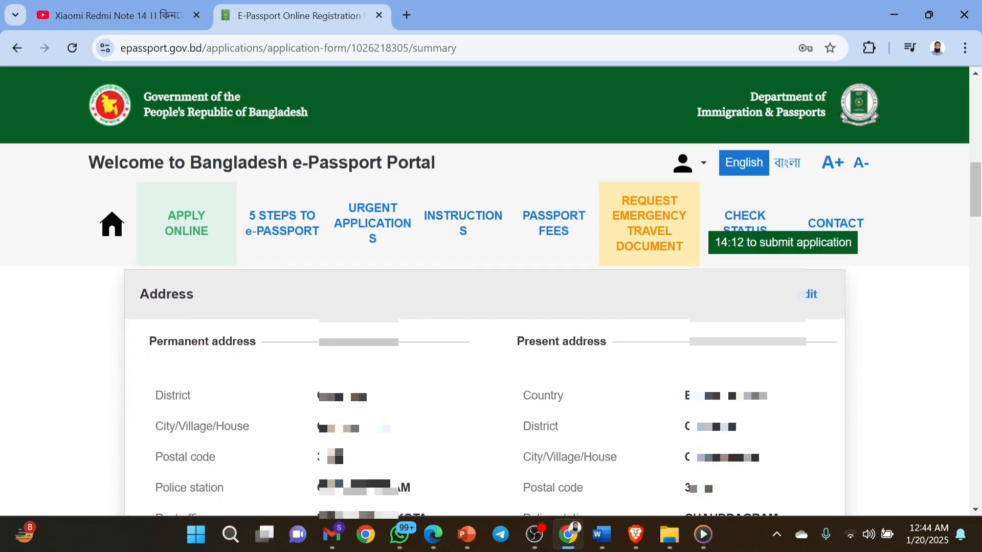
scroll(405, 416, down, 1)
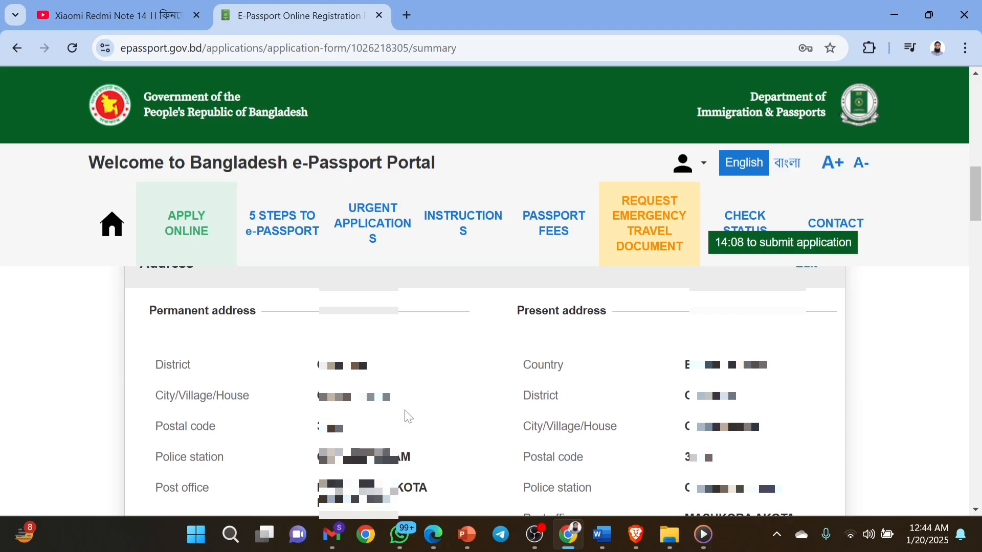
scroll(406, 414, down, 1)
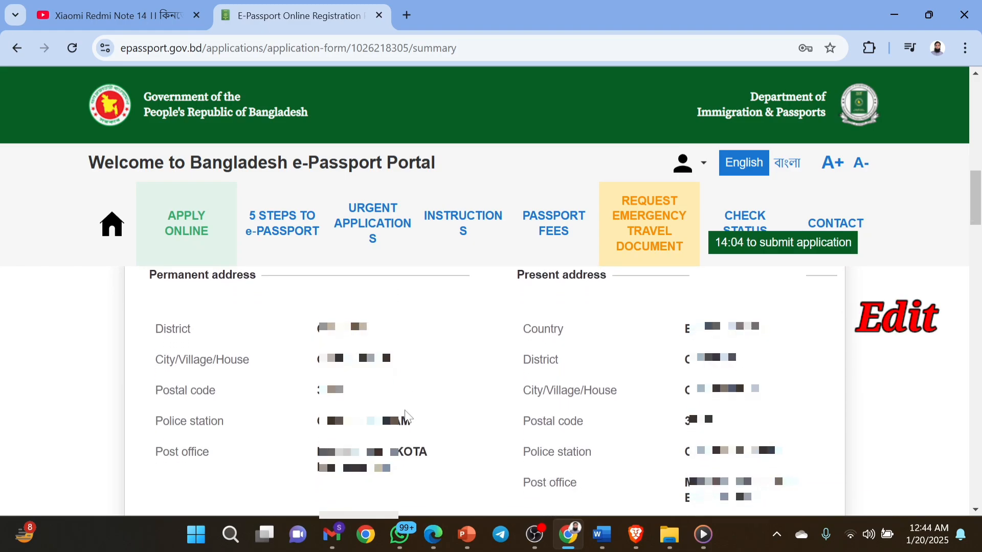
scroll(412, 454, down, 5)
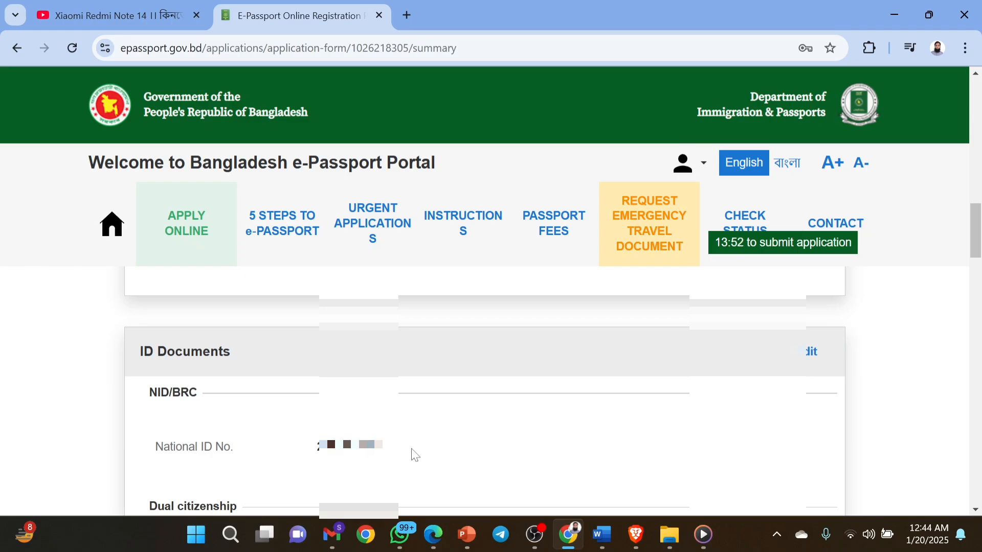
Scroll to the end of the summary and tick the Declaration of consent checkbox.
scroll(413, 450, down, 3)
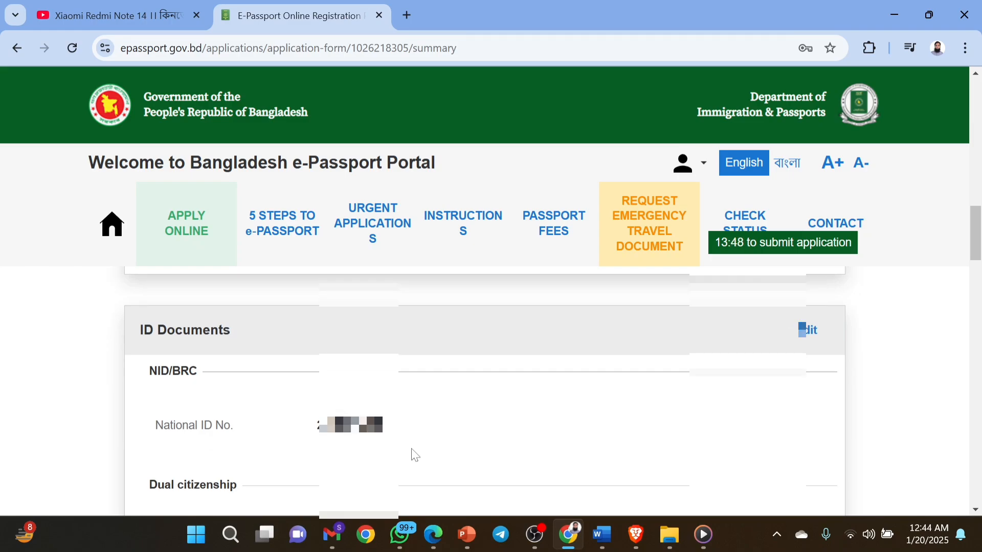
scroll(412, 451, down, 3)
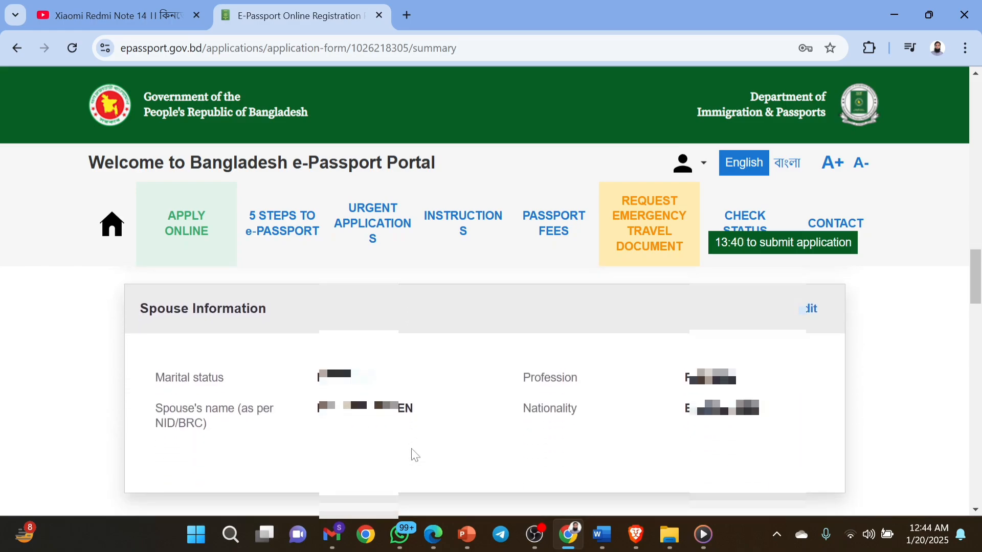
scroll(414, 456, down, 5)
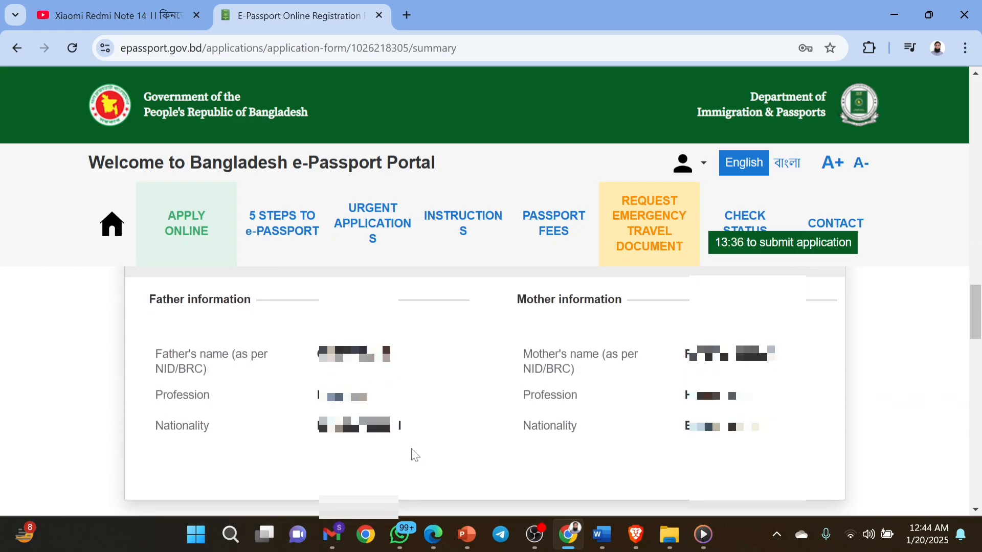
scroll(414, 454, down, 5)
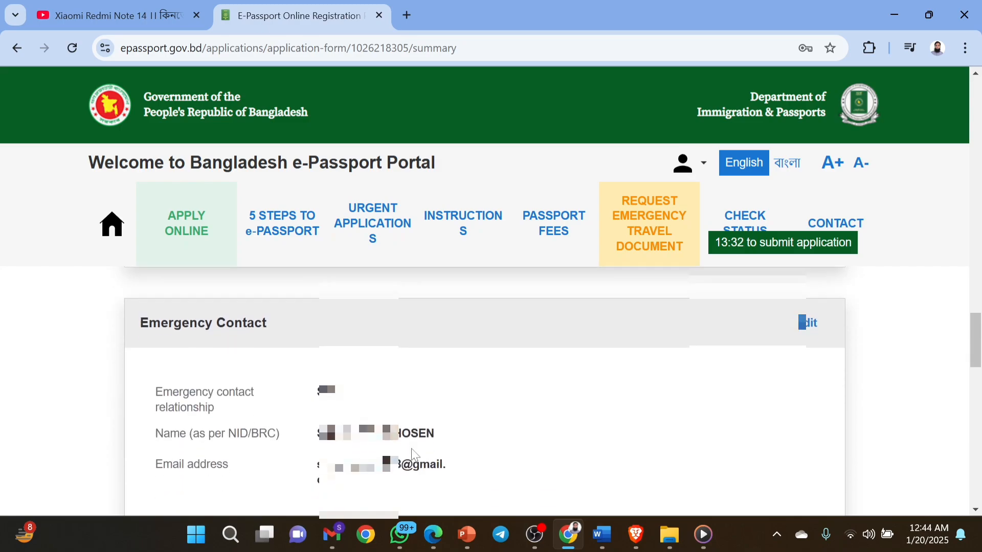
scroll(413, 455, down, 4)
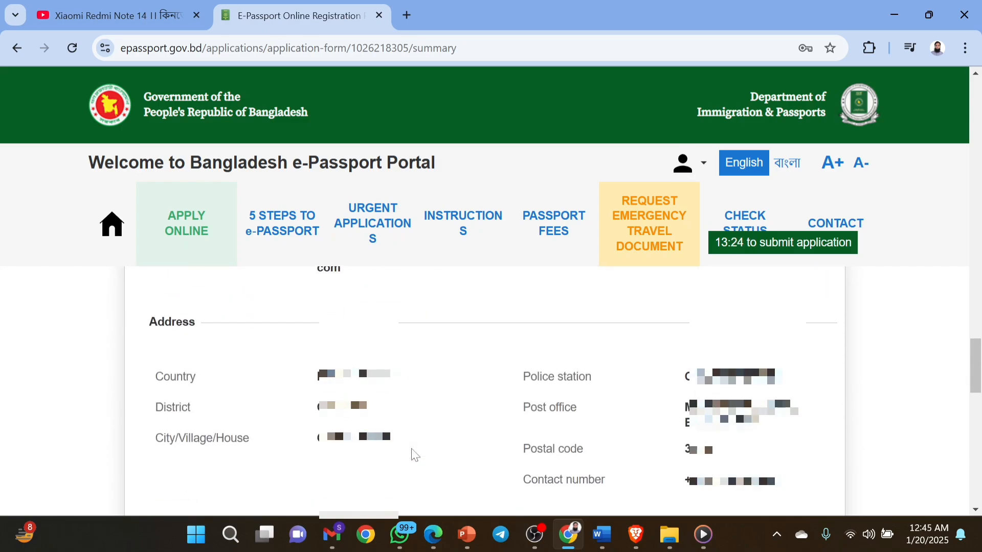
scroll(415, 454, down, 5)
scroll(414, 454, down, 4)
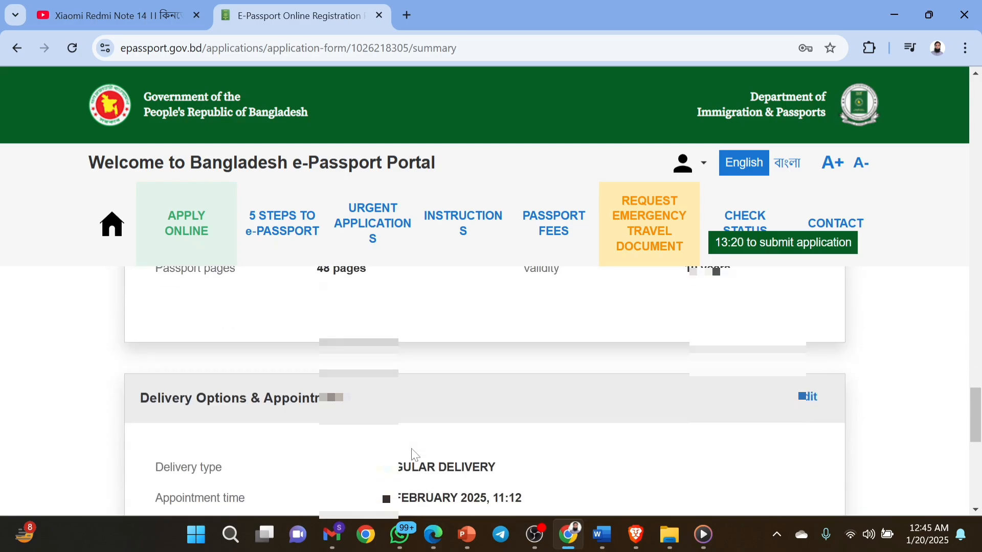
scroll(415, 454, up, 4)
scroll(414, 454, up, 10)
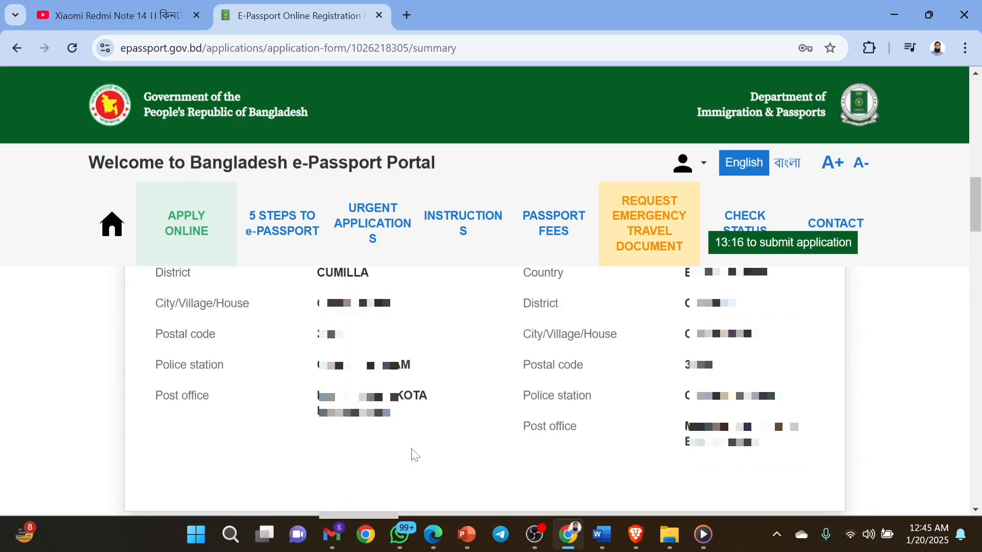
scroll(414, 454, down, 1)
scroll(415, 454, down, 10)
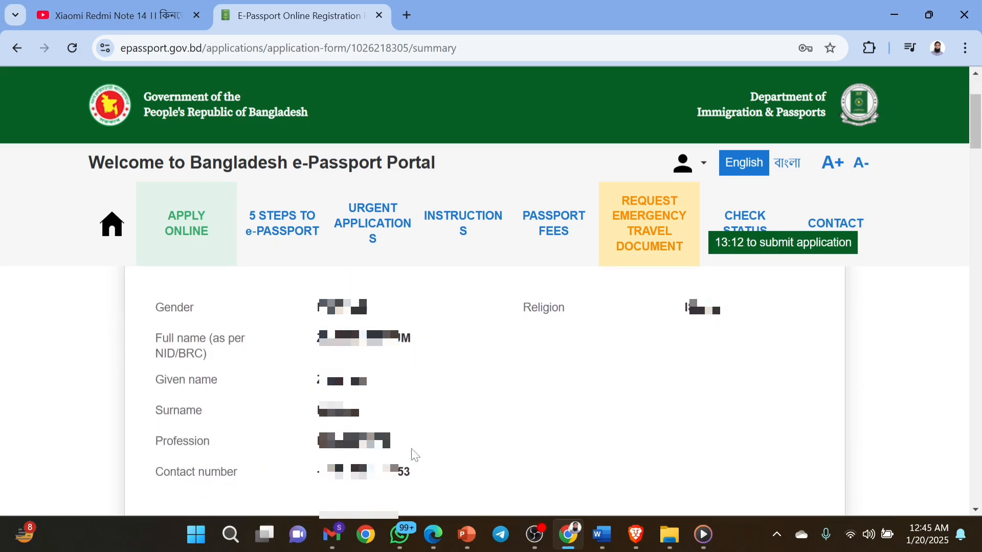
scroll(414, 455, down, 5)
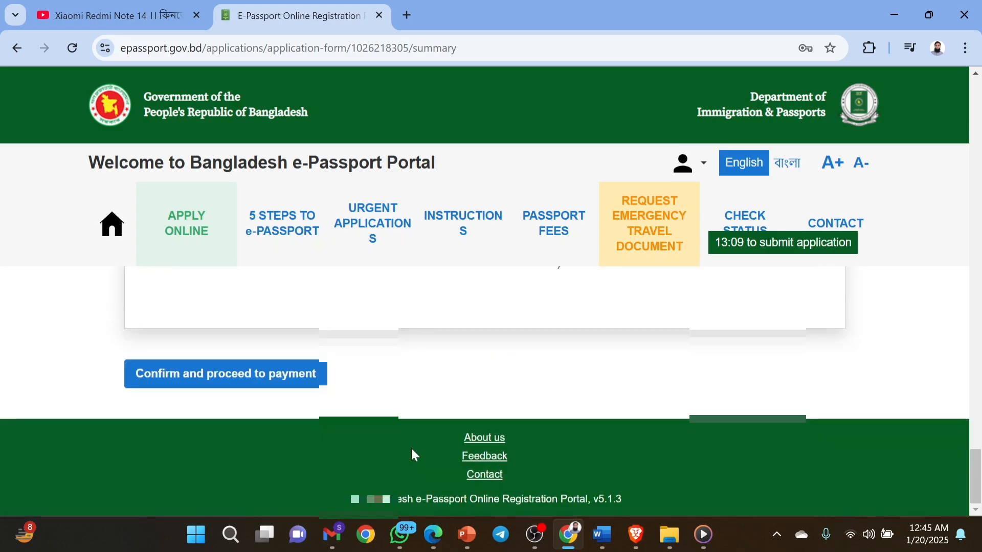
scroll(491, 298, up, 2)
scroll(491, 298, up, 5)
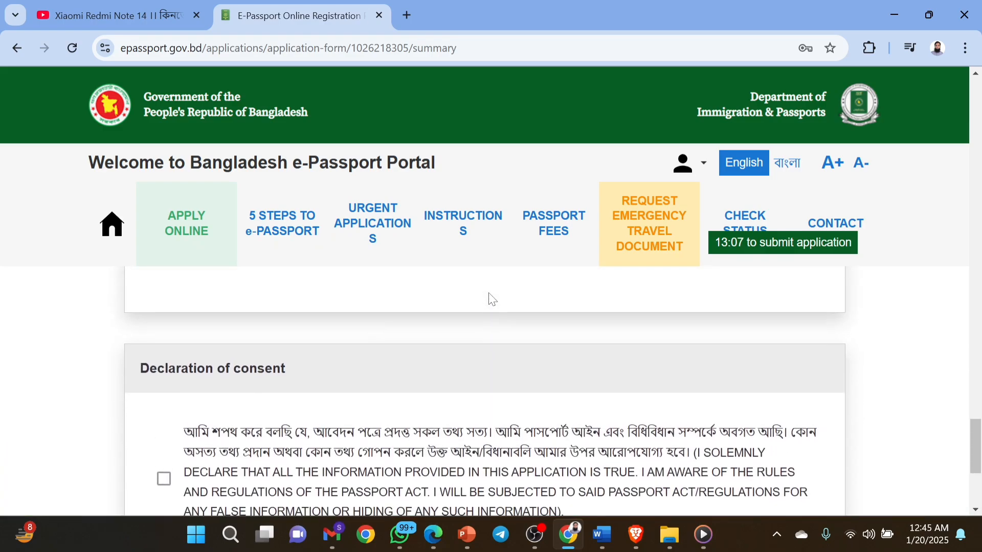
scroll(491, 298, down, 2)
scroll(491, 298, down, 3)
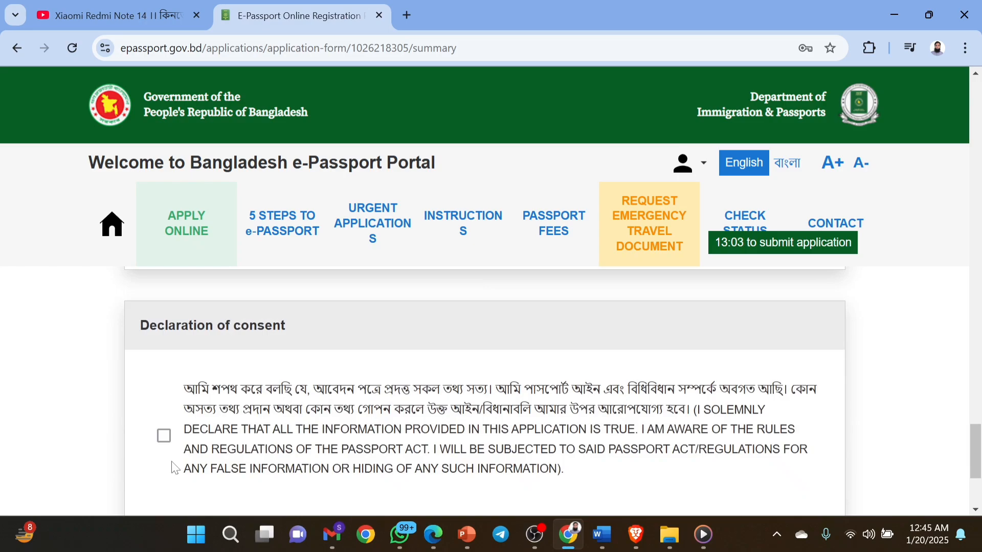
click(163, 437)
scroll(401, 355, up, 3)
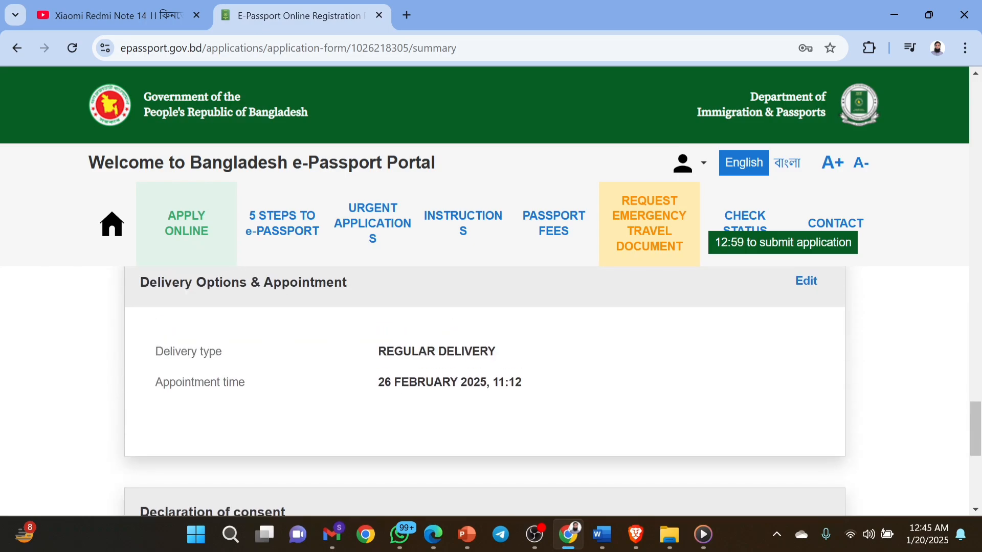
scroll(402, 357, up, 1)
scroll(401, 356, down, 1)
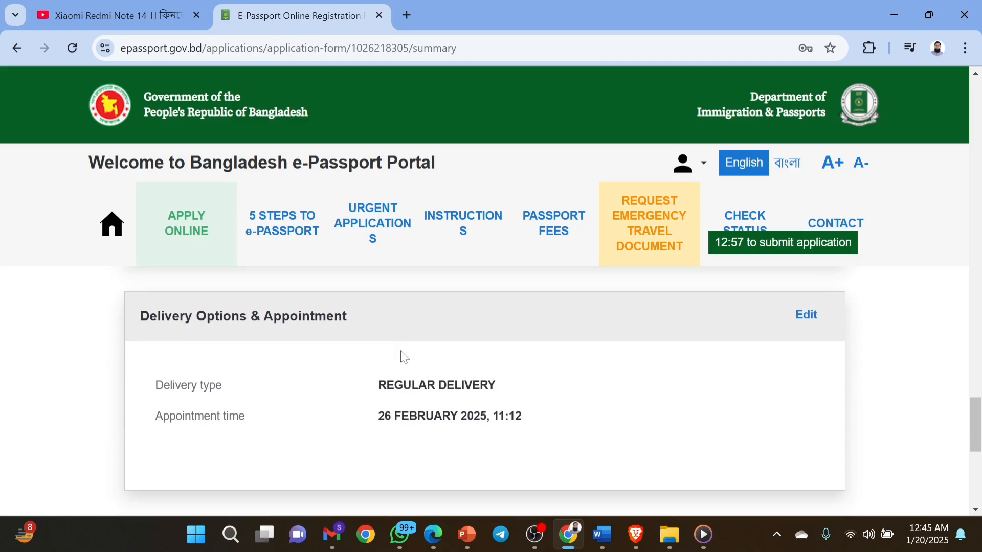
scroll(404, 357, up, 1)
scroll(404, 357, down, 5)
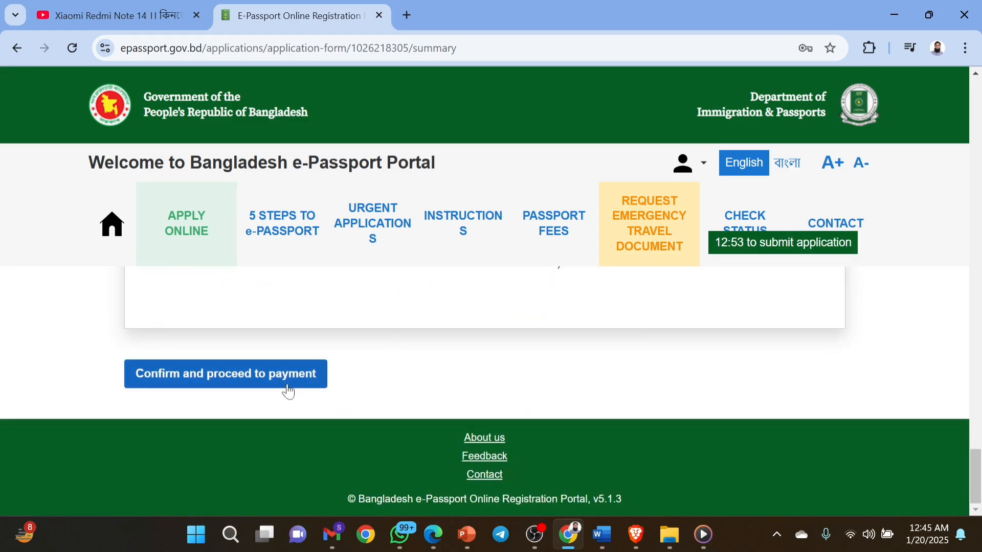
Submit the application via Confirm and proceed to payment, confirming the data in the dialog.
click(280, 388)
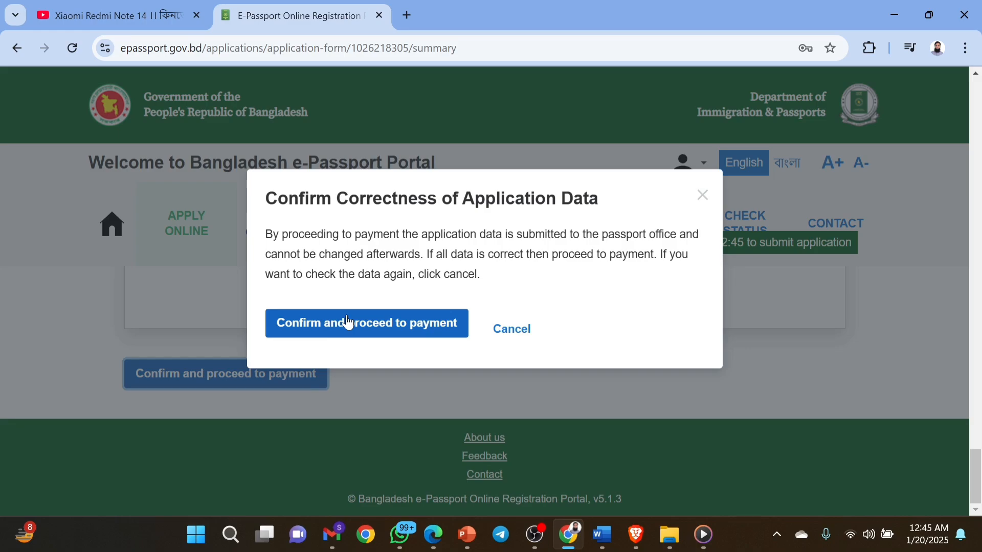
click(410, 326)
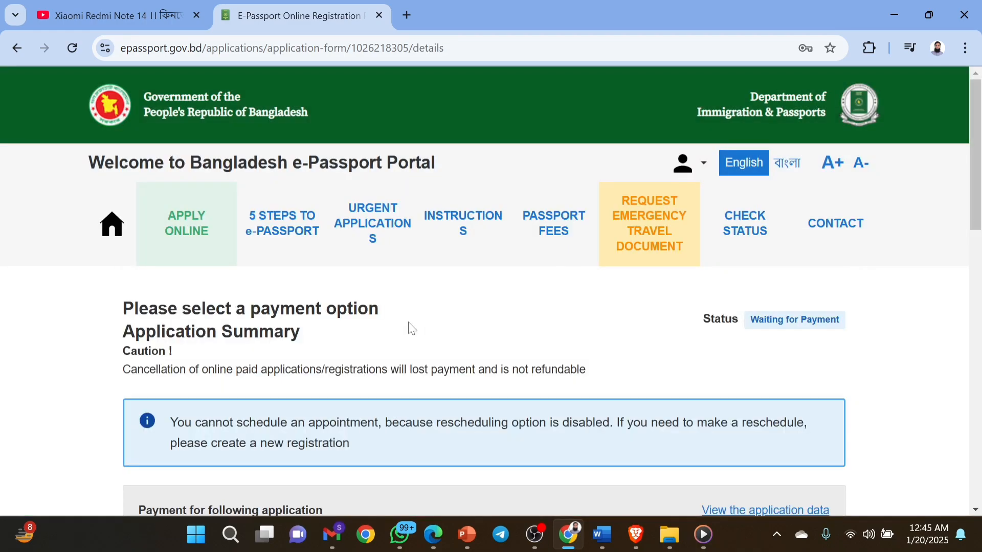
Scroll the payment page's Application Summary down to the 5750 BDT price and payment options.
scroll(412, 328, down, 1)
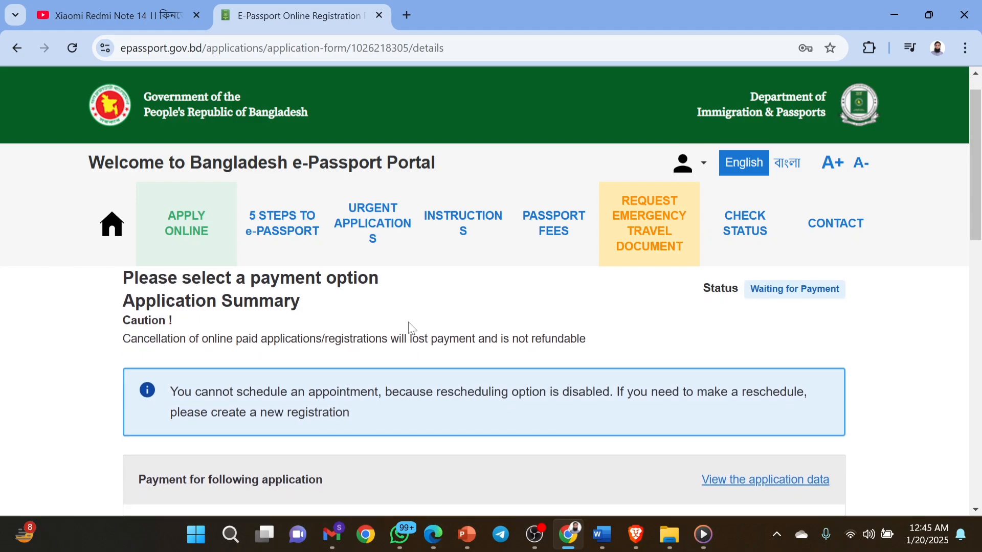
scroll(412, 329, down, 1)
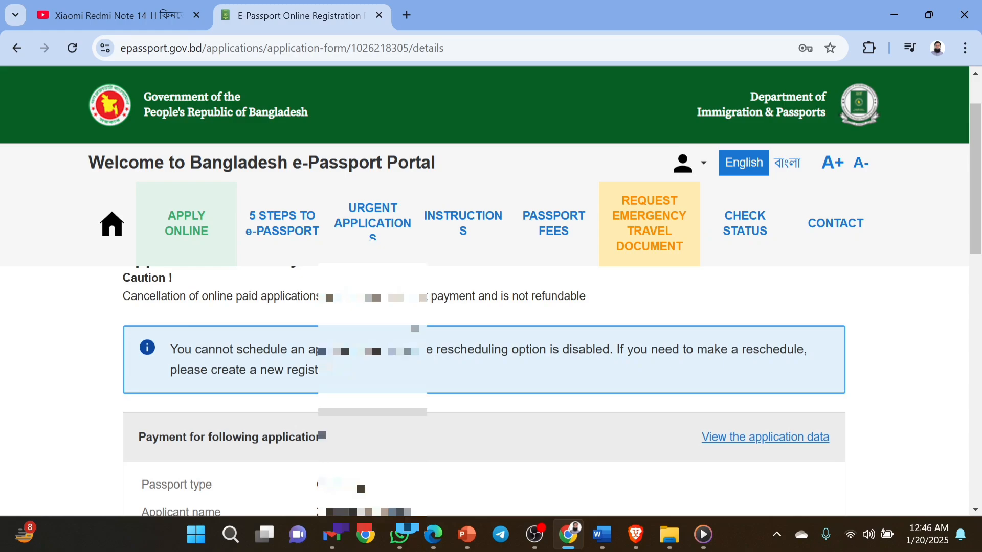
scroll(408, 321, down, 1)
scroll(484, 388, up, 2)
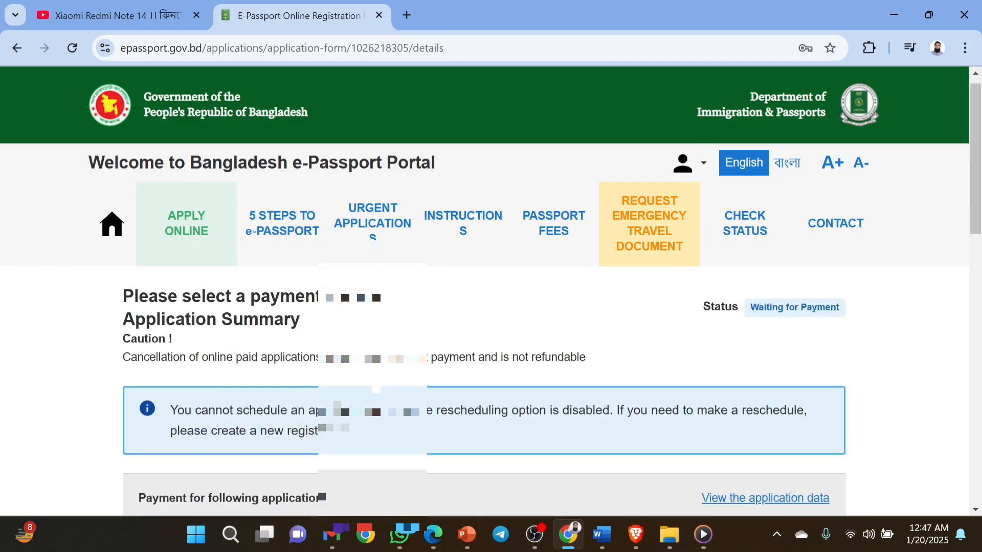
scroll(484, 389, down, 3)
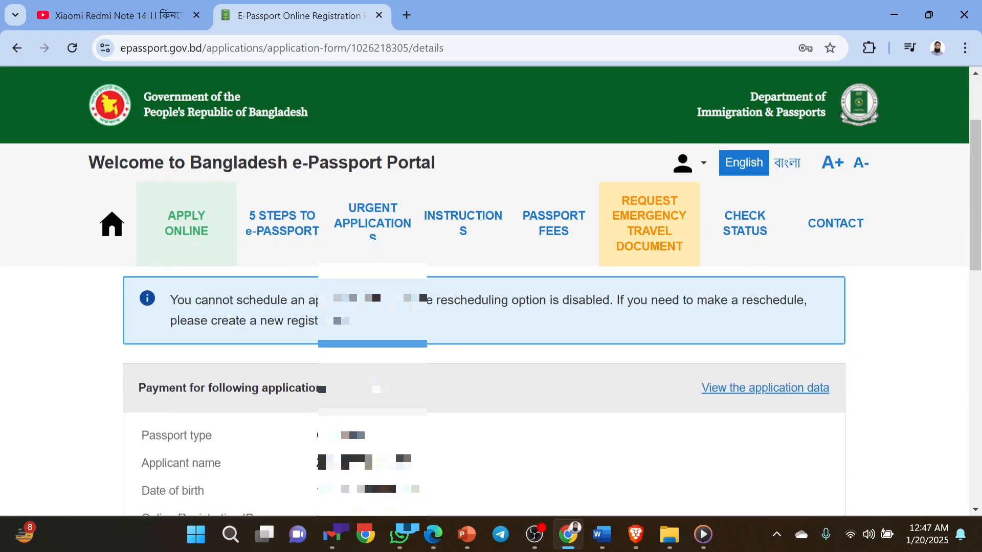
scroll(121, 451, down, 10)
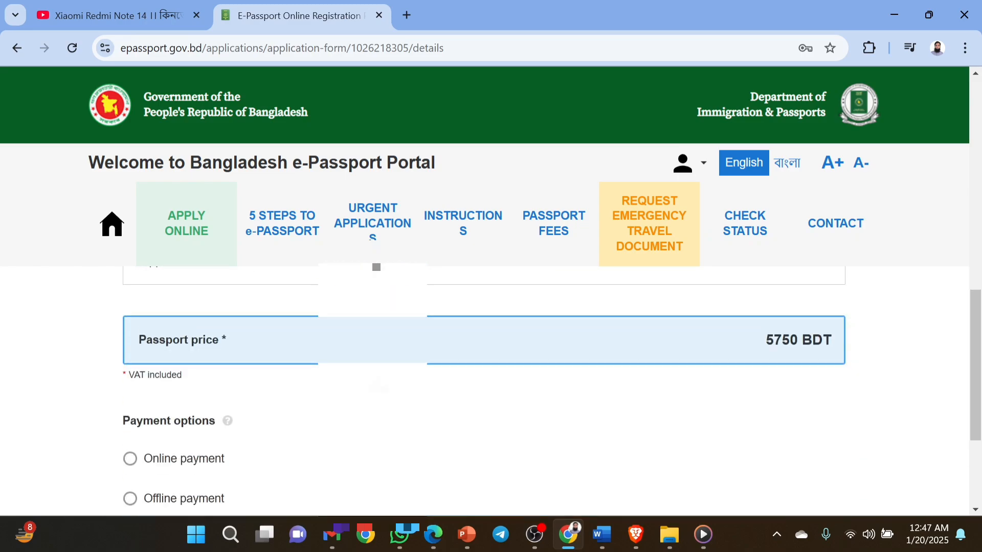
Compare online and offline payment, settle on Offline payment, and read the A-CHALLAN instructions.
click(131, 421)
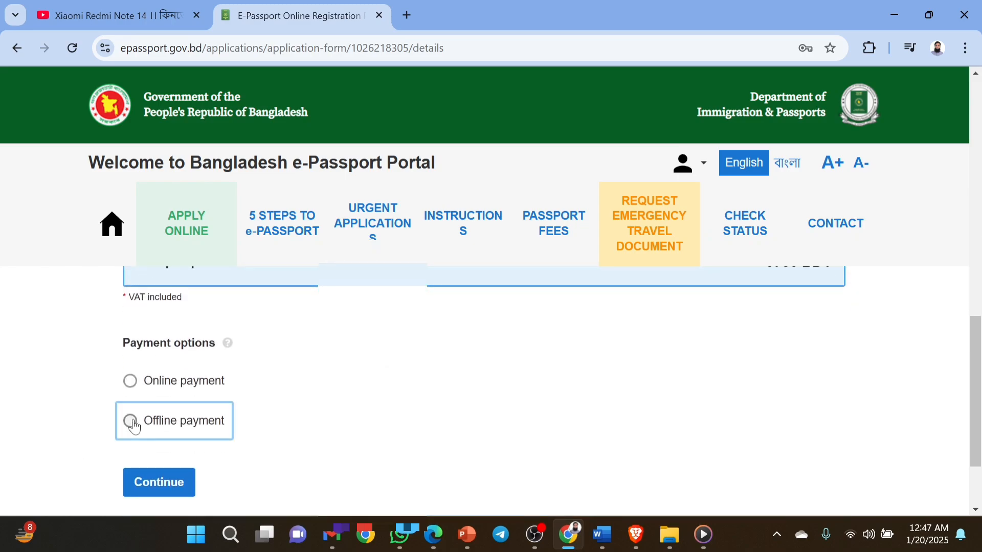
click(131, 383)
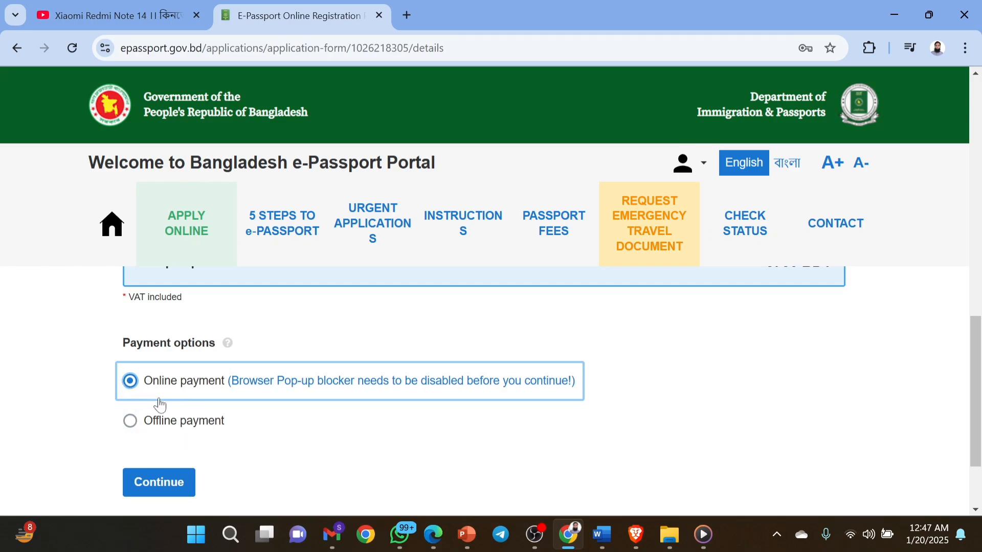
click(131, 422)
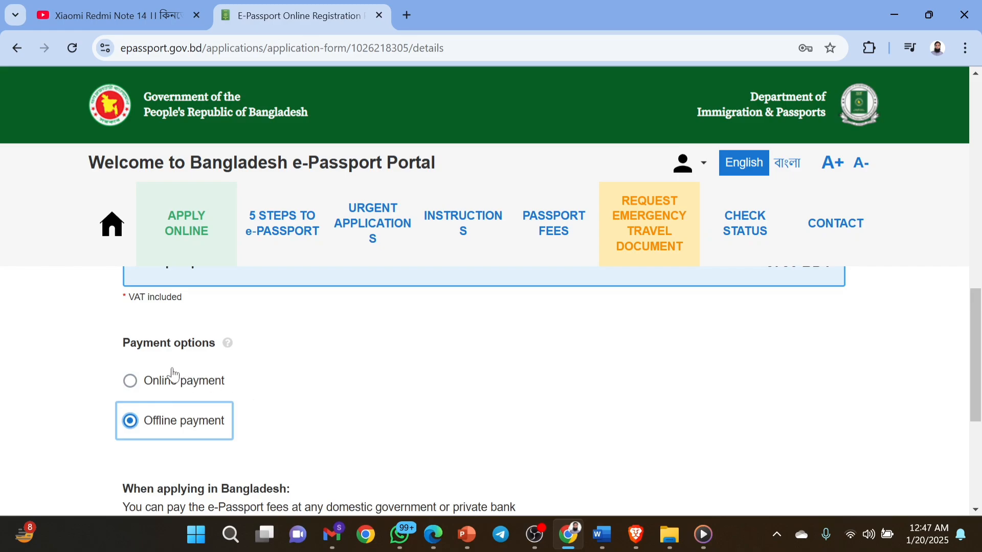
click(132, 387)
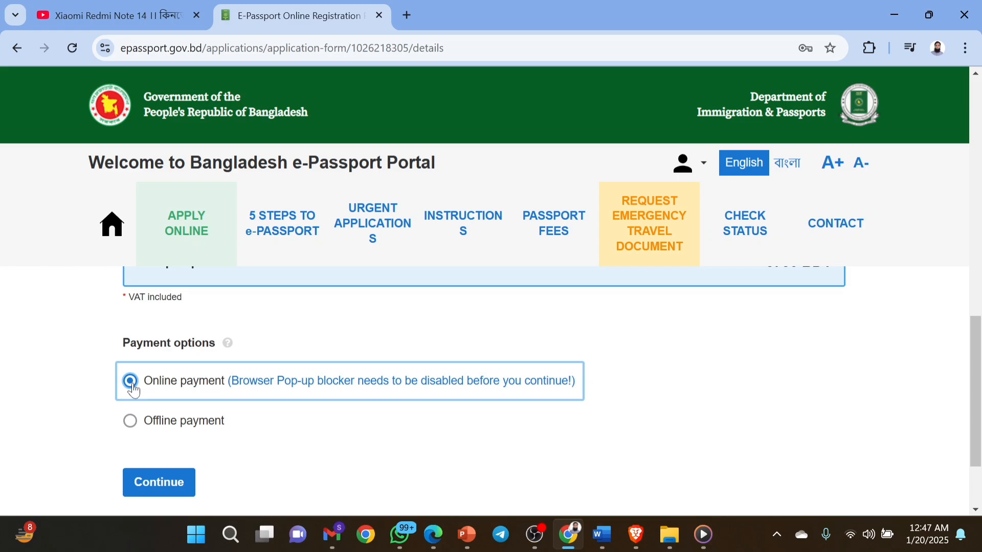
click(131, 423)
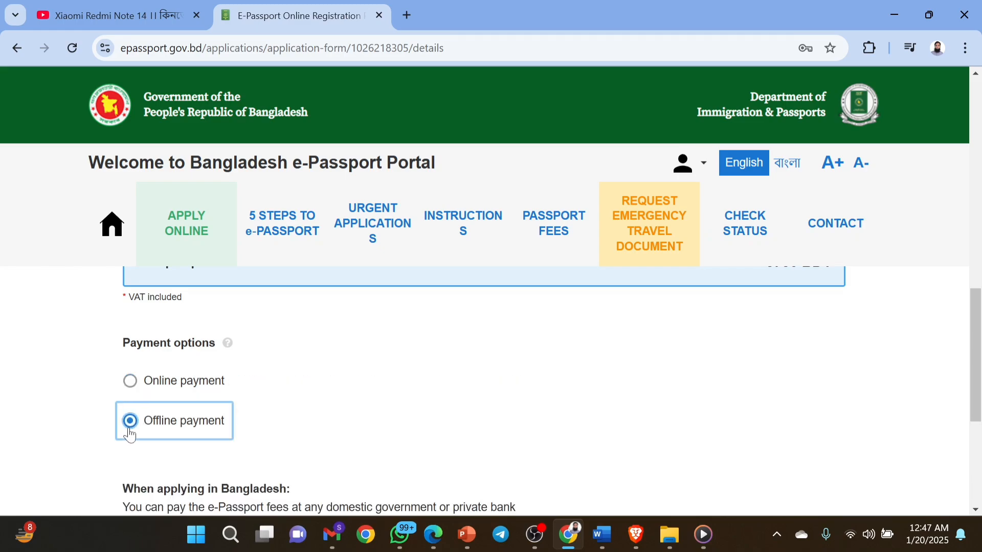
scroll(295, 455, down, 4)
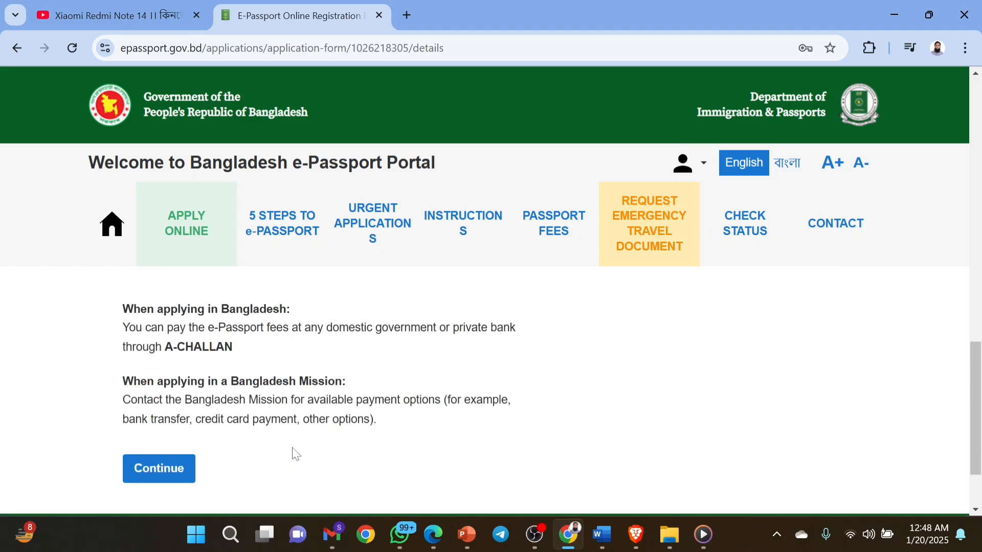
scroll(296, 454, up, 2)
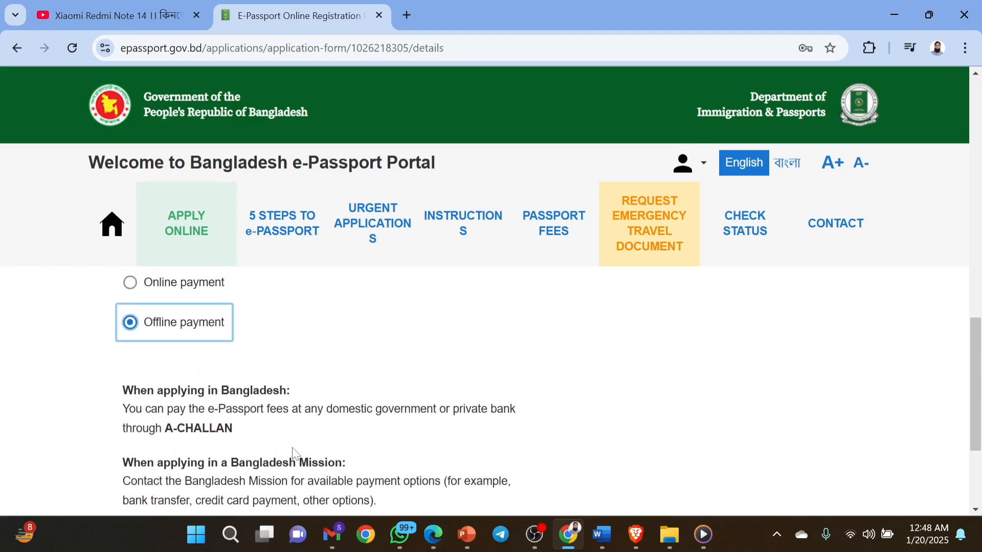
scroll(295, 455, down, 1)
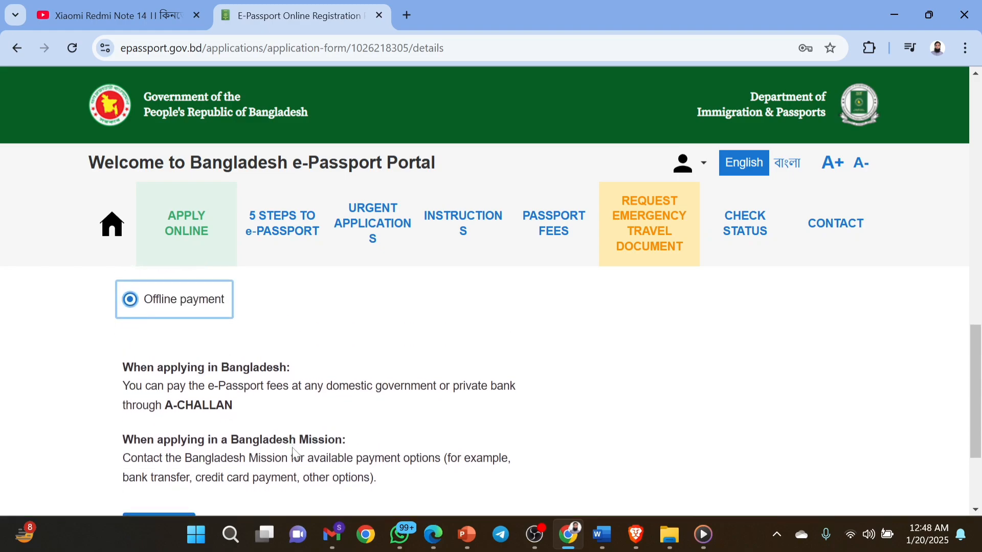
scroll(296, 454, down, 1)
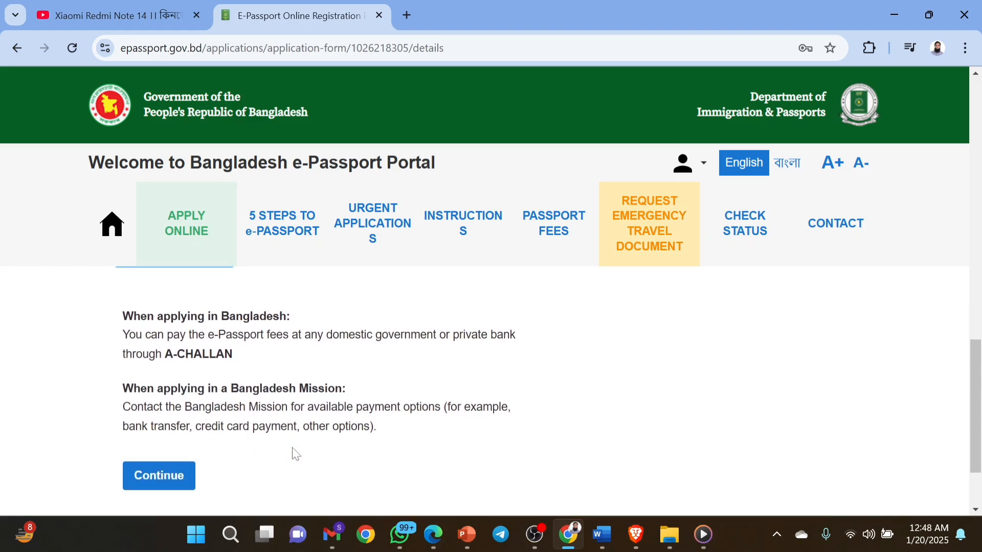
scroll(296, 455, down, 2)
scroll(293, 453, up, 3)
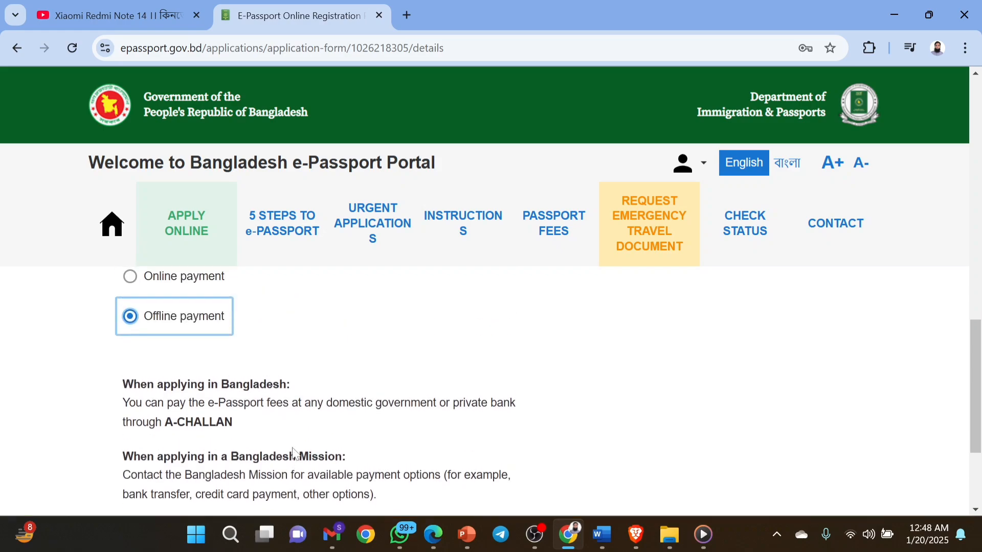
scroll(293, 454, down, 2)
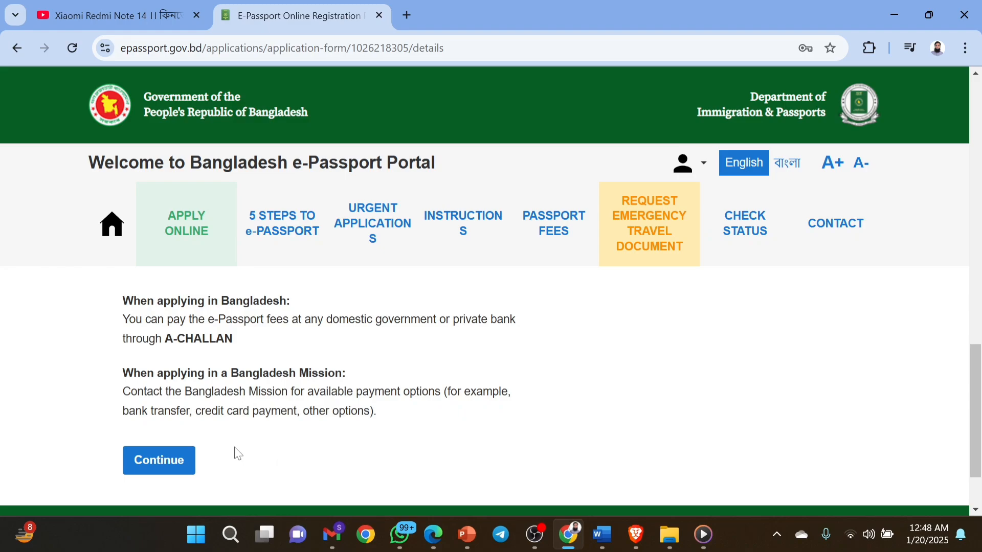
click(173, 468)
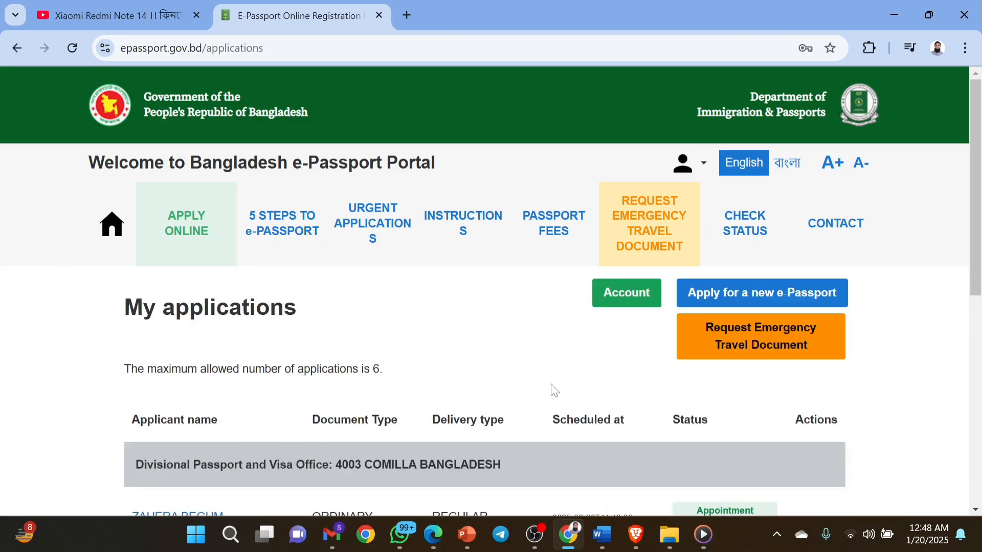
scroll(552, 385, down, 3)
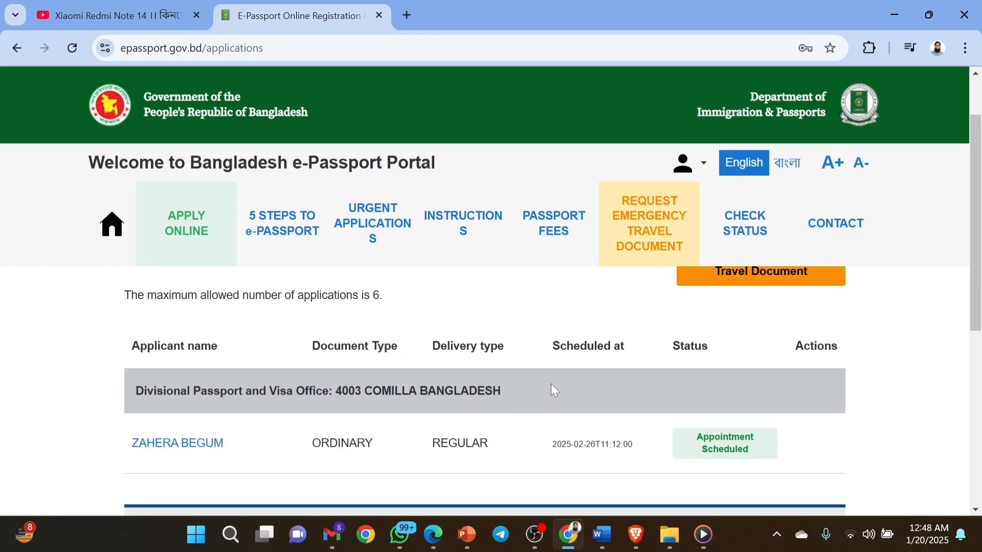
scroll(552, 390, up, 2)
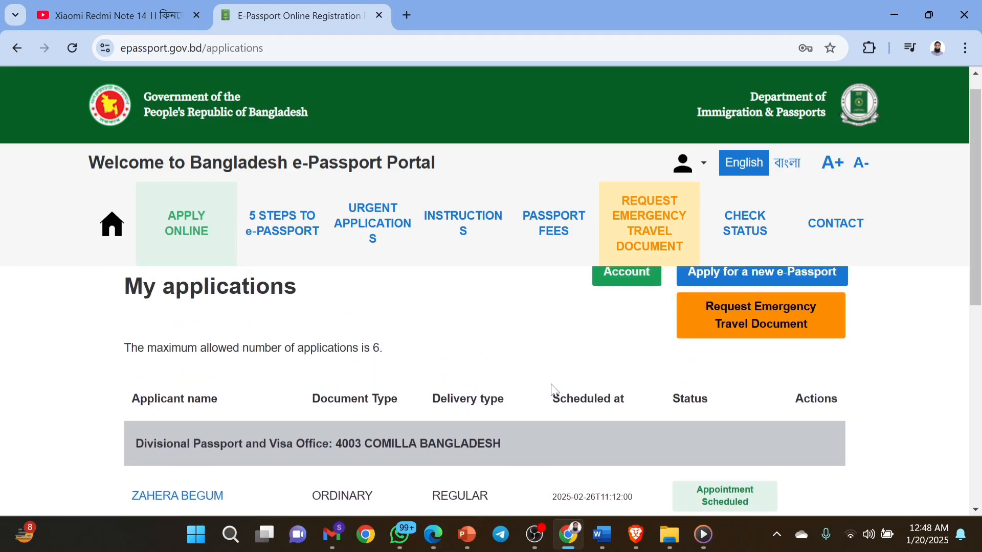
scroll(552, 390, up, 1)
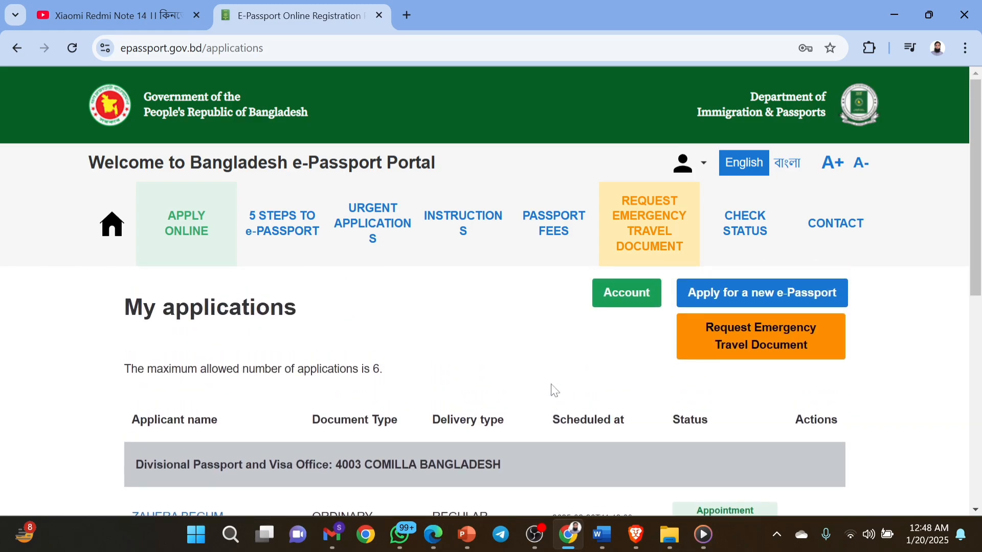
scroll(554, 390, down, 2)
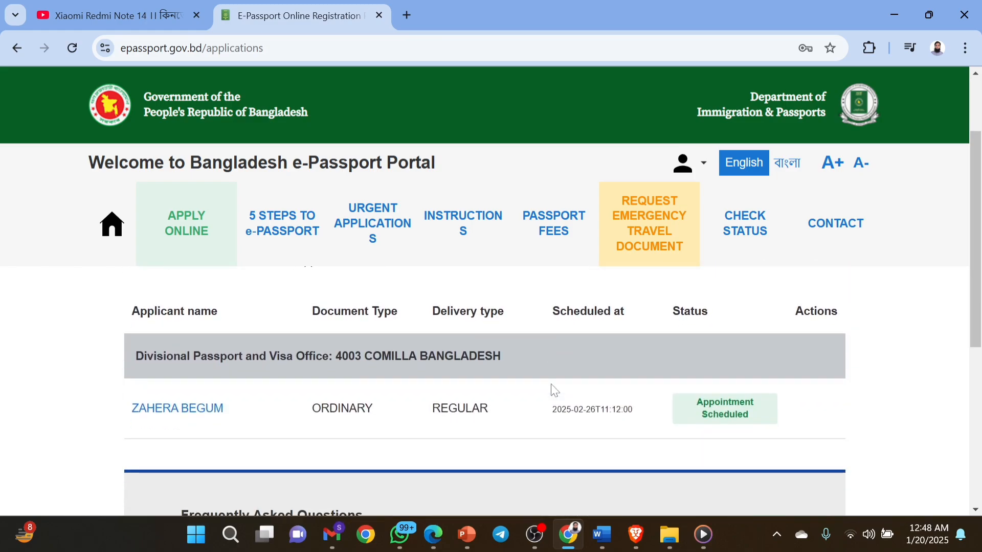
Open the submitted ordinary application's details page and skim its top section.
click(203, 411)
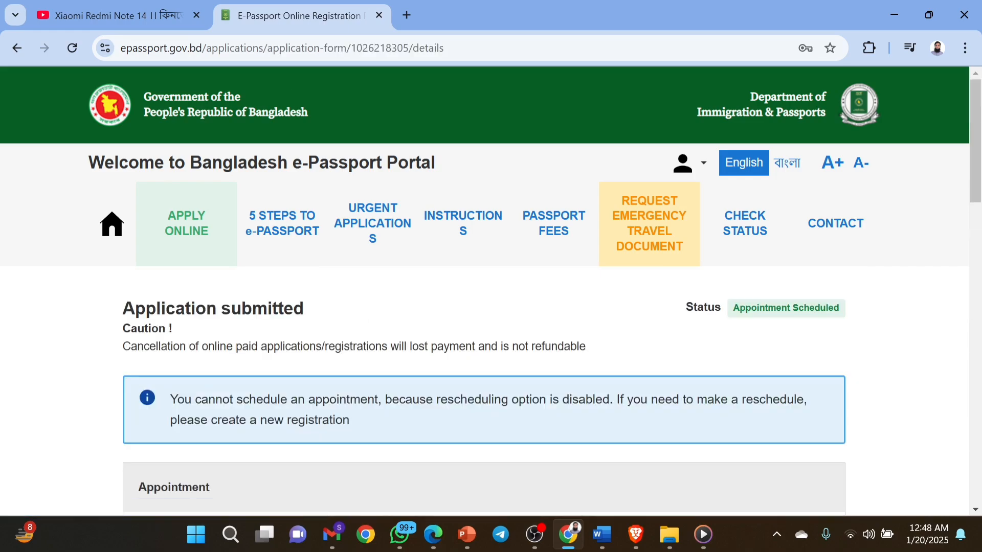
scroll(340, 413, down, 4)
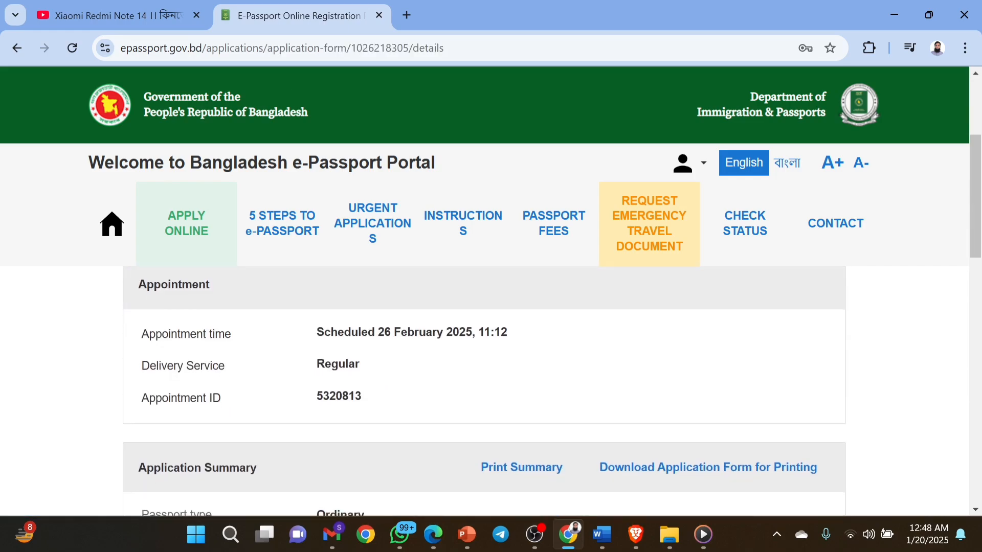
scroll(338, 415, up, 4)
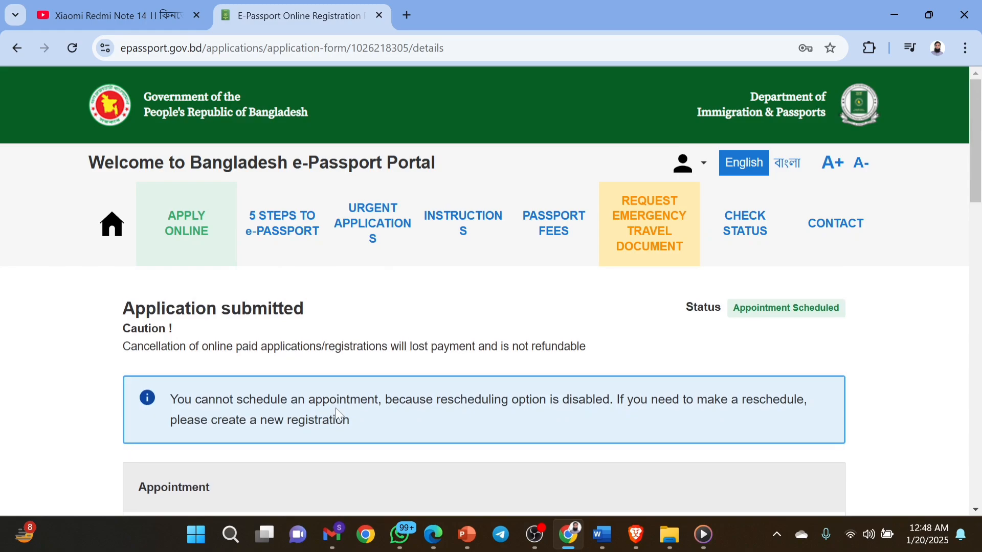
scroll(336, 413, down, 3)
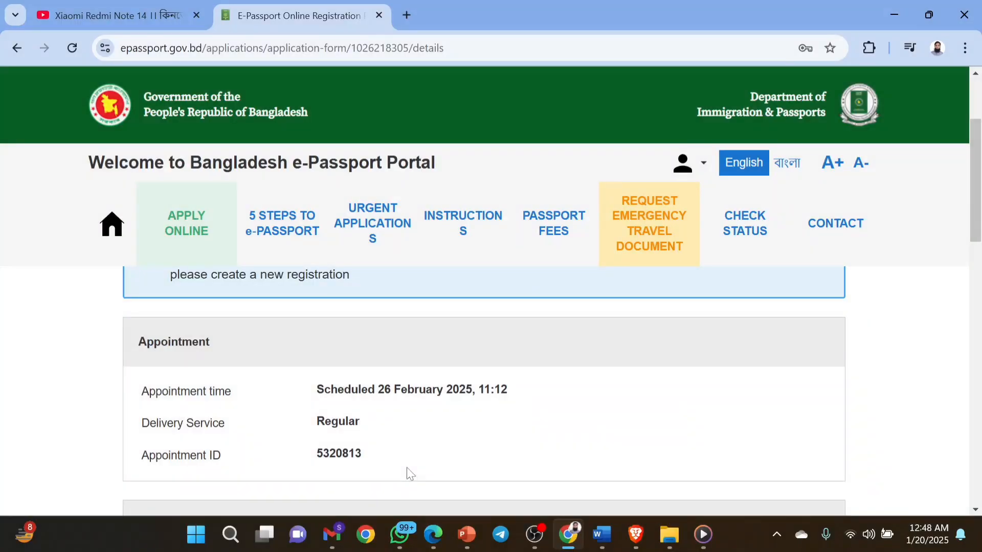
Scroll through the details, including required documents and the 26 February 2025 appointment.
scroll(406, 468, down, 3)
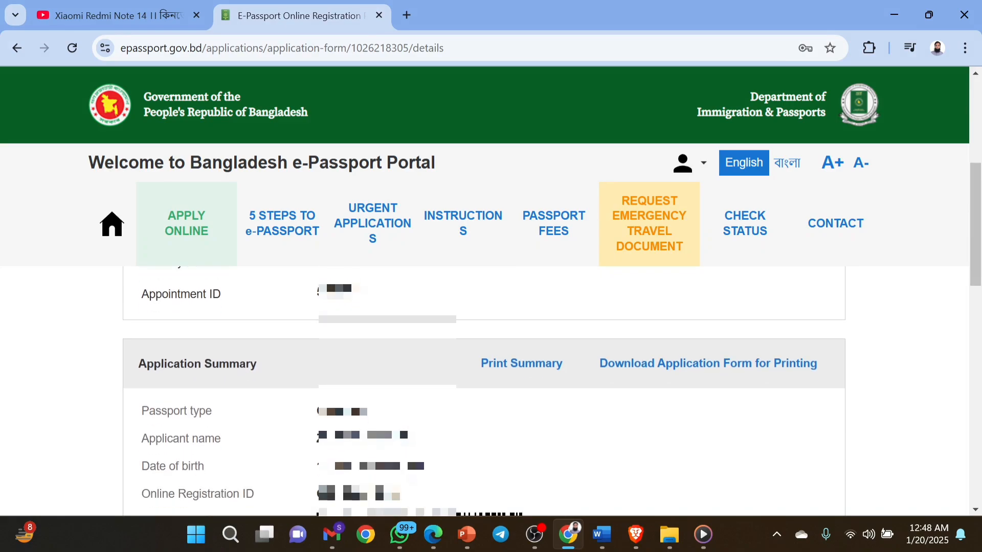
scroll(484, 391, down, 5)
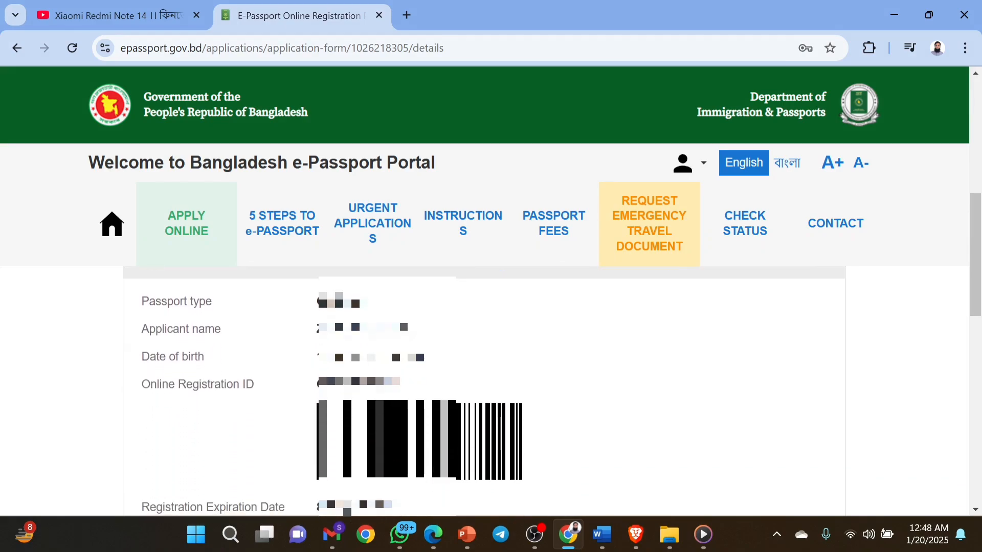
scroll(406, 472, up, 2)
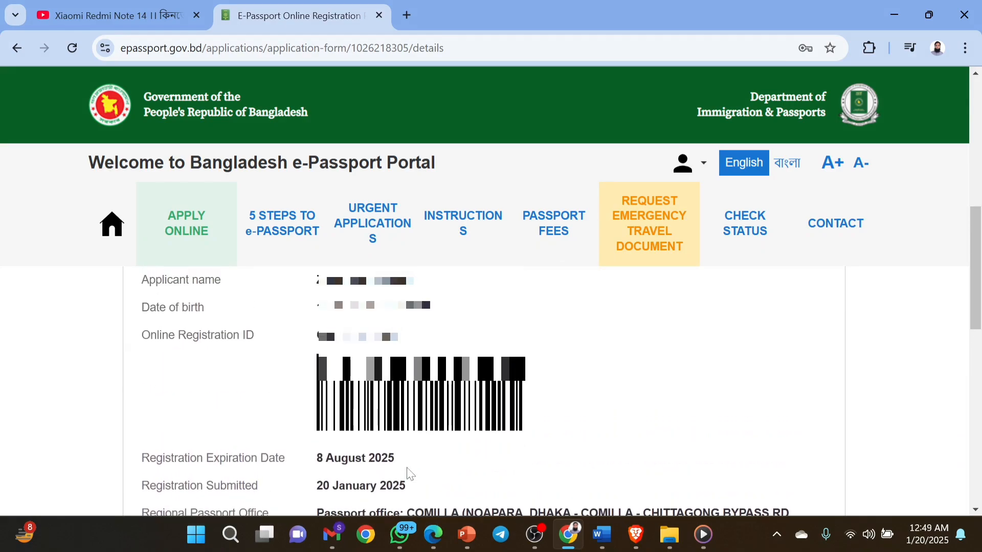
scroll(408, 473, down, 1)
scroll(408, 473, down, 1)
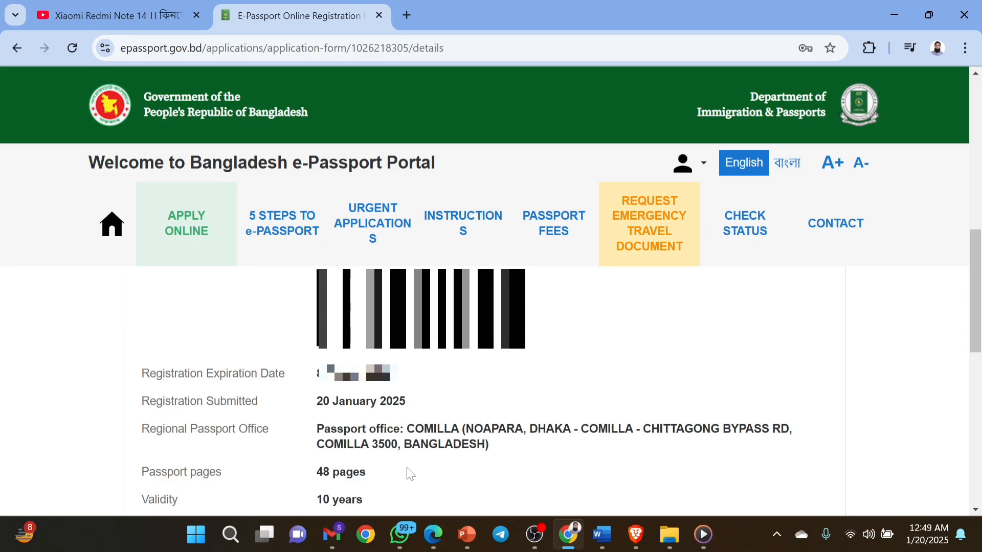
scroll(407, 473, down, 2)
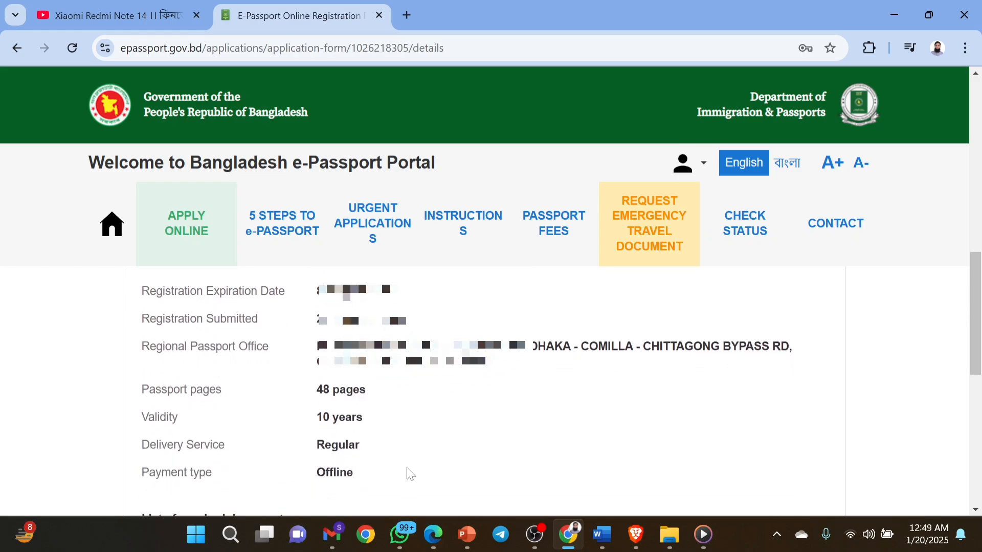
scroll(408, 469, down, 3)
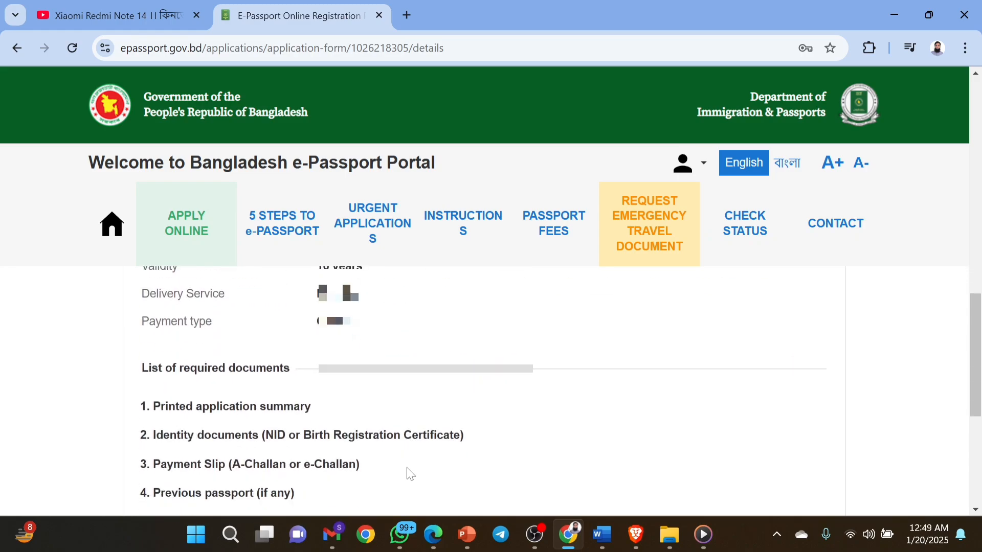
scroll(408, 469, down, 2)
scroll(408, 469, up, 2)
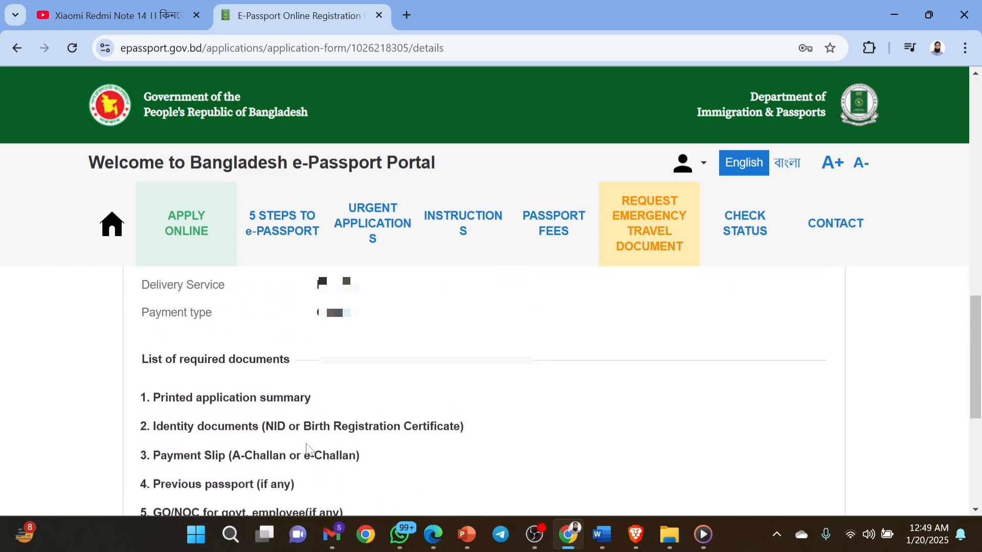
scroll(407, 473, down, 3)
scroll(244, 430, up, 7)
scroll(243, 430, down, 4)
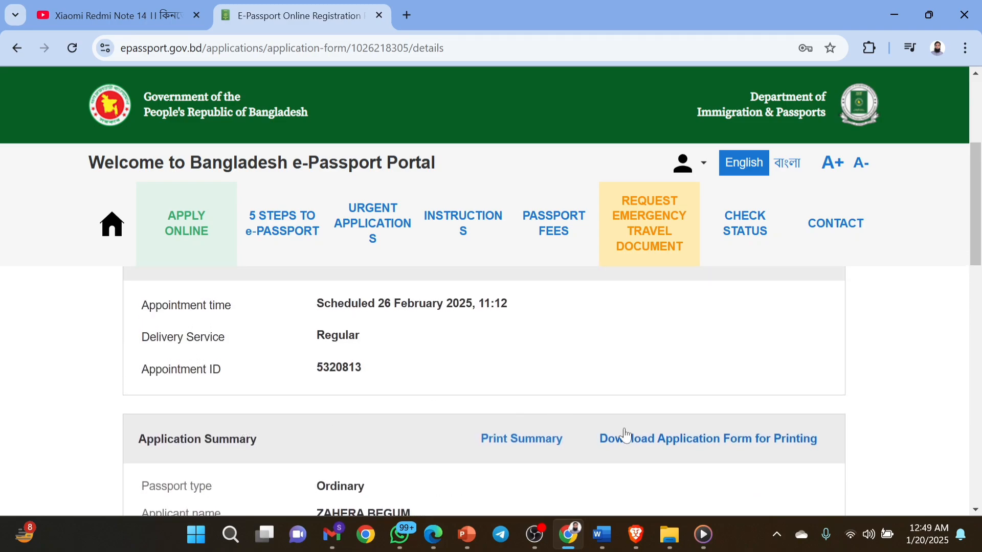
Request the printable summary and download the Application Form for Printing as a PDF.
click(541, 450)
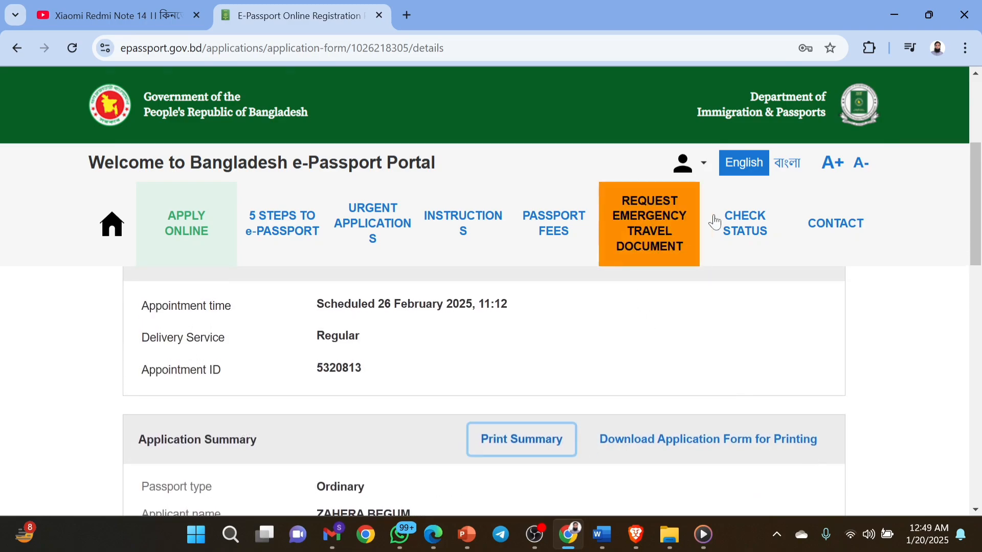
click(680, 445)
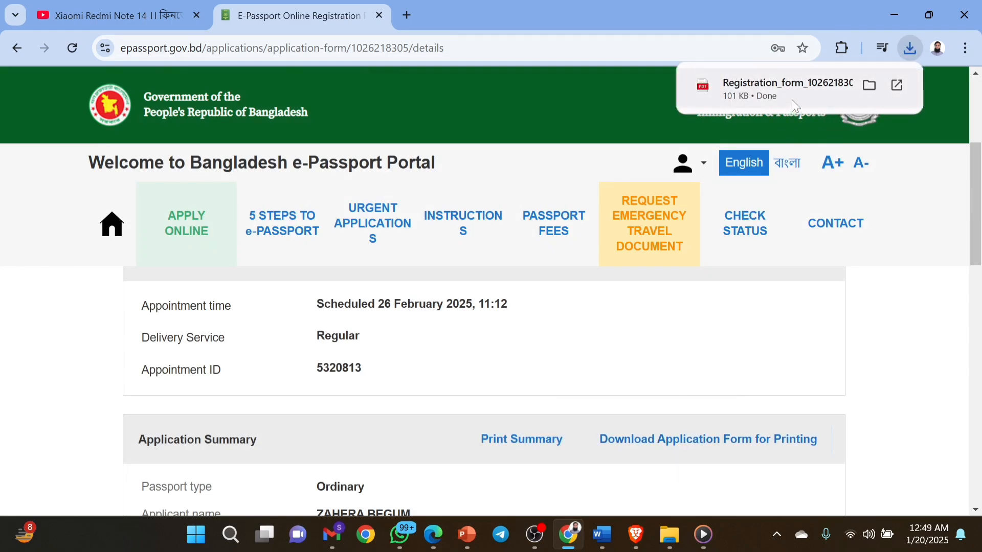
scroll(704, 421, down, 1)
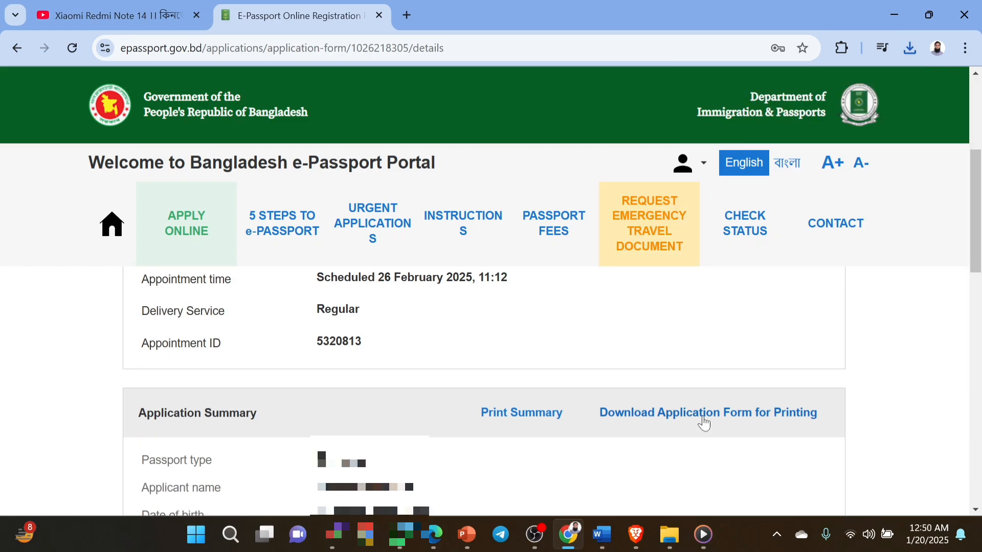
scroll(793, 422, down, 12)
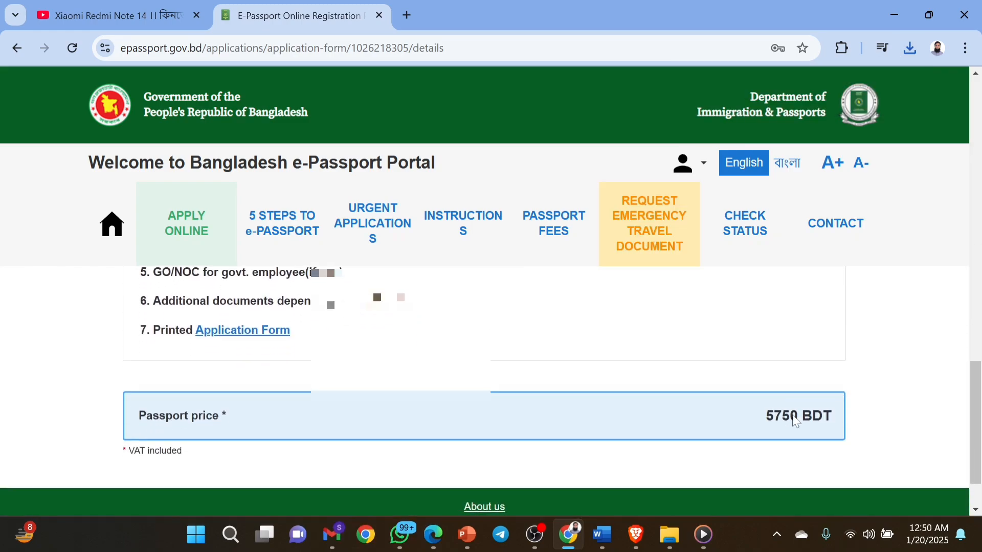
scroll(793, 416, up, 3)
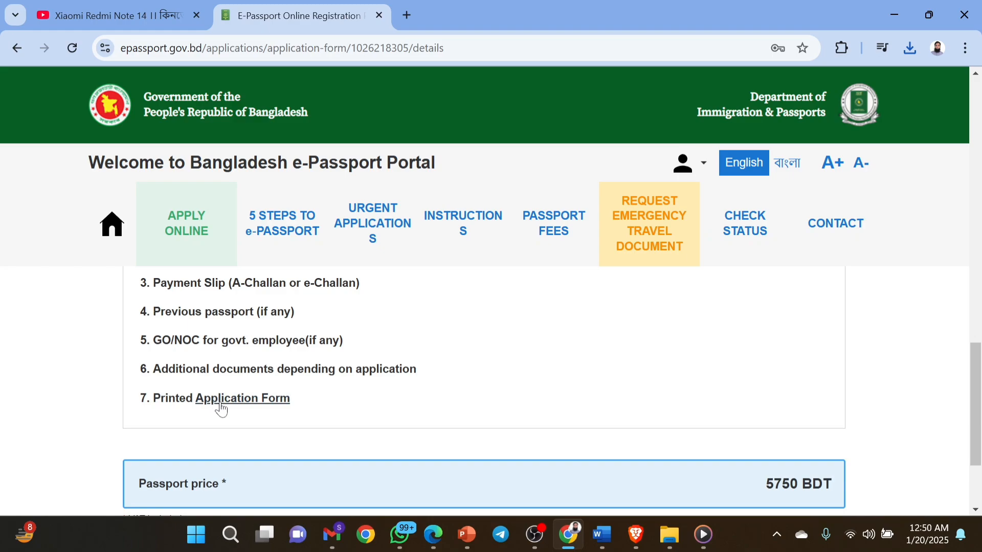
scroll(312, 395, up, 1)
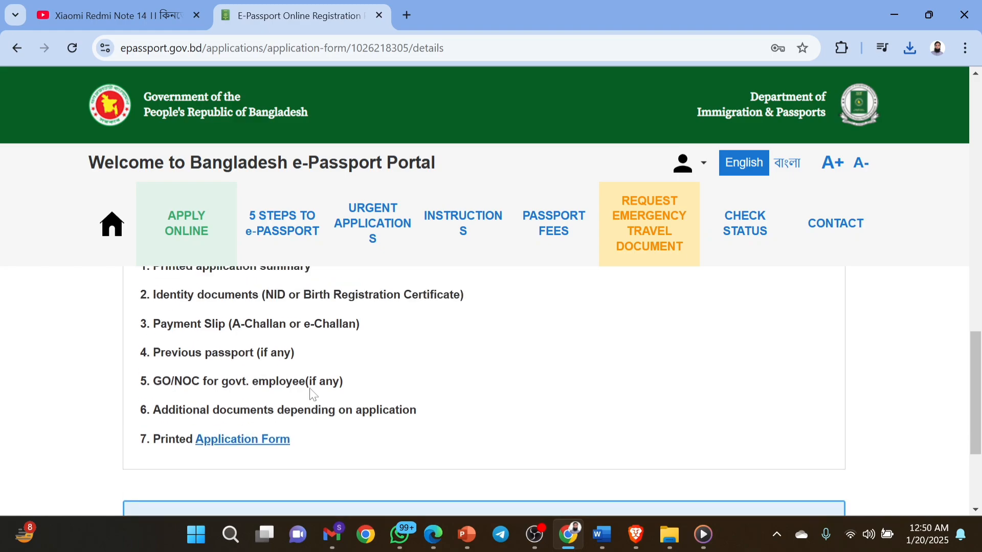
scroll(313, 394, up, 1)
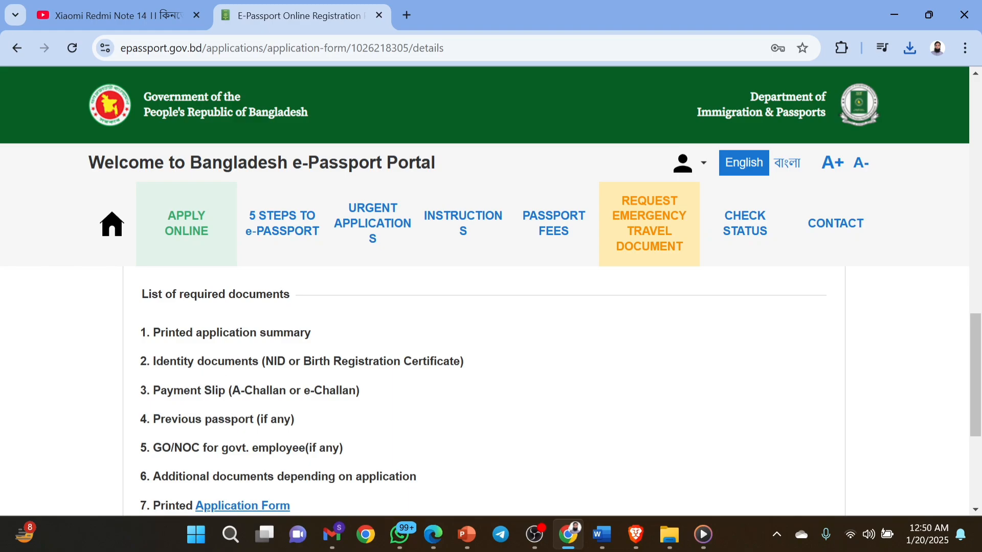
Highlight the Payment Slip, Previous passport and GO/NOC items in the required documents list.
drag(160, 390, 289, 390)
click(302, 408)
drag(153, 419, 263, 419)
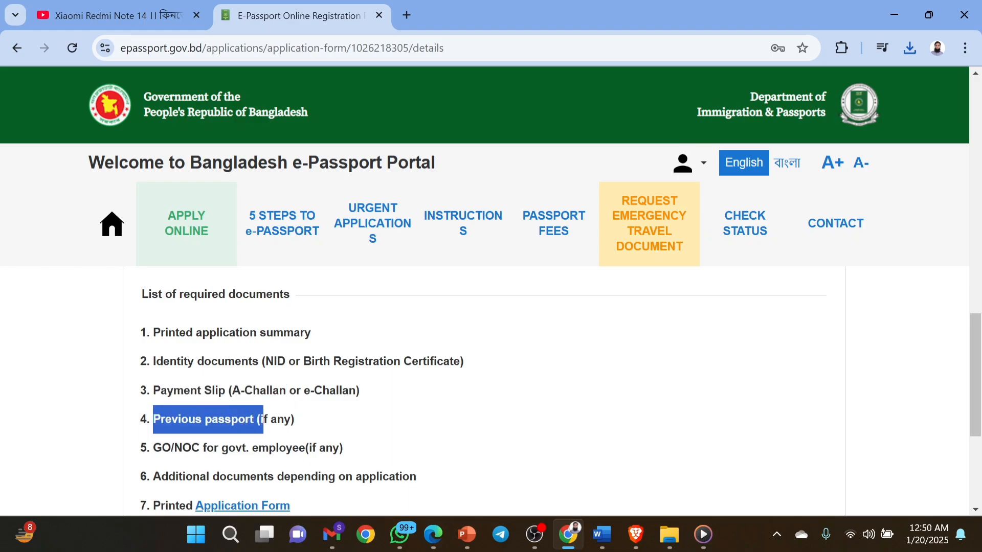
click(300, 436)
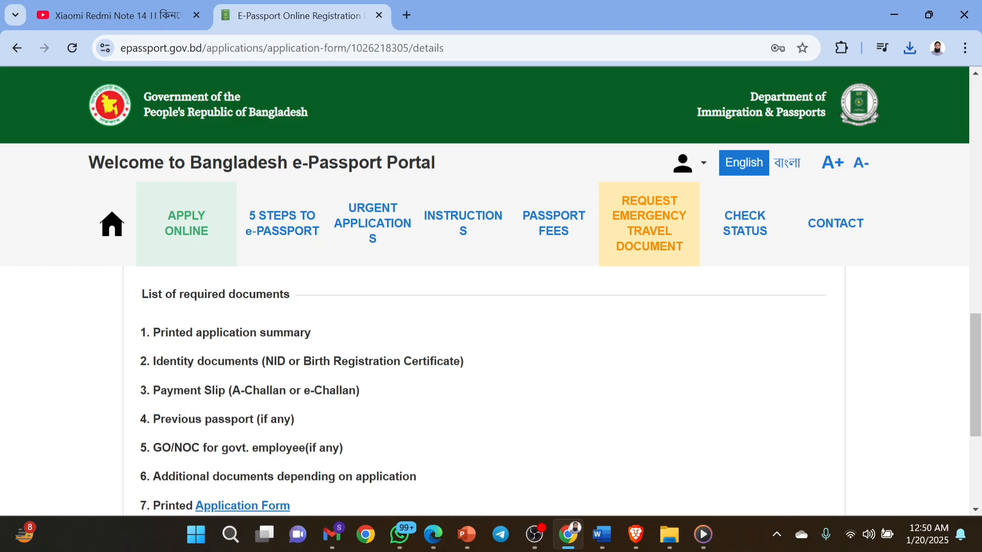
drag(163, 450, 290, 462)
scroll(290, 461, down, 1)
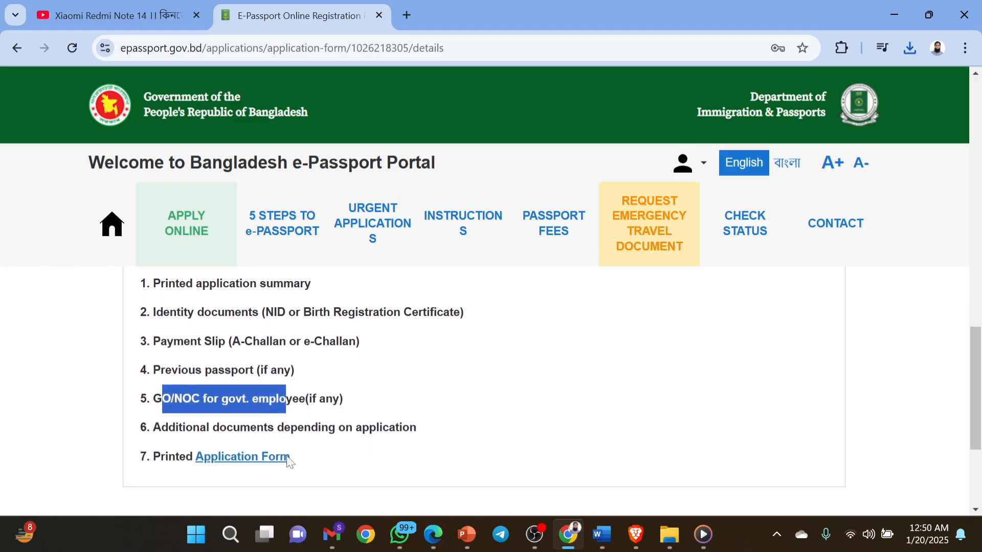
Zoom out three times on the 3-page application form PDF and review pages 1–3 to the declaration.
click(337, 464)
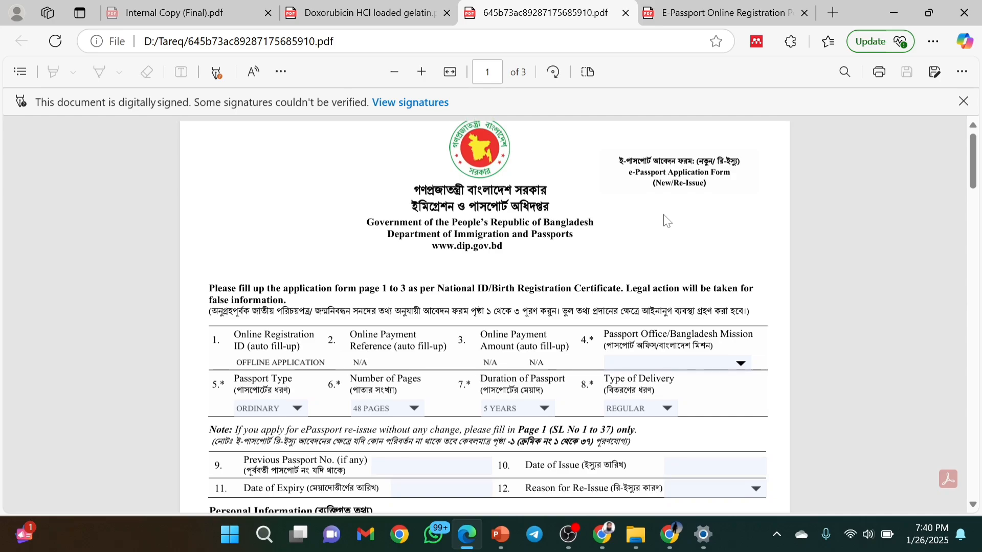
click(393, 73)
click(393, 73)
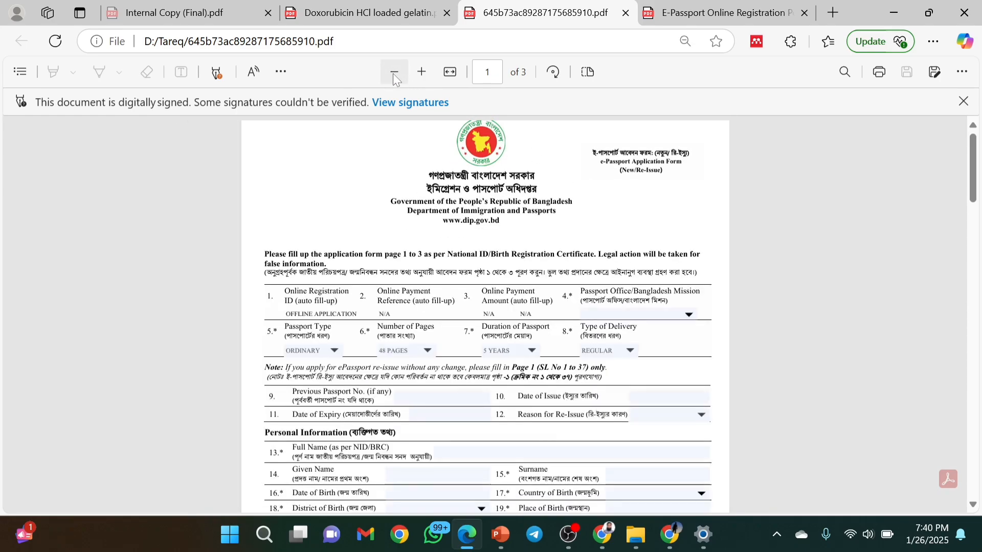
click(392, 73)
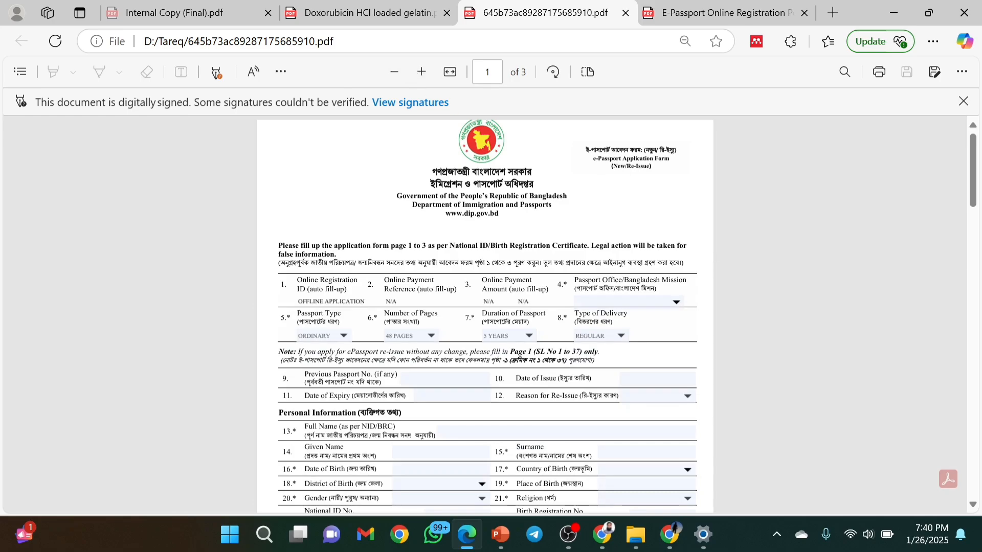
scroll(486, 315, down, 1)
scroll(486, 315, down, 5)
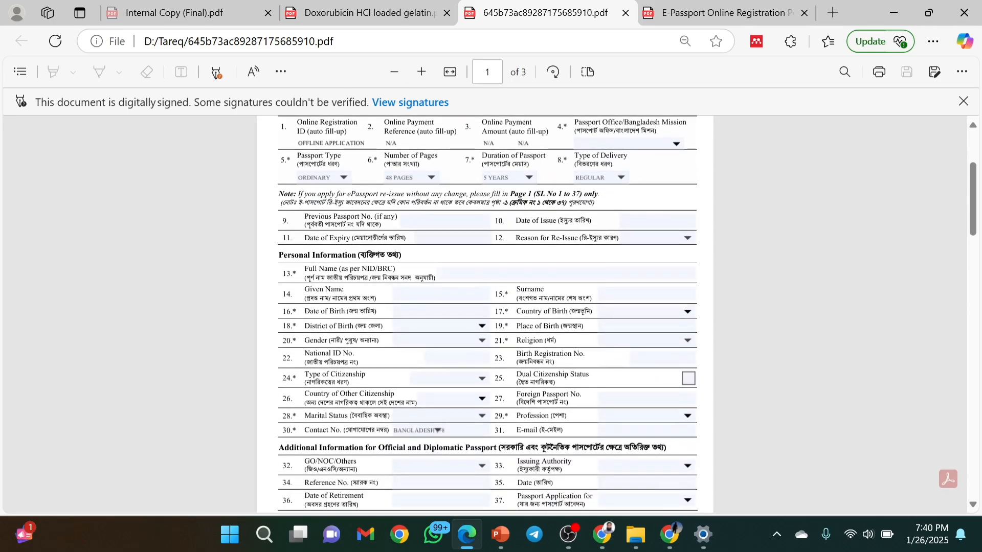
scroll(431, 366, down, 4)
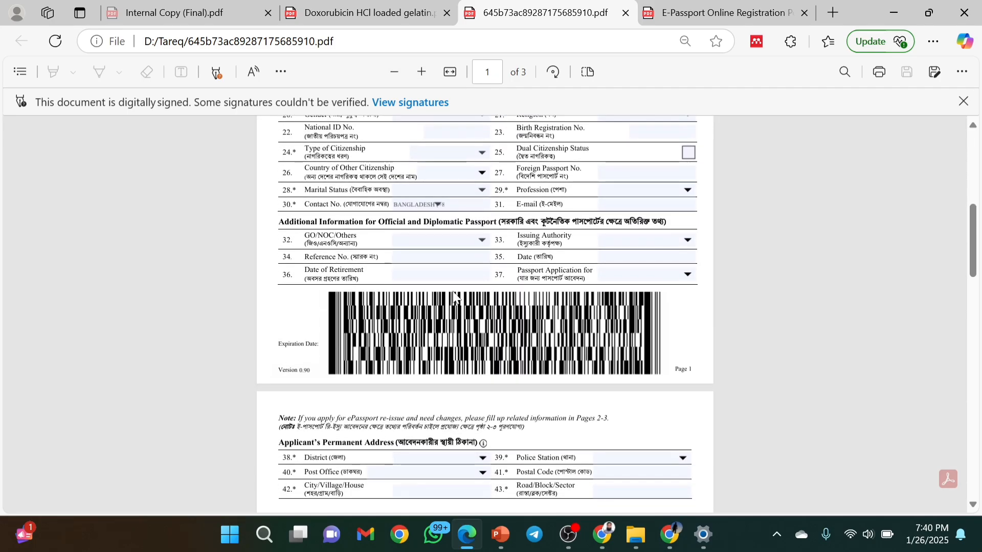
scroll(432, 366, down, 15)
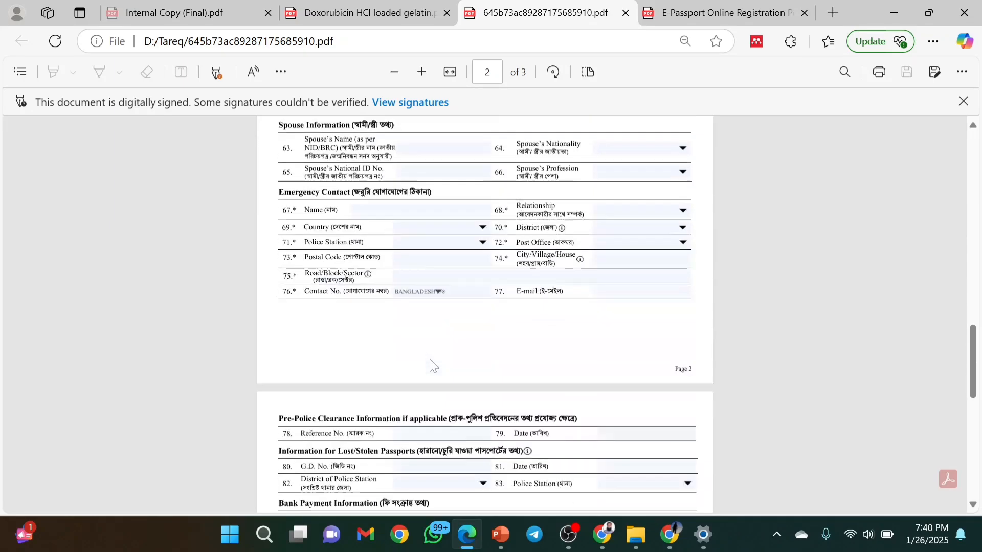
scroll(431, 367, down, 2)
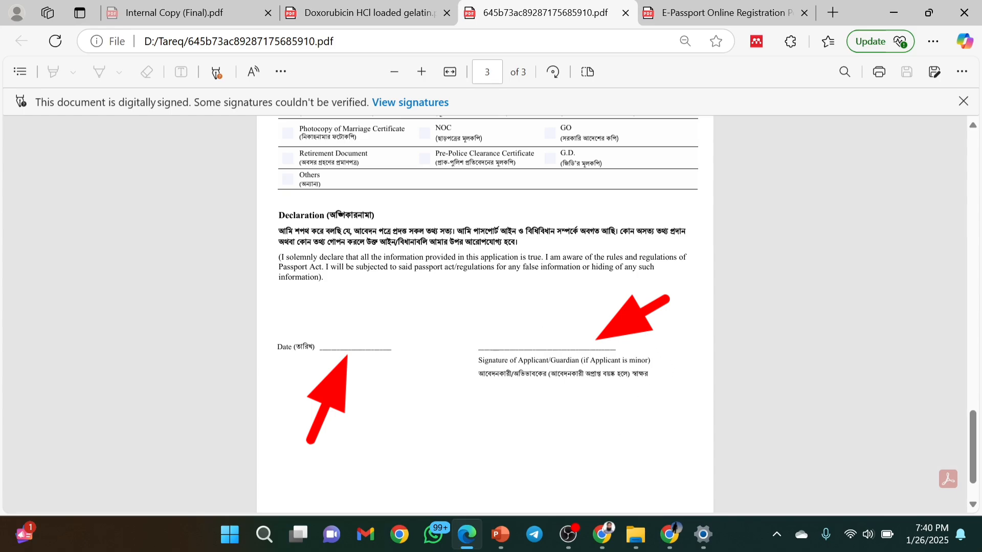
scroll(485, 314, up, 20)
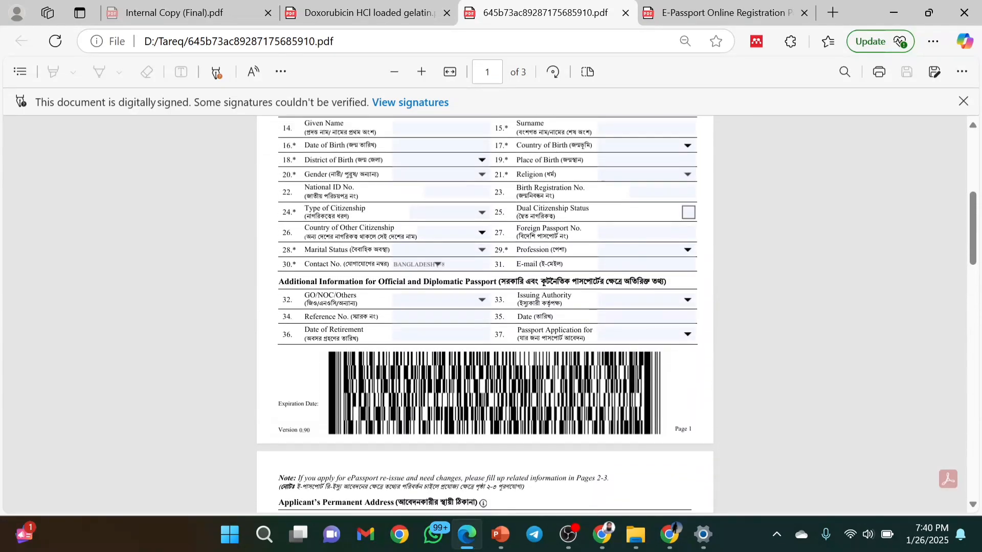
scroll(485, 315, up, 3)
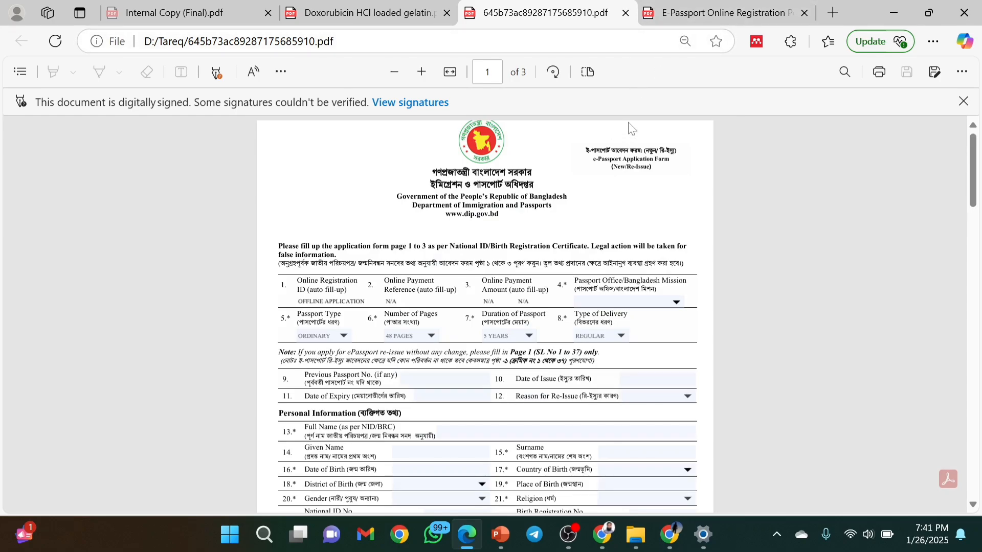
Switch to E-Passport Online Registration Portal.pdf, highlight Applicant name, and review the appointment details.
click(701, 6)
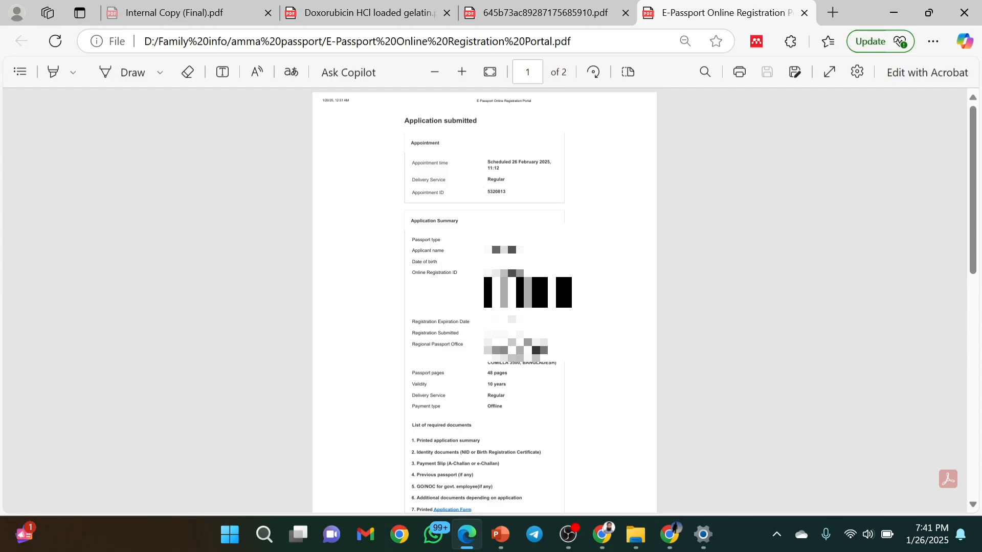
drag(445, 251, 413, 251)
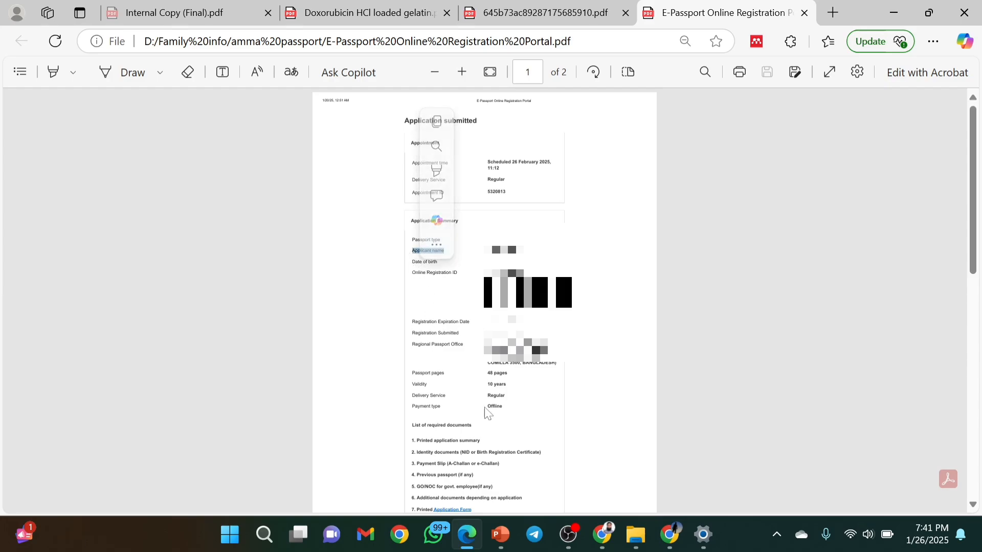
scroll(484, 302, down, 1)
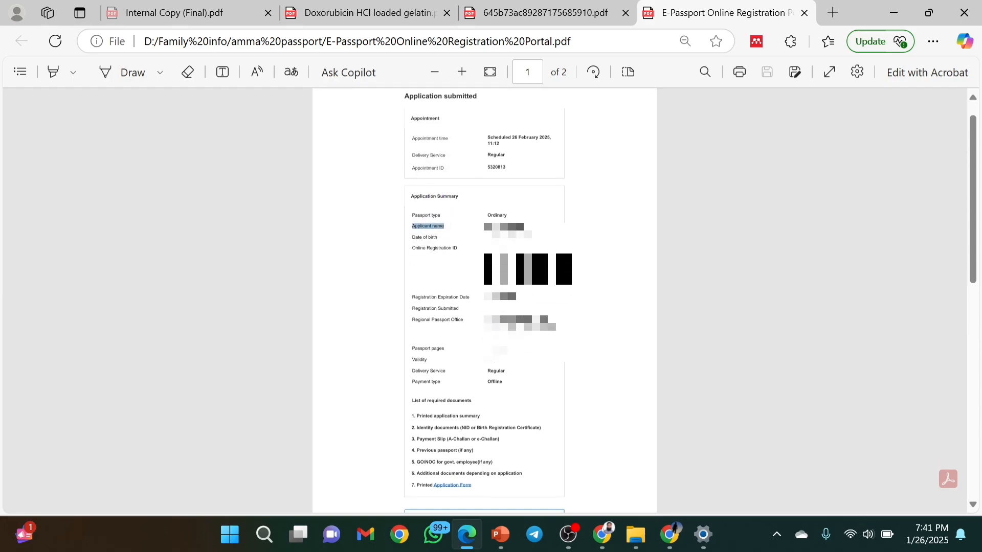
scroll(495, 423, up, 1)
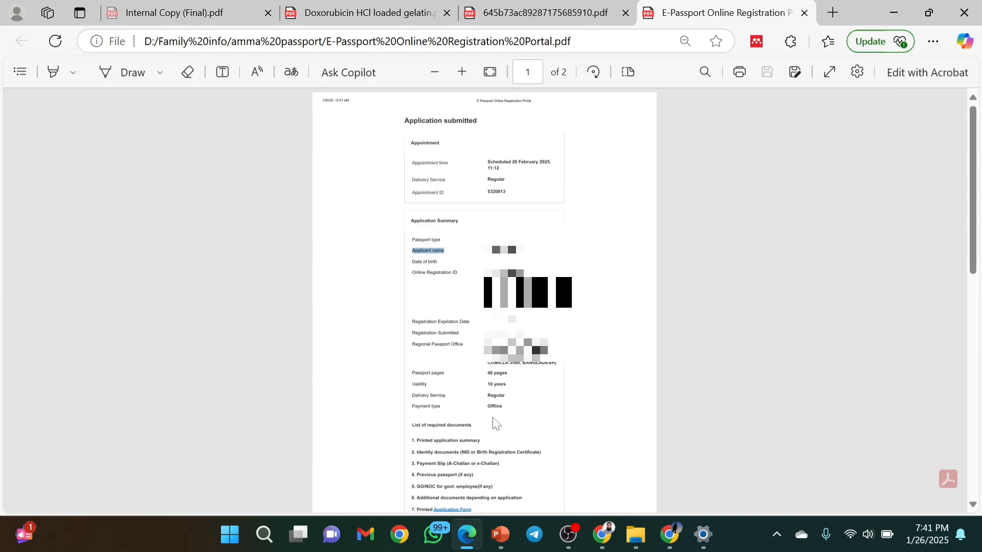
scroll(494, 423, down, 12)
scroll(495, 423, up, 12)
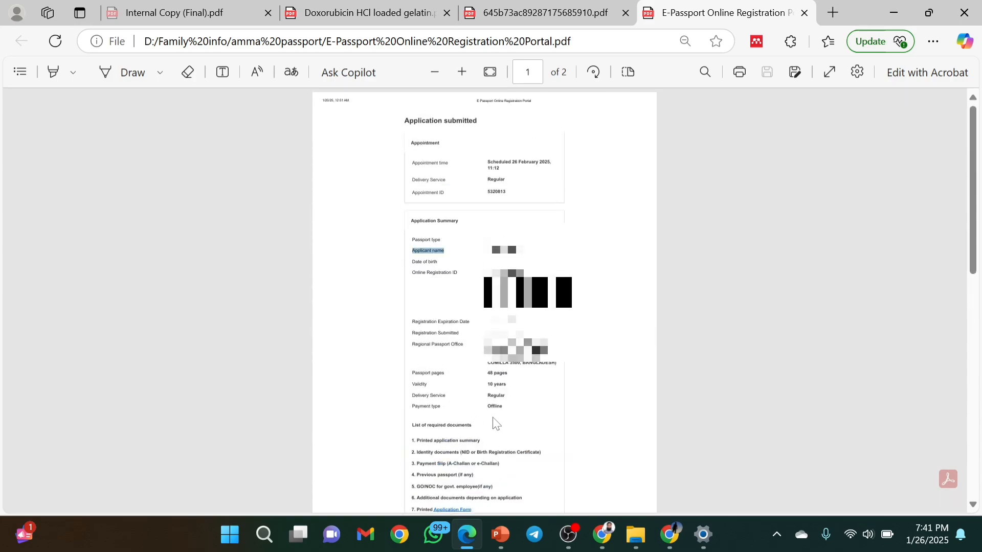